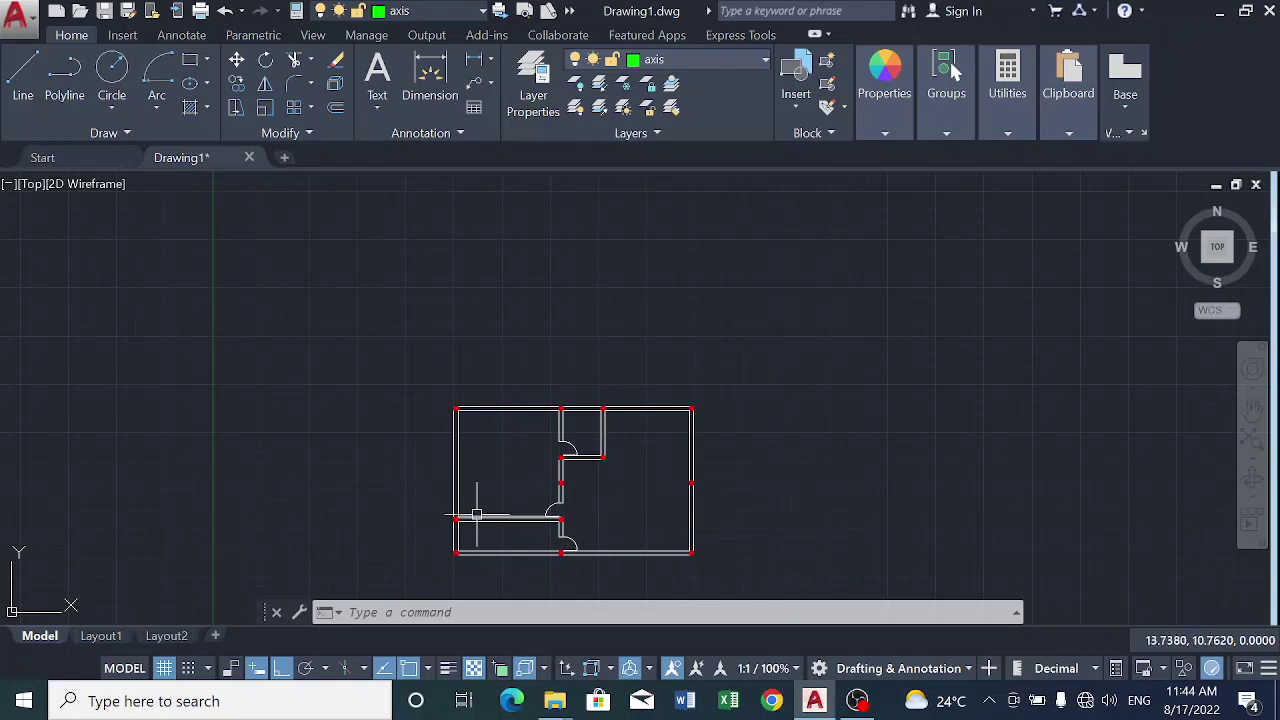
Create a new layer named BEAM in the layer properties.
scroll(456, 450, "up", 5)
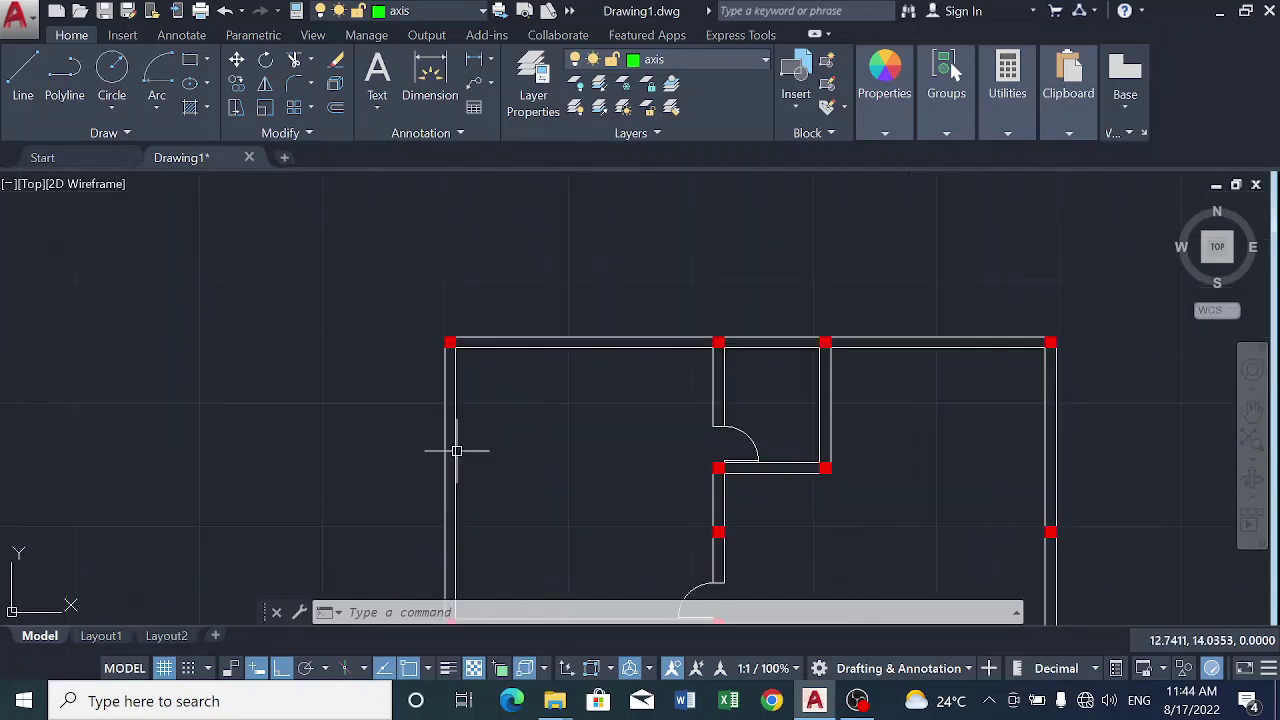
scroll(456, 450, "down", 2)
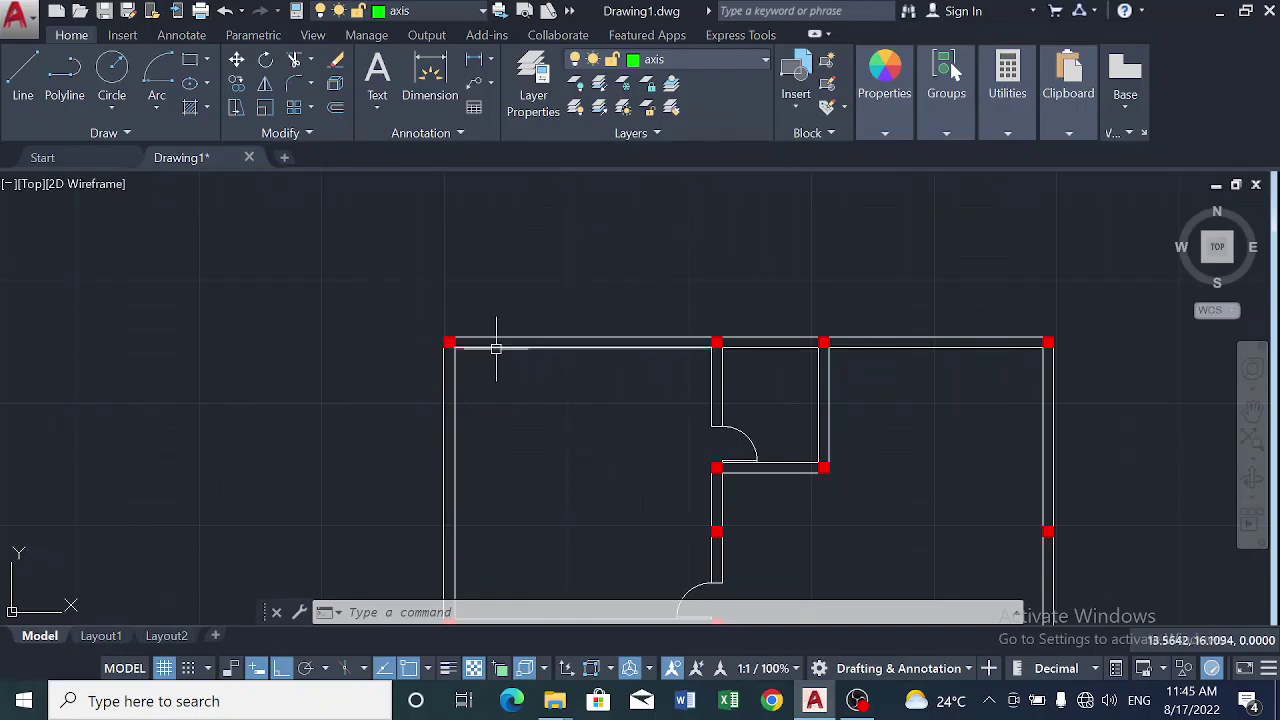
left_click(546, 104)
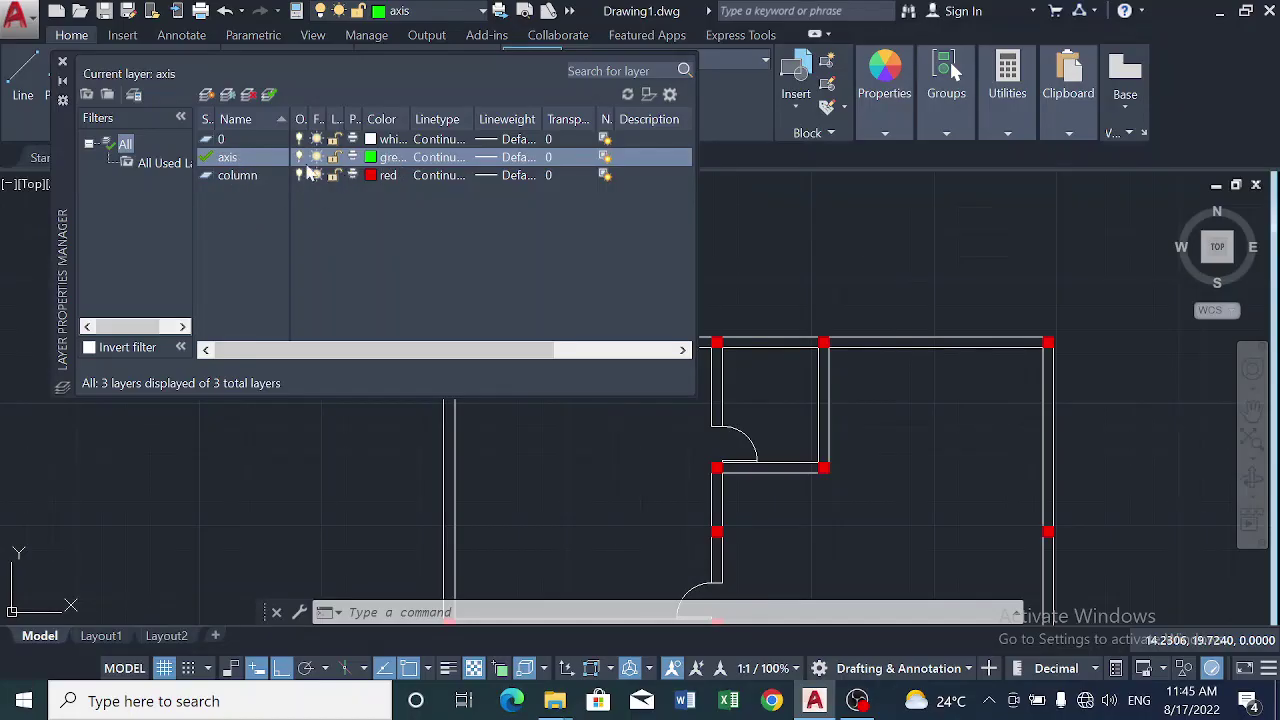
left_click(206, 94)
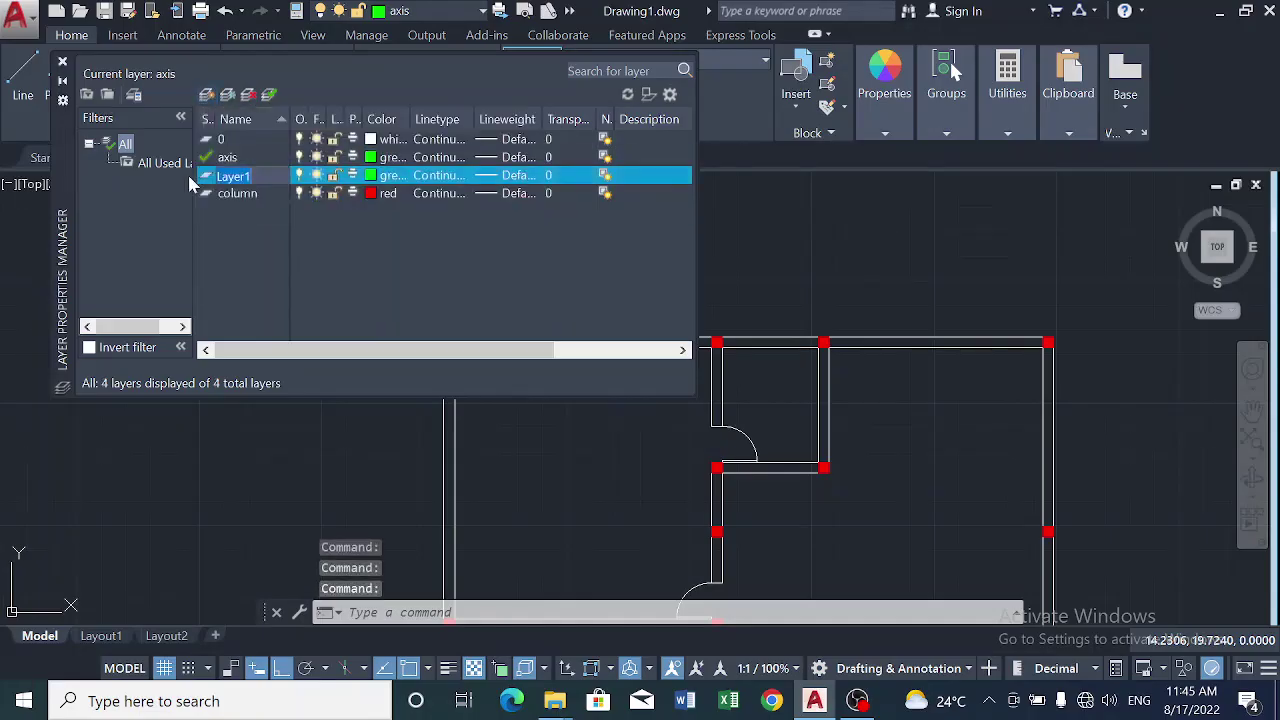
key("BackSpace")
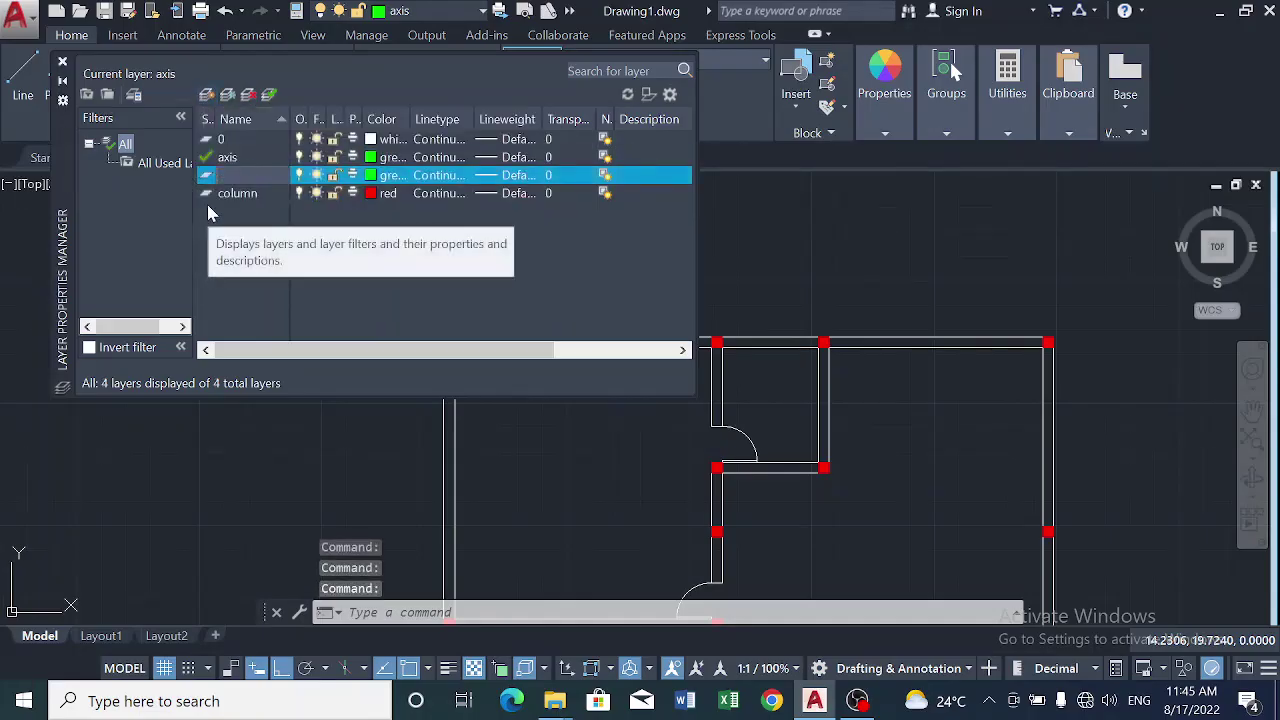
type("BE")
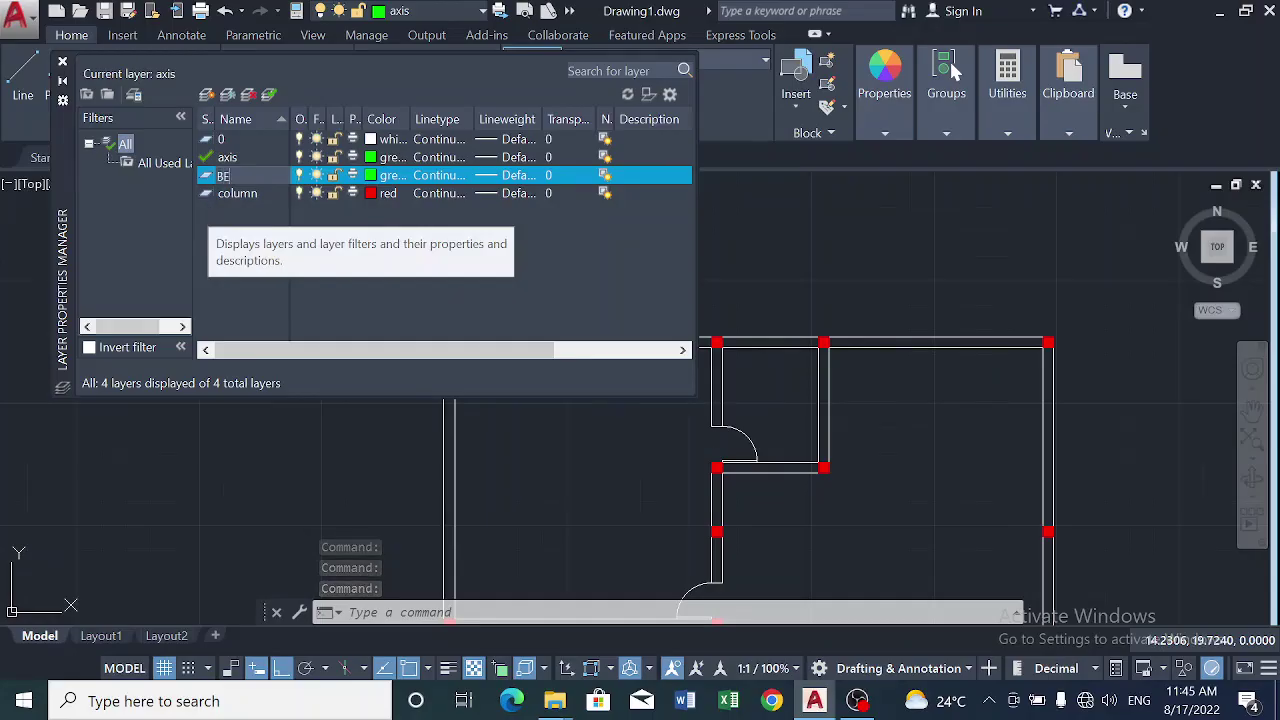
type("AM")
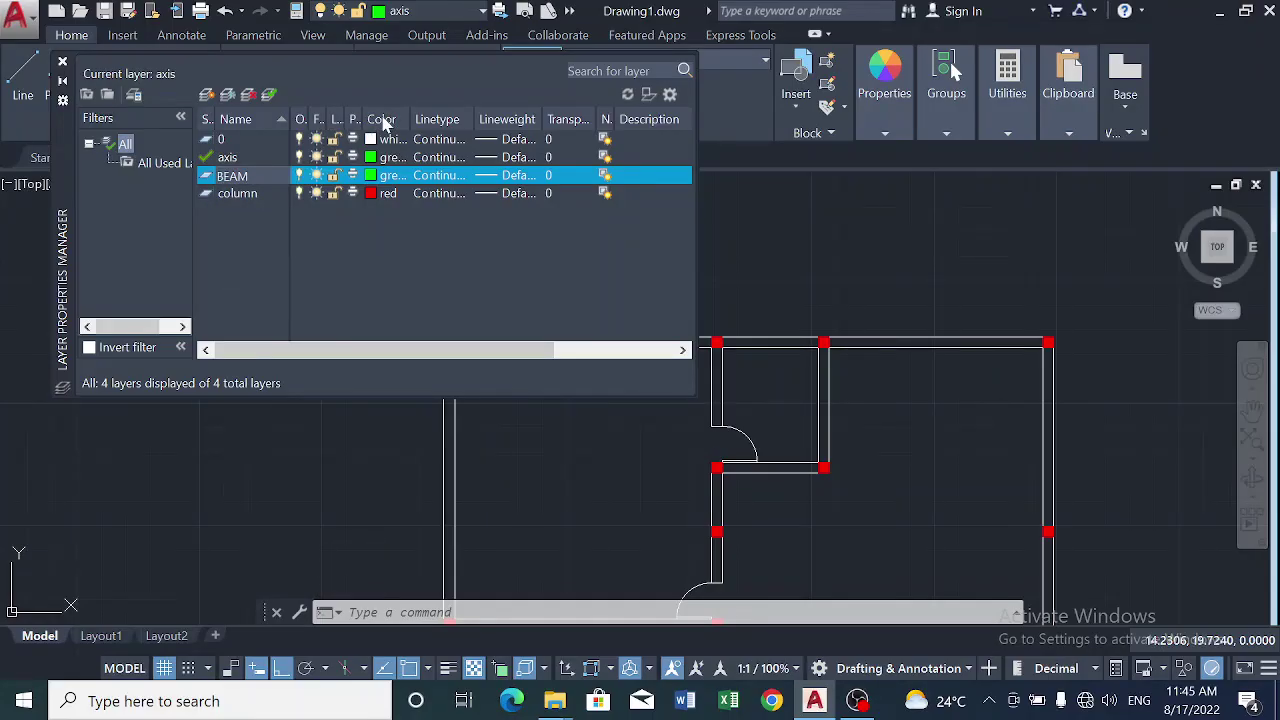
Set the BEAM layer's color to blue and close the layer manager.
left_click(372, 177)
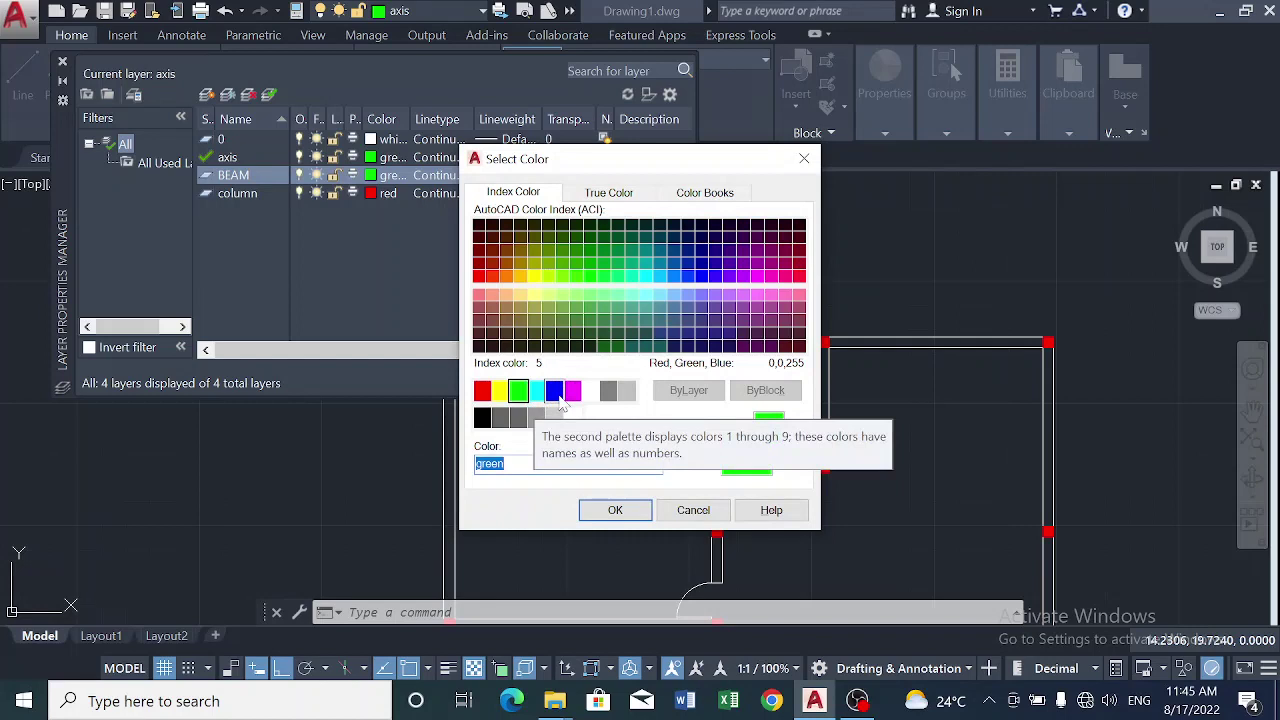
left_click(554, 392)
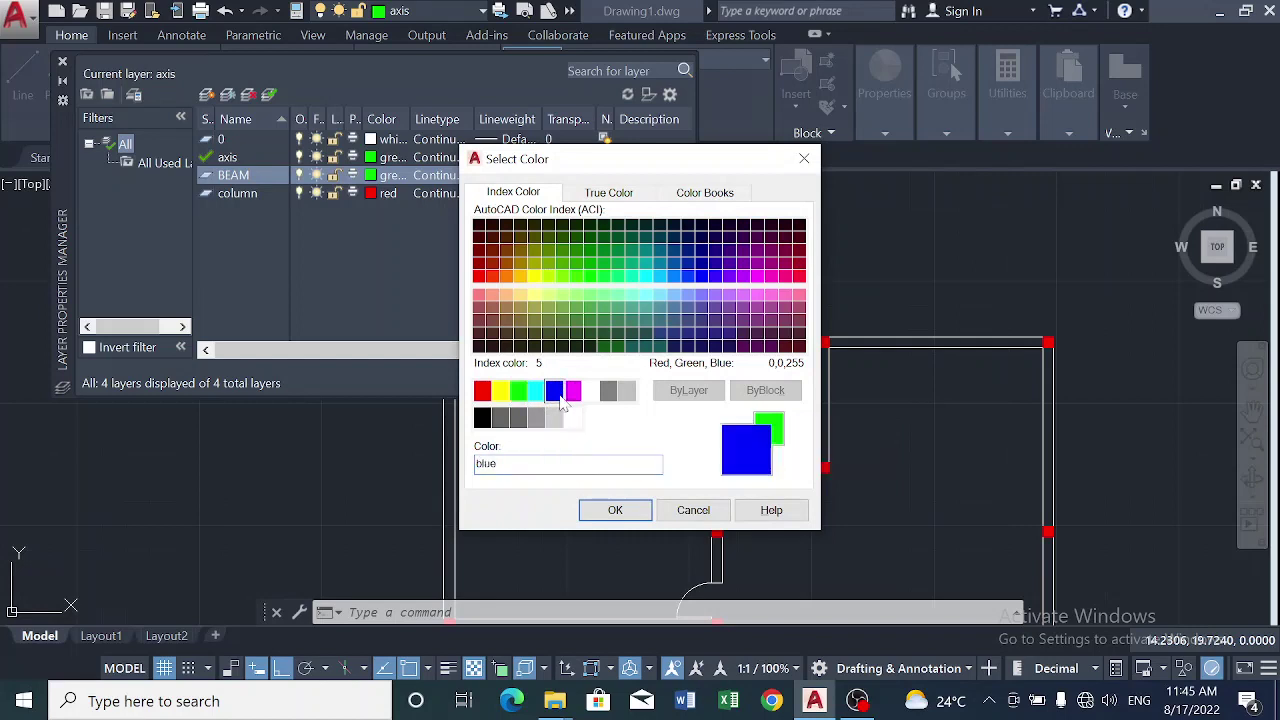
left_click(632, 514)
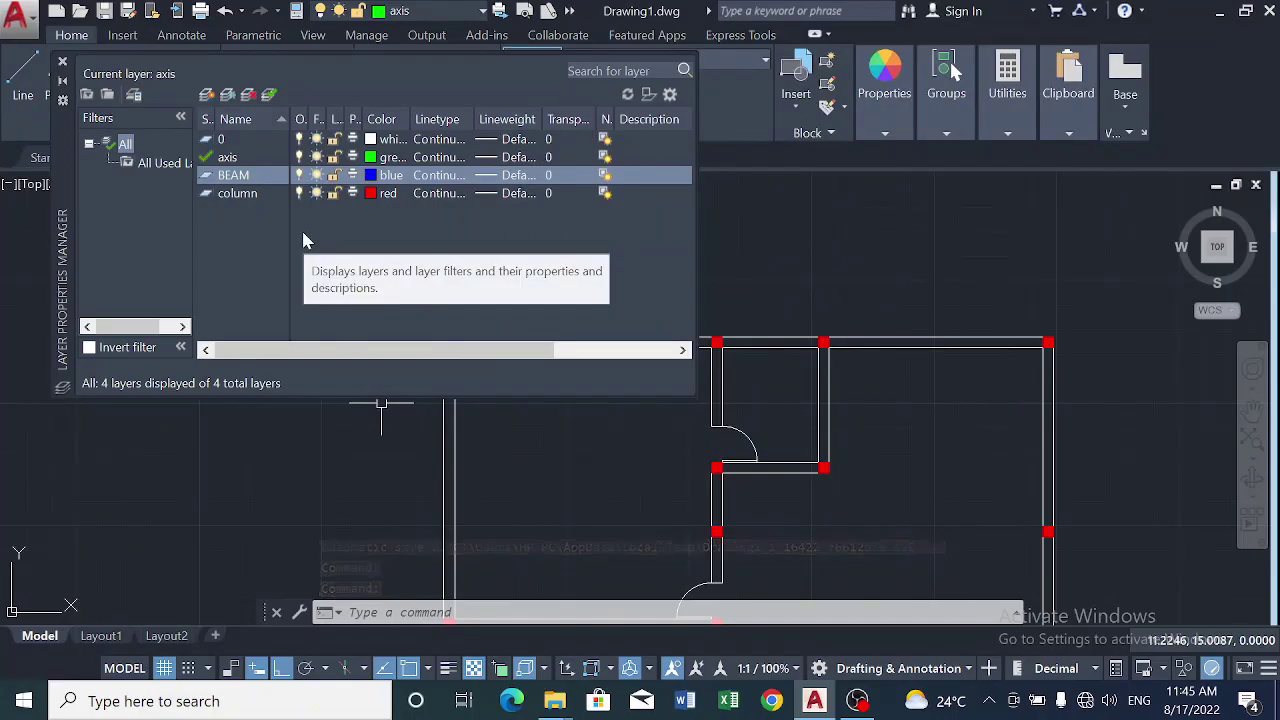
left_click(63, 62)
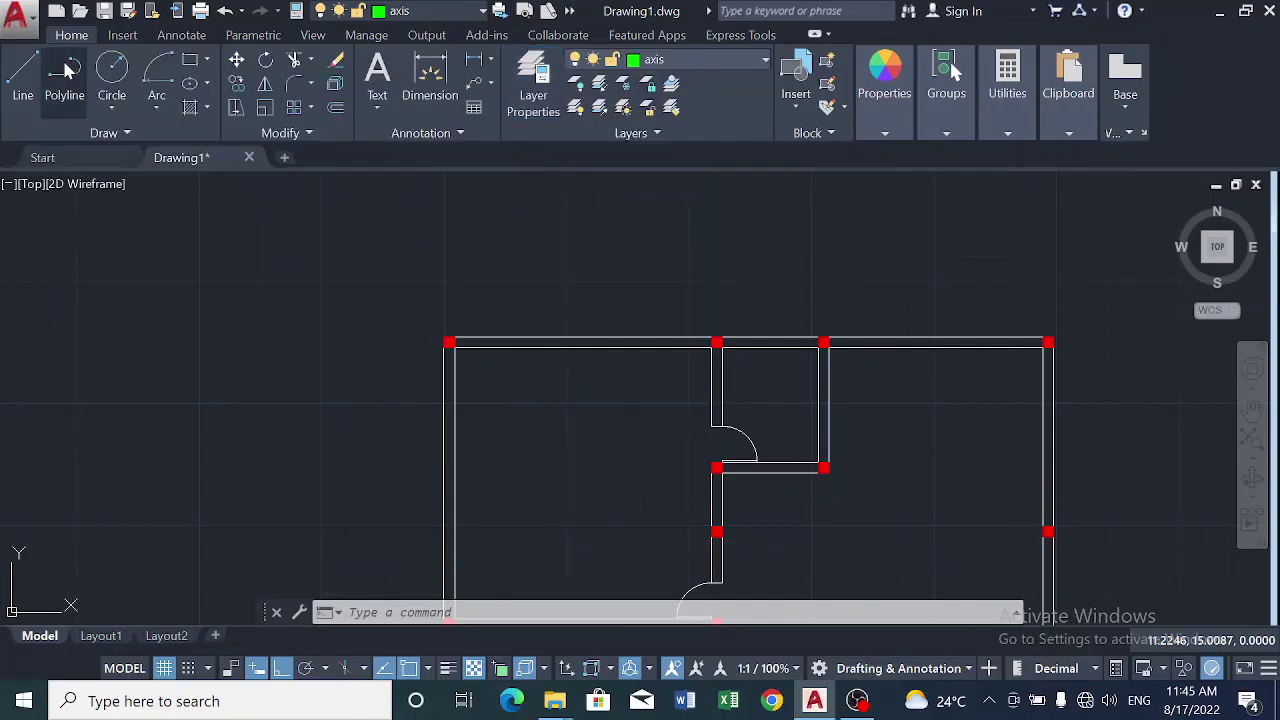
Make BEAM the current layer.
left_click(748, 62)
left_click(719, 131)
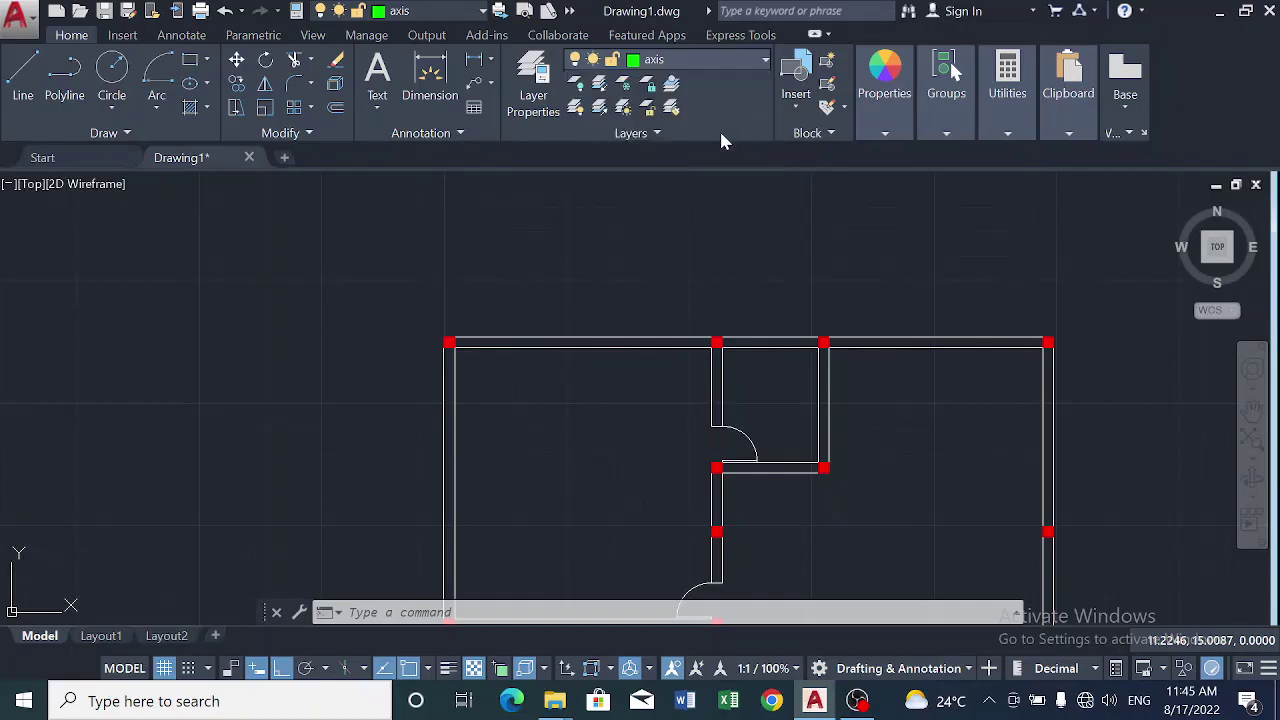
left_click(450, 233)
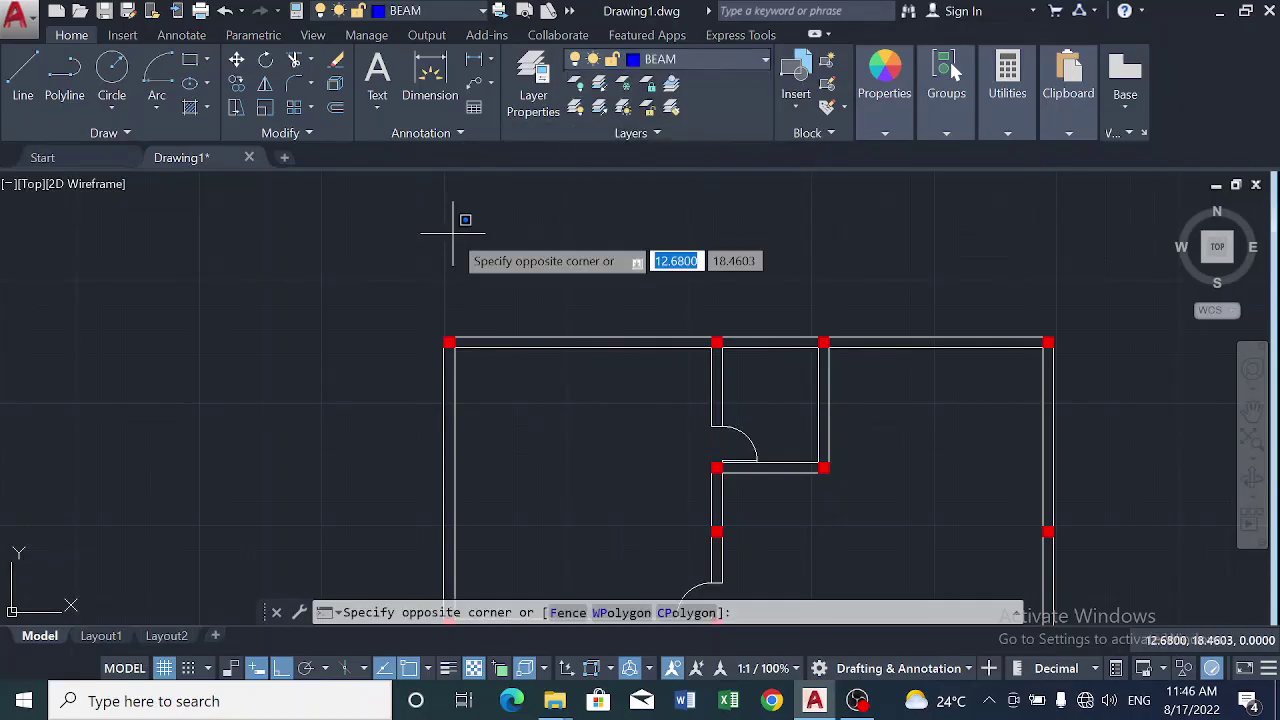
key("Escape")
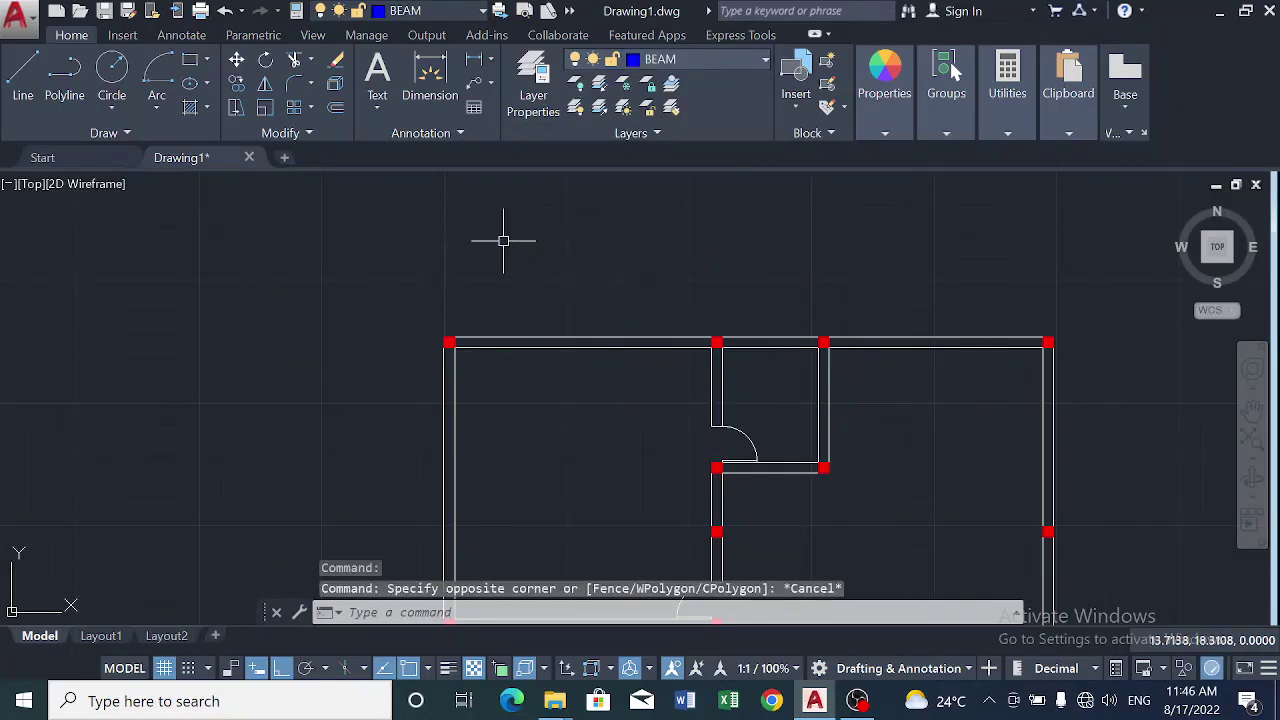
left_click(22, 72)
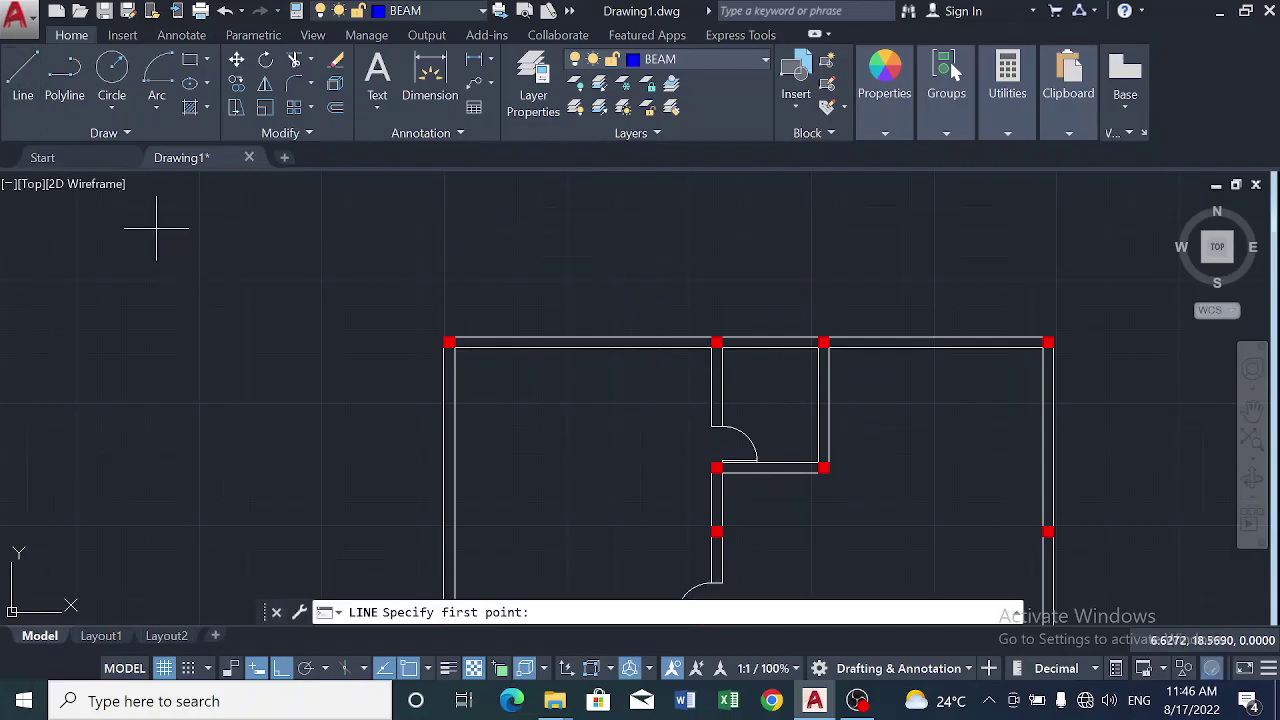
left_click(160, 228)
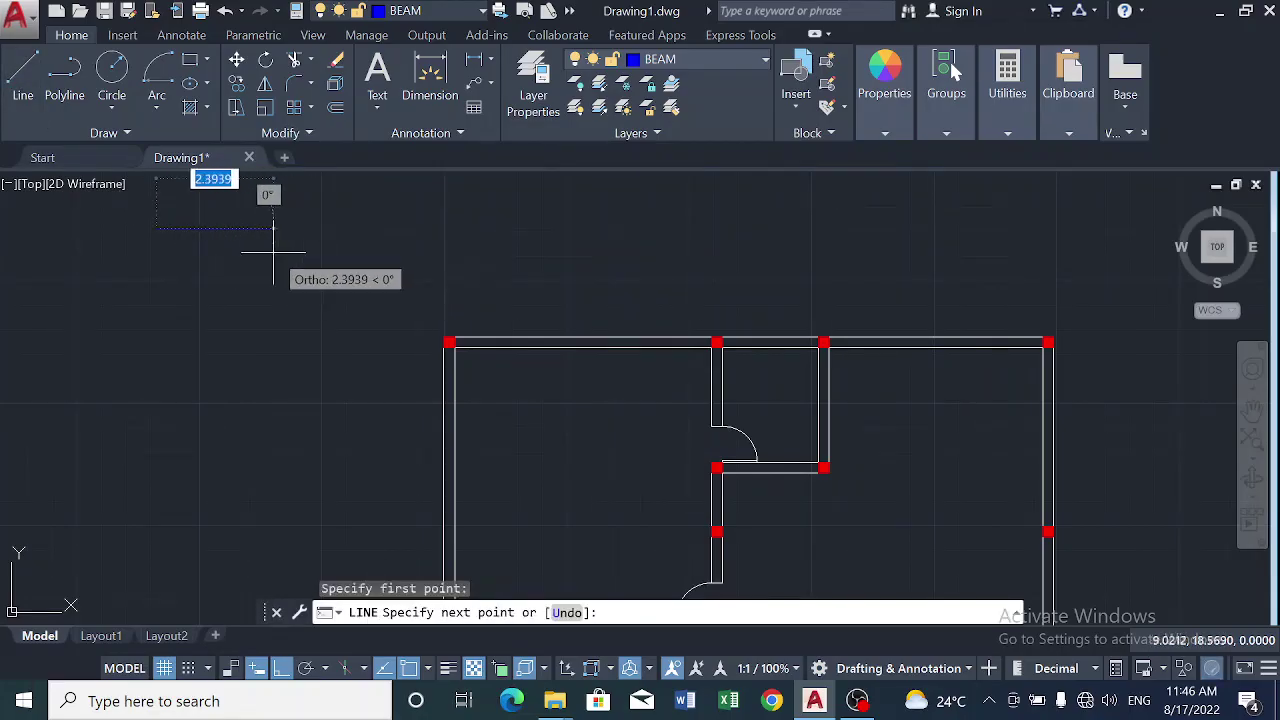
key("Escape")
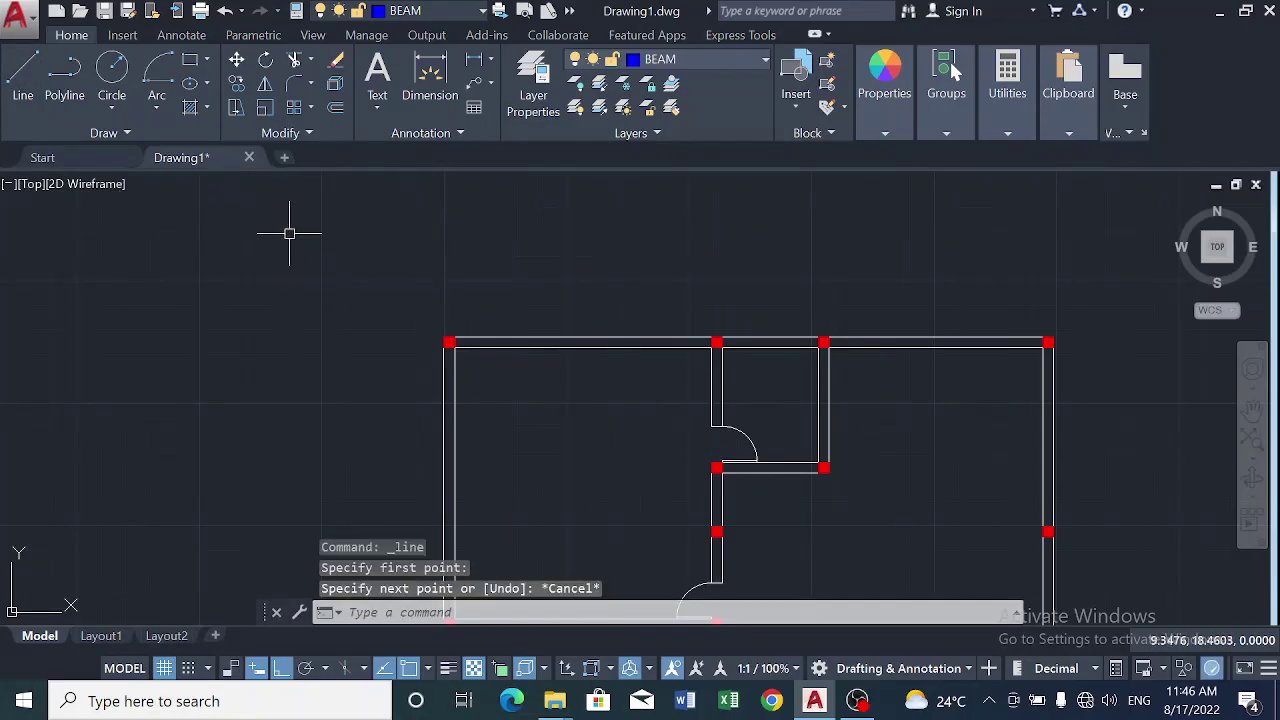
Delete the column's square outline and its red solid hatch at the upper-left corner of the floor plan.
scroll(454, 345, "up", 5)
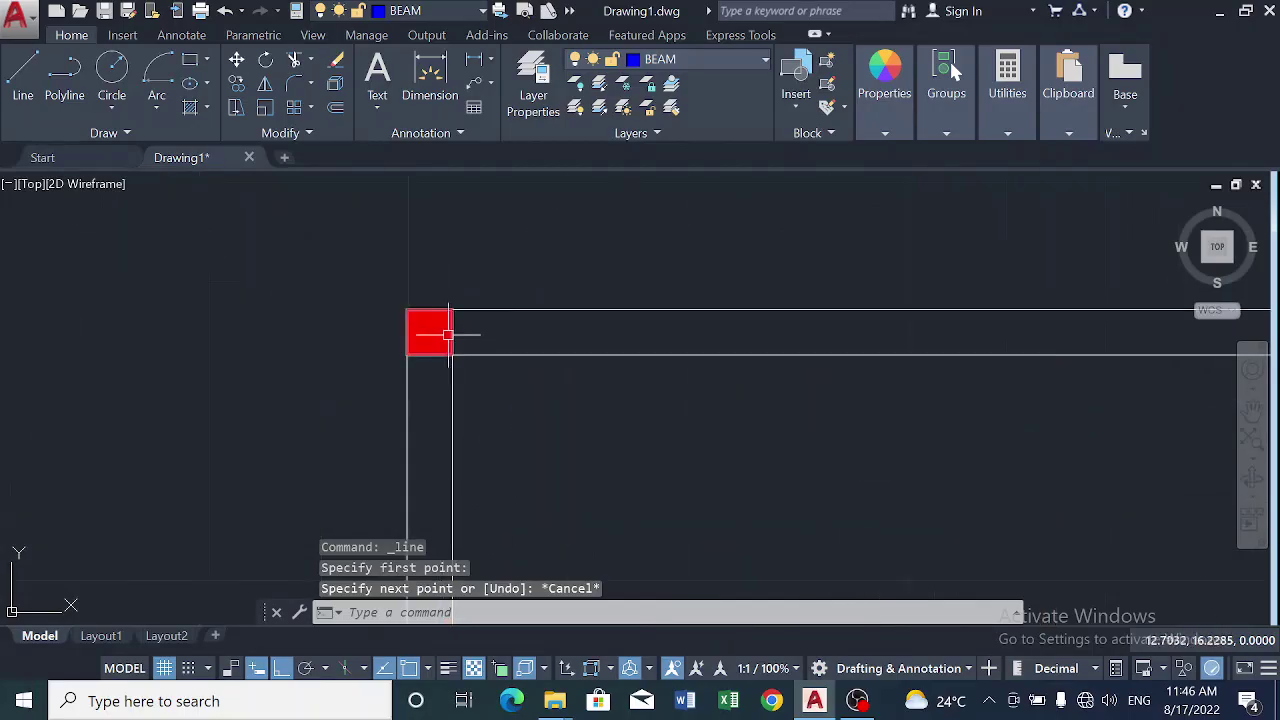
left_click(446, 333)
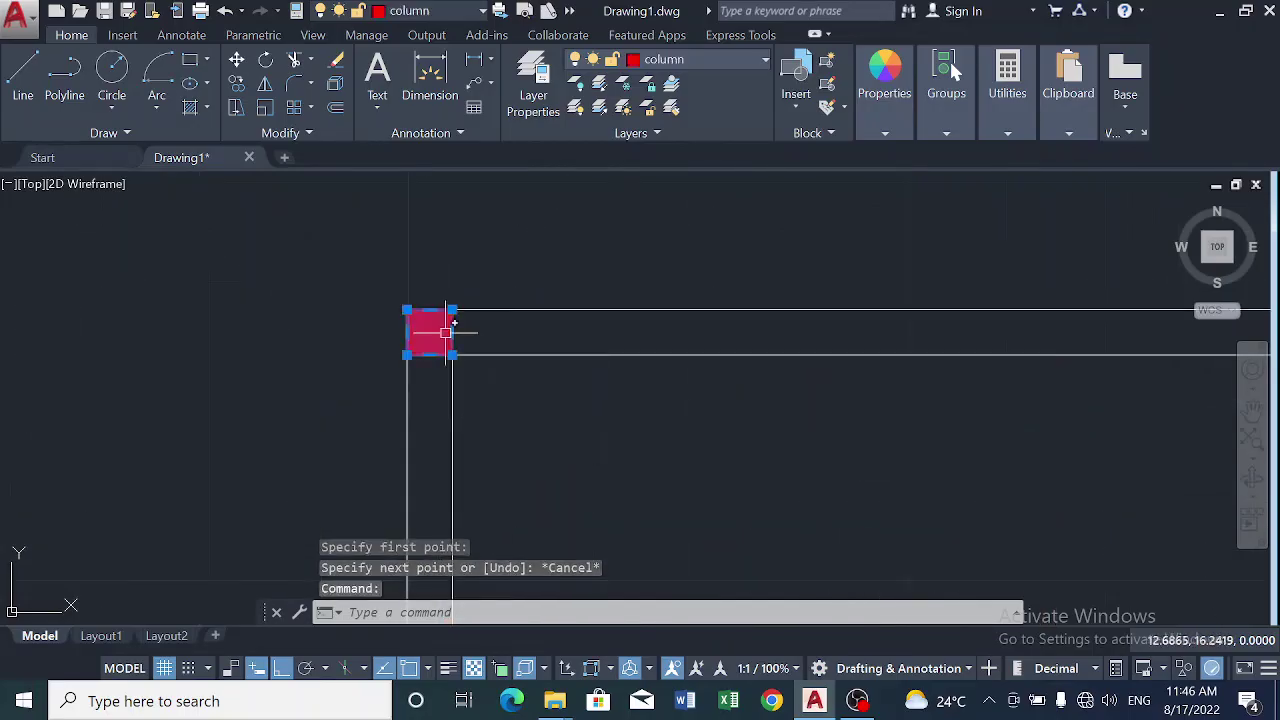
key("Delete")
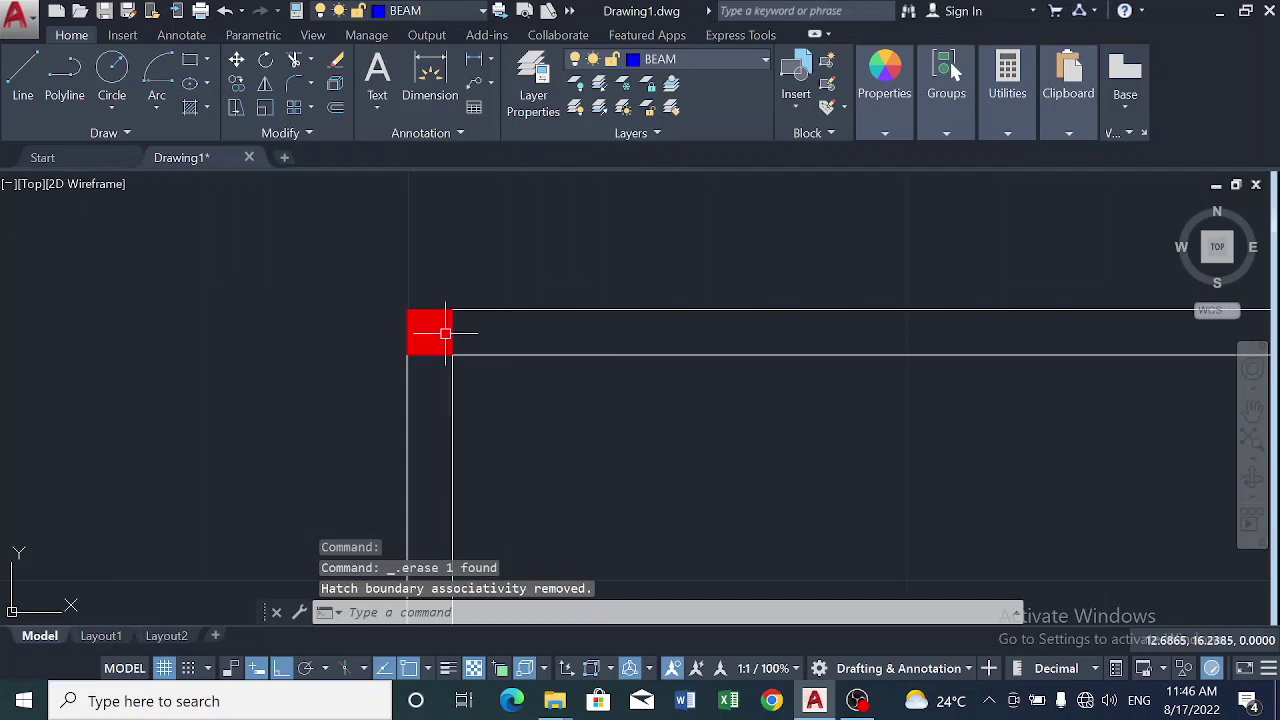
left_click(429, 330)
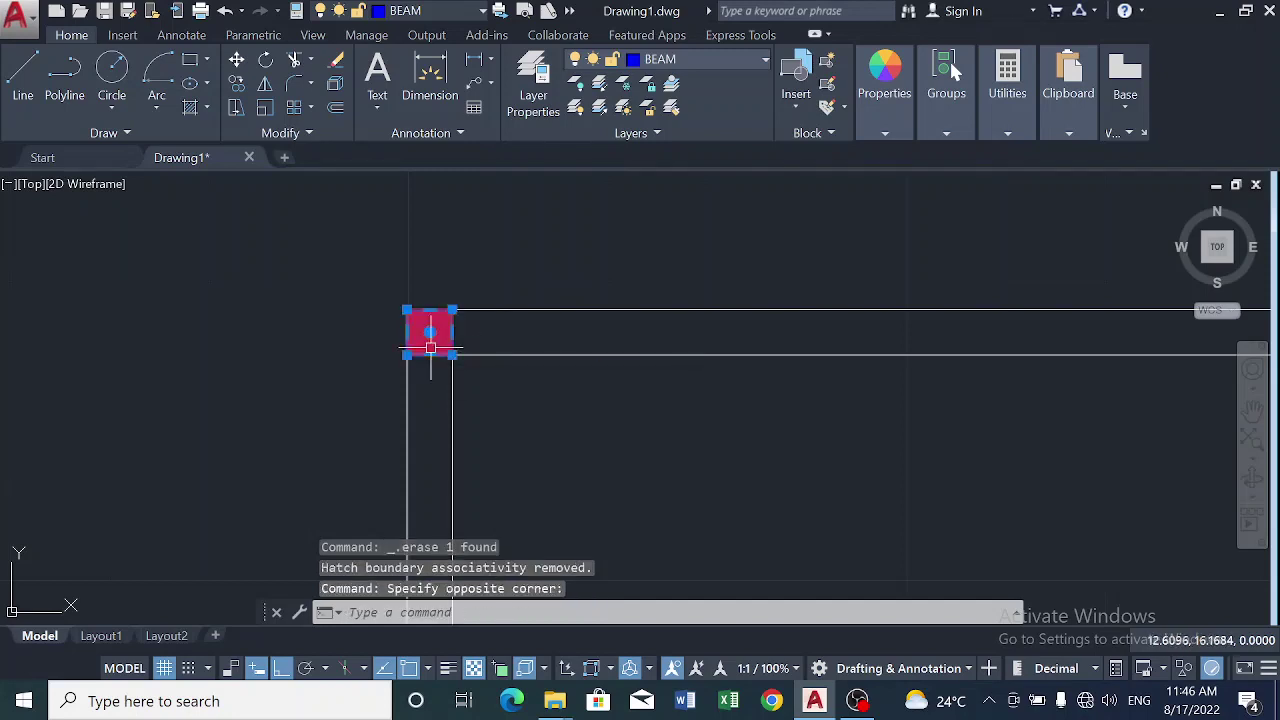
key("Delete")
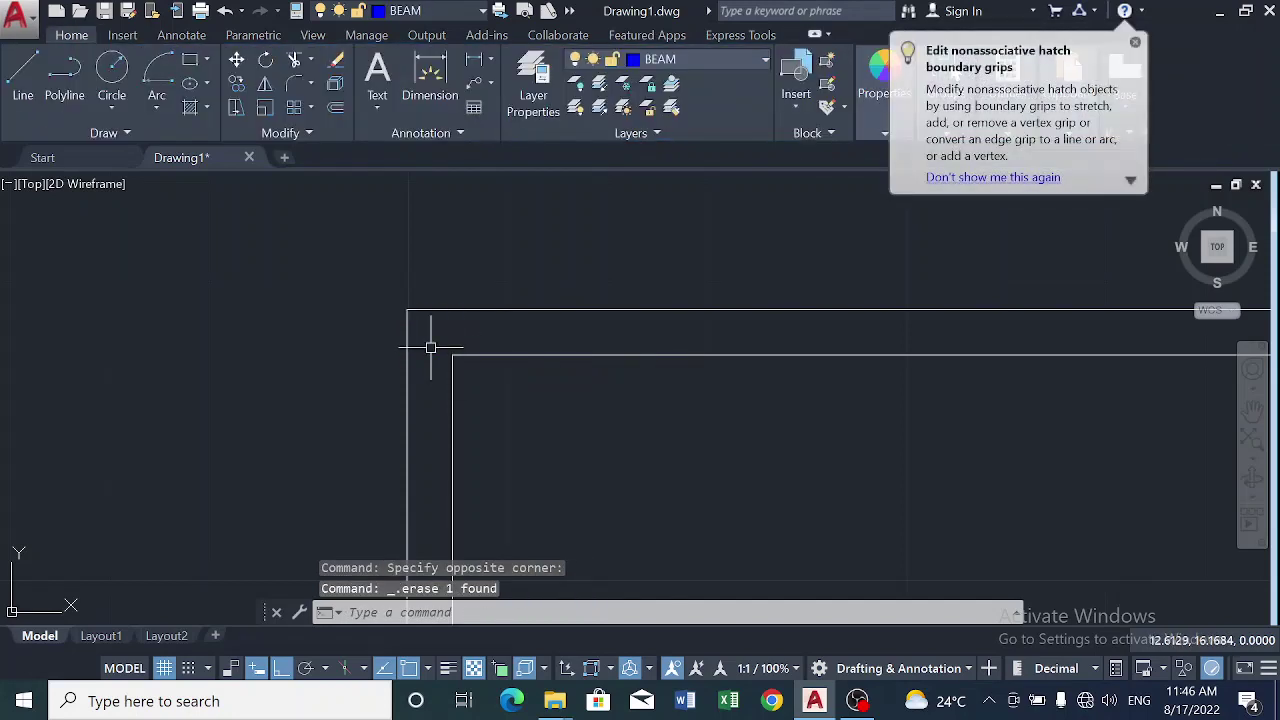
Draw a 0.225 by 0.225 square polyline on the column layer in the empty area outside the plan's upper-left corner.
left_click(754, 59)
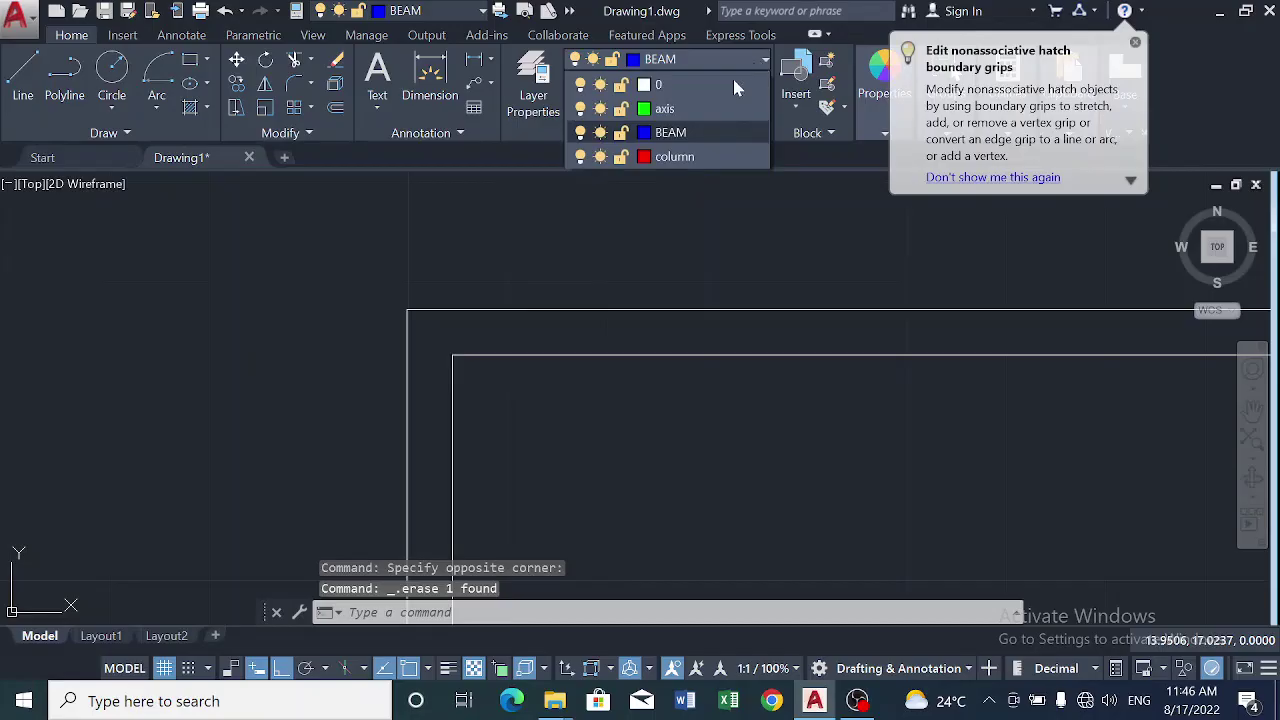
left_click(697, 156)
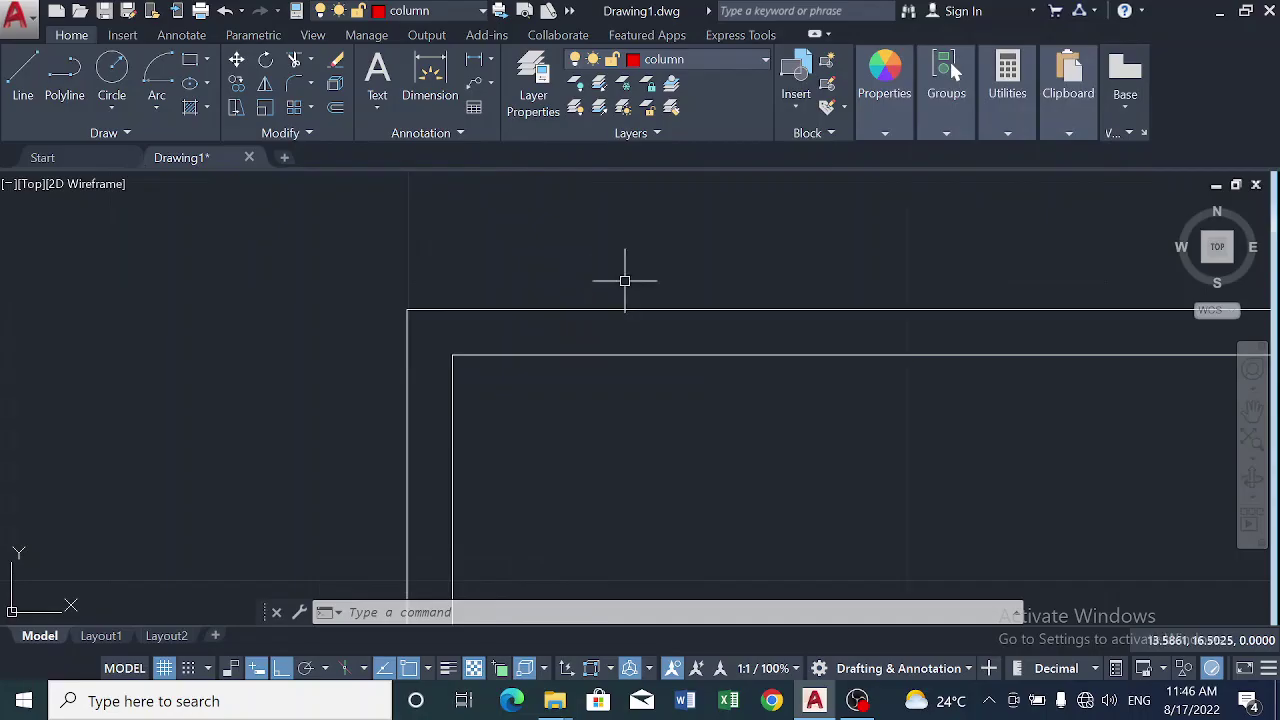
left_click(65, 85)
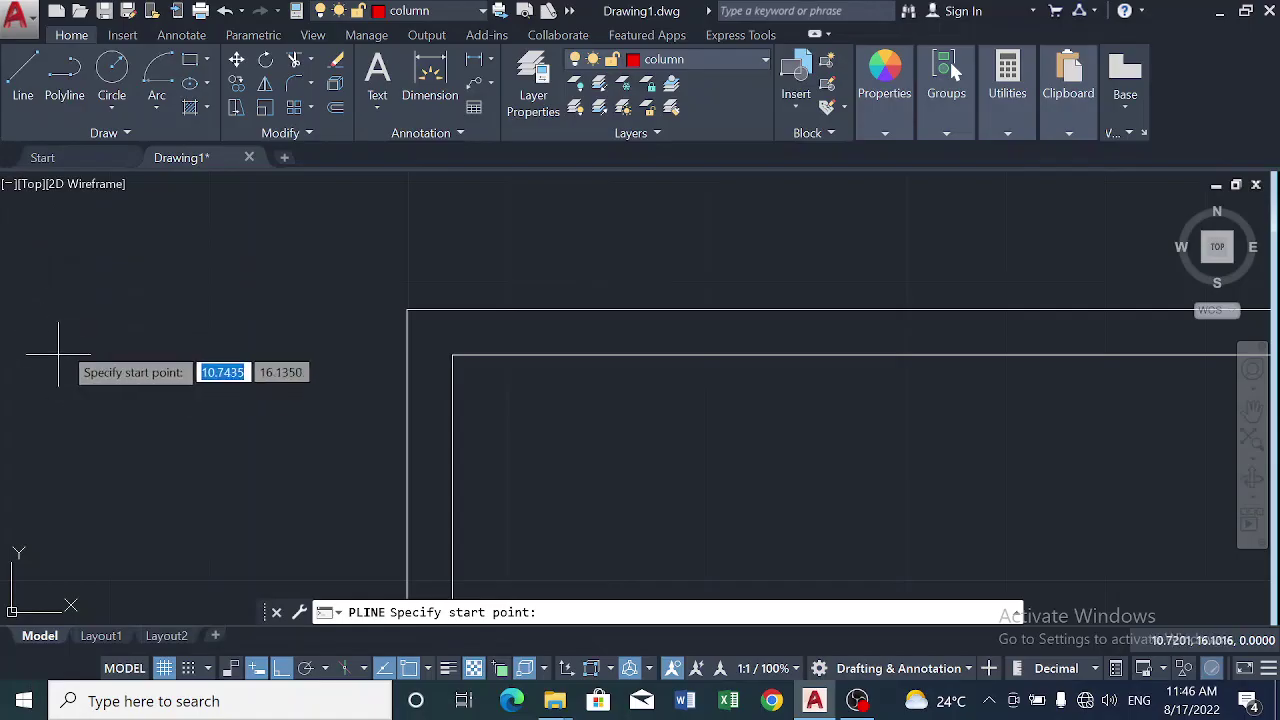
left_click(72, 320)
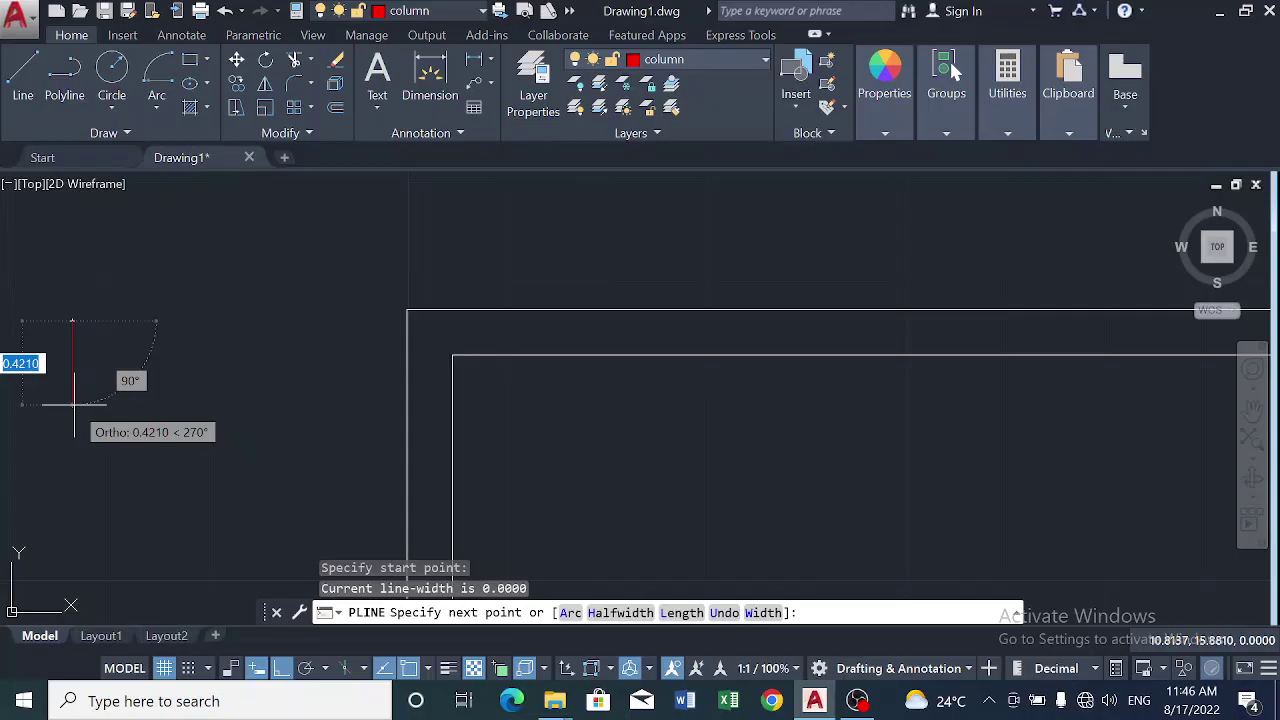
type("0.")
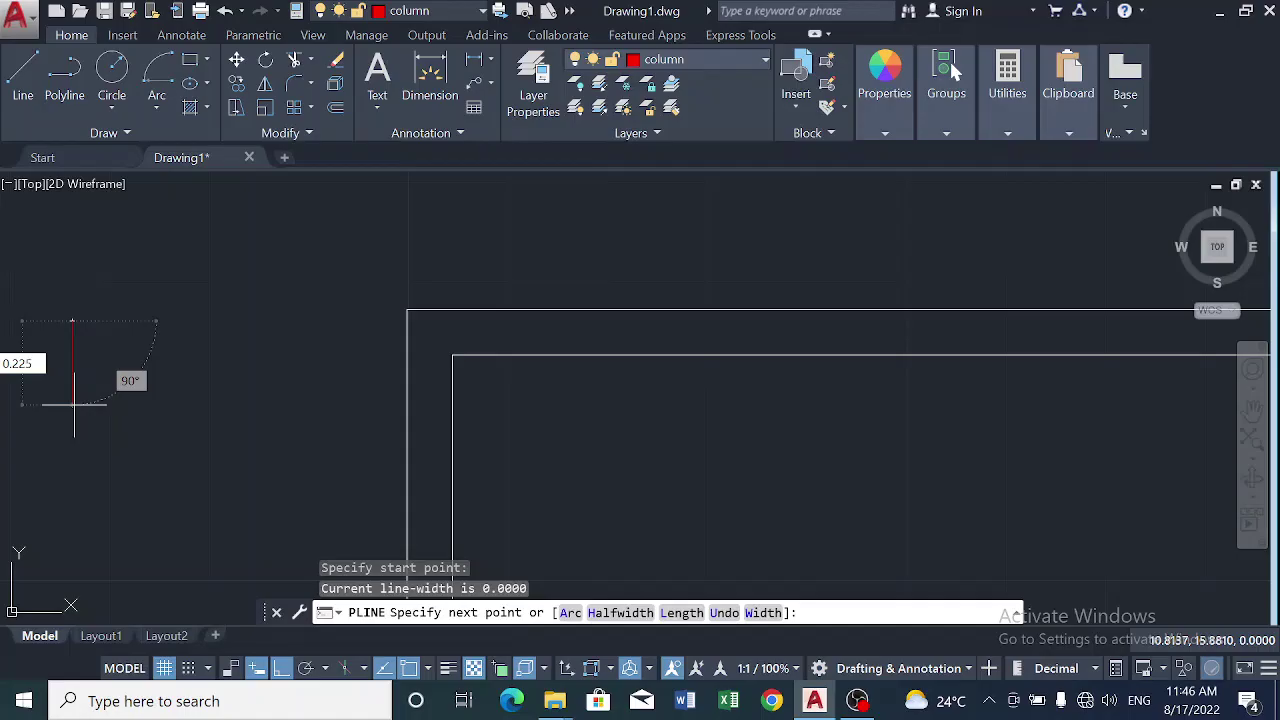
type("225")
key("Return")
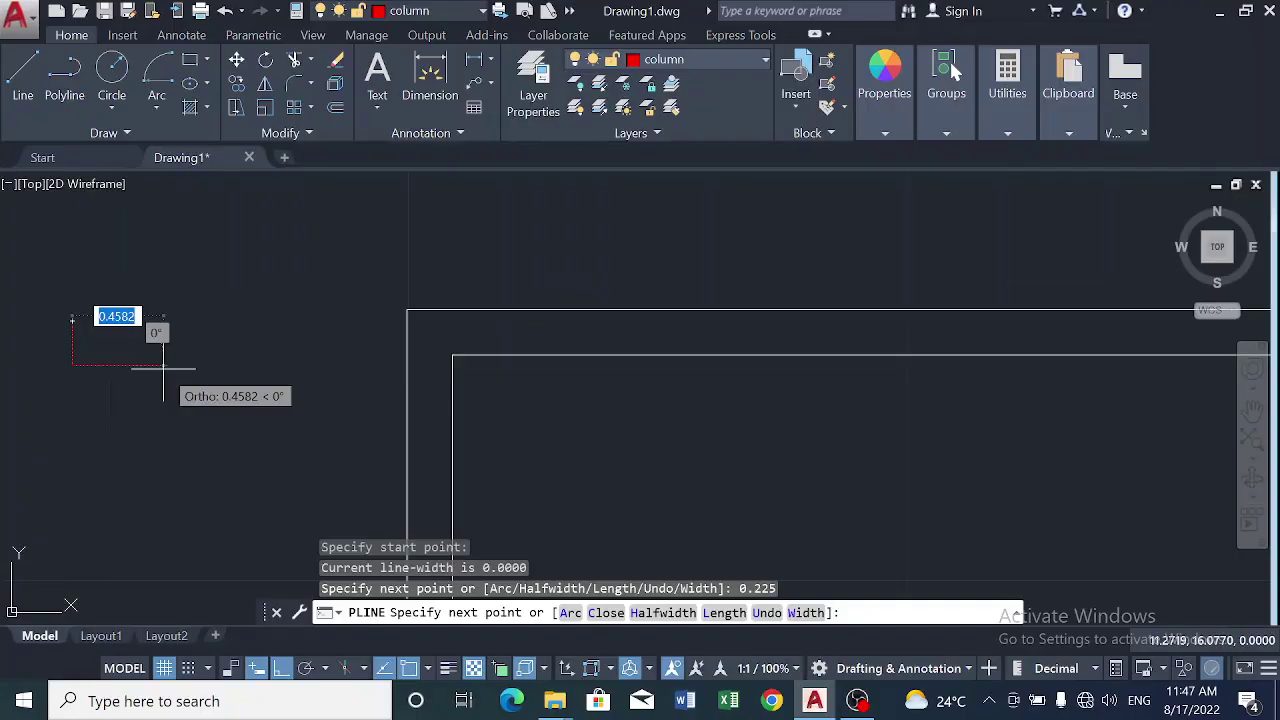
type("0.")
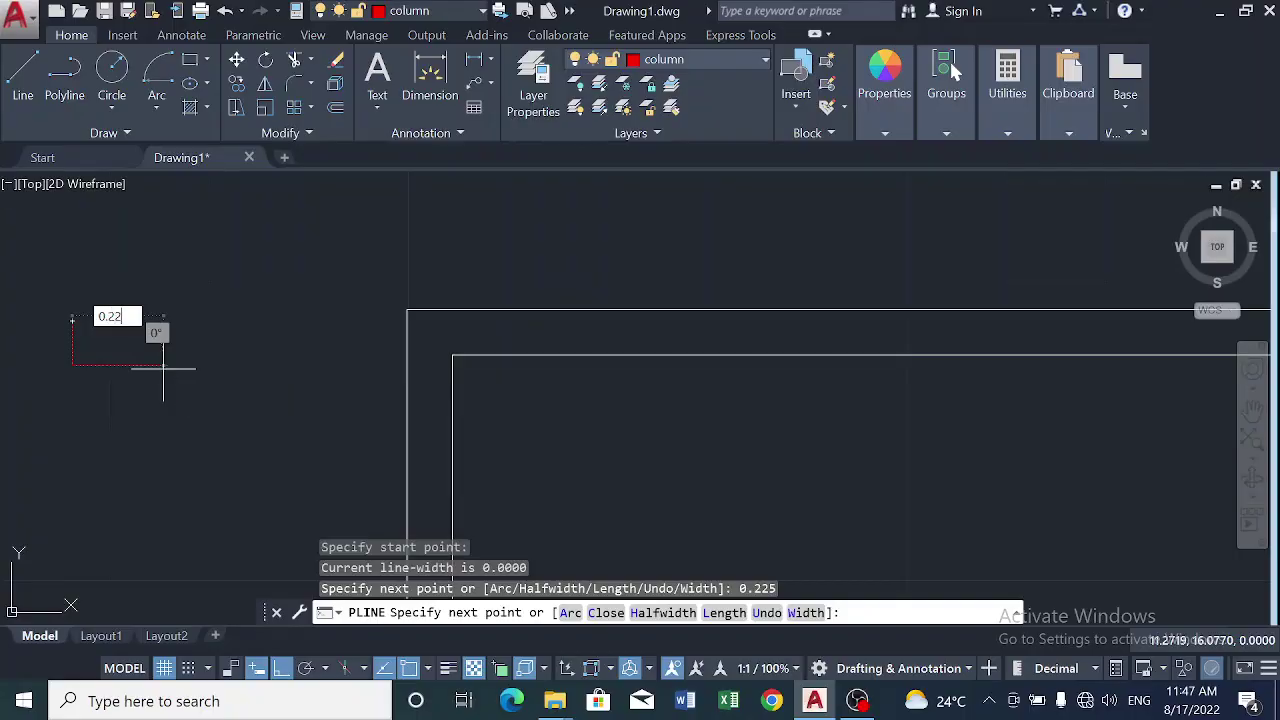
key("Return")
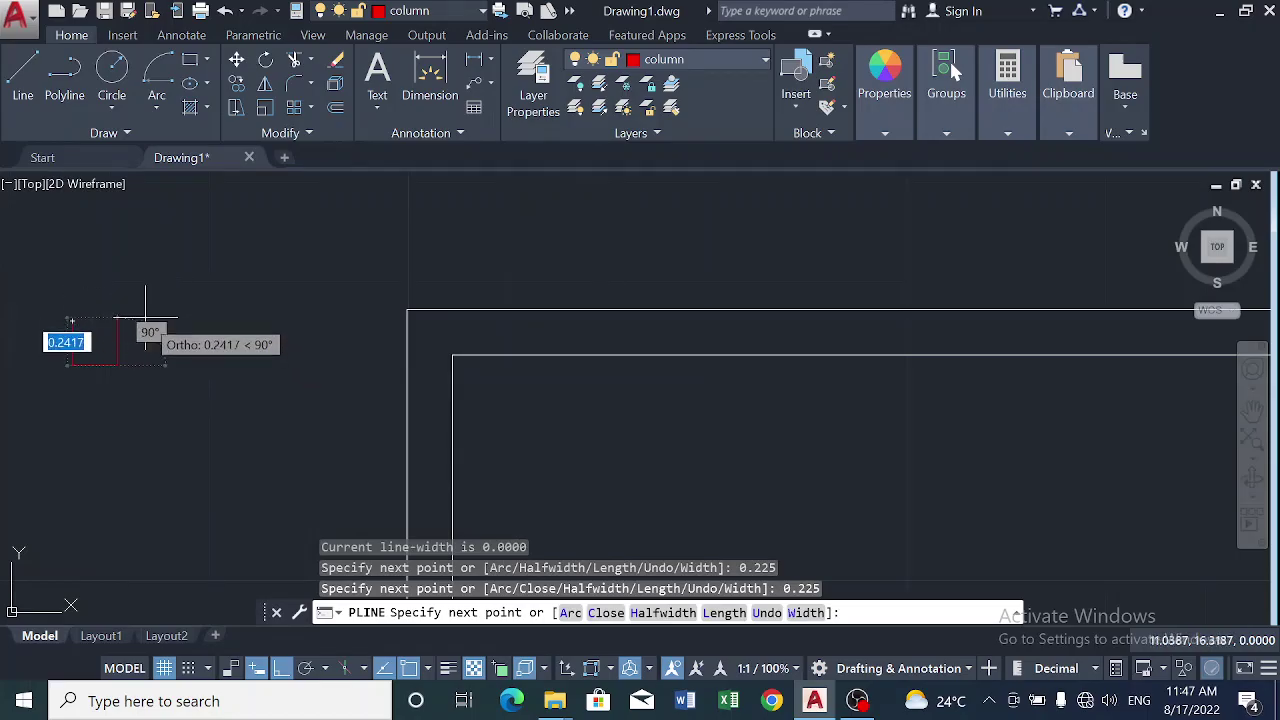
type("0.")
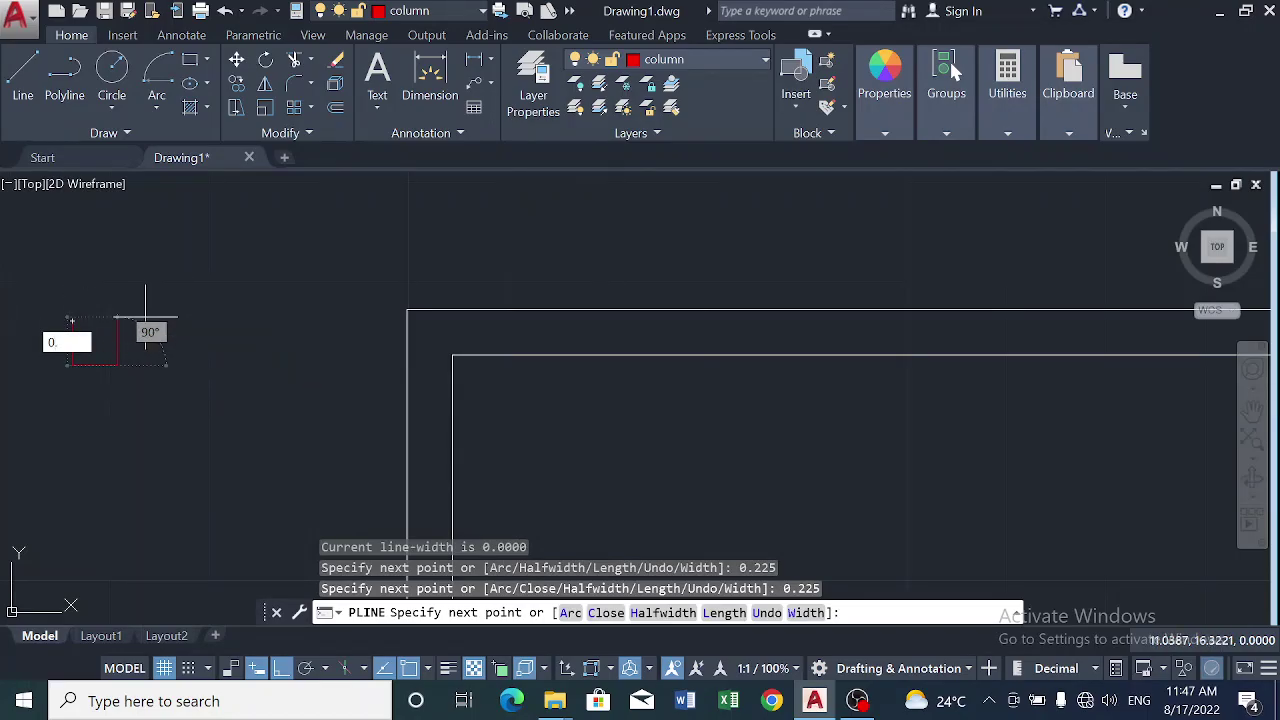
type("225")
key("Return")
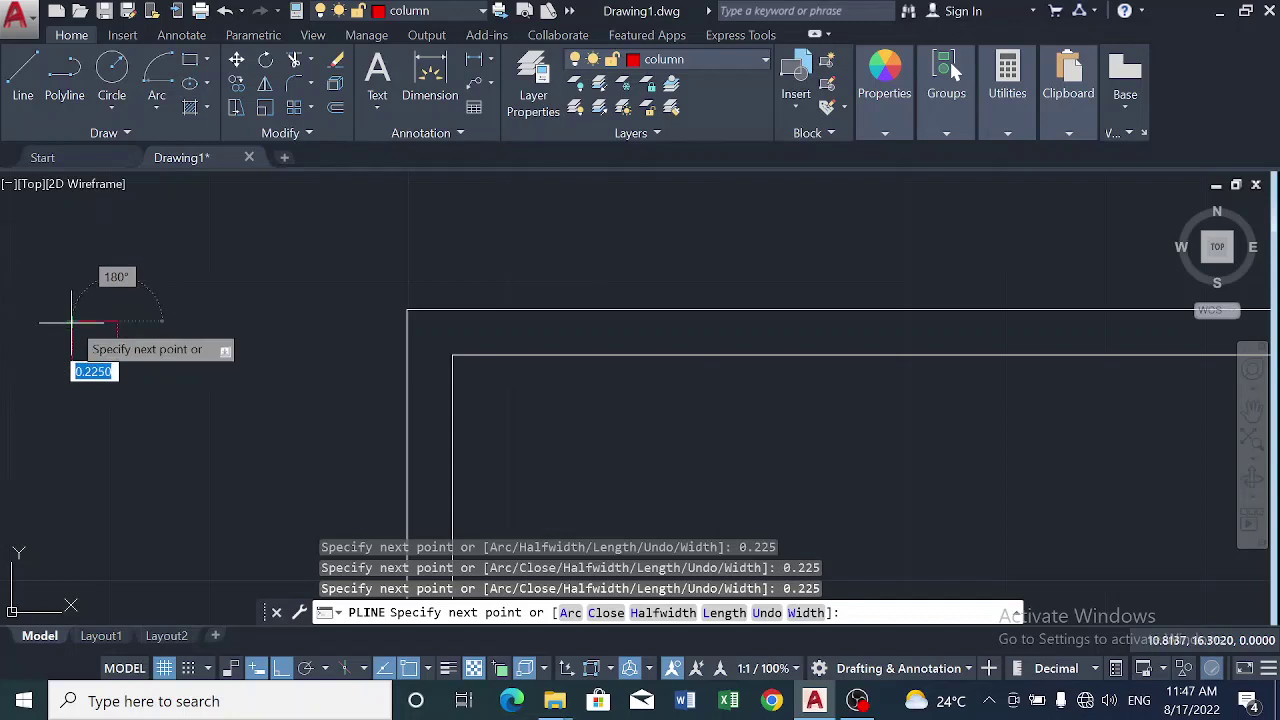
left_click(72, 320)
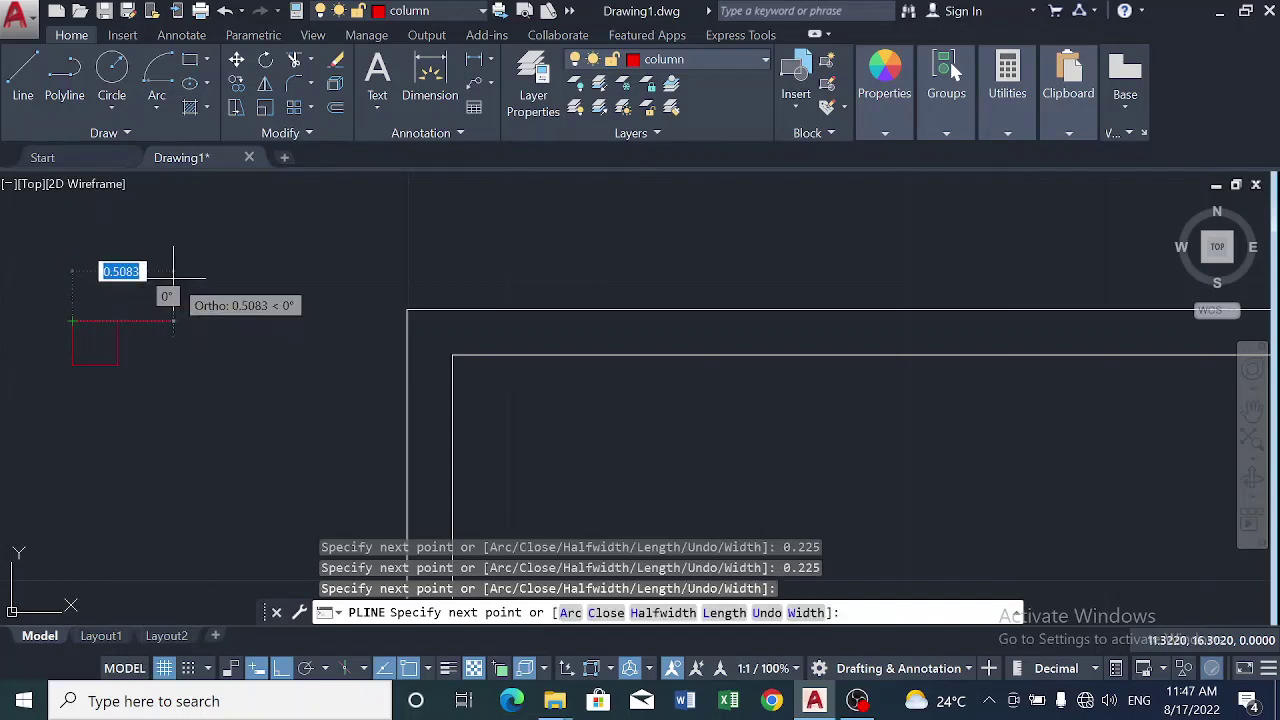
key("Escape")
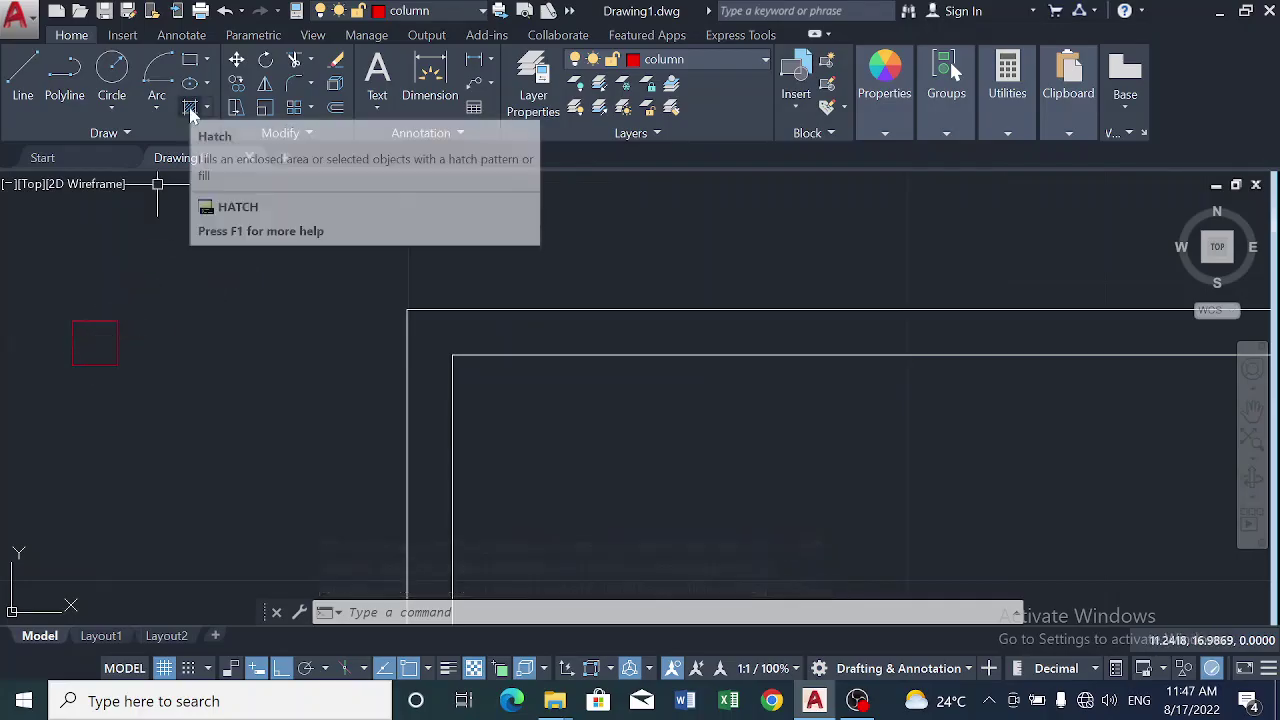
Fill the square column outside the plan's upper-left corner with a solid hatch coloured ByLayer.
left_click(190, 108)
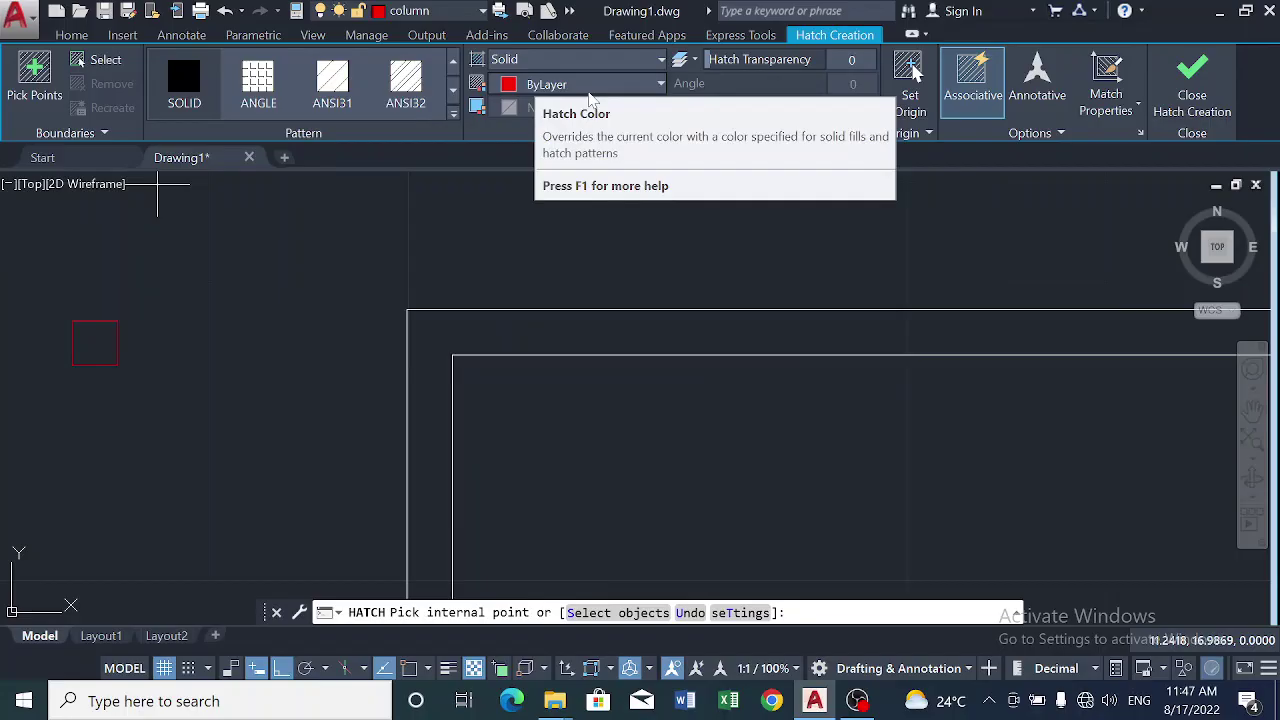
left_click(596, 88)
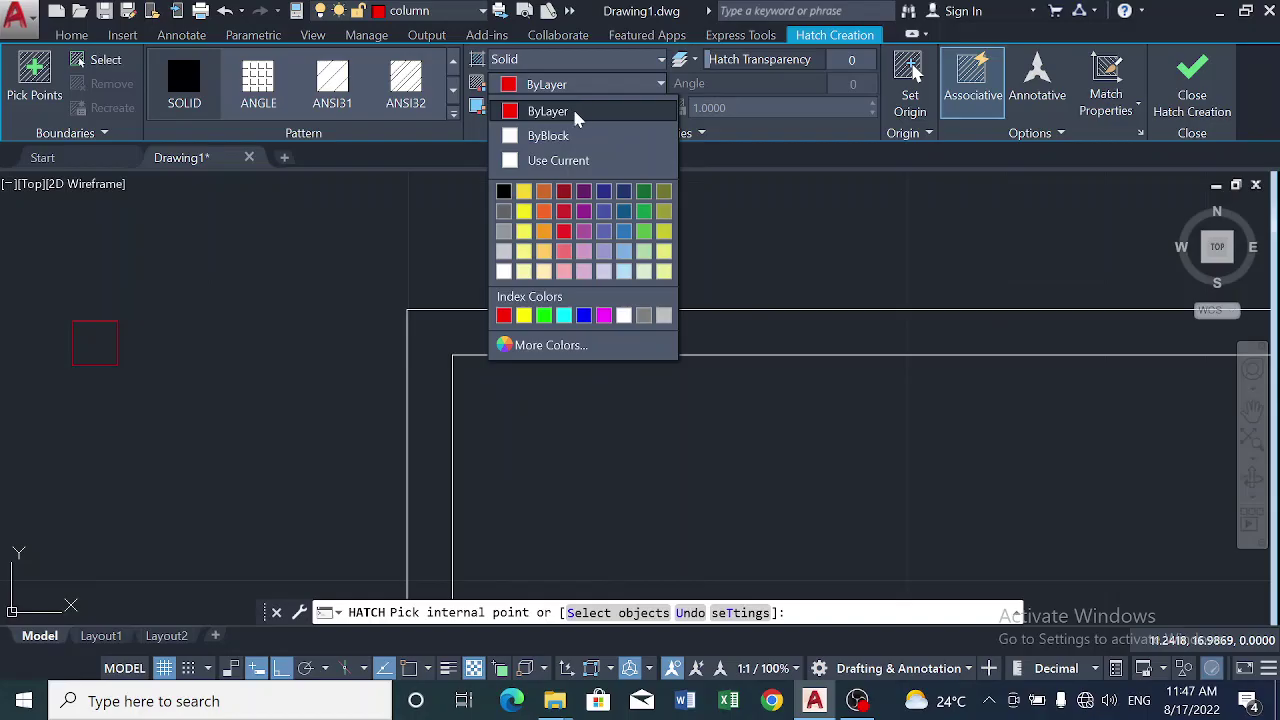
left_click(575, 113)
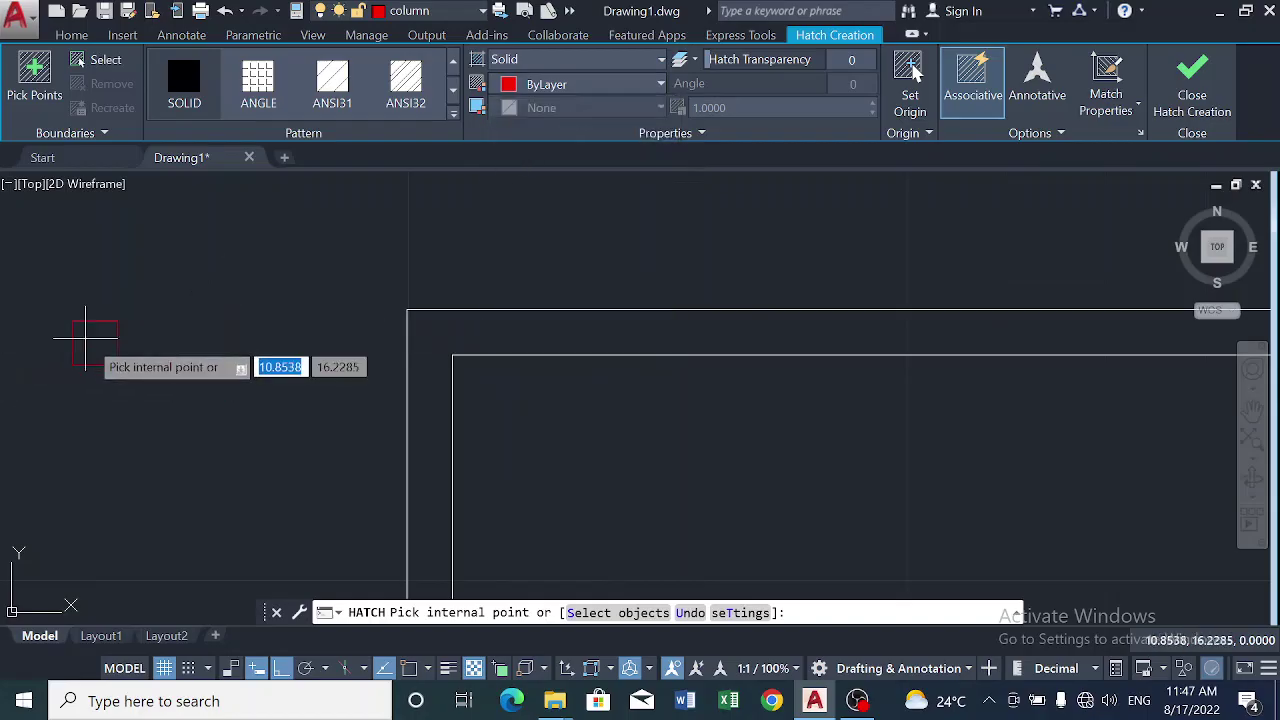
left_click(97, 343)
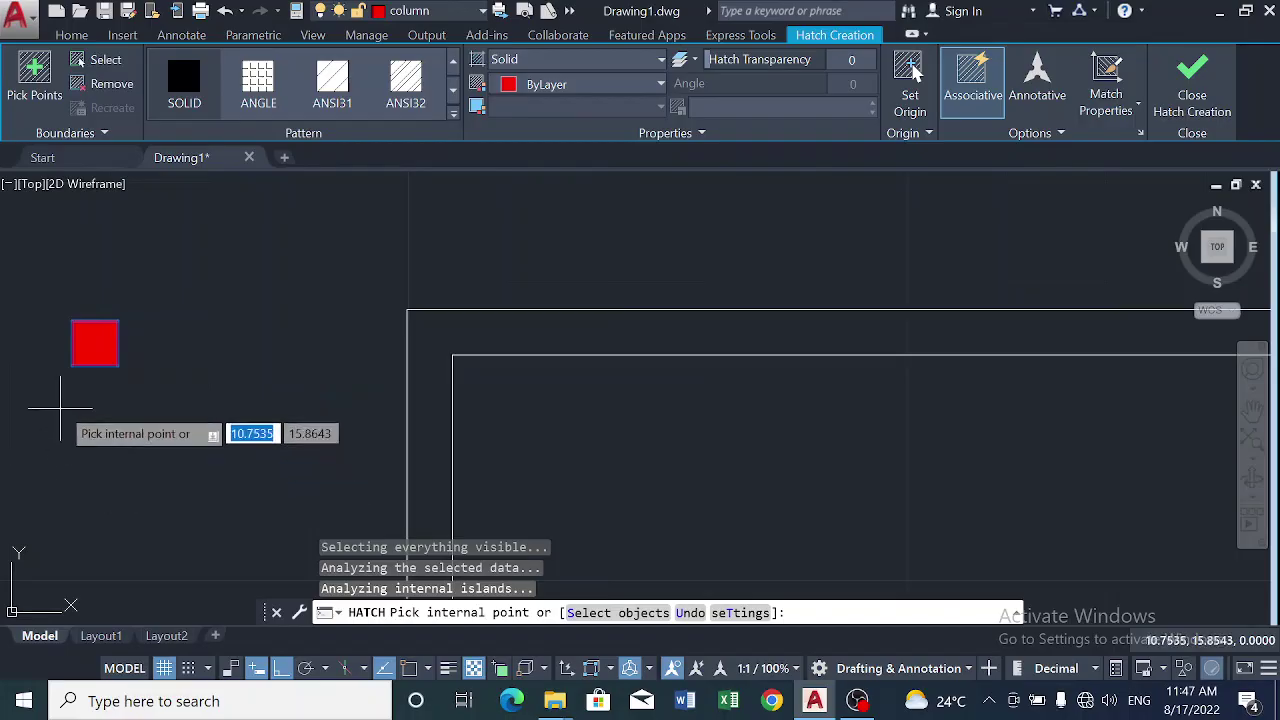
key("Escape")
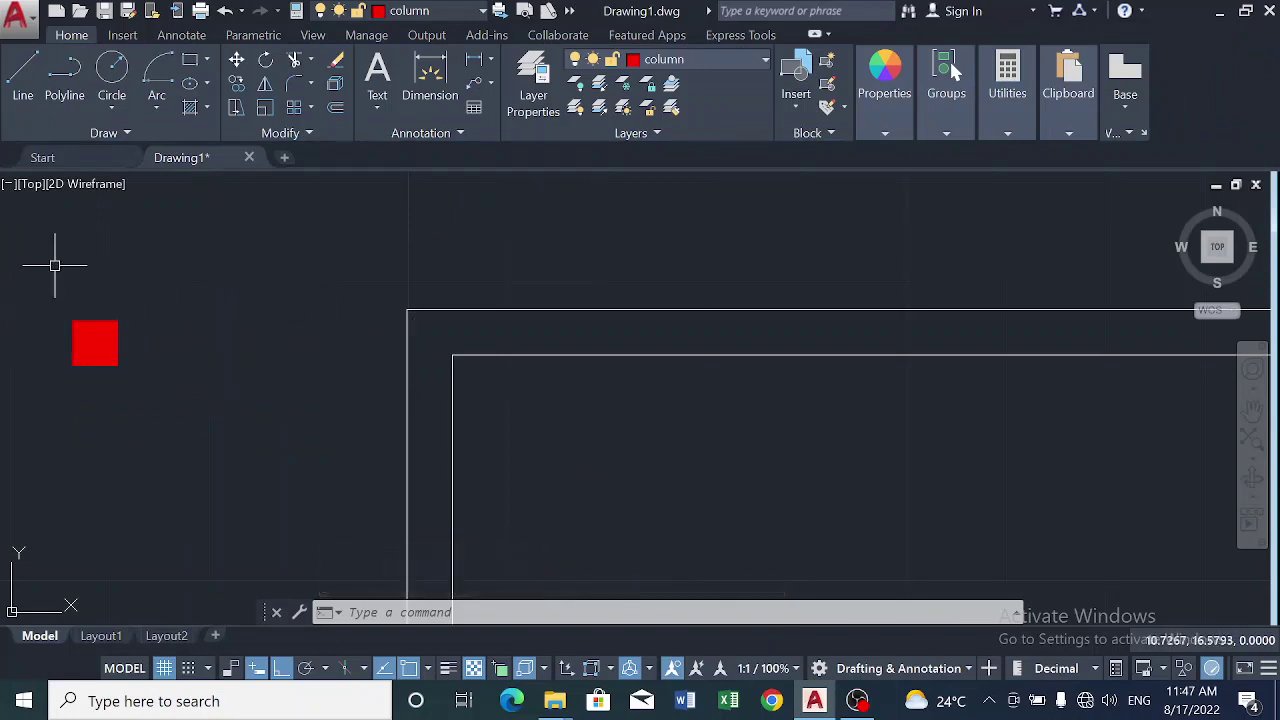
Move the hatched column by its upper-left corner onto the floor plan's outer upper-left wall corner, with Ortho off.
left_click(32, 270)
left_click(190, 436)
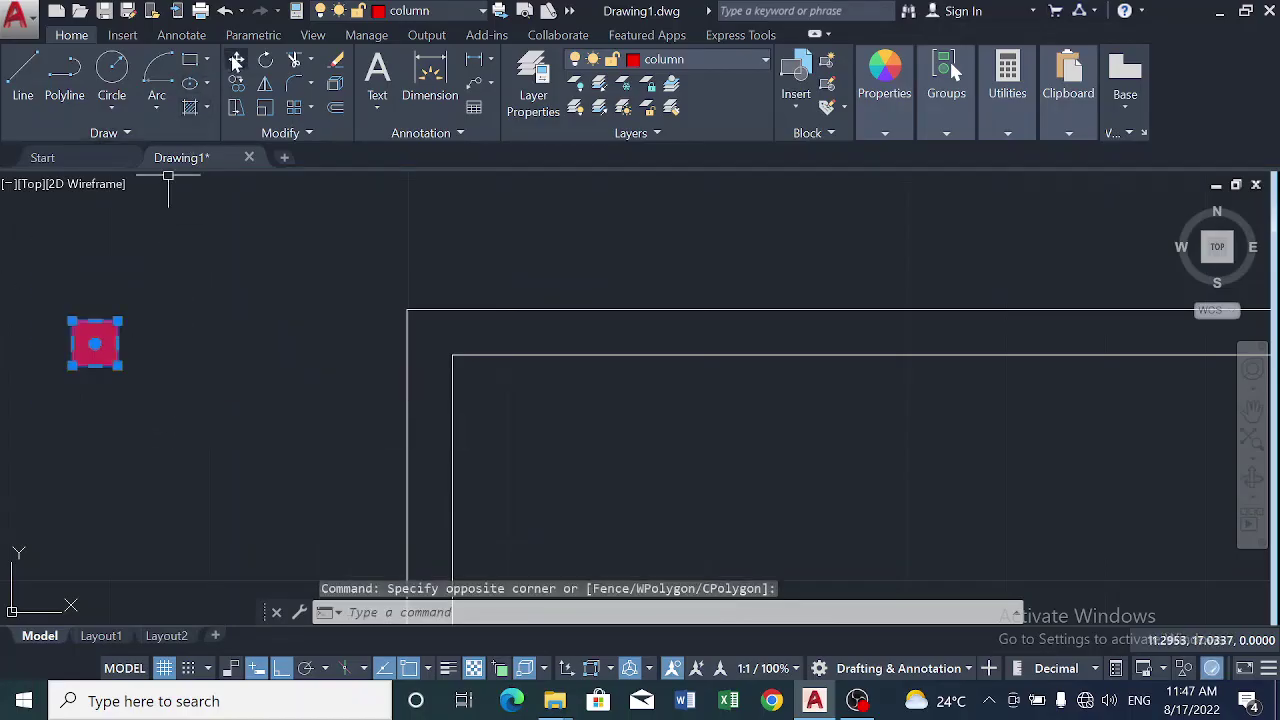
left_click(236, 62)
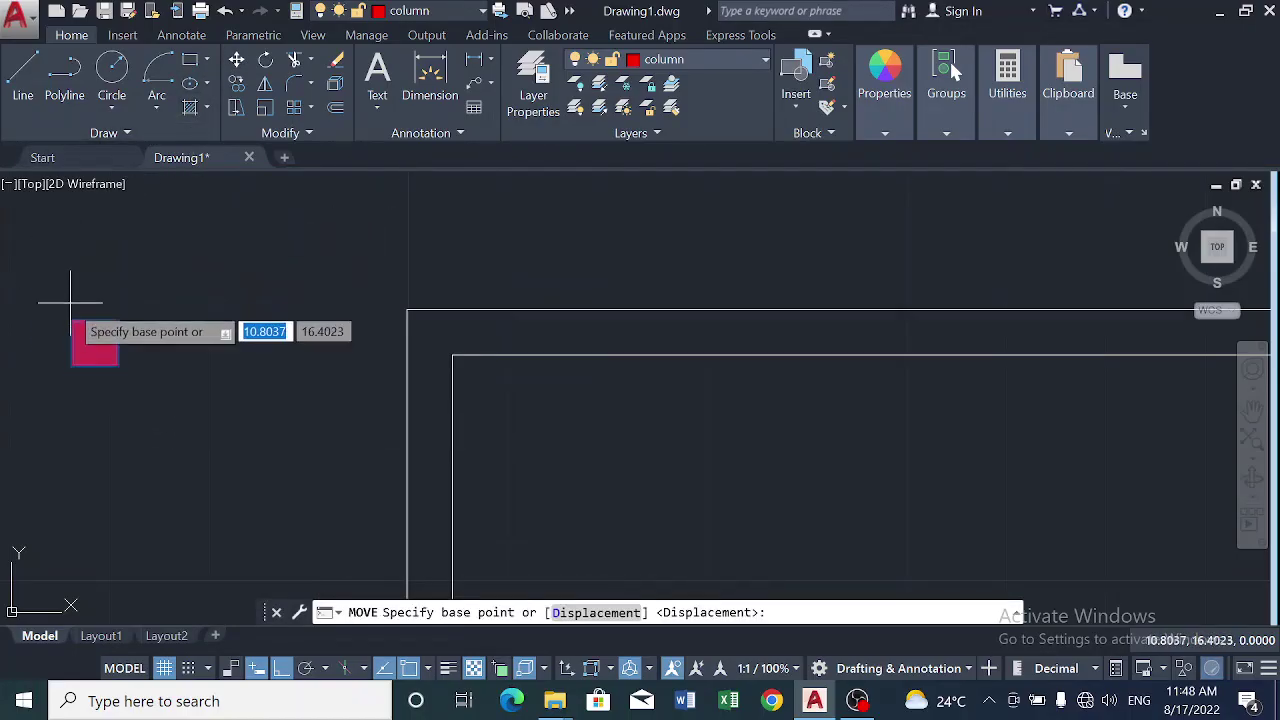
left_click(73, 322)
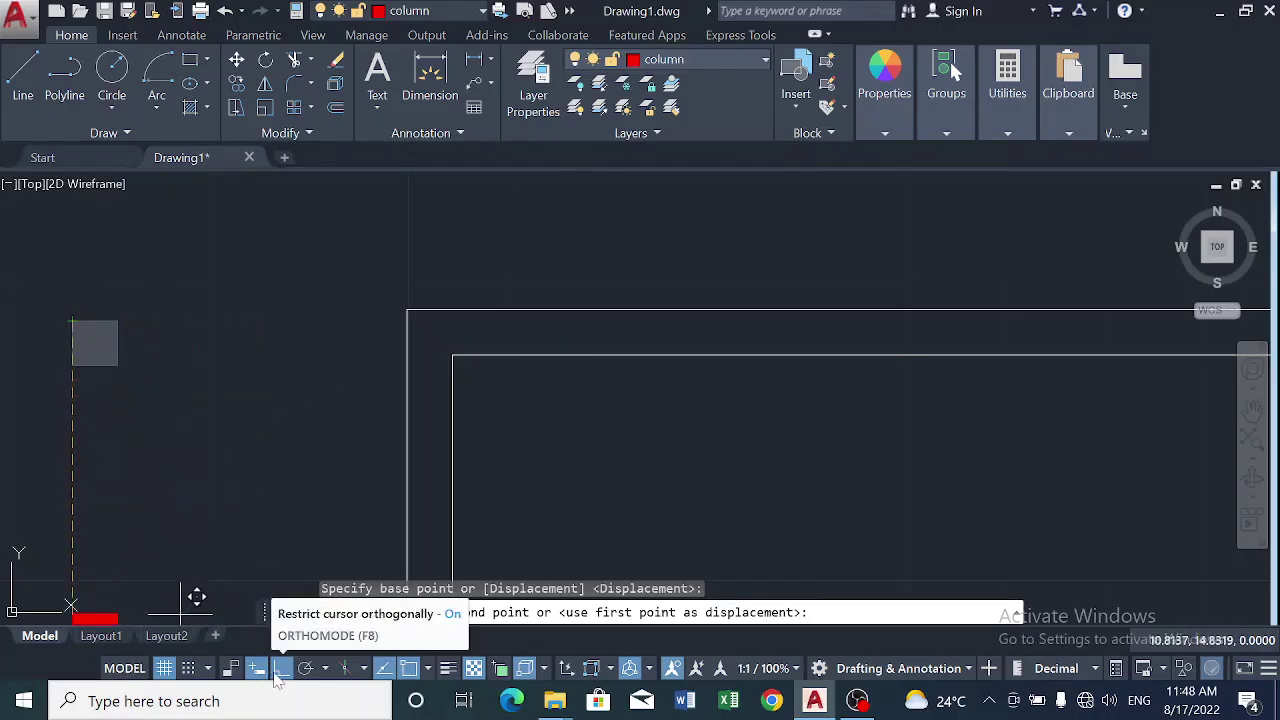
left_click(282, 670)
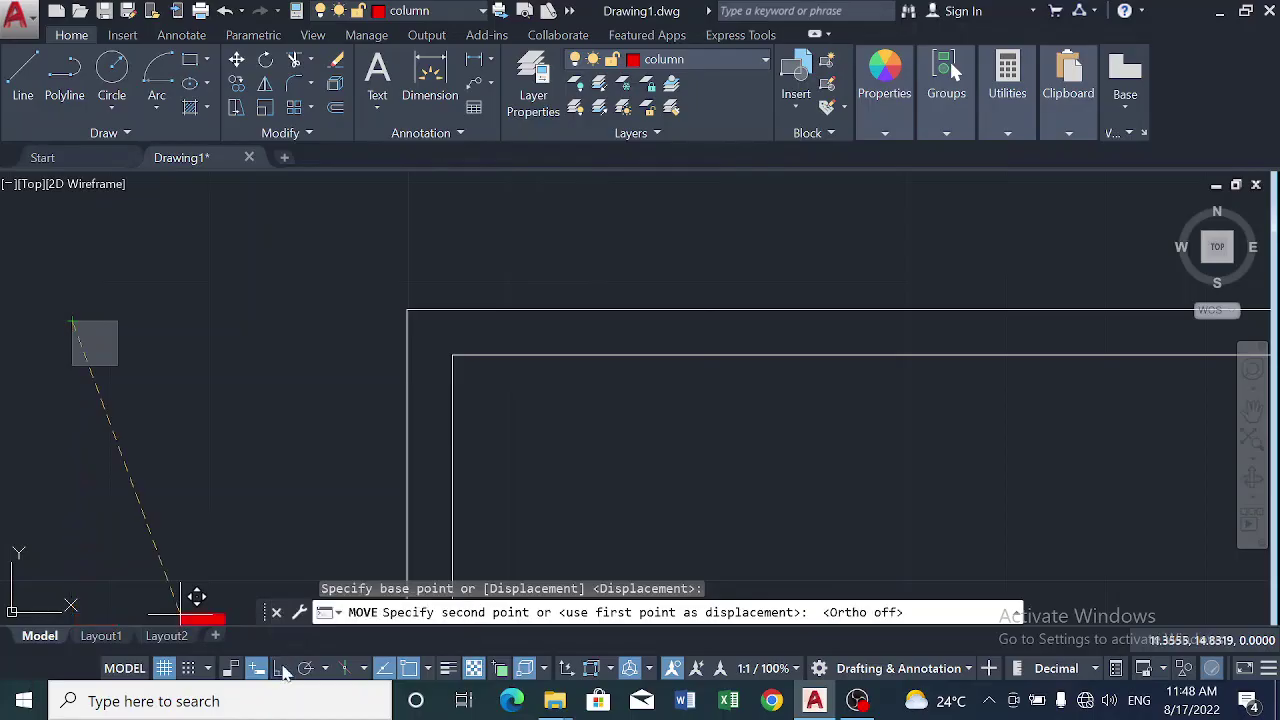
left_click(424, 291)
scroll(268, 358, "down", 5)
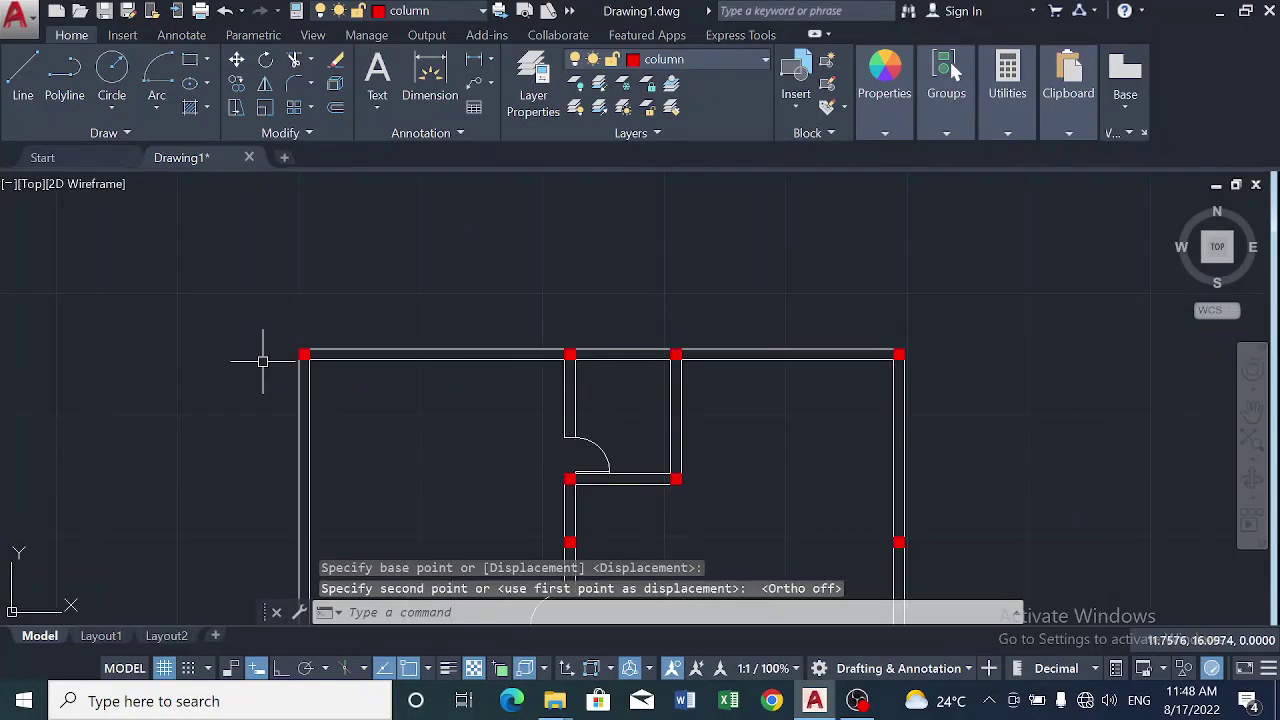
scroll(263, 360, "down", 5)
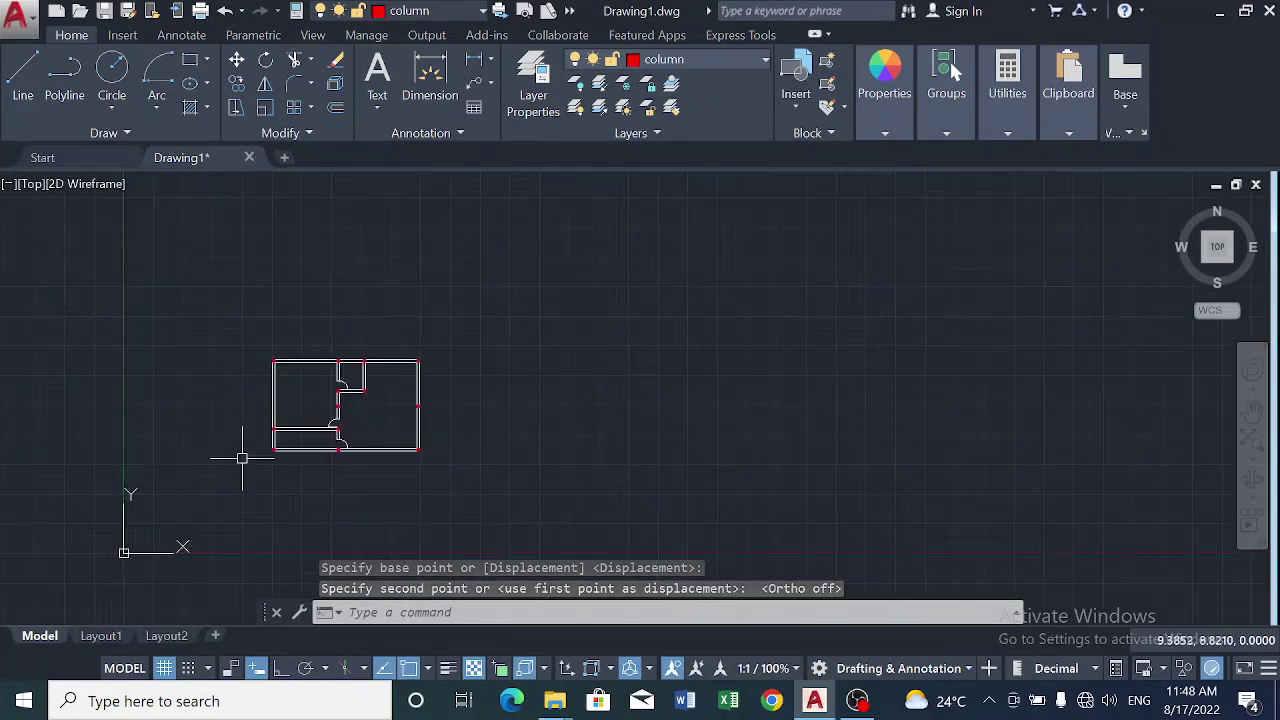
scroll(215, 435, "up", 2)
scroll(207, 387, "up", 2)
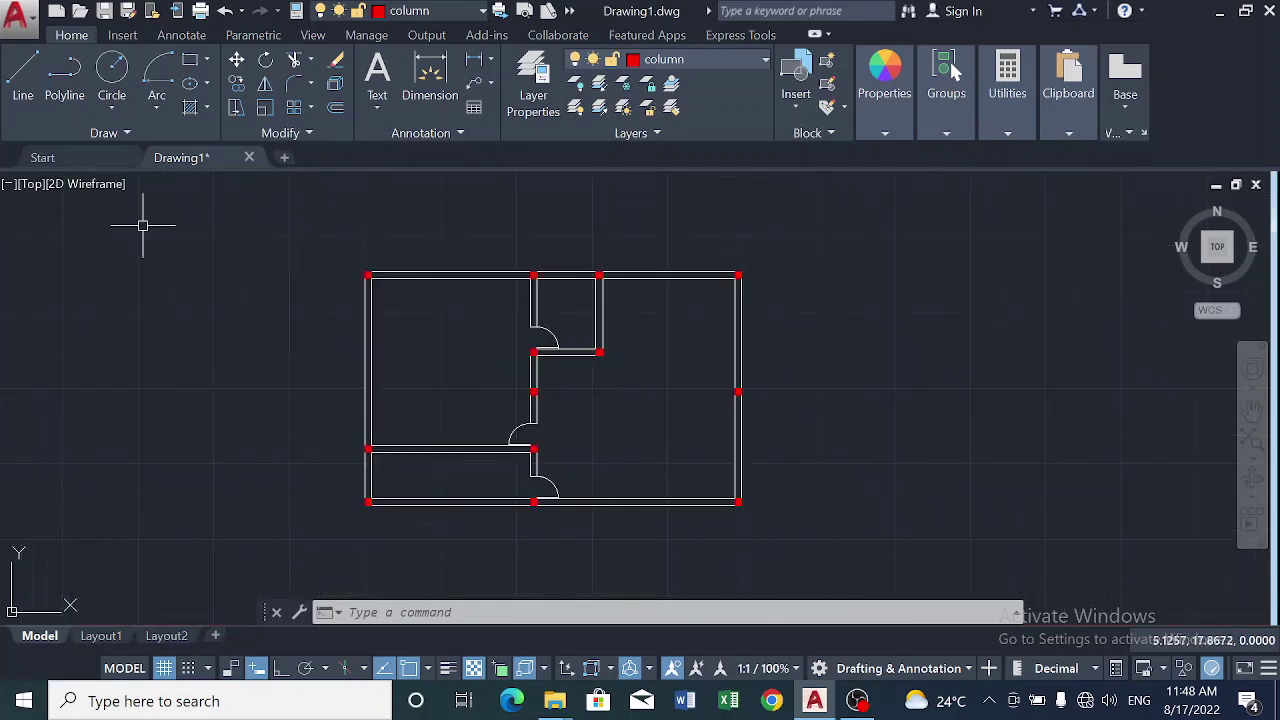
On the axis layer with Ortho on, draw a horizontal line about 15.23 long from the upper-left column's left midpoint past the plan's right side.
left_click(757, 61)
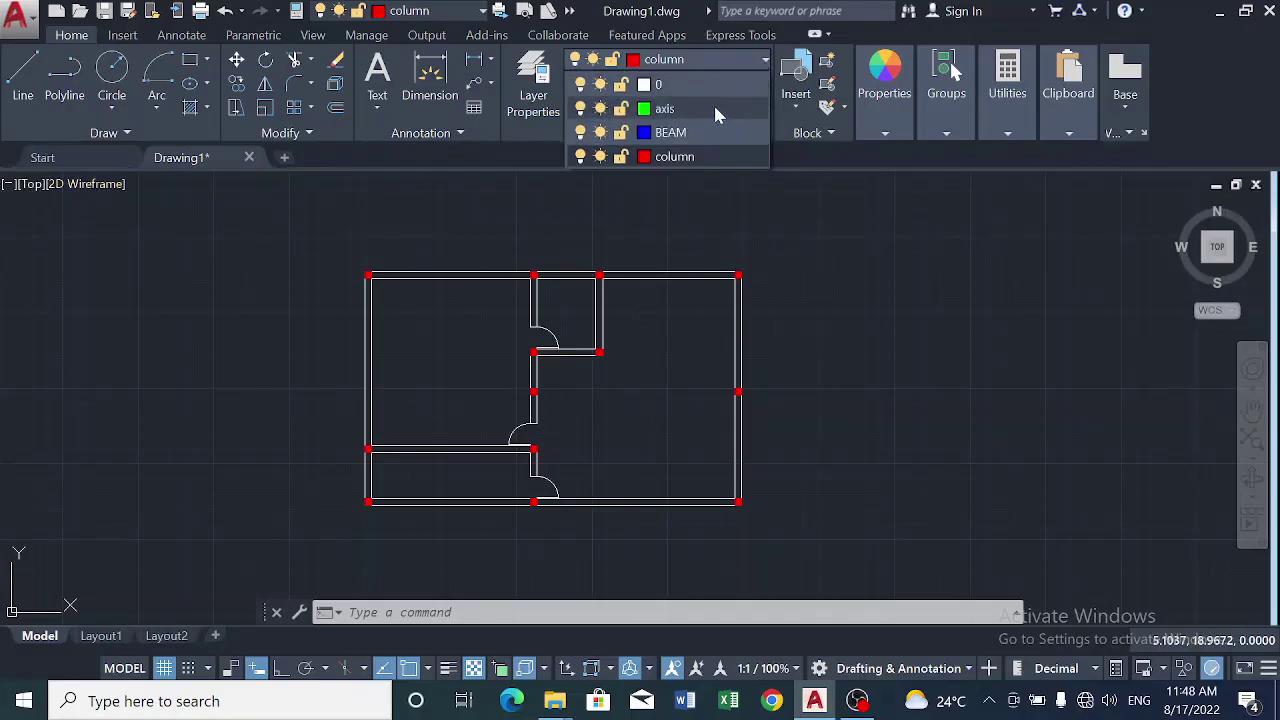
left_click(665, 108)
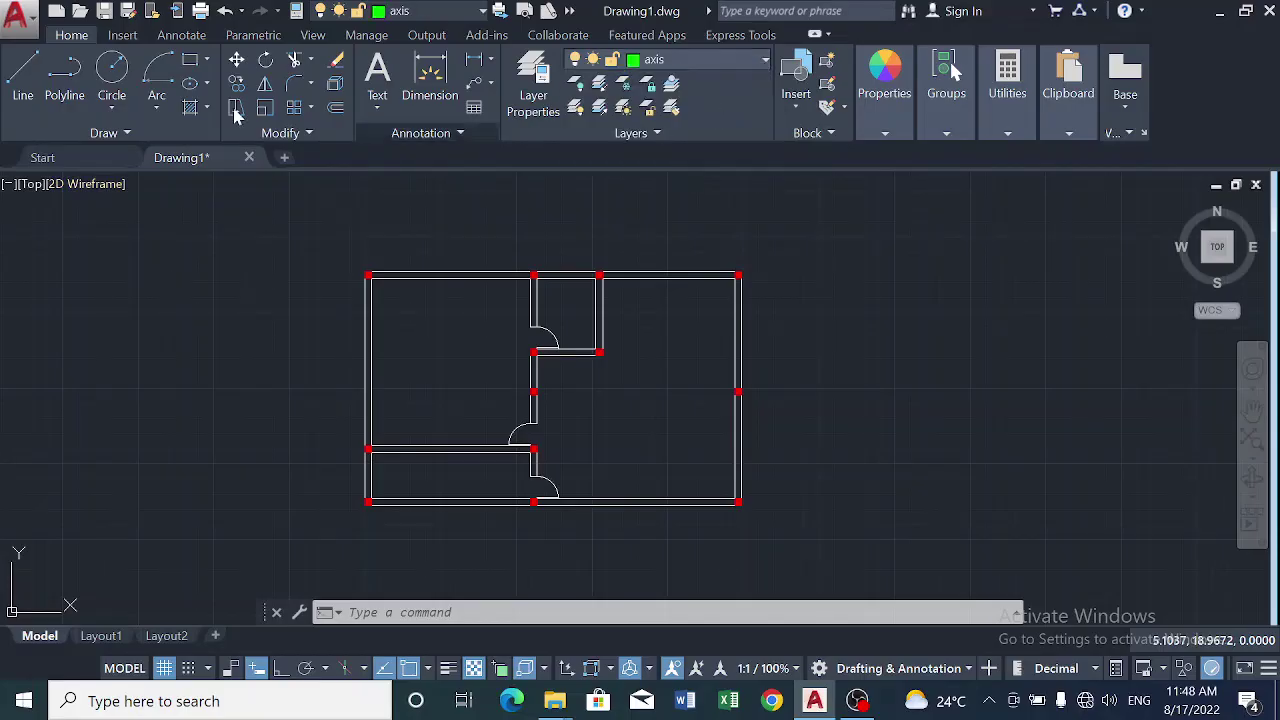
left_click(22, 75)
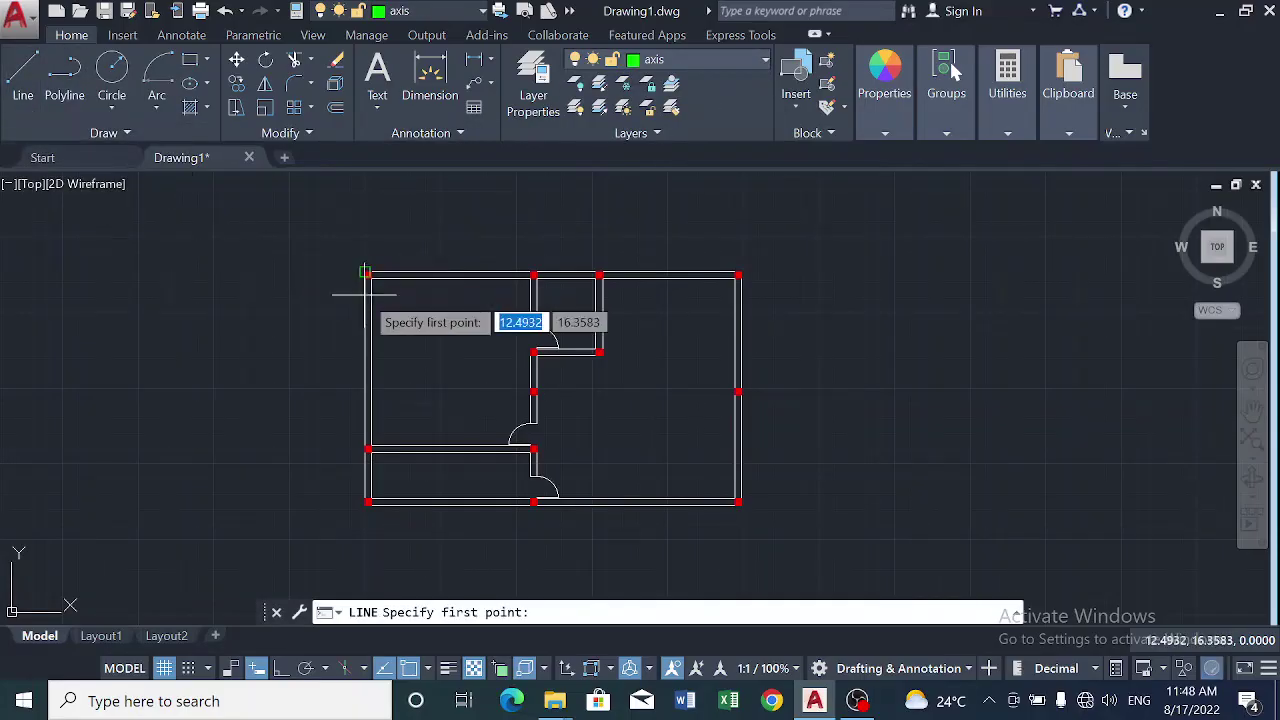
scroll(365, 294, "up", 3)
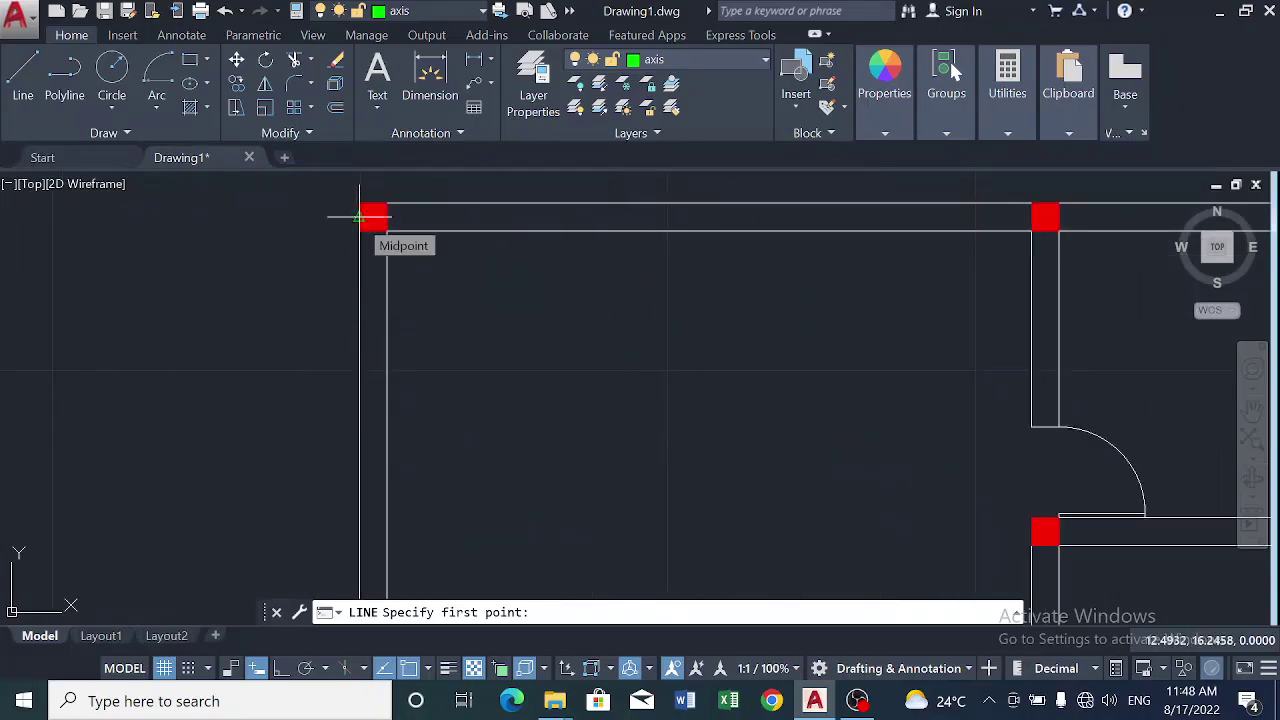
left_click(360, 216)
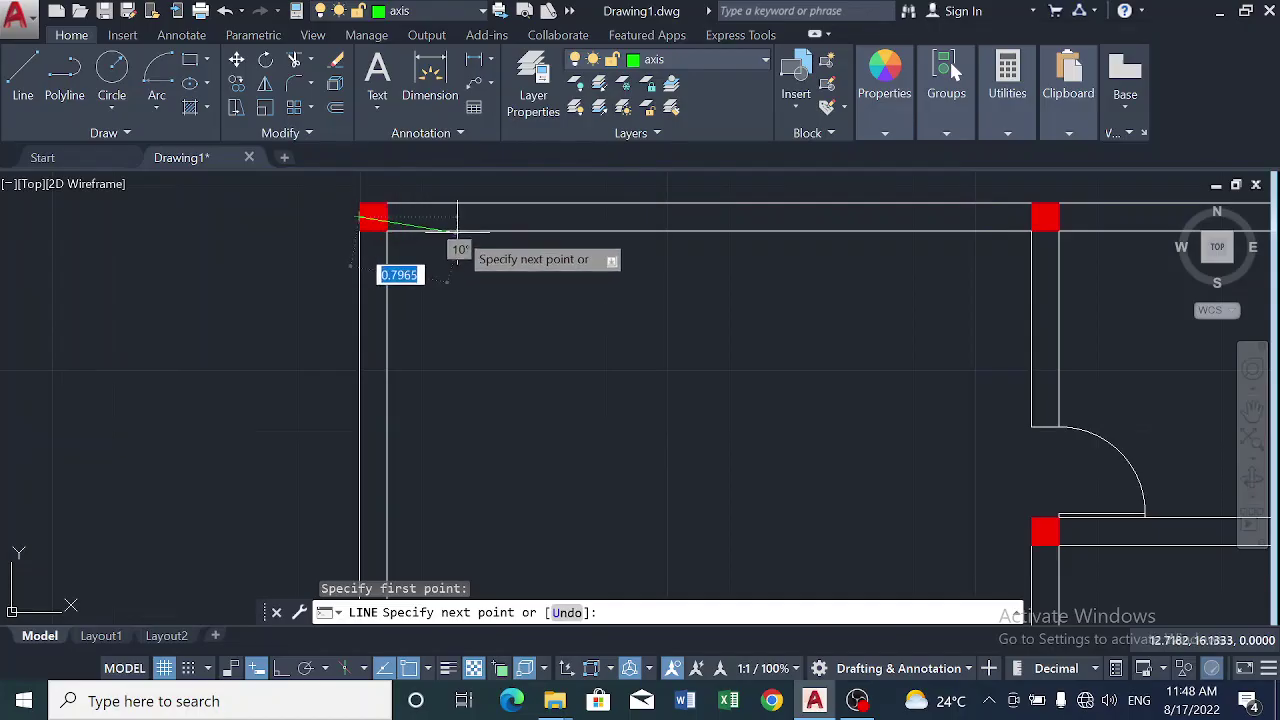
scroll(474, 217, "down", 2)
scroll(471, 237, "down", 2)
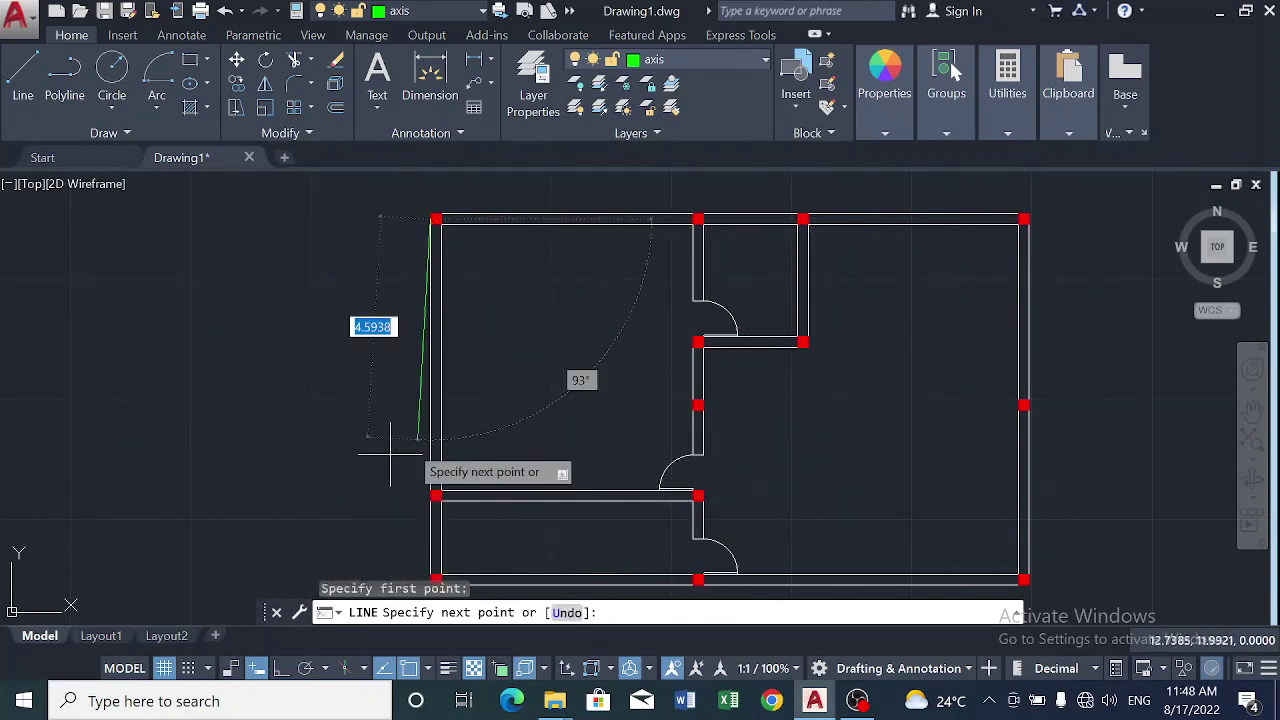
left_click(280, 670)
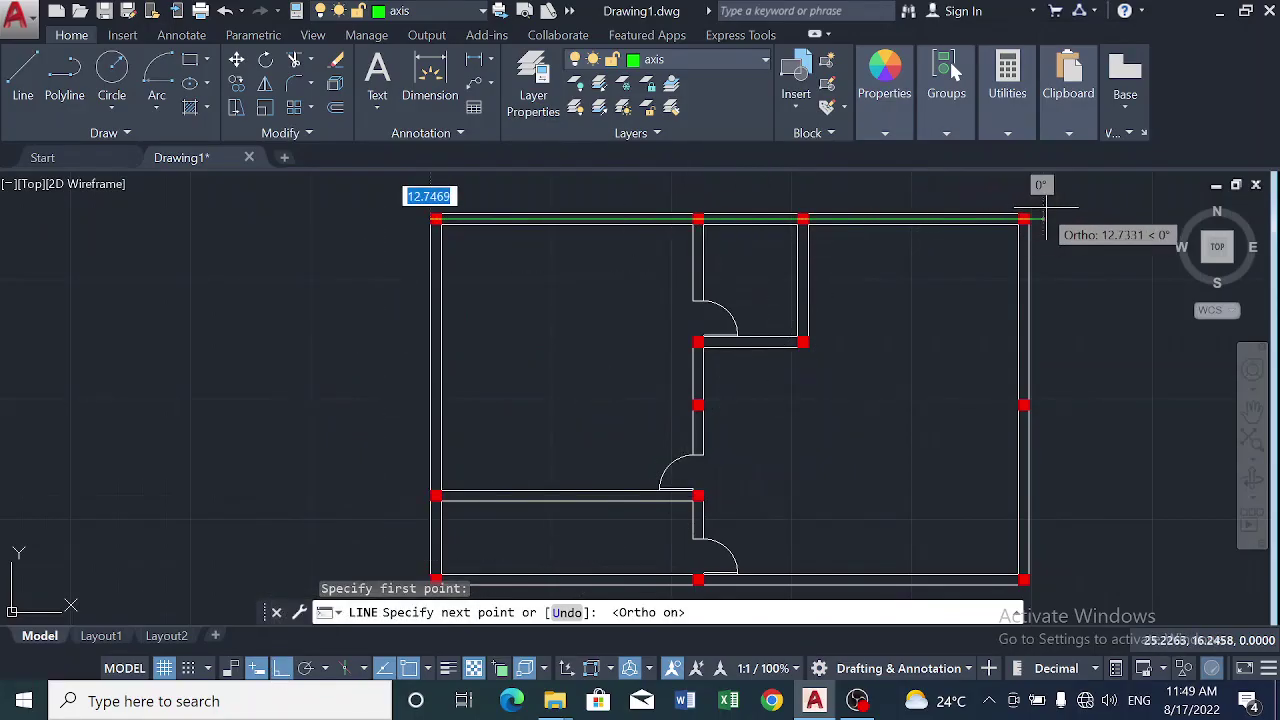
left_click(1162, 219)
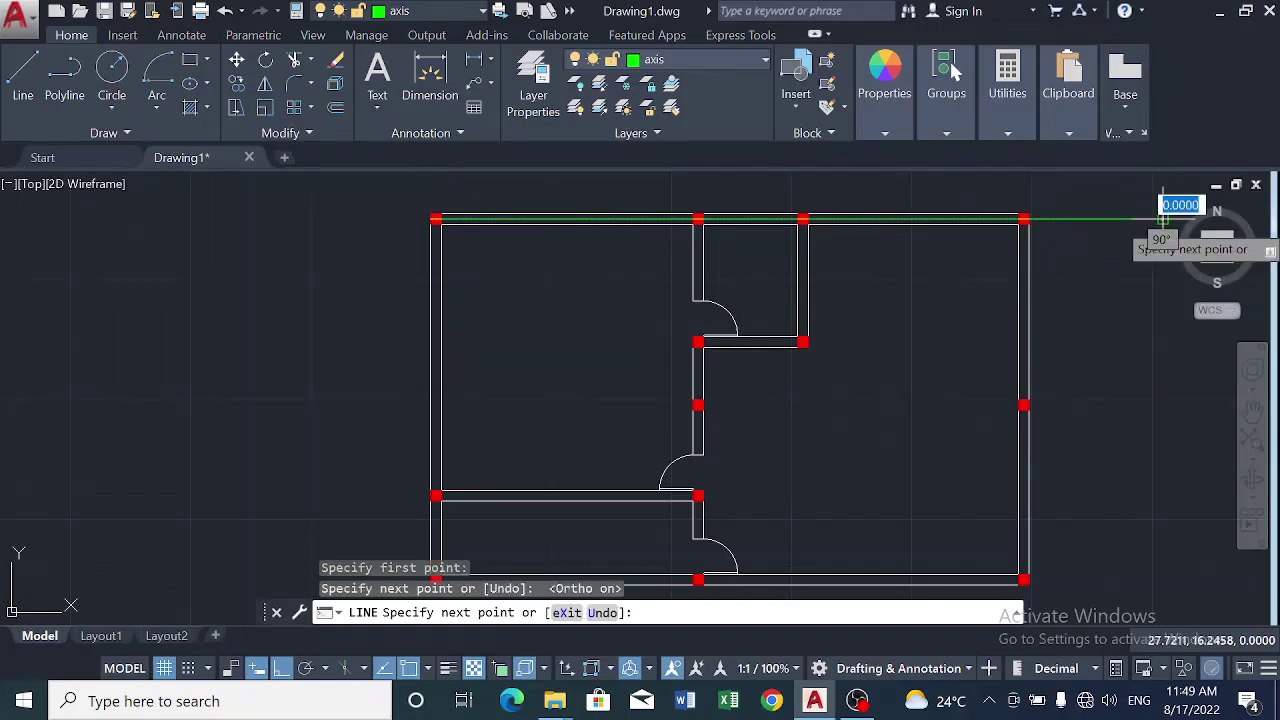
key("Escape")
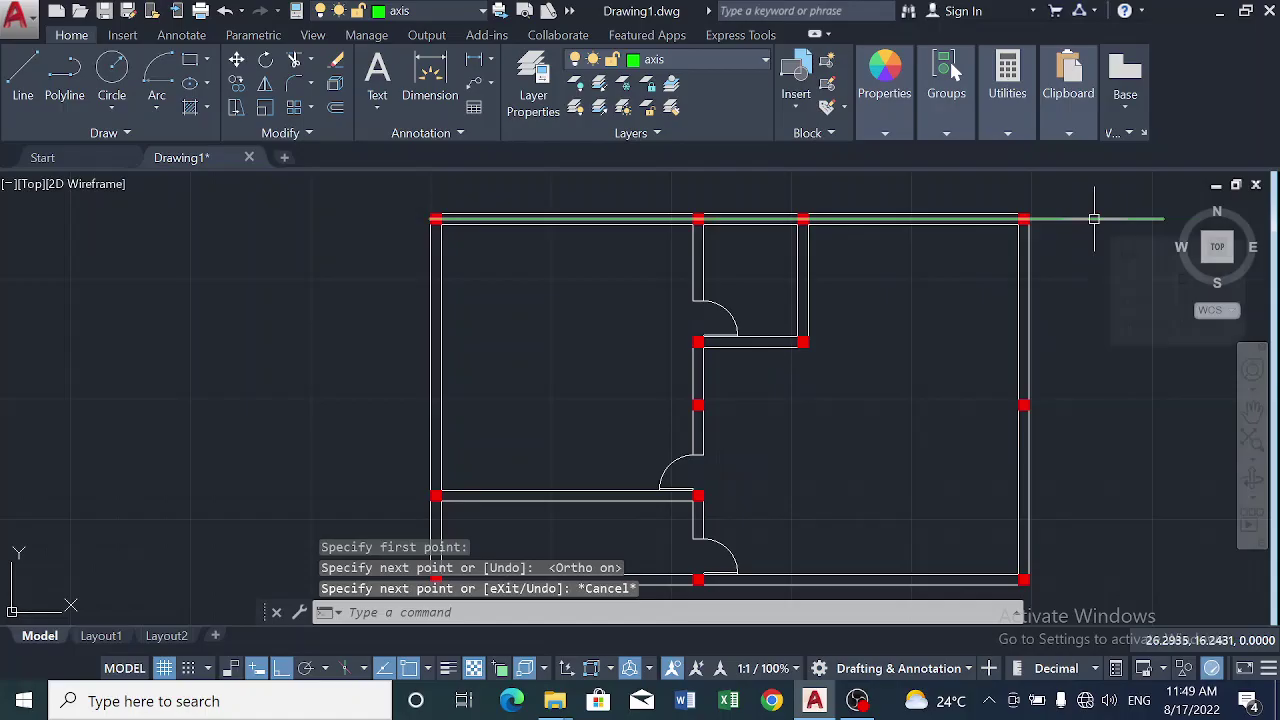
Stretch the left end of the top wall's axis line horizontally beyond the plan's left side.
left_click(1094, 218)
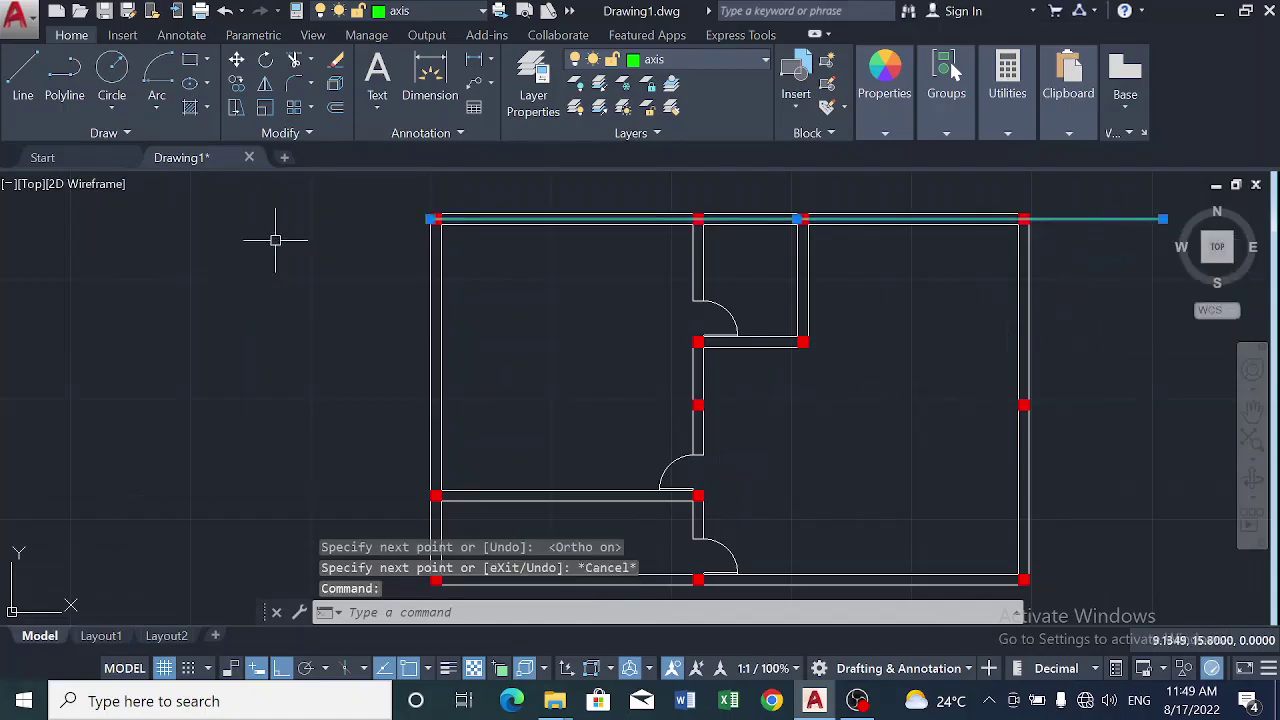
left_click(427, 219)
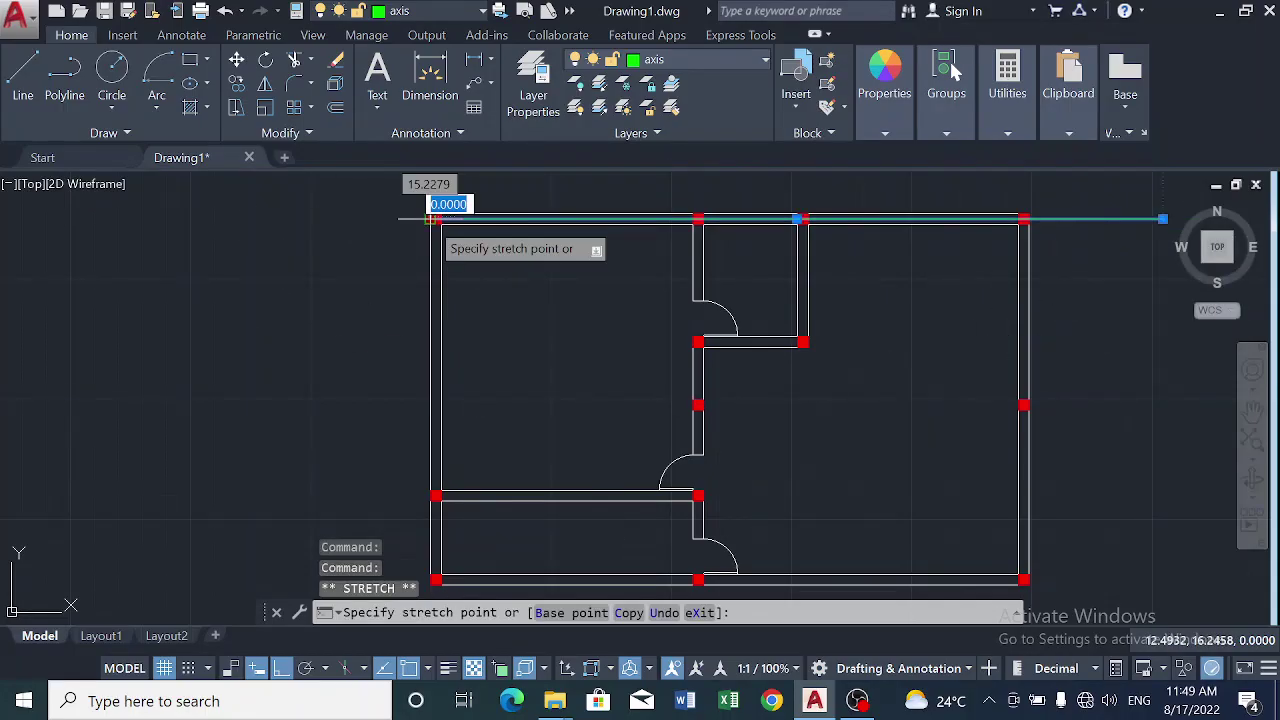
left_click(313, 219)
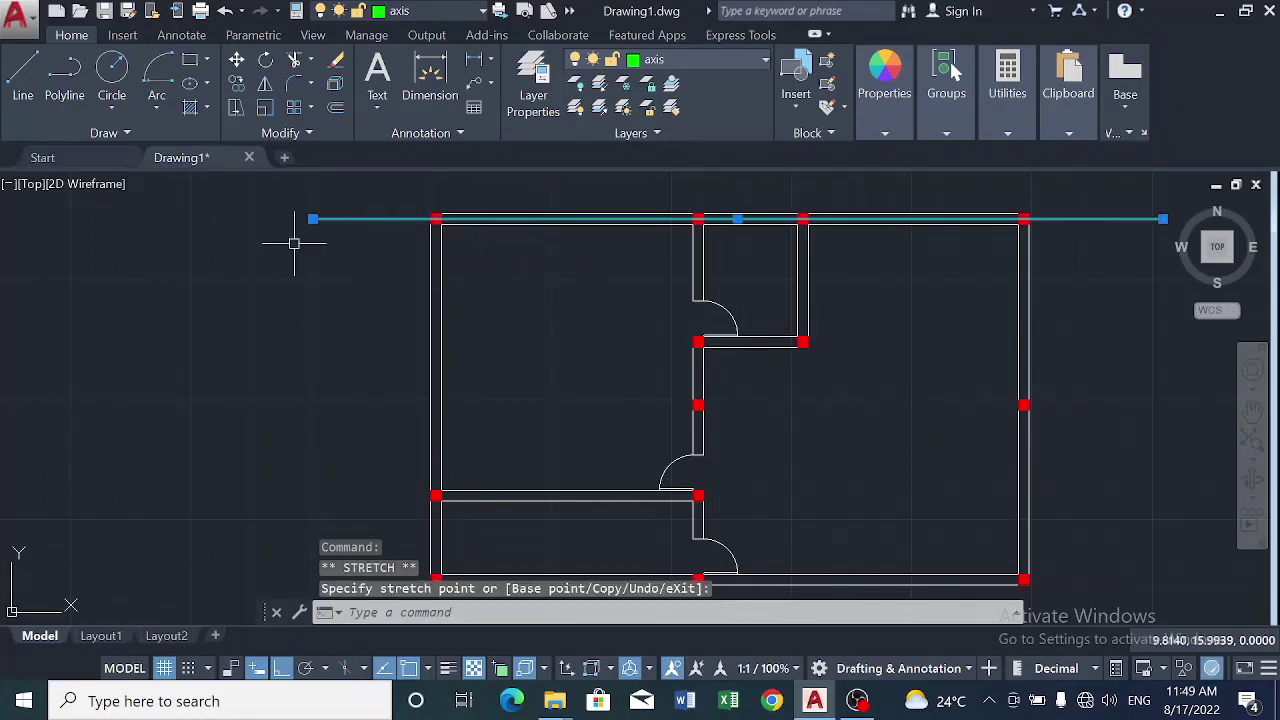
key("Escape")
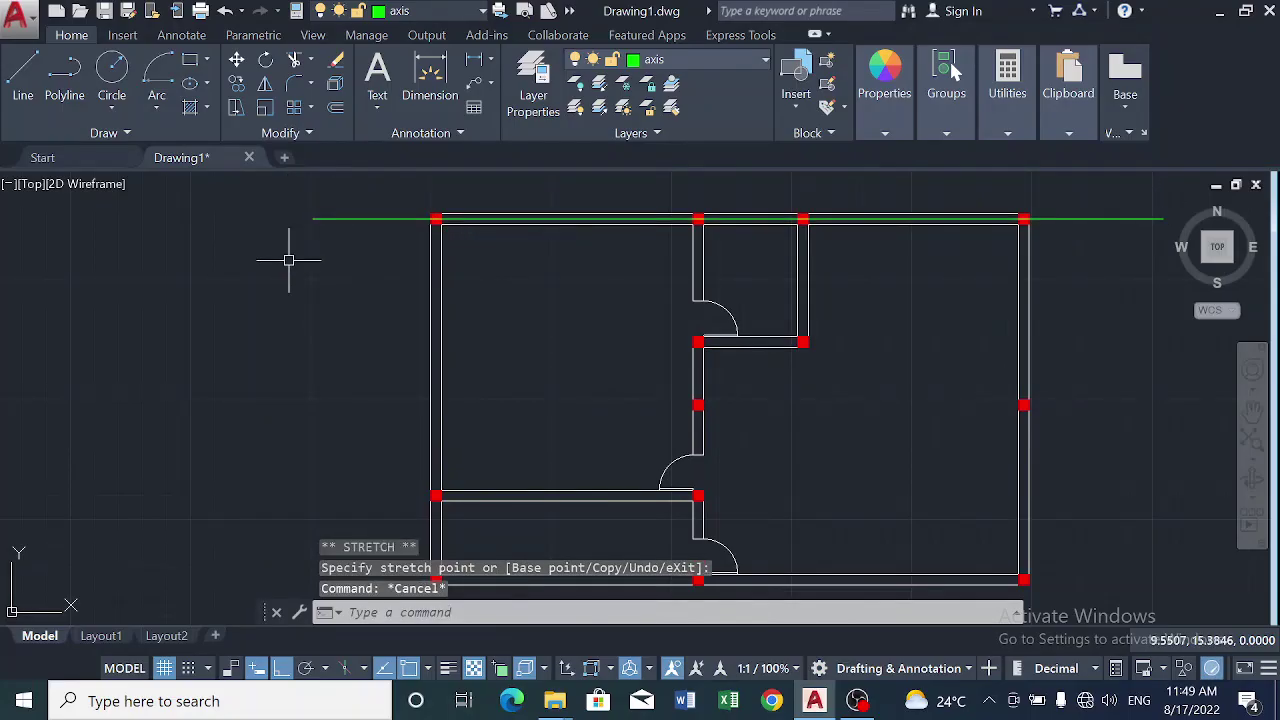
Draw a horizontal axis line about 9.95 long from the small room's lower-left column past the plan's right side.
left_click(14, 84)
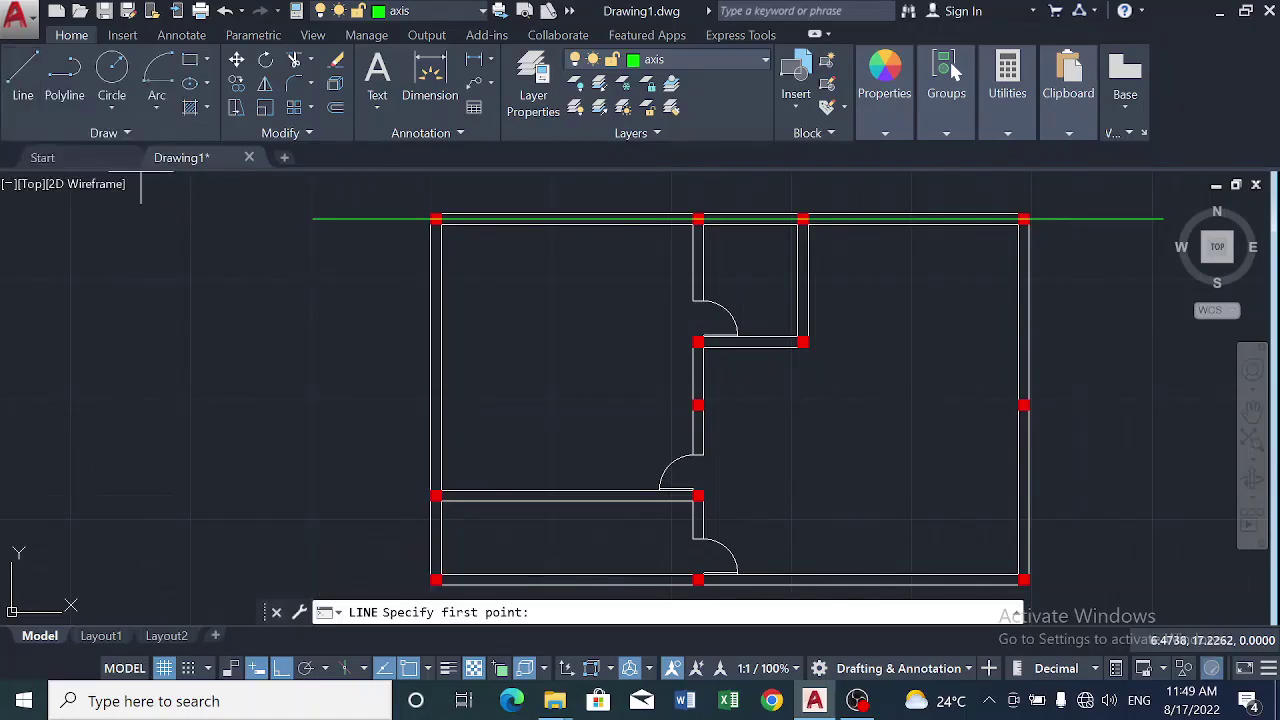
left_click(697, 342)
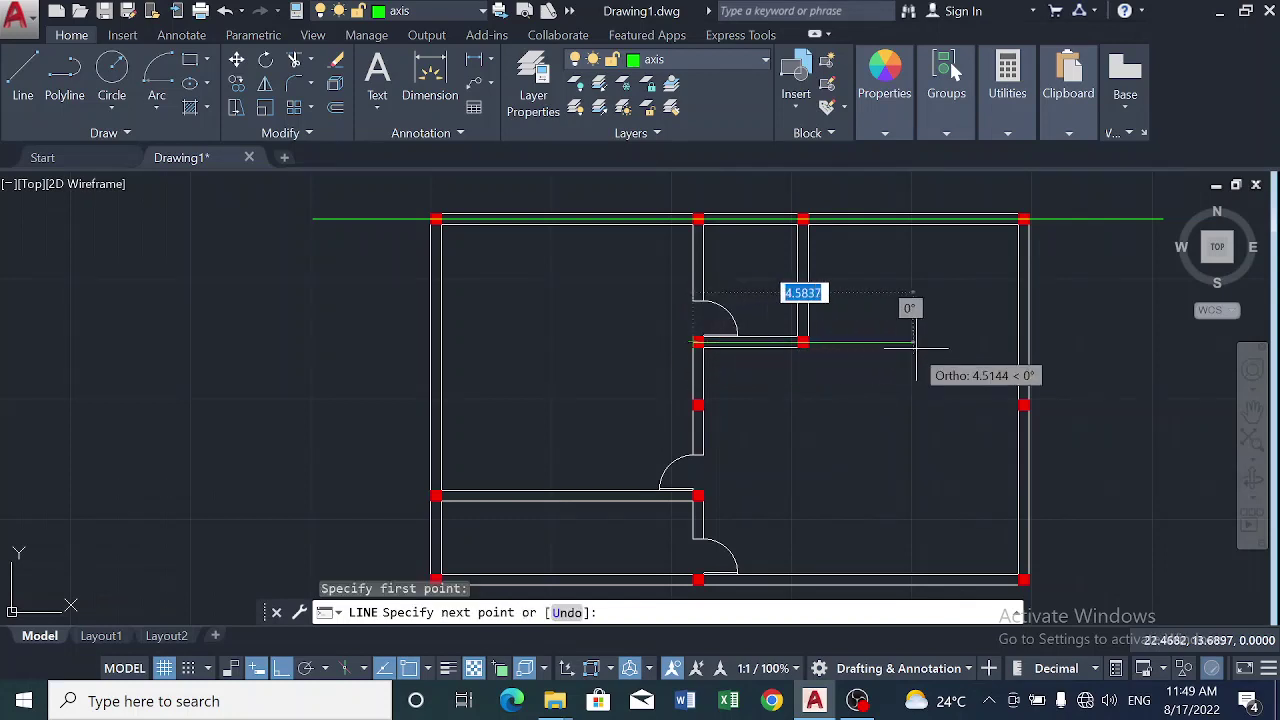
left_click(1170, 342)
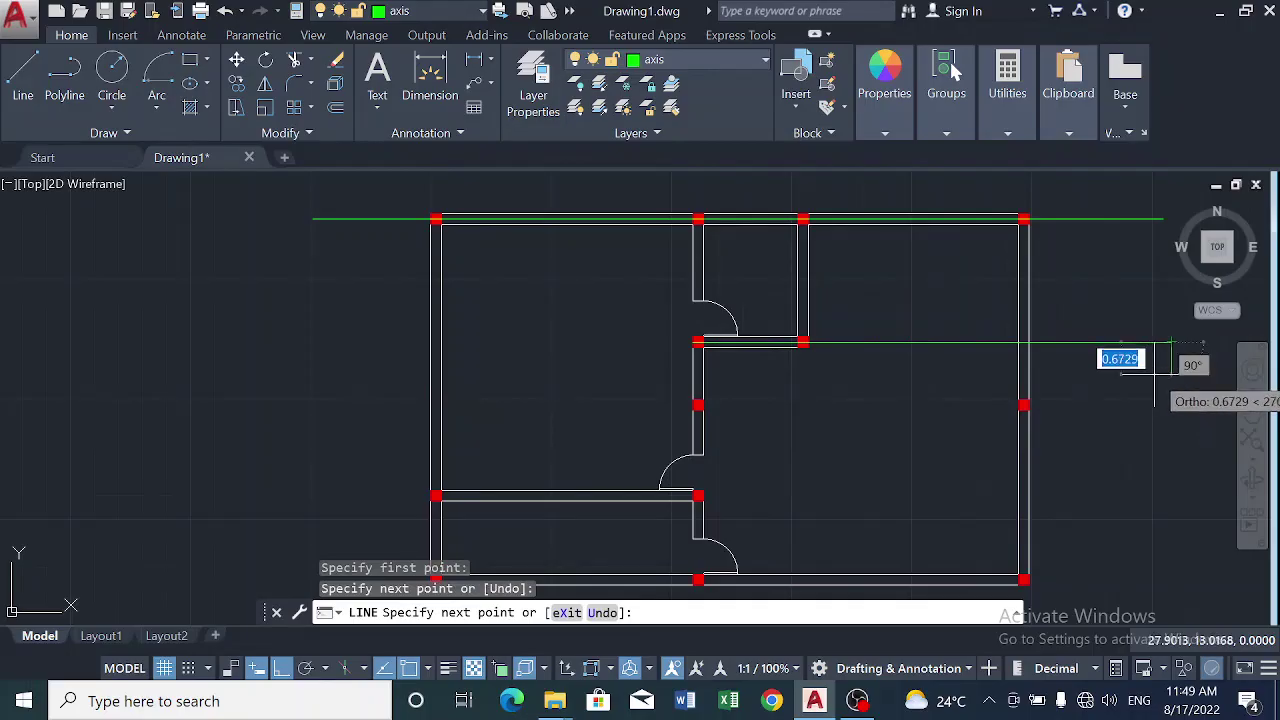
key("Escape")
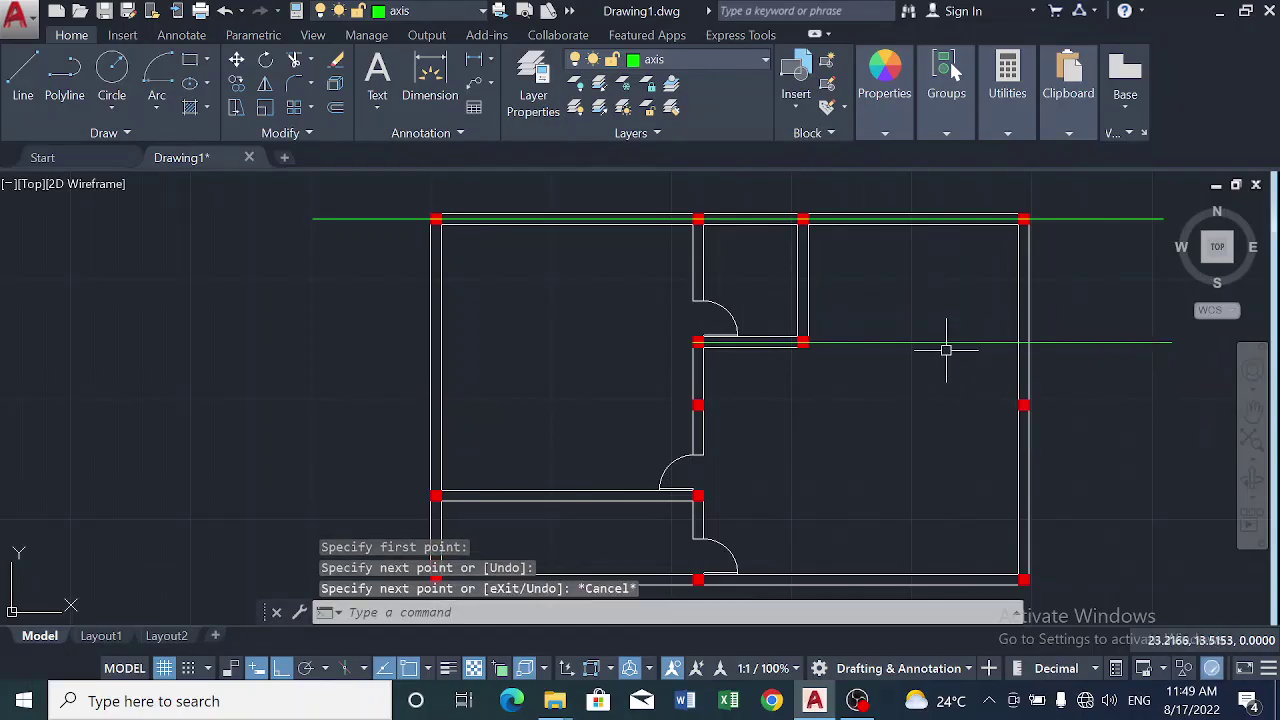
Stretch the left end of the small room's lower axis line horizontally beyond the plan's left side.
left_click(940, 342)
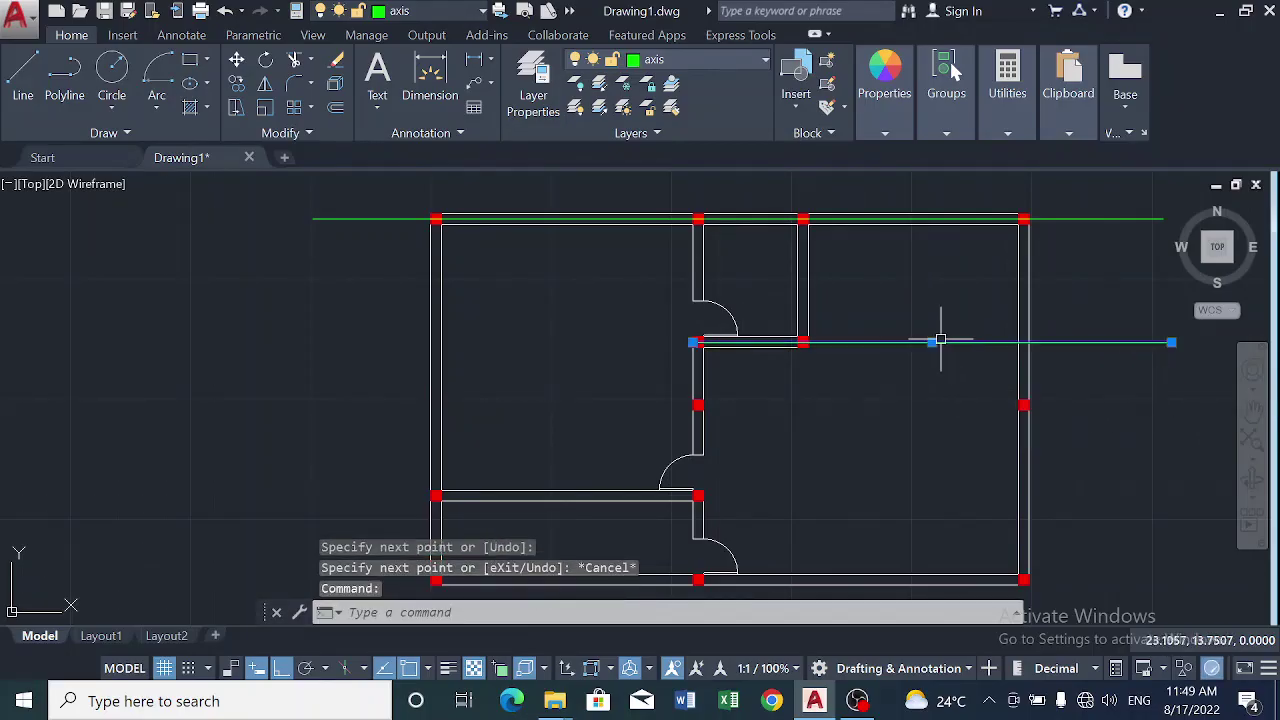
left_click(697, 342)
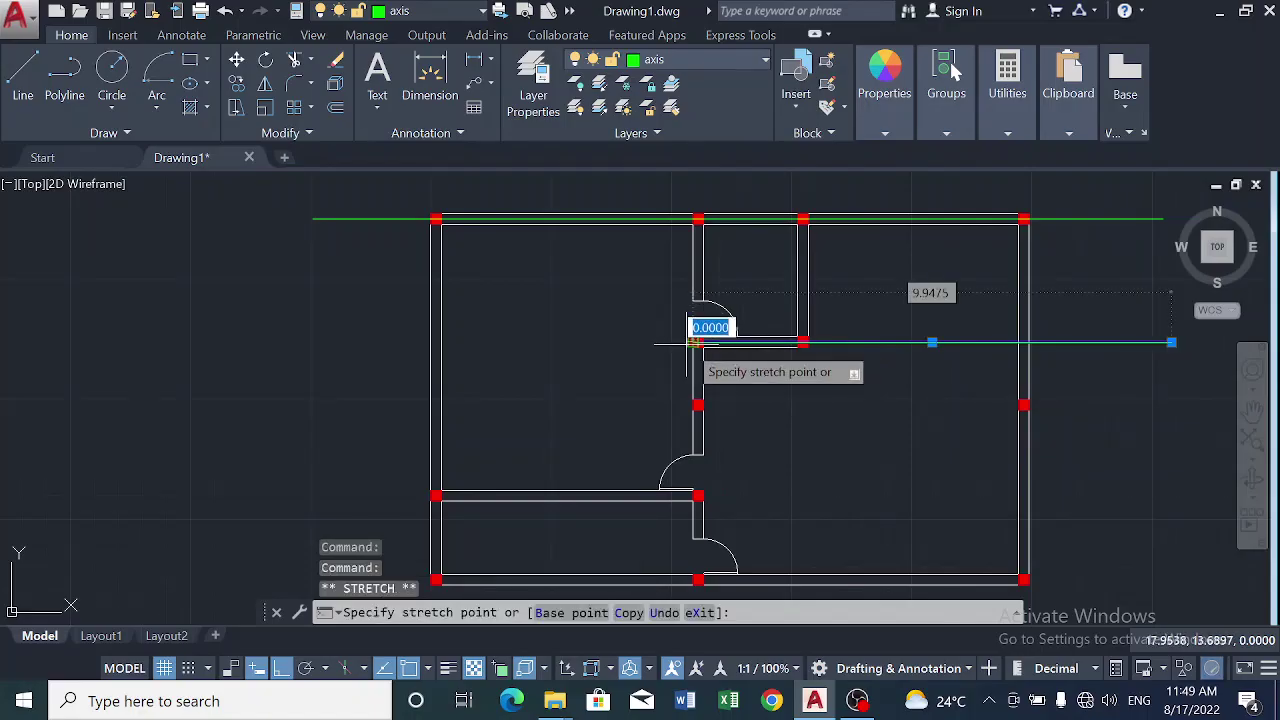
left_click(301, 342)
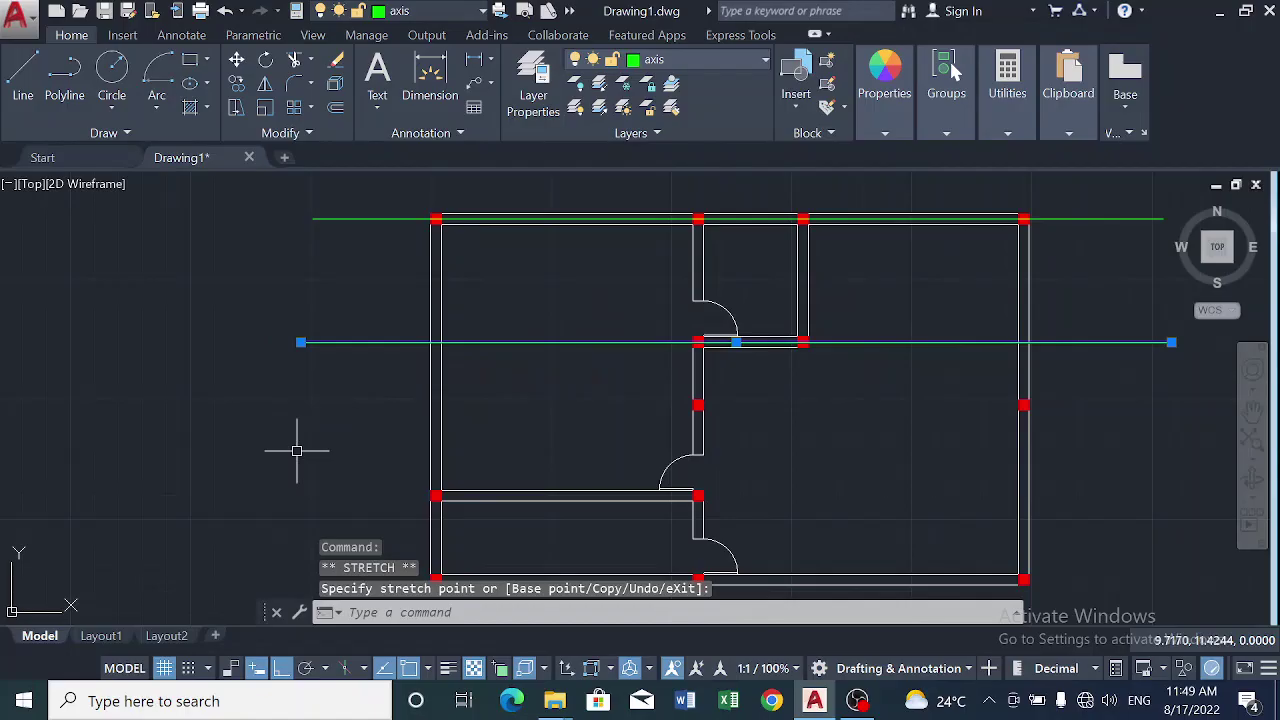
key("Escape")
Draw a horizontal axis line about 9.94 long from the middle column on the central wall past the plan's right side.
scroll(380, 430, "down", 4)
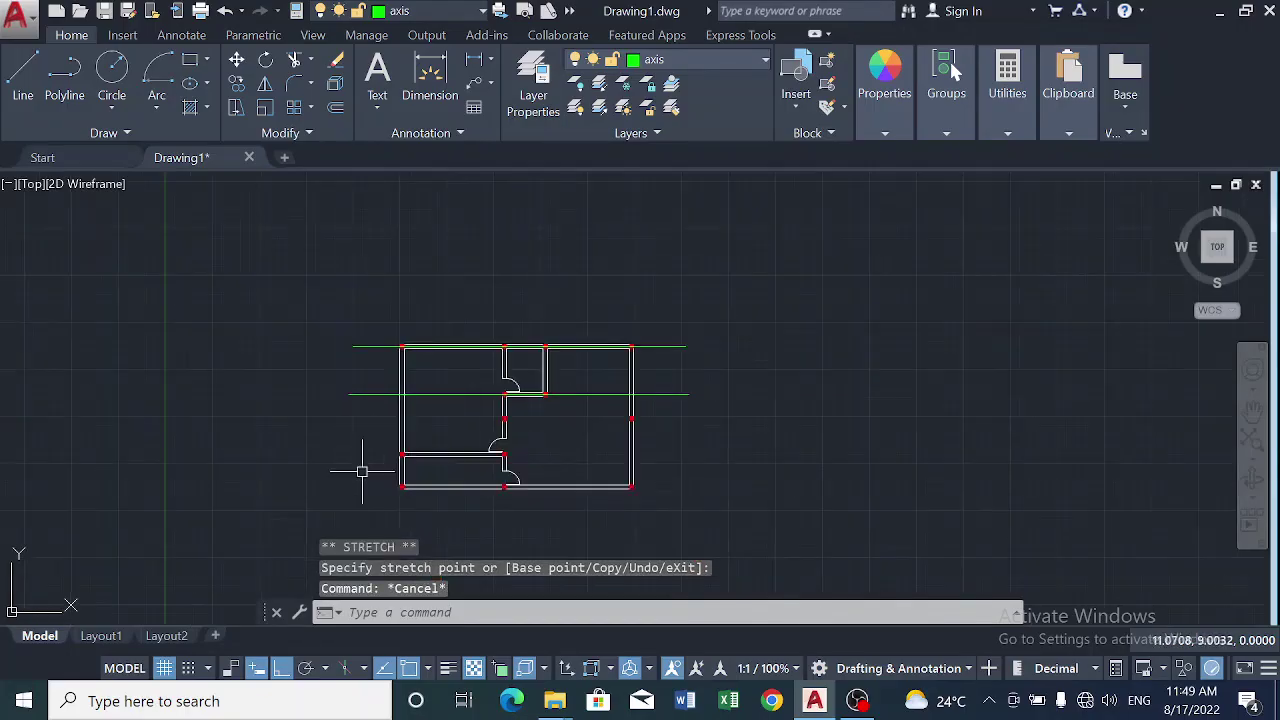
left_click(22, 85)
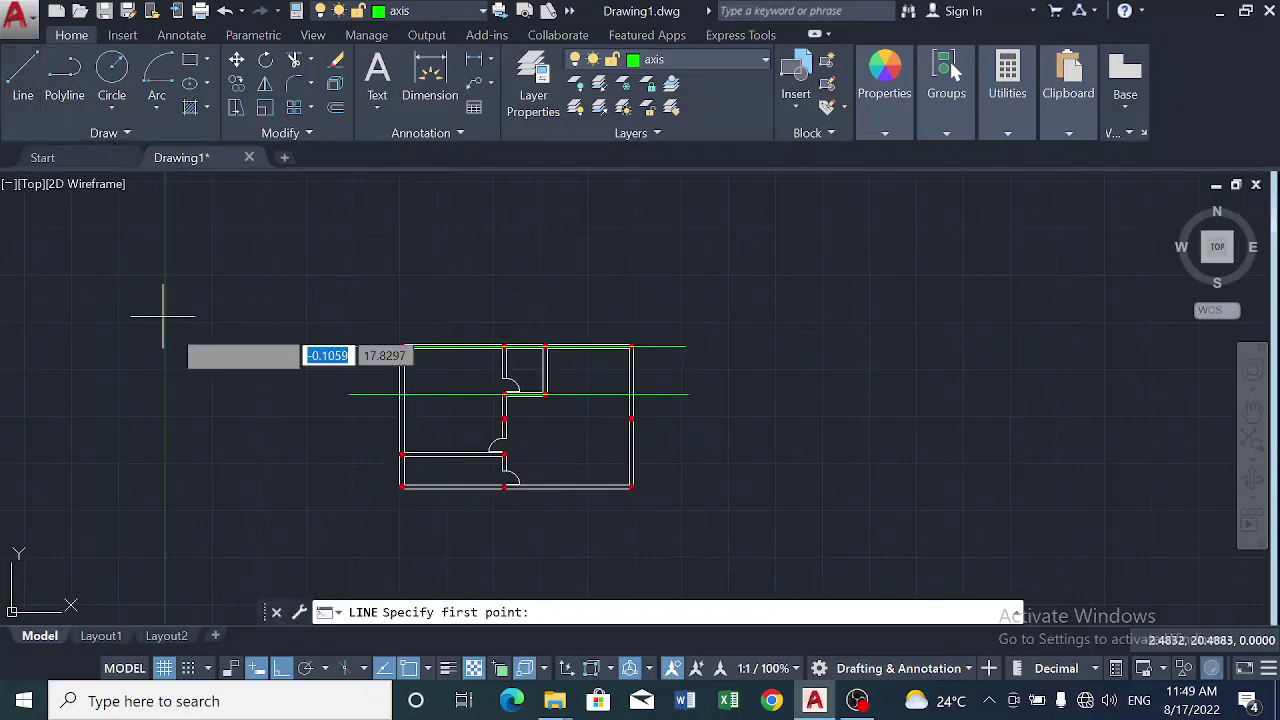
scroll(320, 445, "up", 4)
scroll(375, 422, "down", 4)
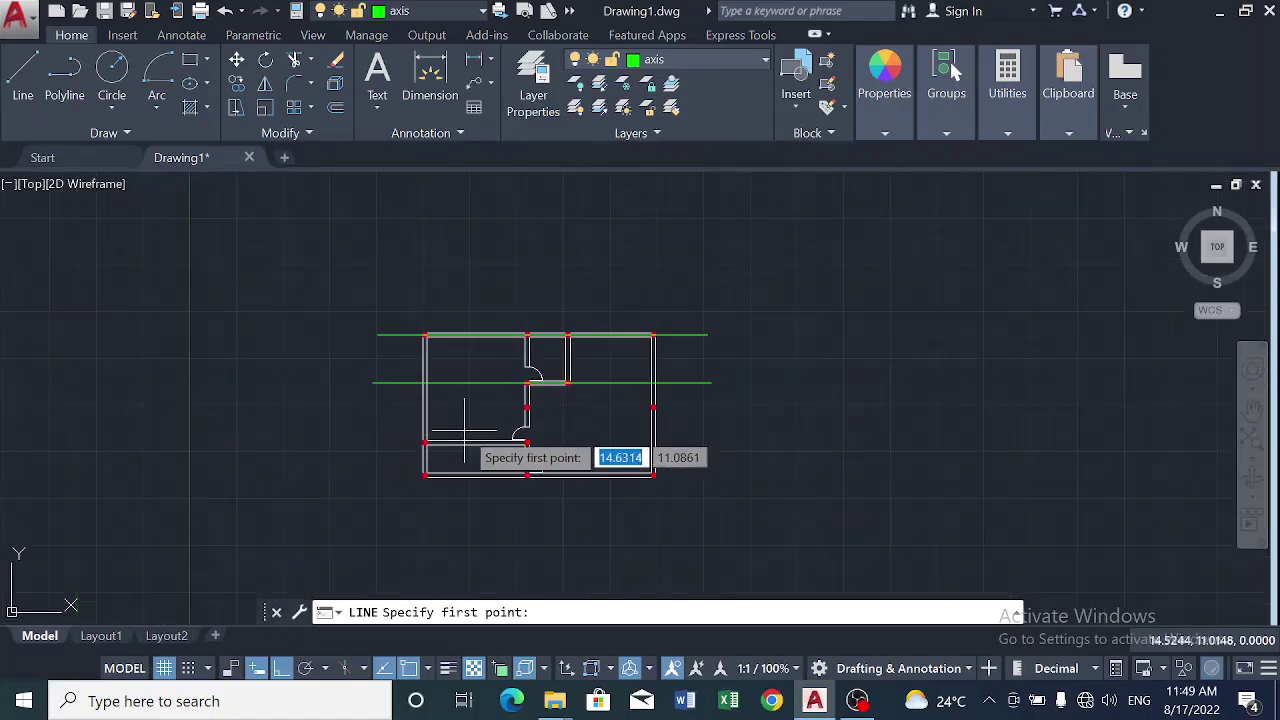
scroll(489, 412, "up", 2)
scroll(548, 406, "up", 2)
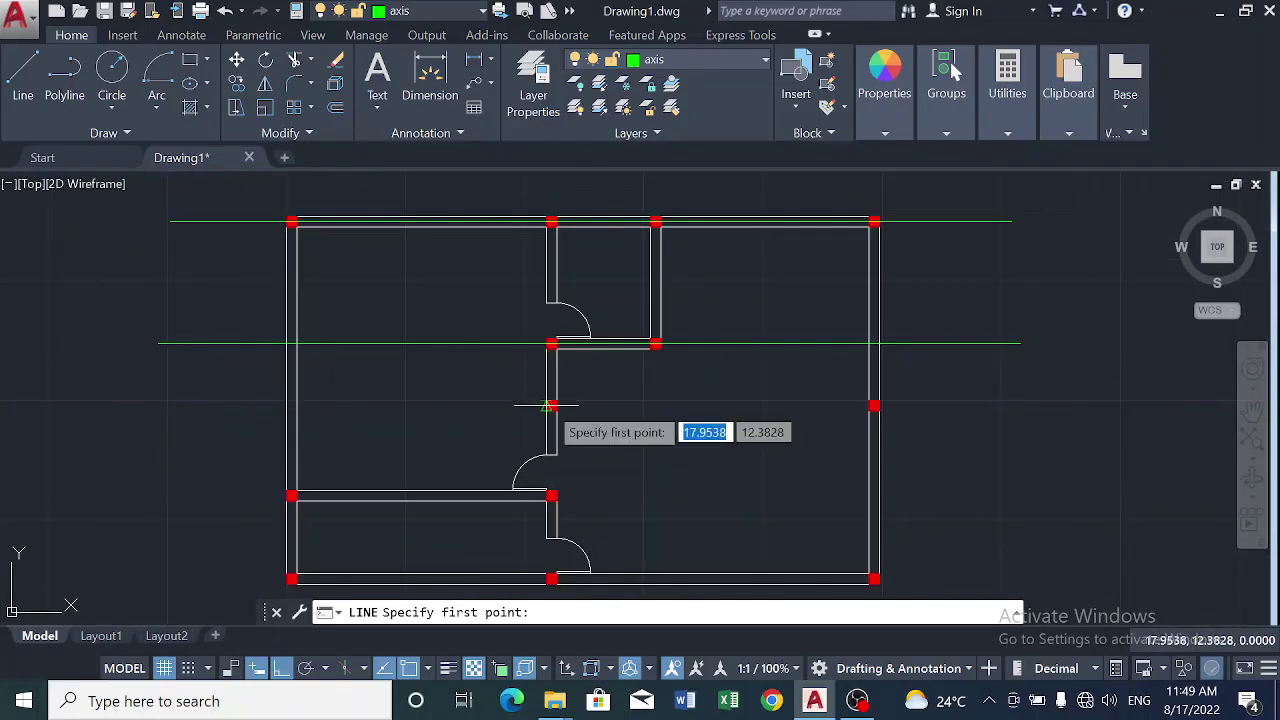
left_click(549, 406)
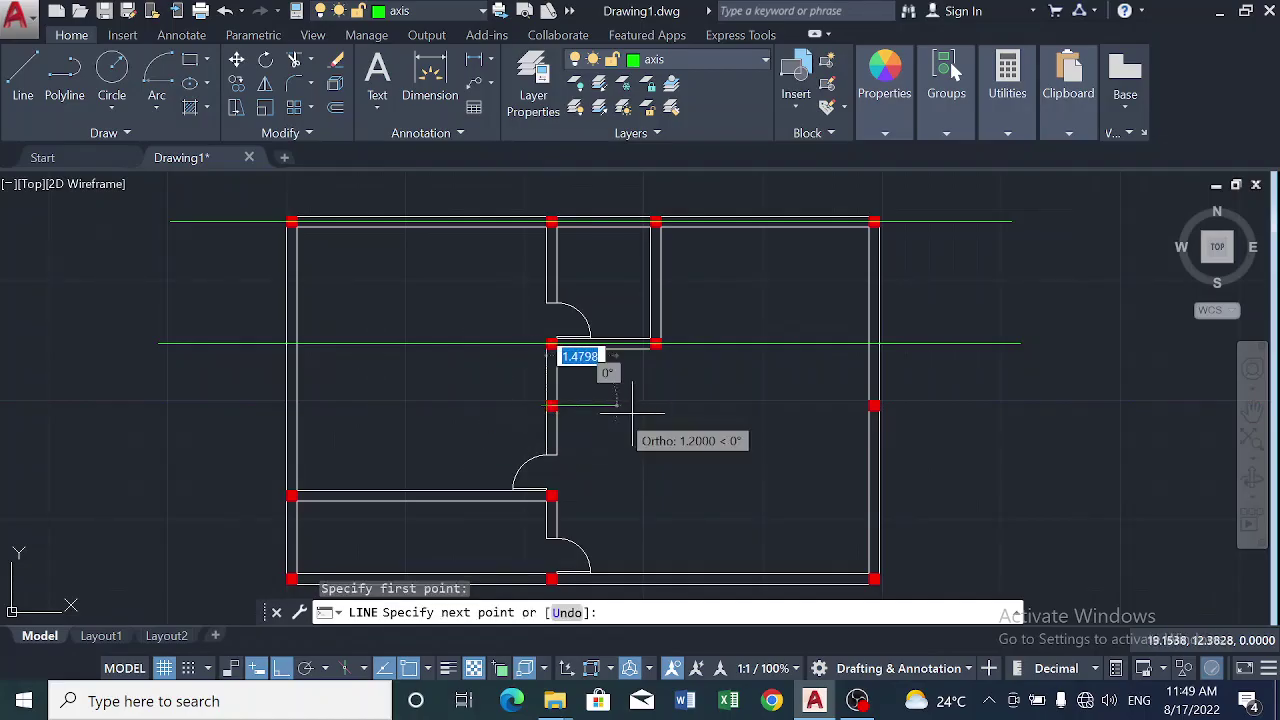
left_click(1020, 406)
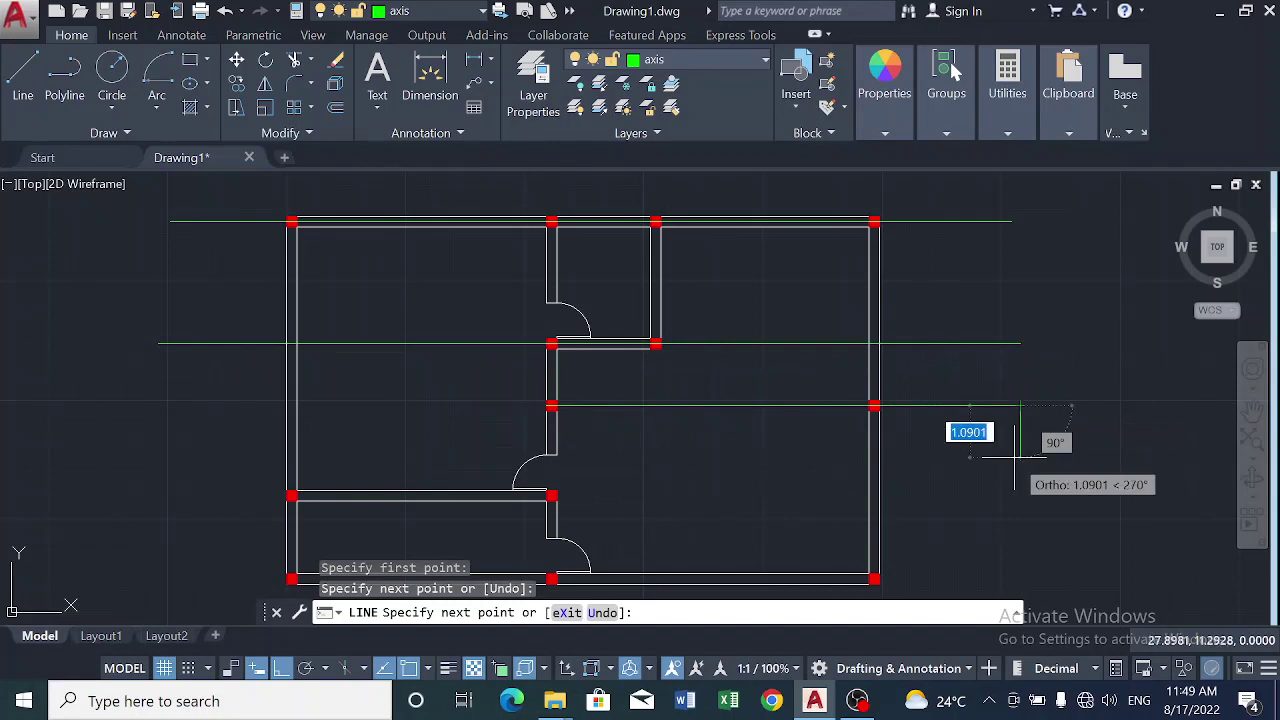
key("Escape")
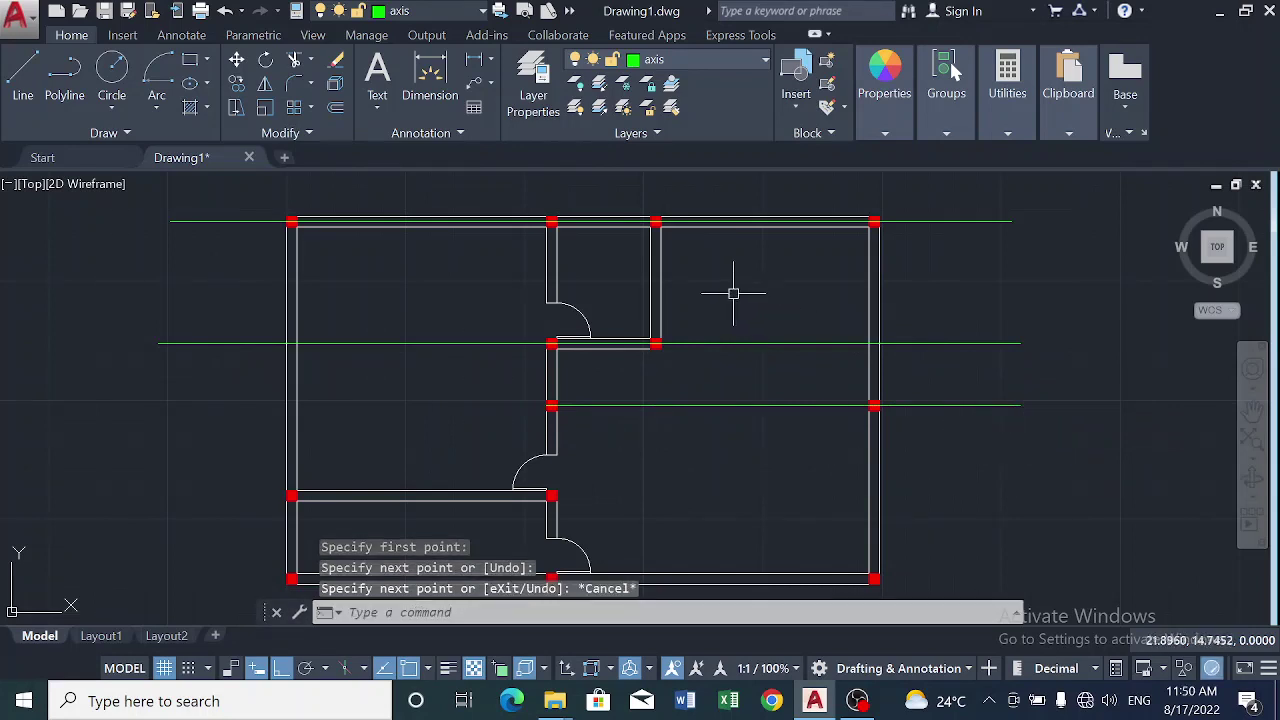
Stretch the left end of the central wall column's horizontal axis line beyond the plan's left side.
left_click(714, 405)
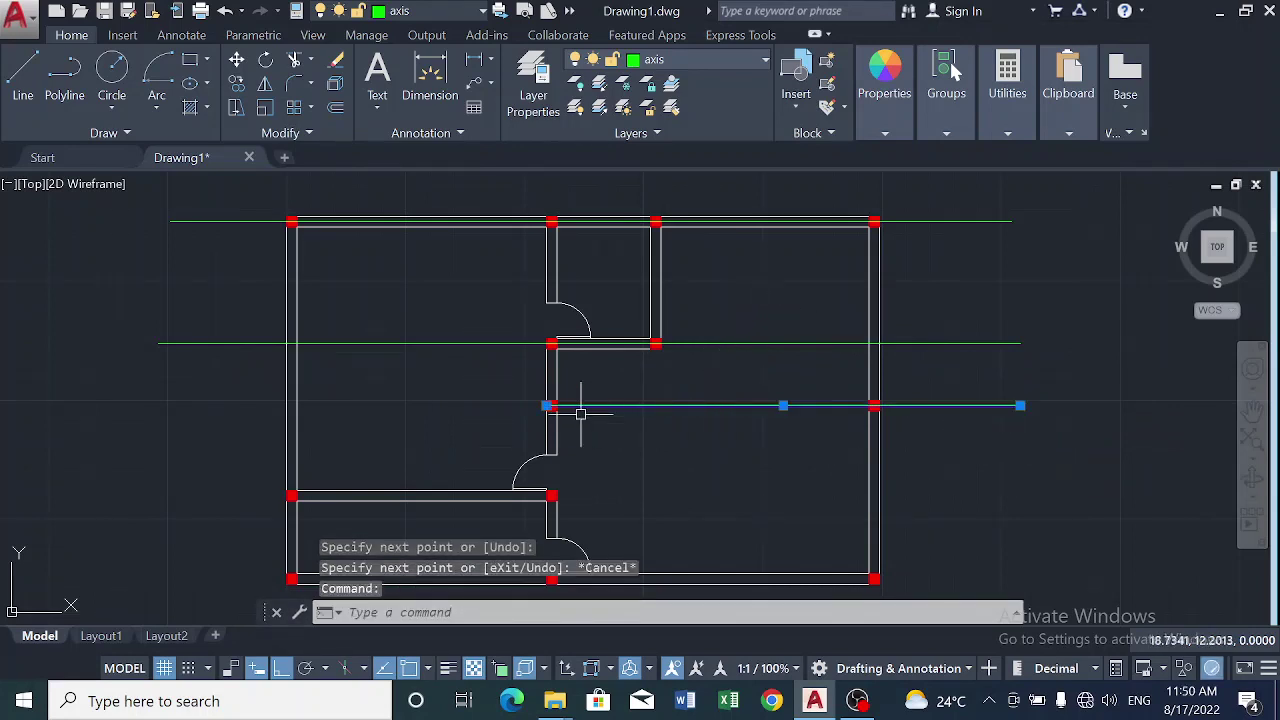
left_click(548, 406)
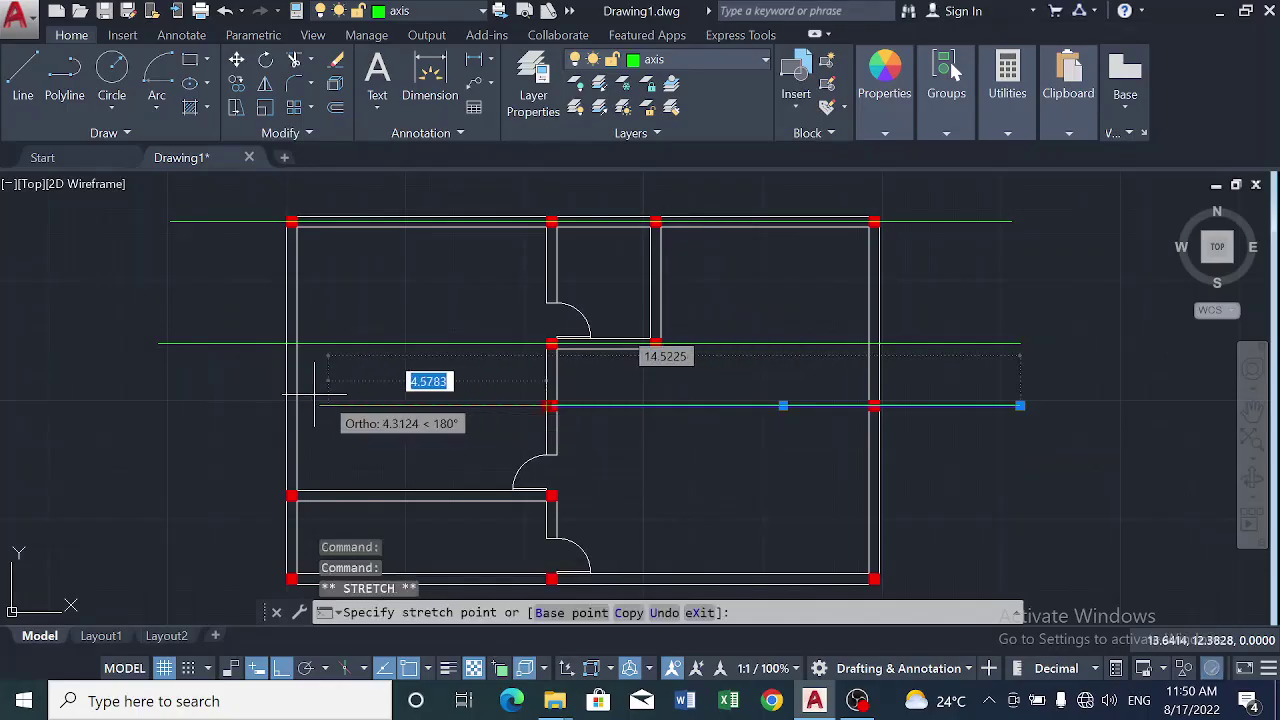
left_click(157, 392)
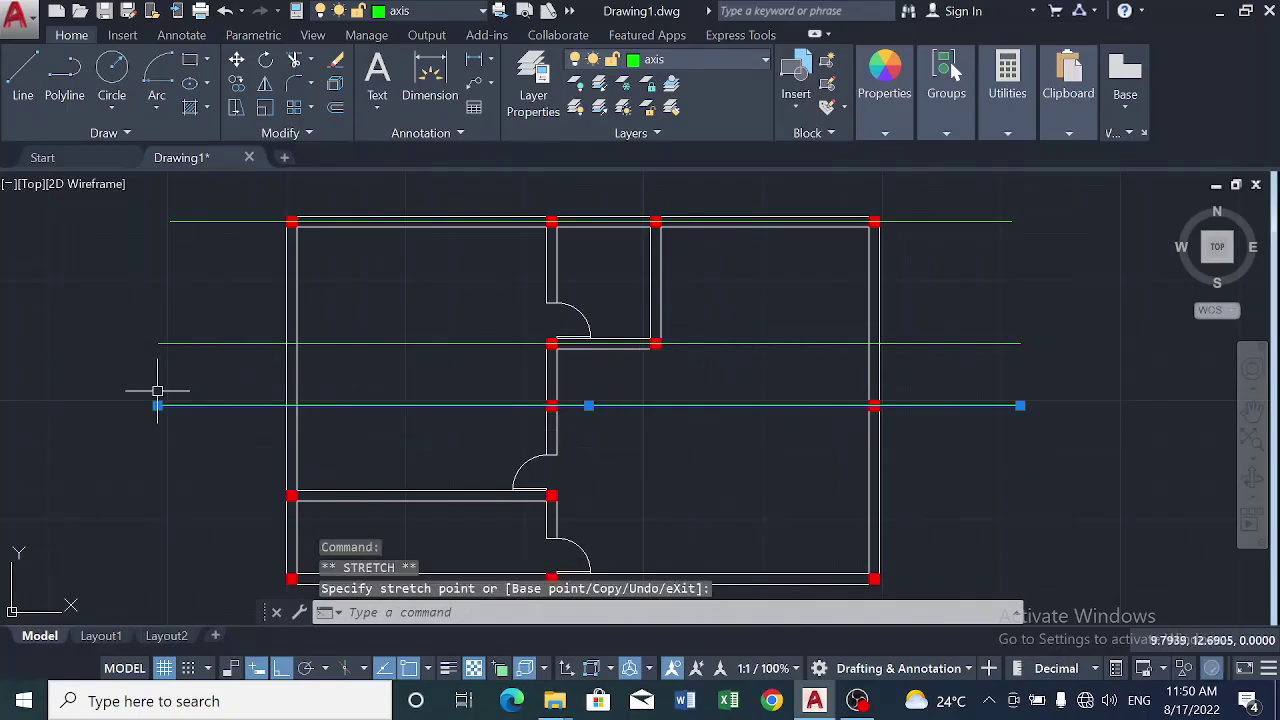
key("Escape")
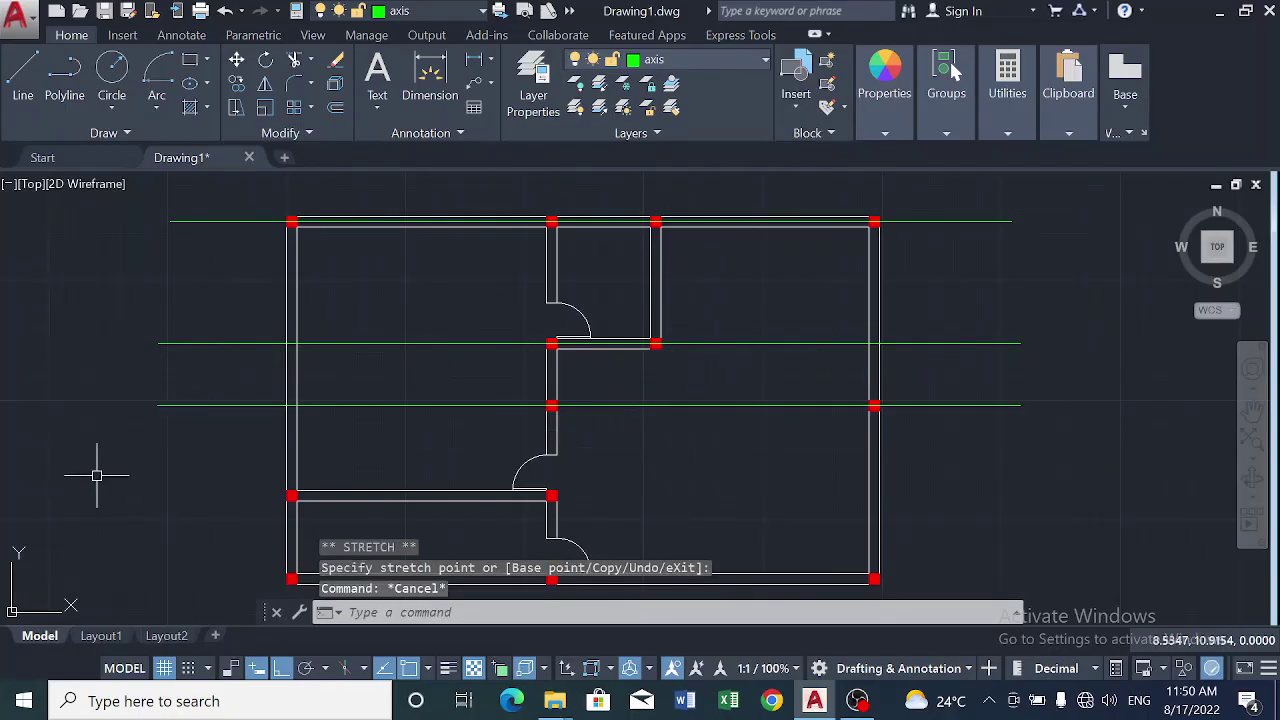
Draw a horizontal axis line about 15.38 long from the left wall's column at the lower partition past the plan's right side.
left_click(22, 72)
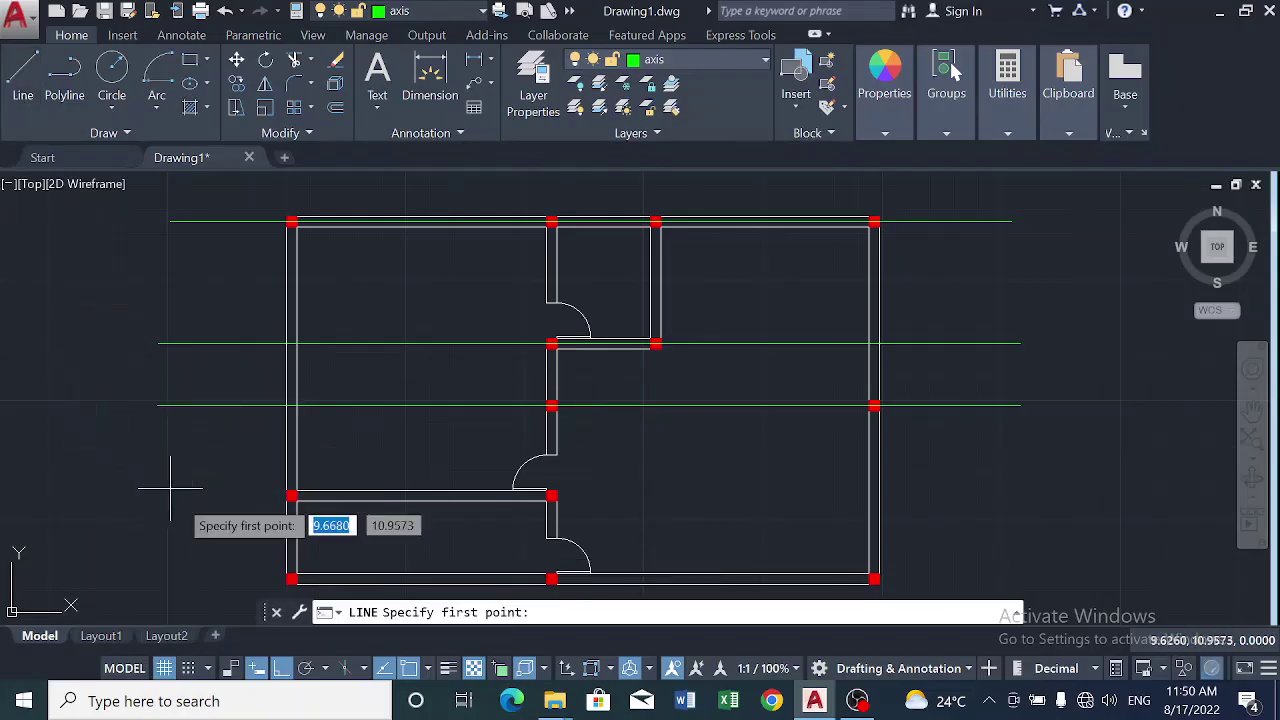
scroll(291, 495, "up", 2)
left_click(291, 495)
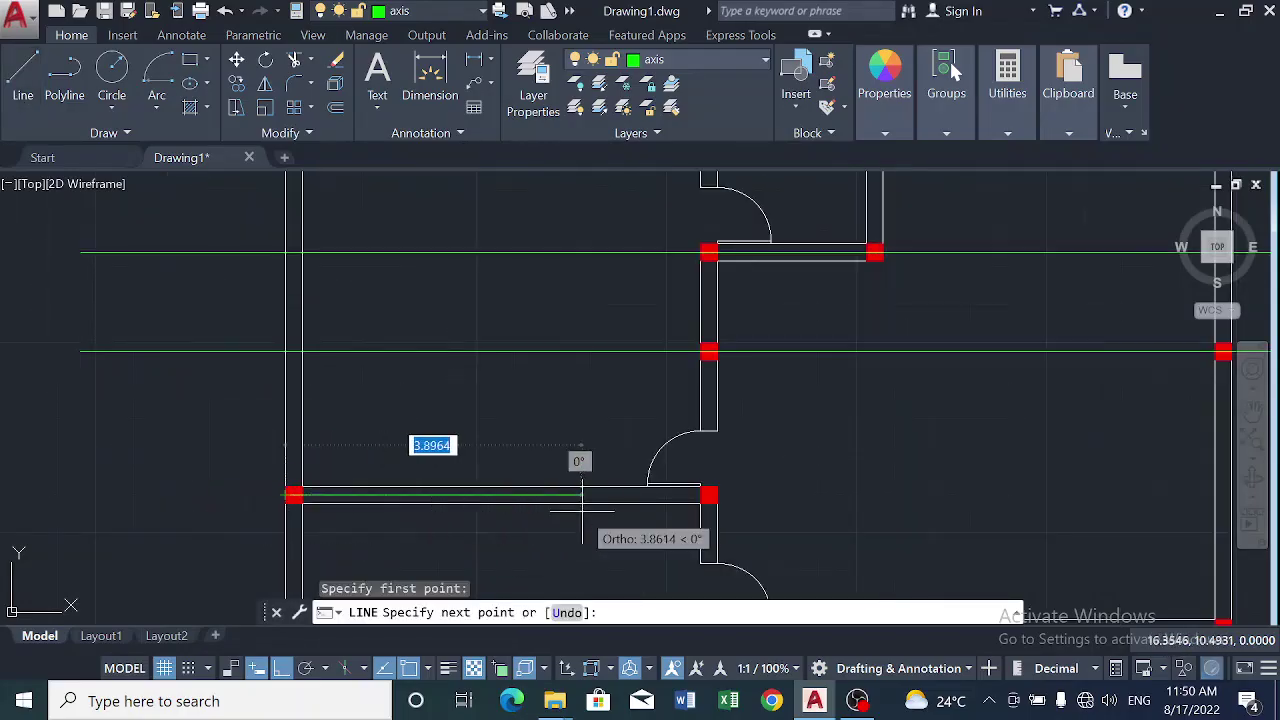
scroll(589, 511, "down", 4)
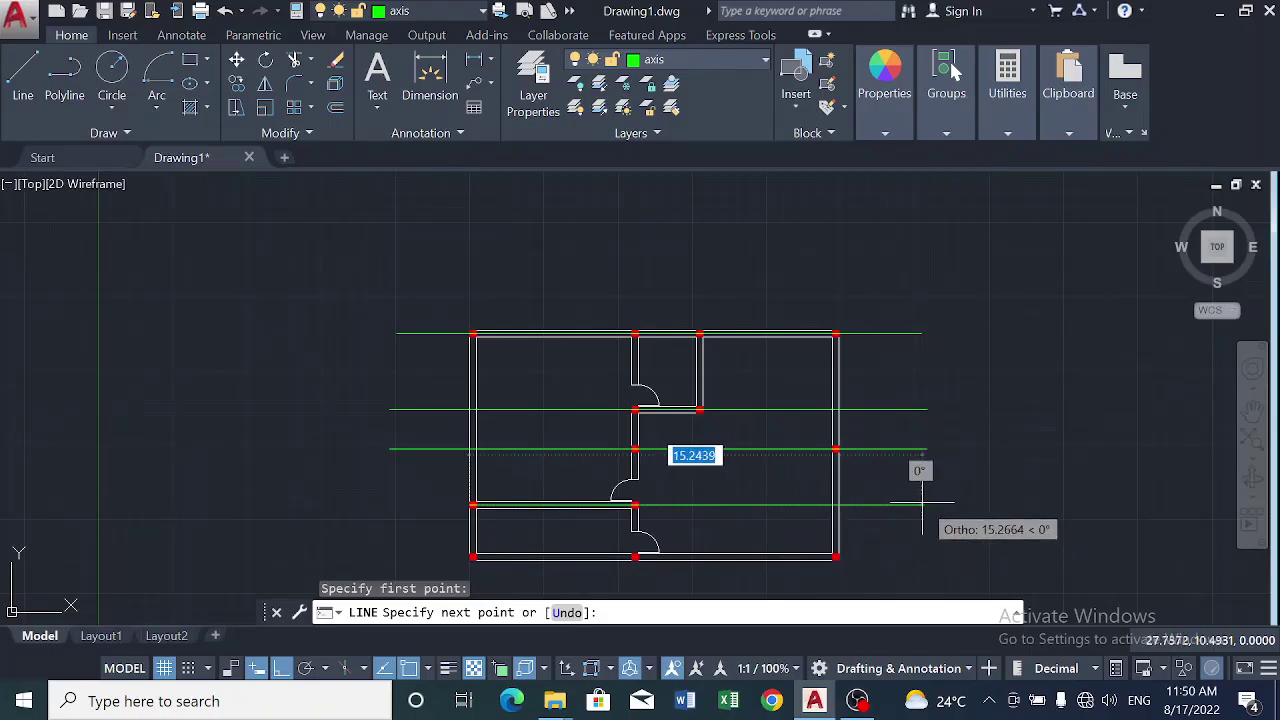
left_click(921, 504)
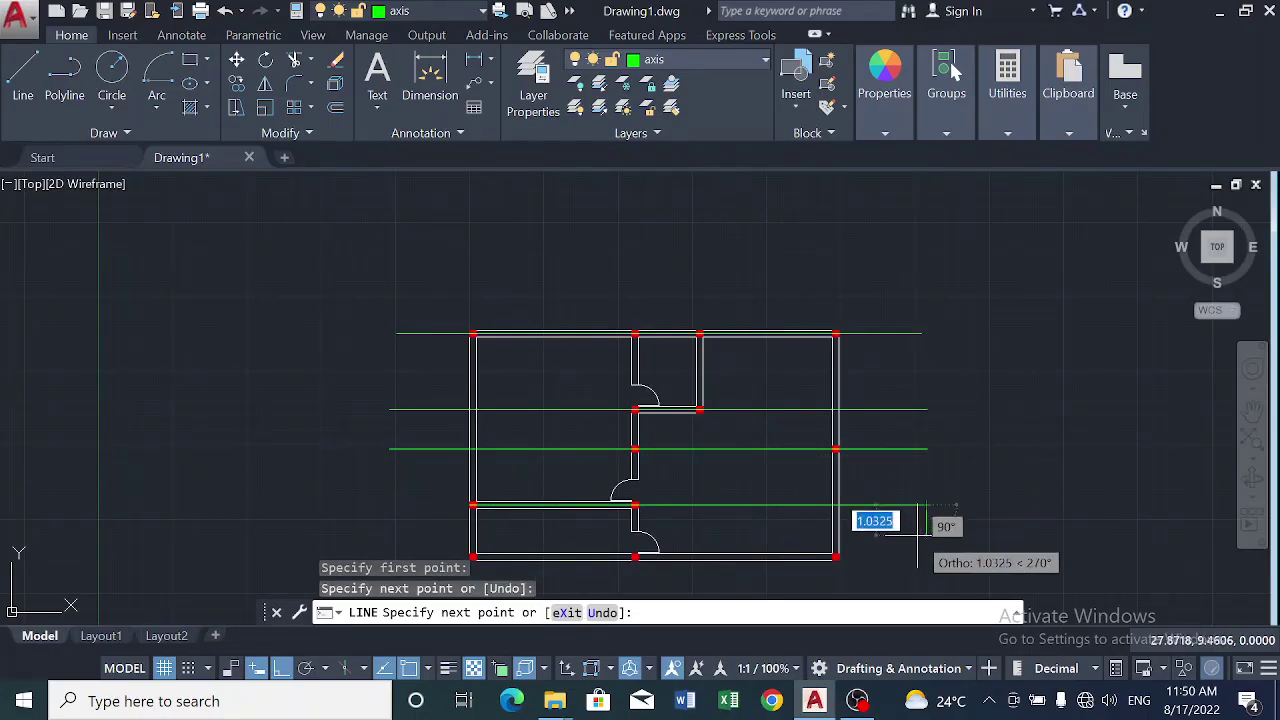
key("Escape")
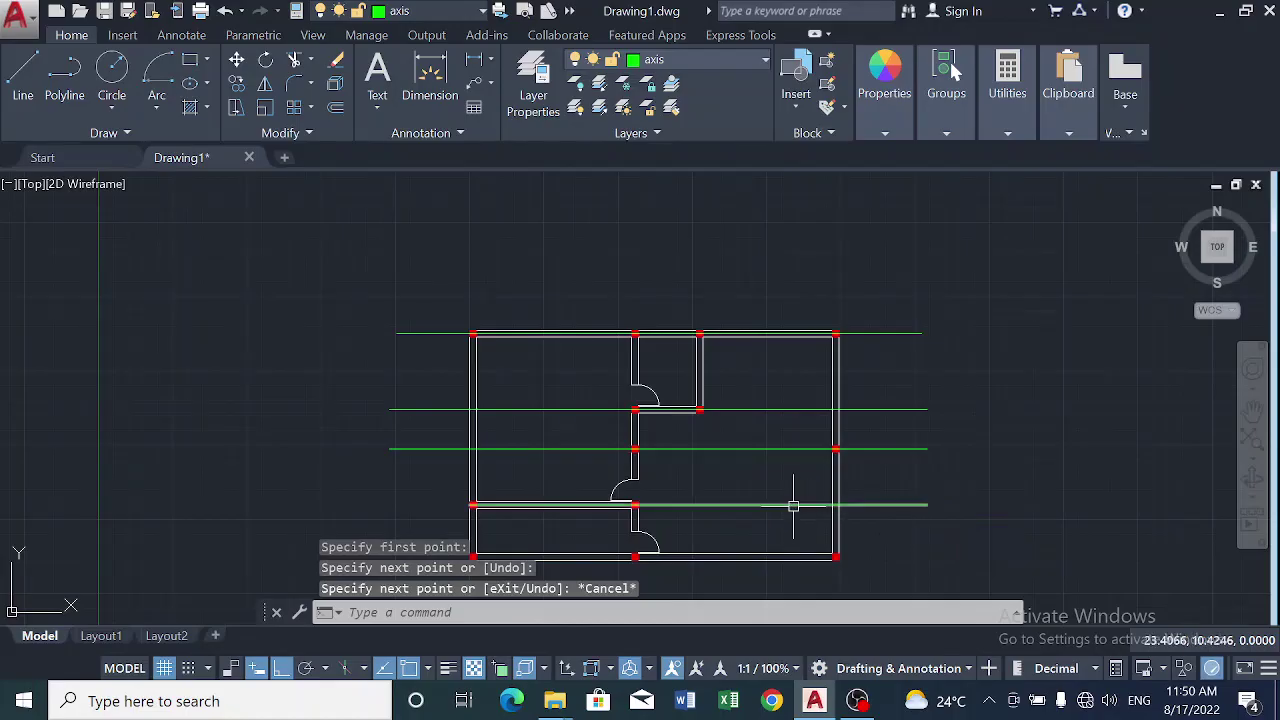
Stretch the left end of the lower partition's axis line horizontally beyond the plan's left side, level with the axis lines above.
left_click(793, 505)
left_click(469, 504)
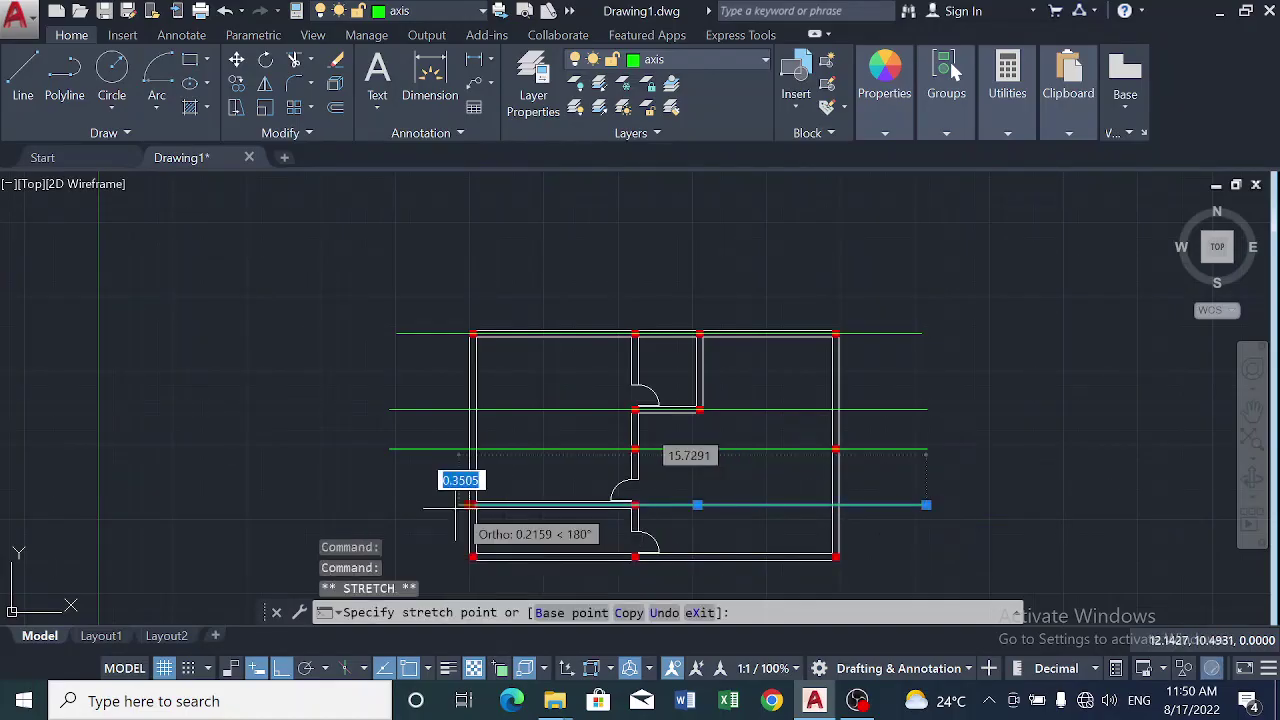
left_click(390, 504)
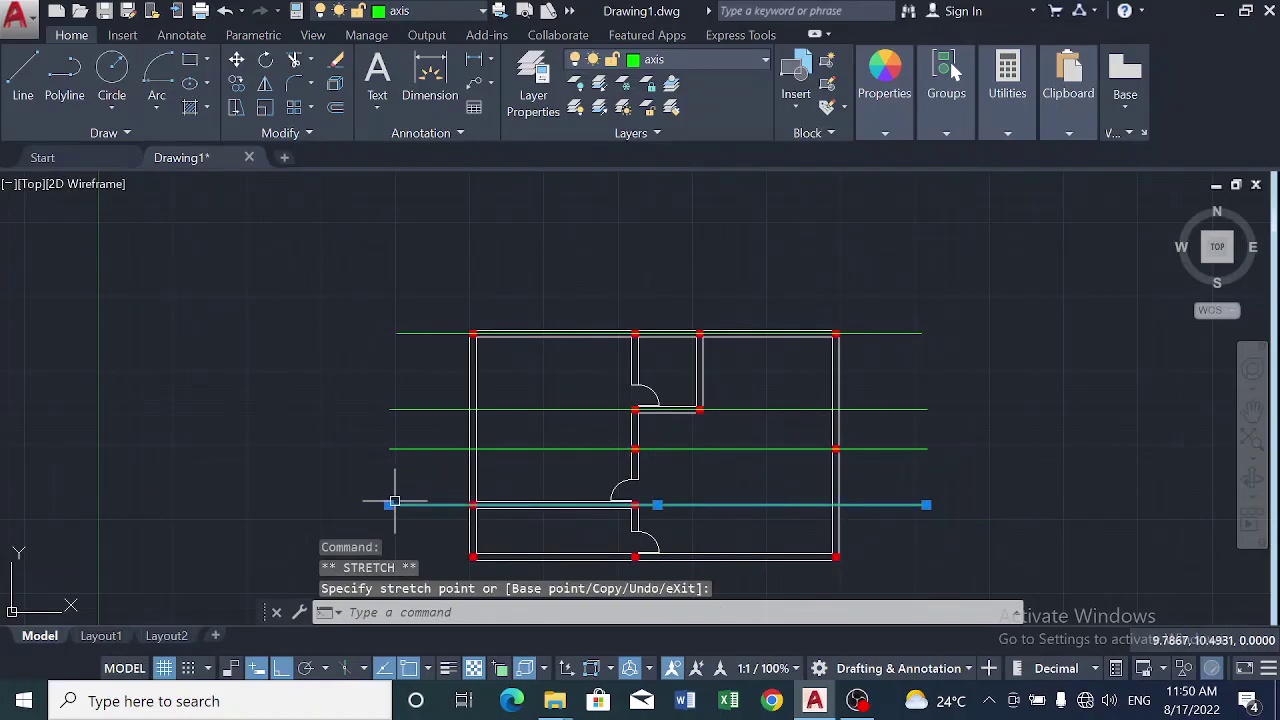
key("Escape")
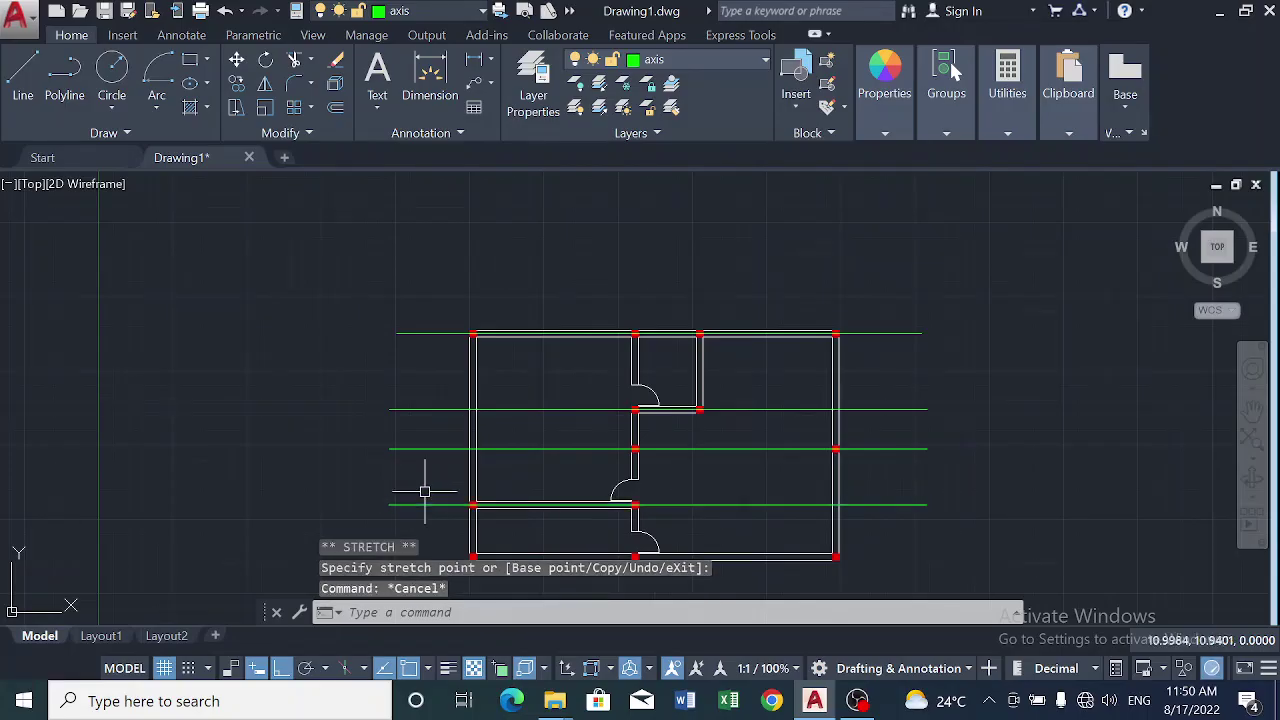
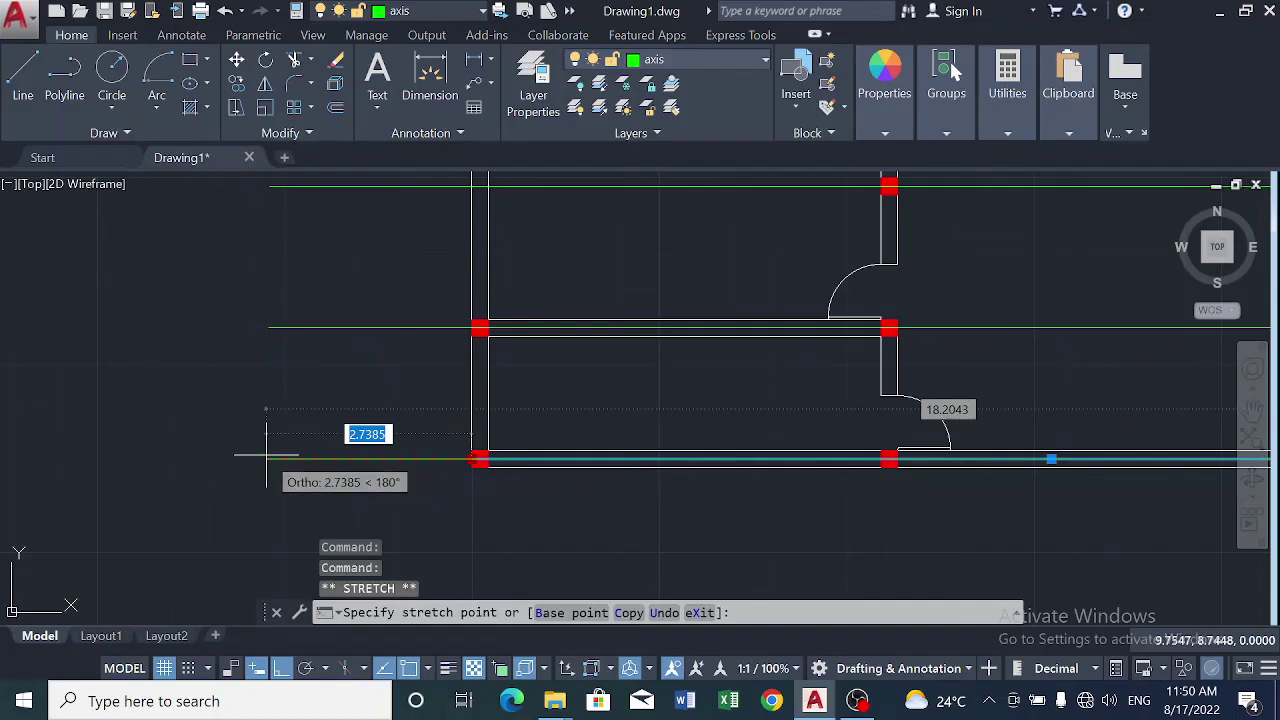
Stretch the left end of the bottom wall's axis line about 2.74 horizontally beyond the plan's left side.
left_click(266, 456)
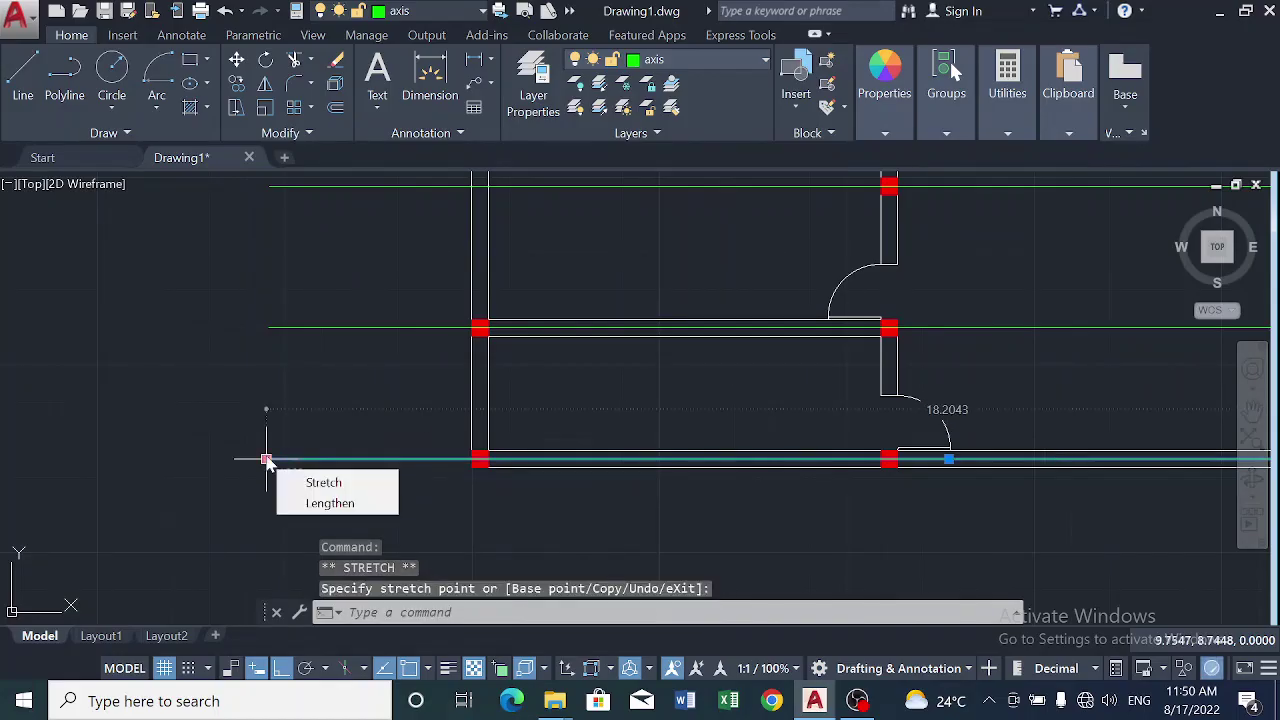
scroll(282, 435, "down", 5)
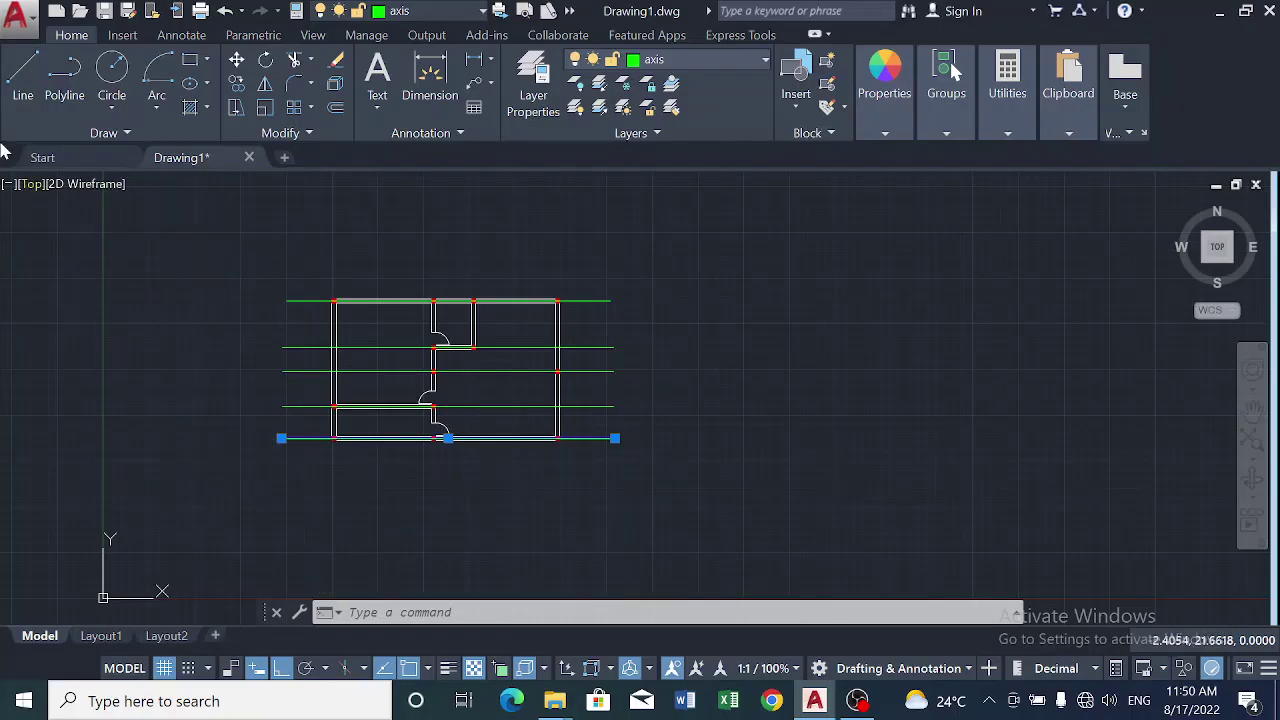
Draw a vertical line about 12.4 long outside the plan's left side, crossing the left ends of all five horizontal axis lines.
left_click(27, 77)
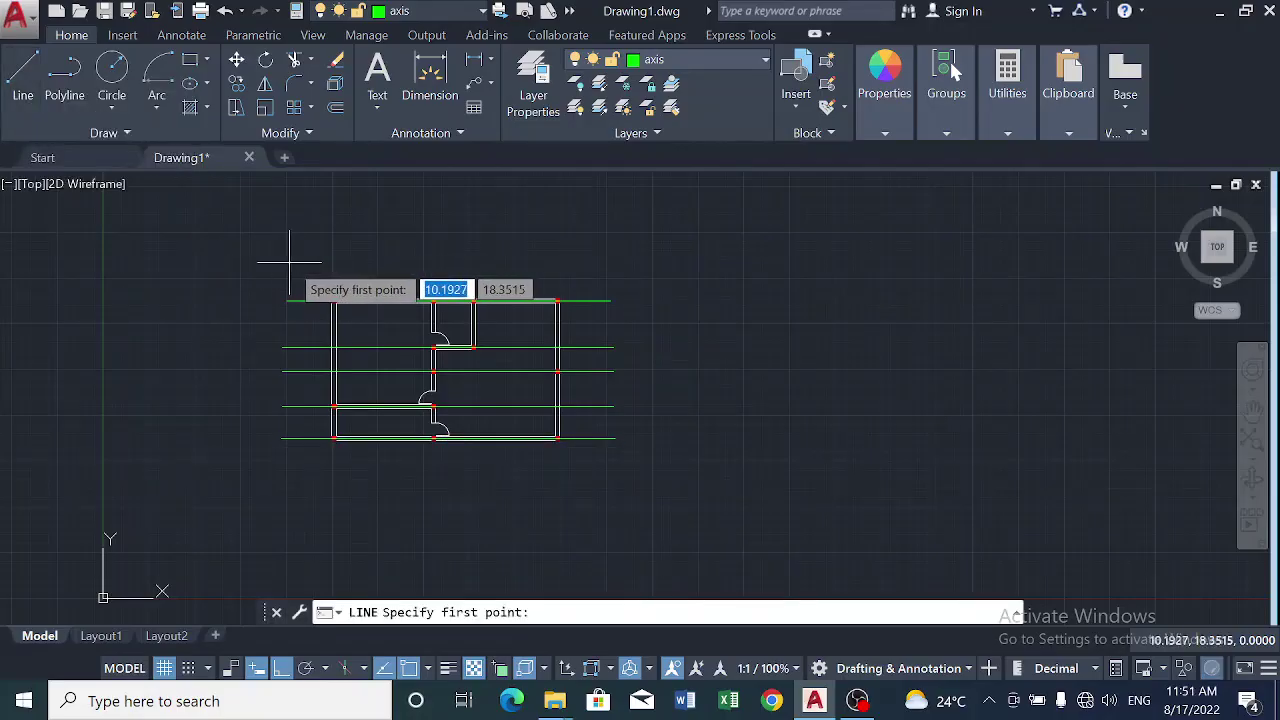
left_click(291, 263)
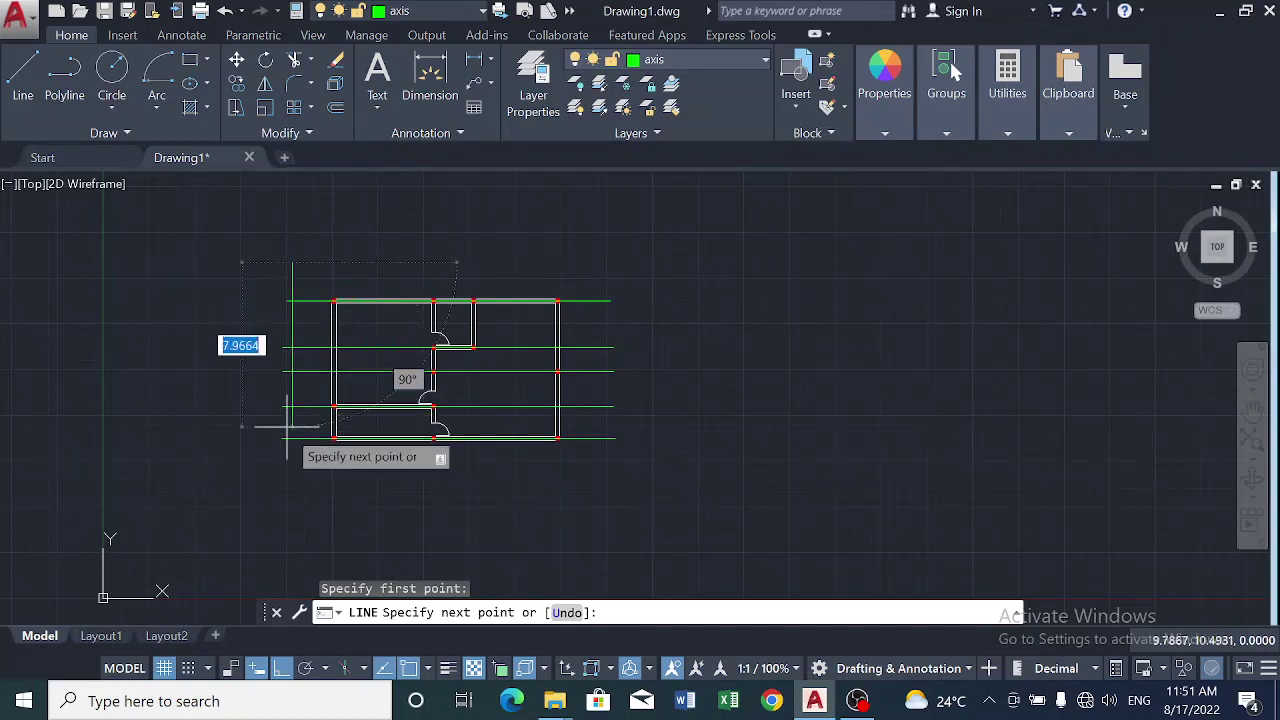
left_click(292, 491)
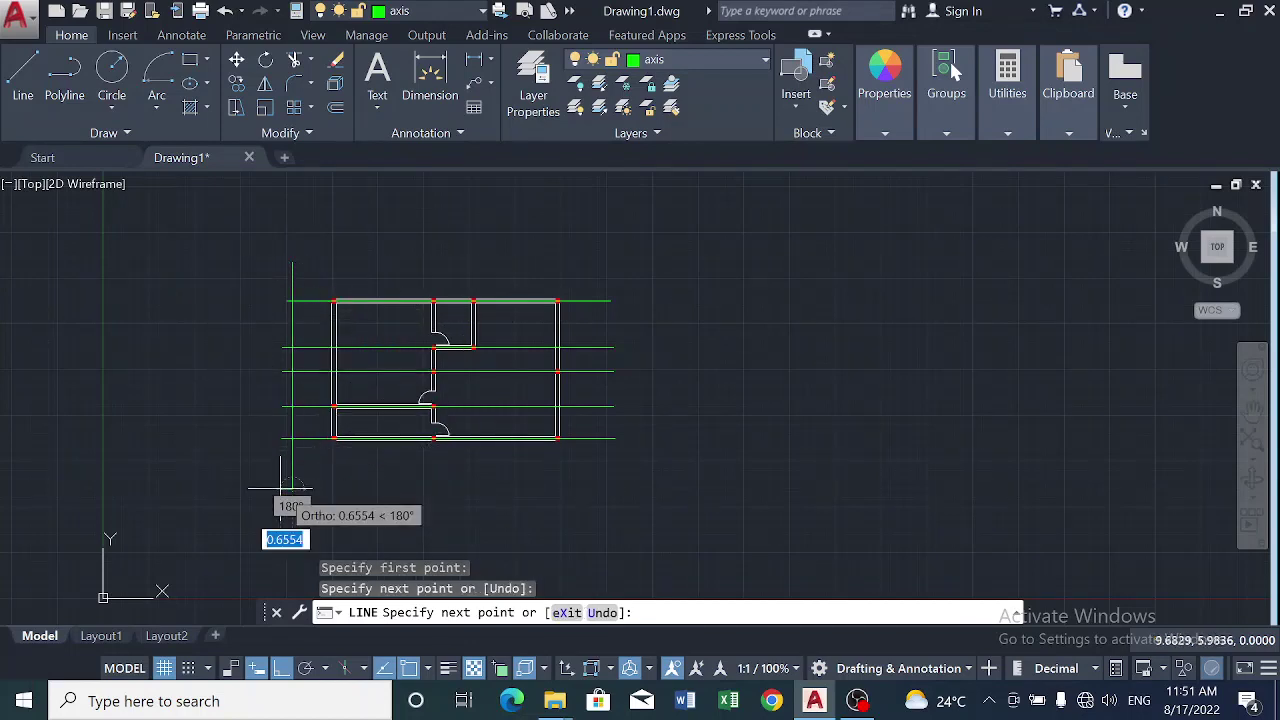
key("Escape")
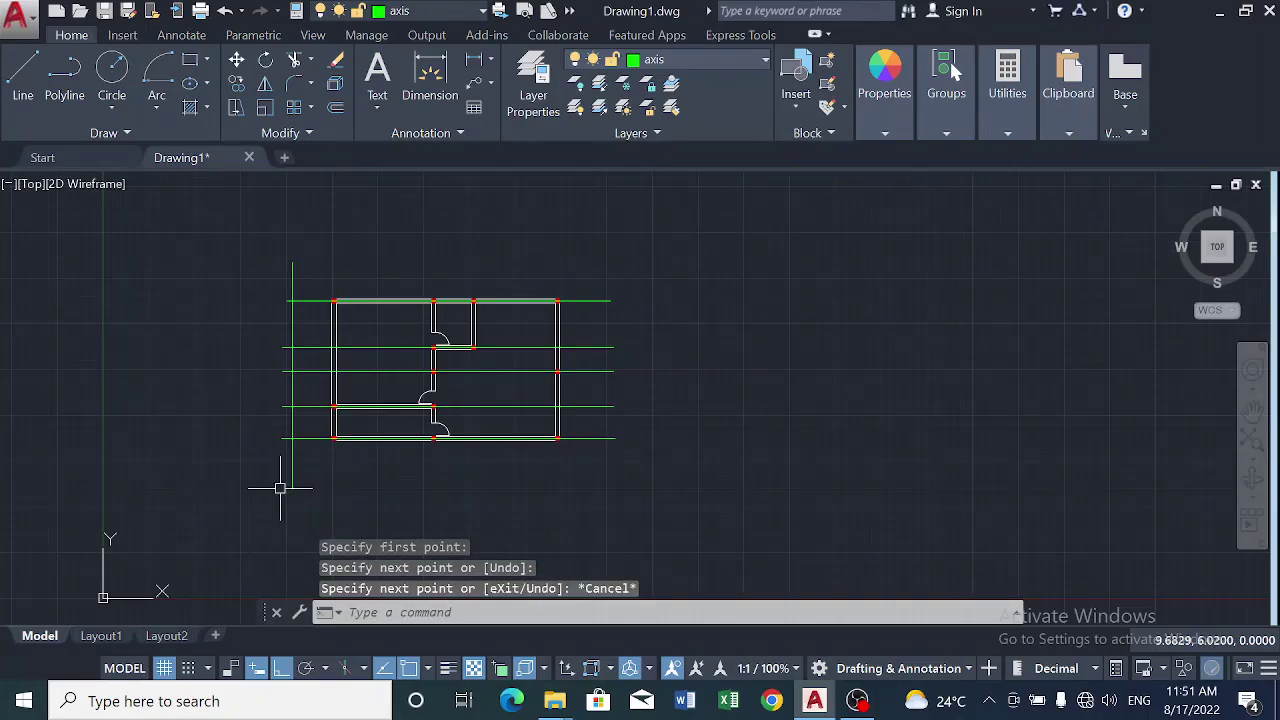
Draw a vertical line about 12 long outside the plan's right side, crossing the right ends of all five horizontal axis lines.
left_click(22, 75)
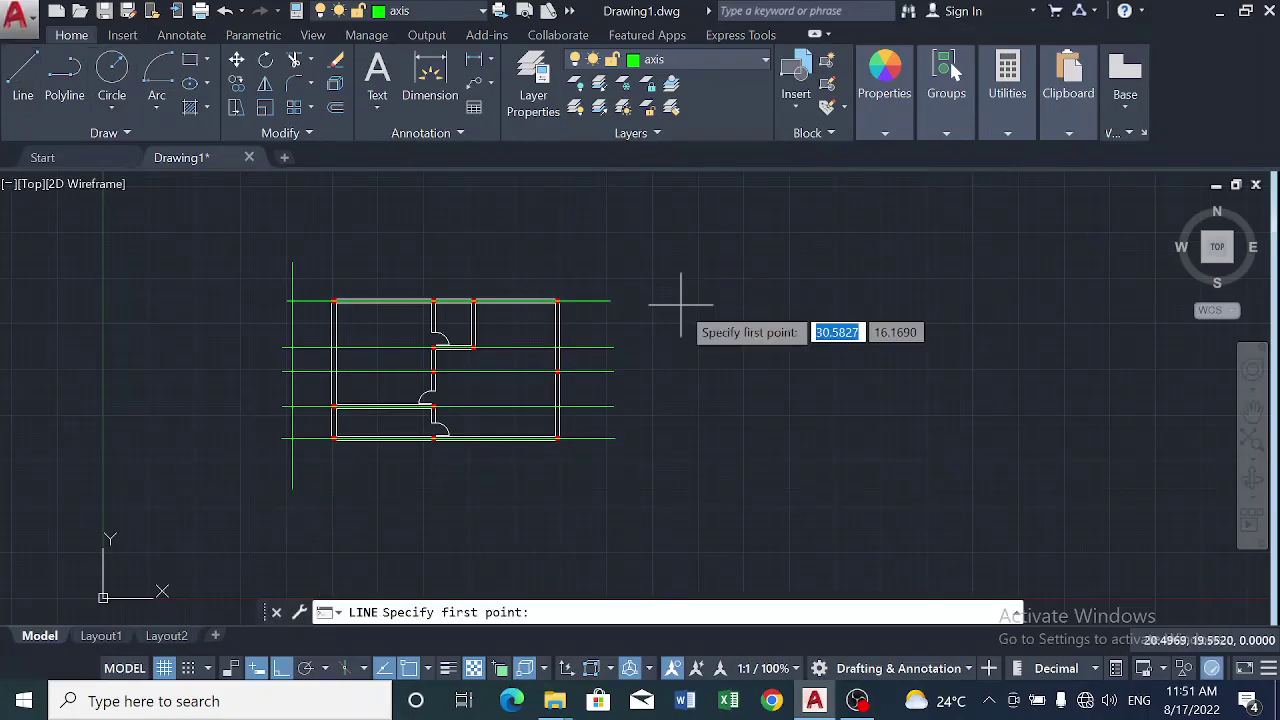
left_click(604, 275)
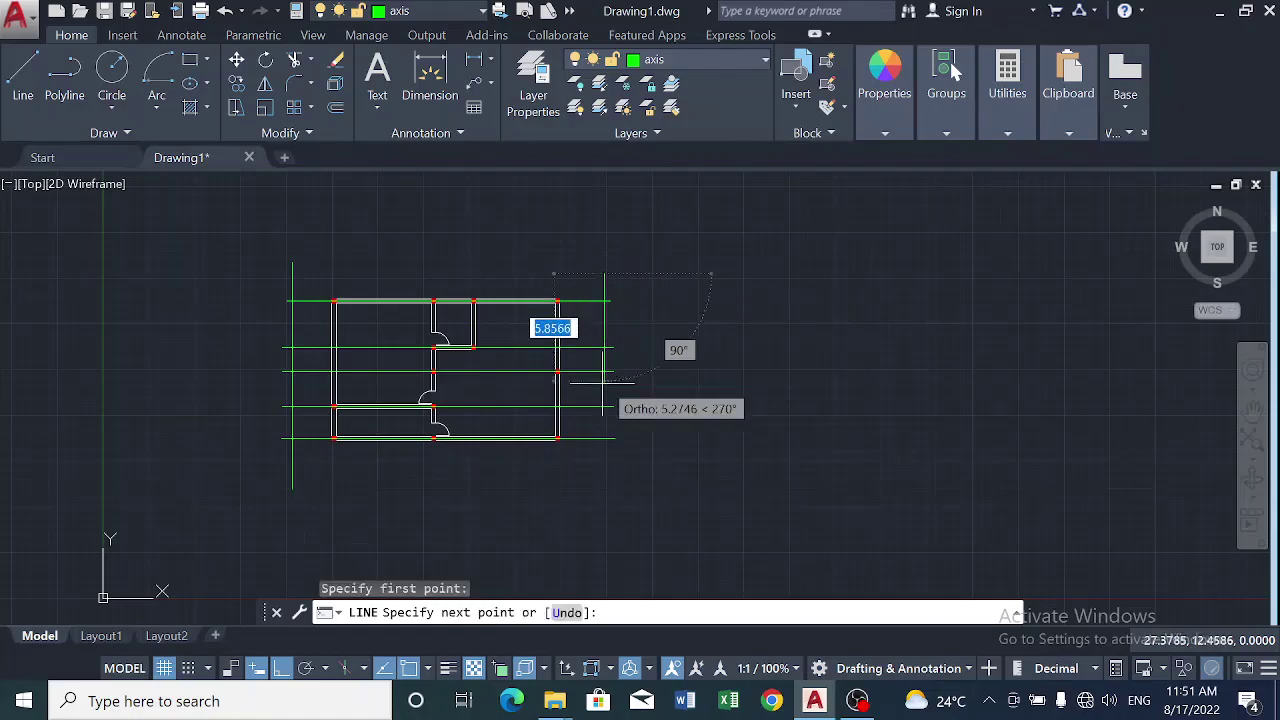
left_click(588, 492)
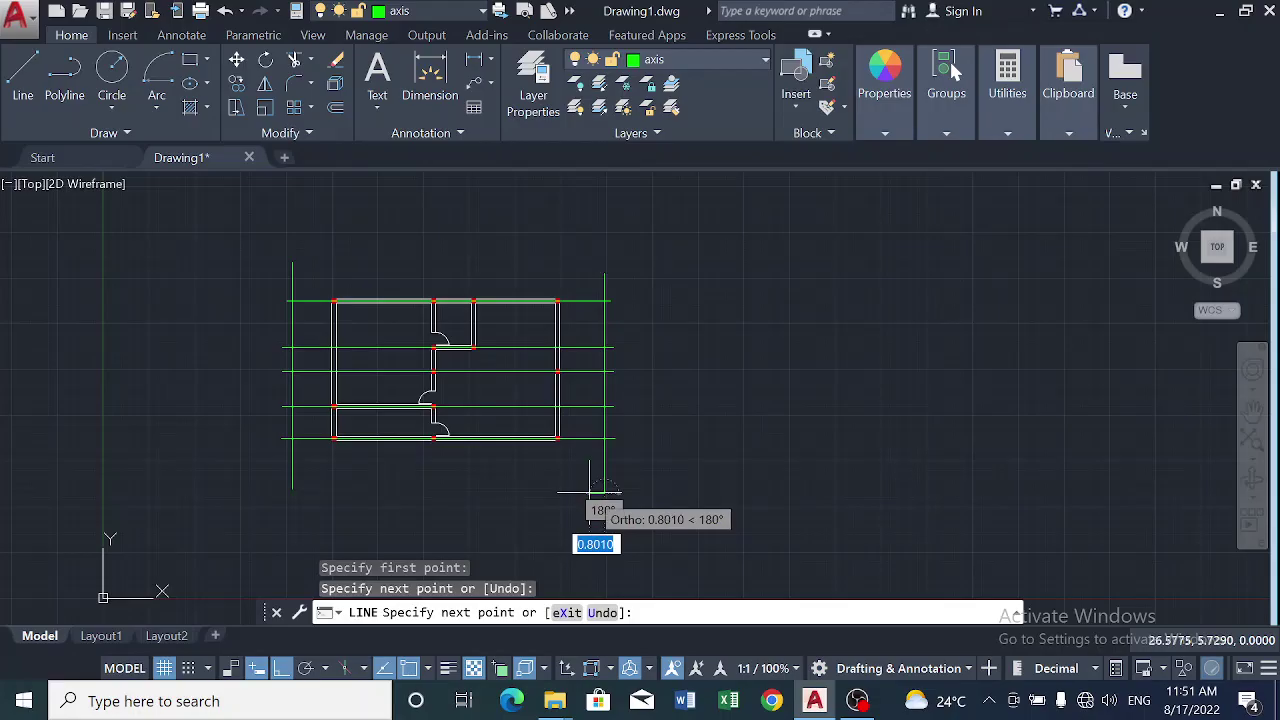
key("Escape")
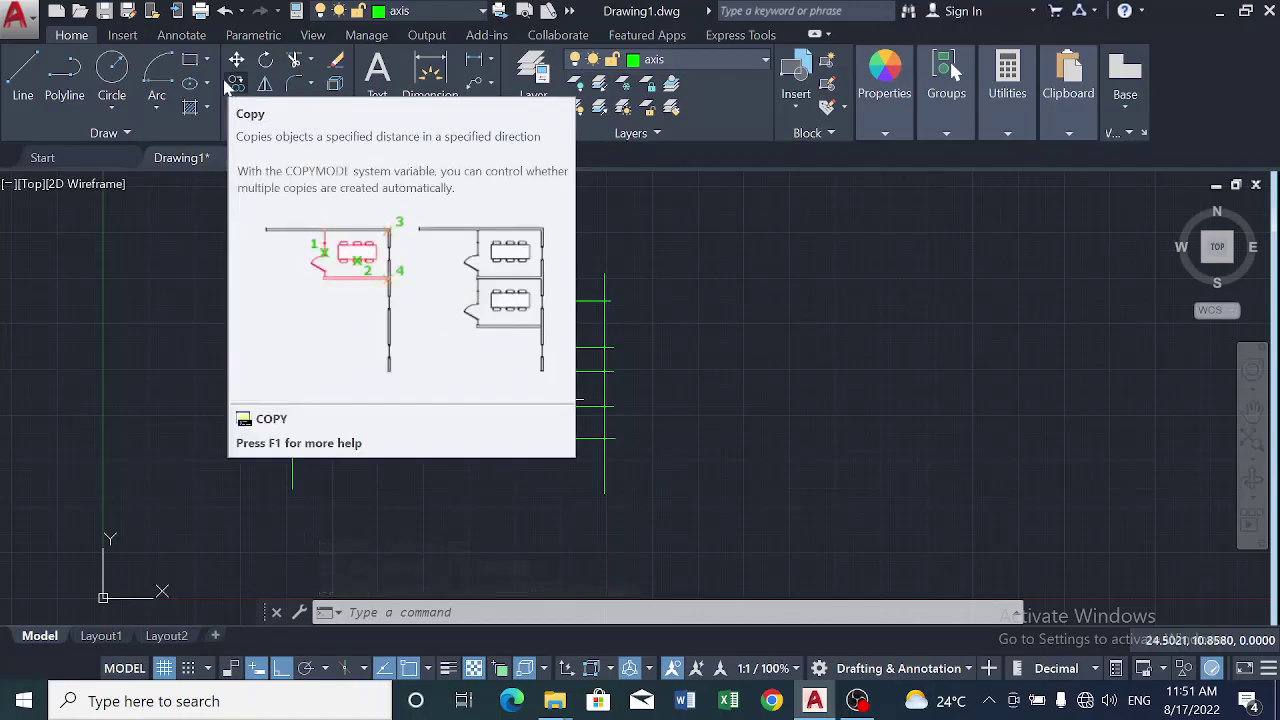
Trim both ends of all five horizontal axis lines where they project beyond the two vertical boundary lines.
left_click(295, 62)
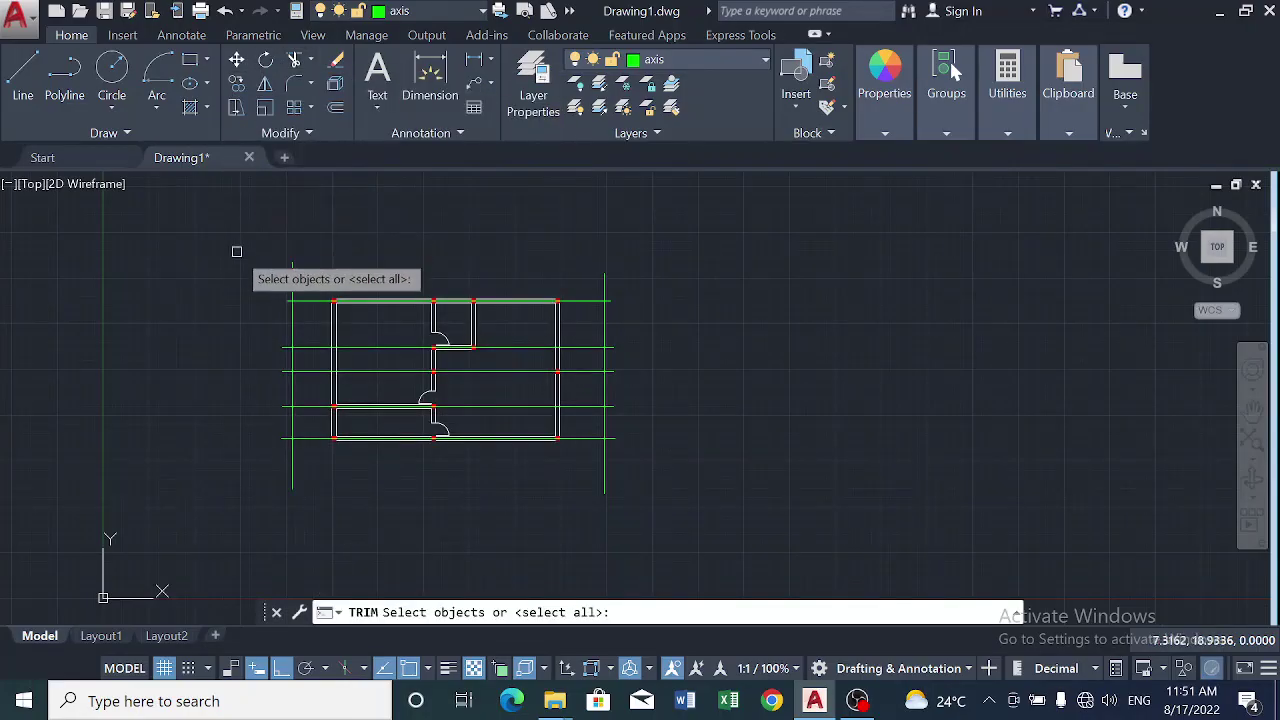
key("Return")
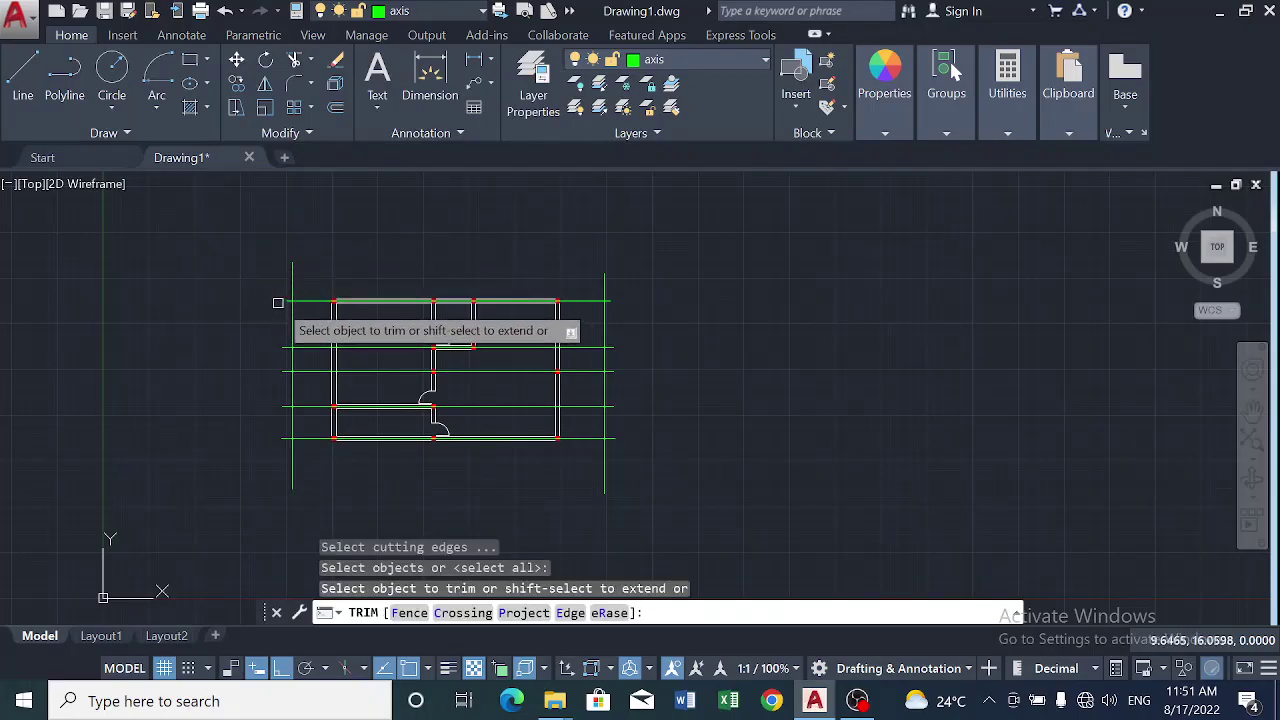
scroll(300, 297, "up", 6)
left_click(313, 290)
scroll(284, 430, "down", 3)
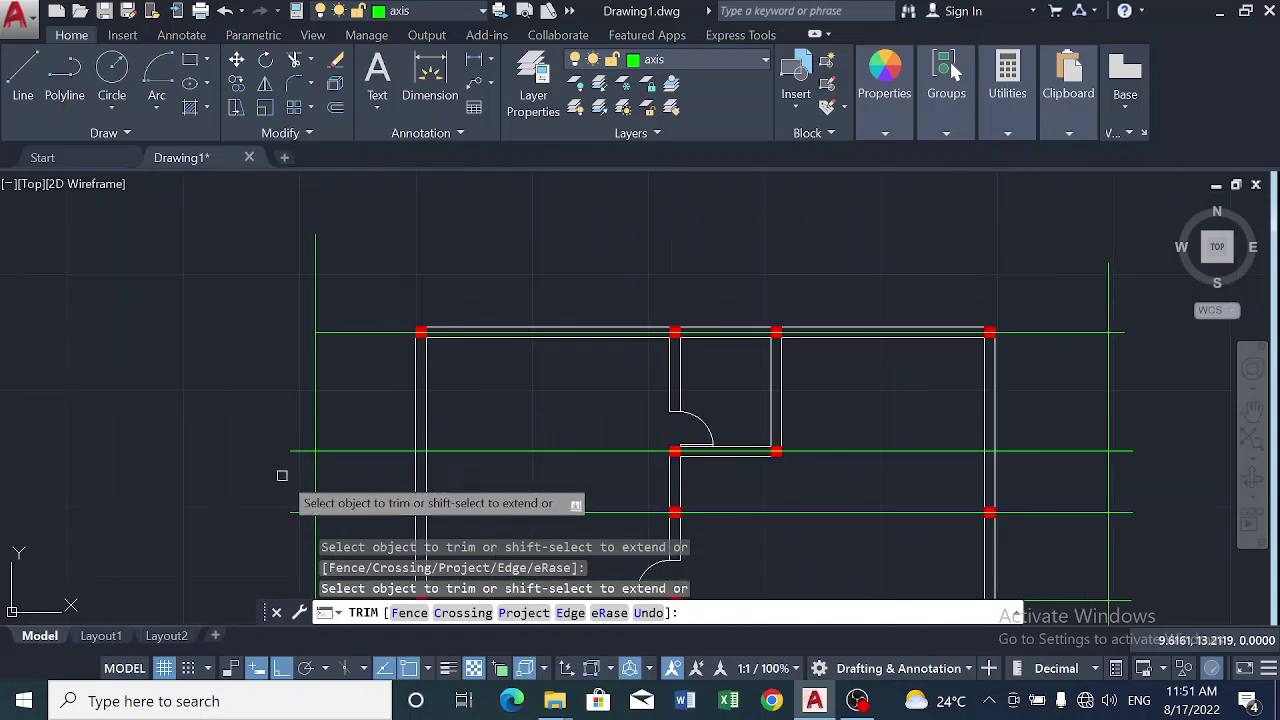
left_click(297, 450)
left_click(290, 513)
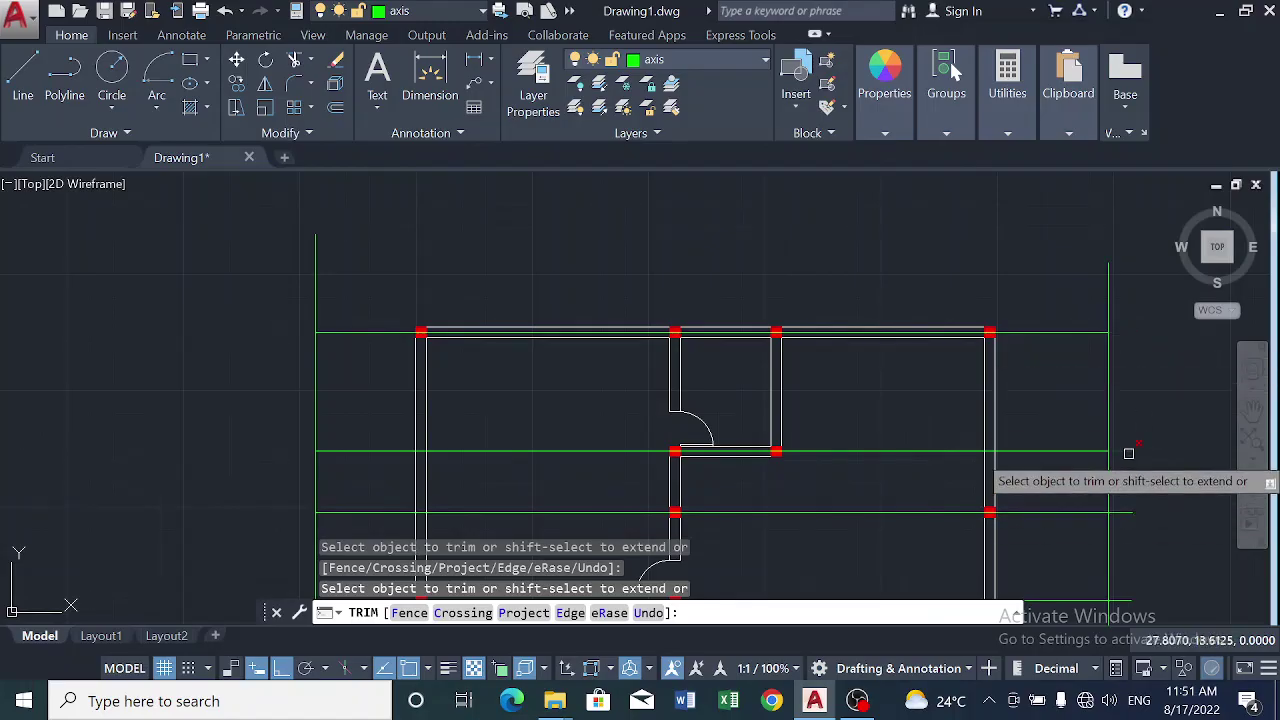
scroll(1125, 452, "down", 5)
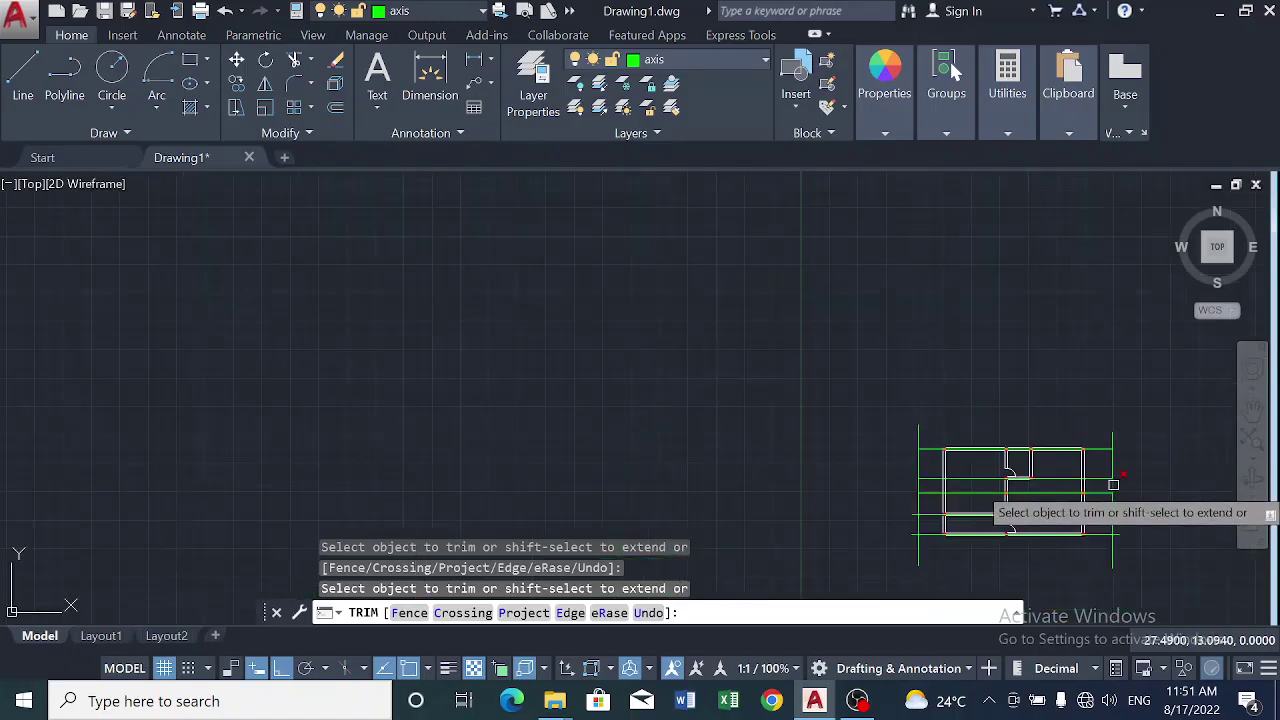
scroll(1096, 602, "up", 6)
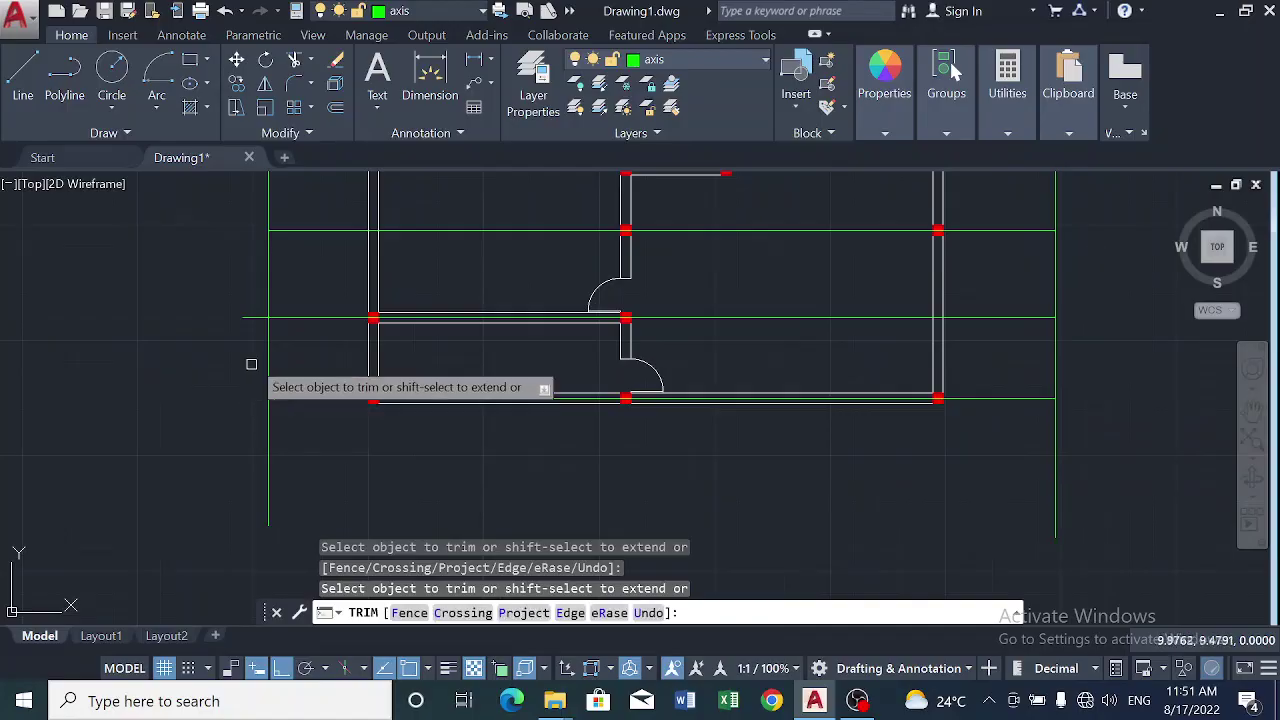
scroll(250, 325, "down", 5)
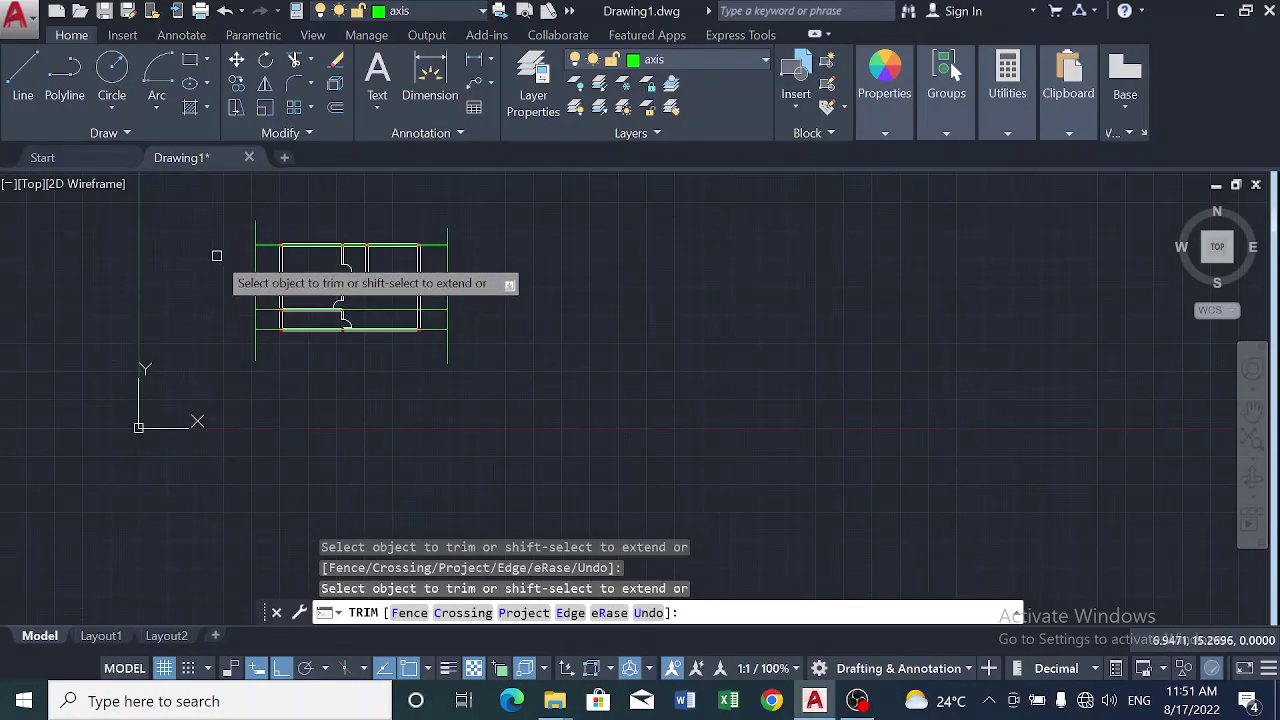
key("Escape")
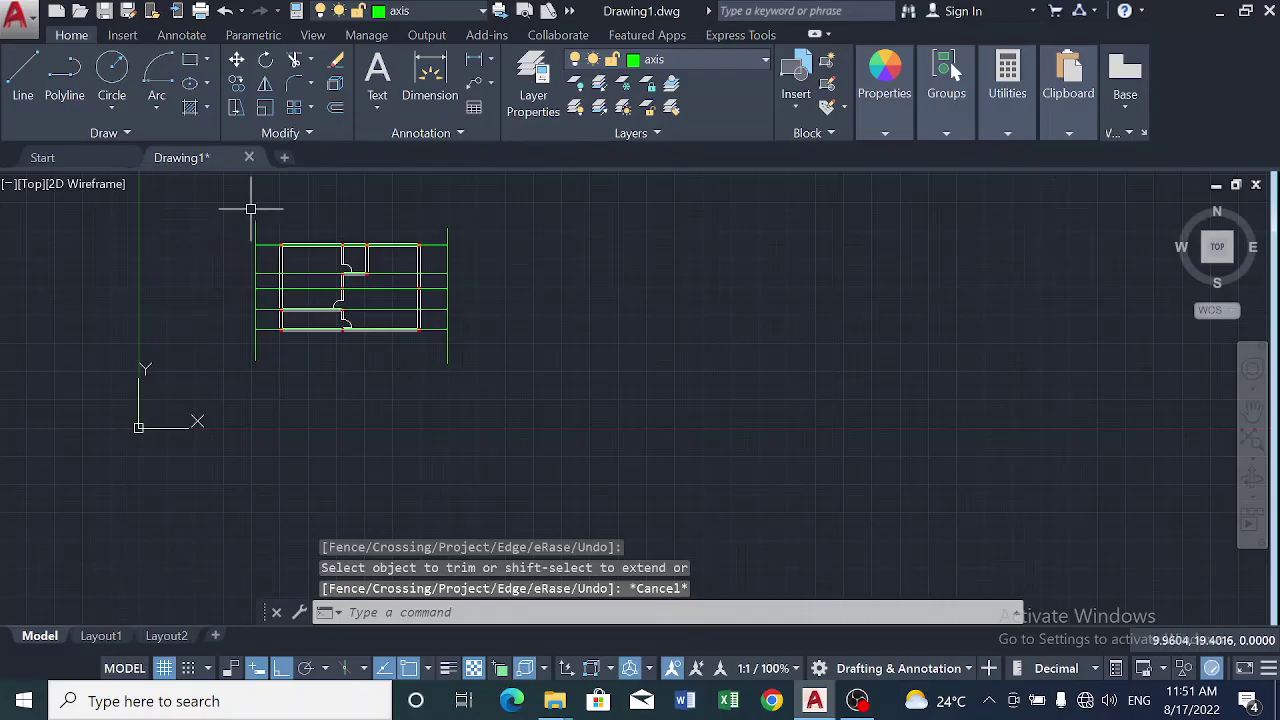
Delete the two vertical boundary lines on either side of the plan.
left_click(255, 222)
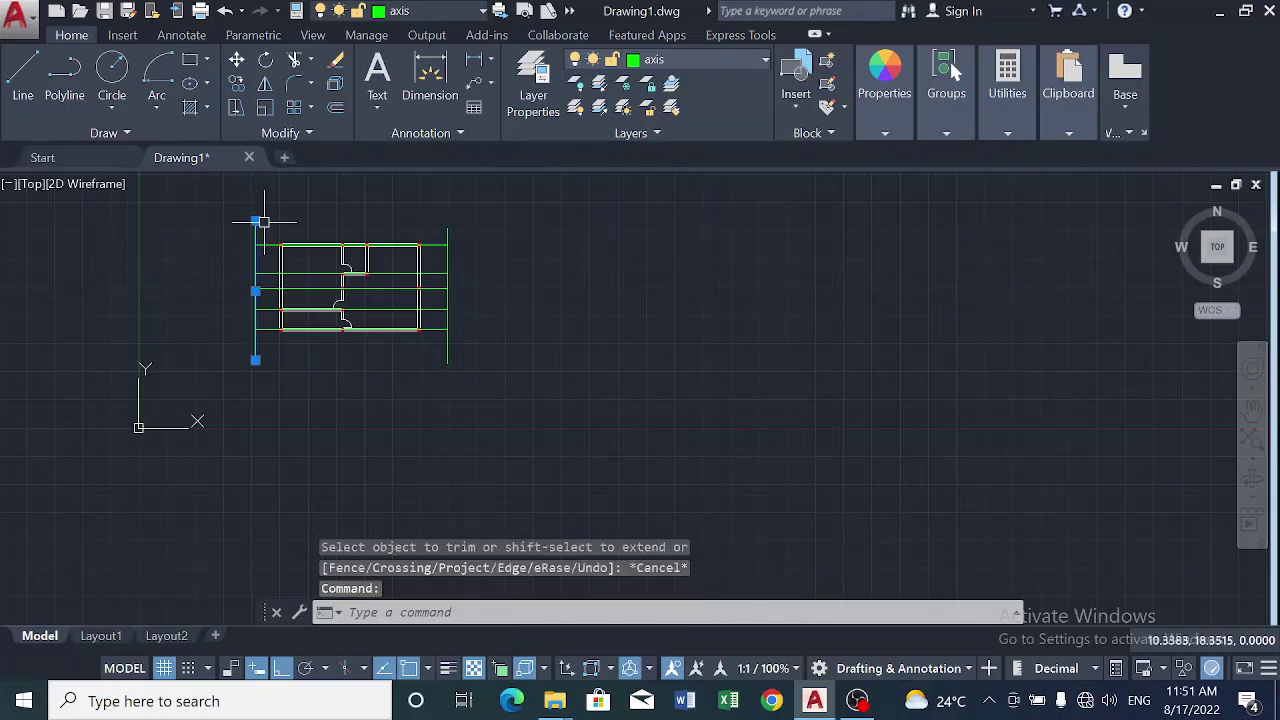
left_click(447, 226)
key("Delete")
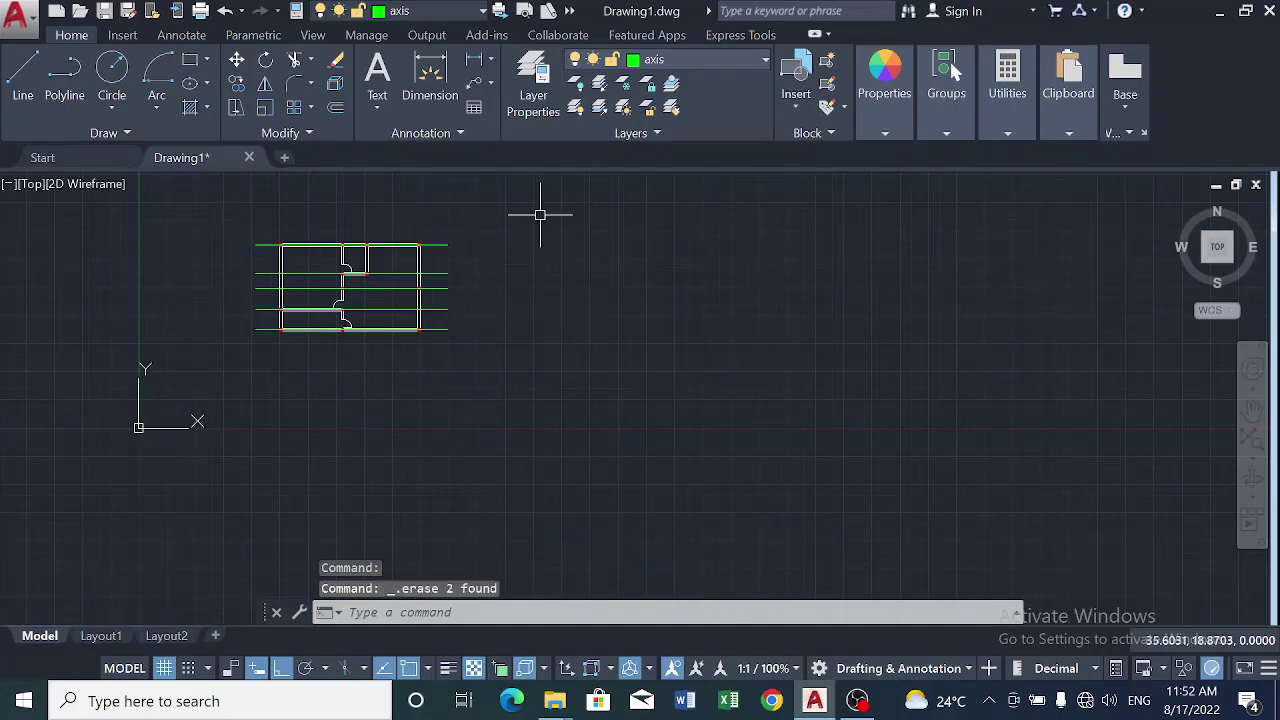
Draw a circle with a radius of about 0.35 in the empty space beyond the plan's upper-left corner.
left_click(107, 76)
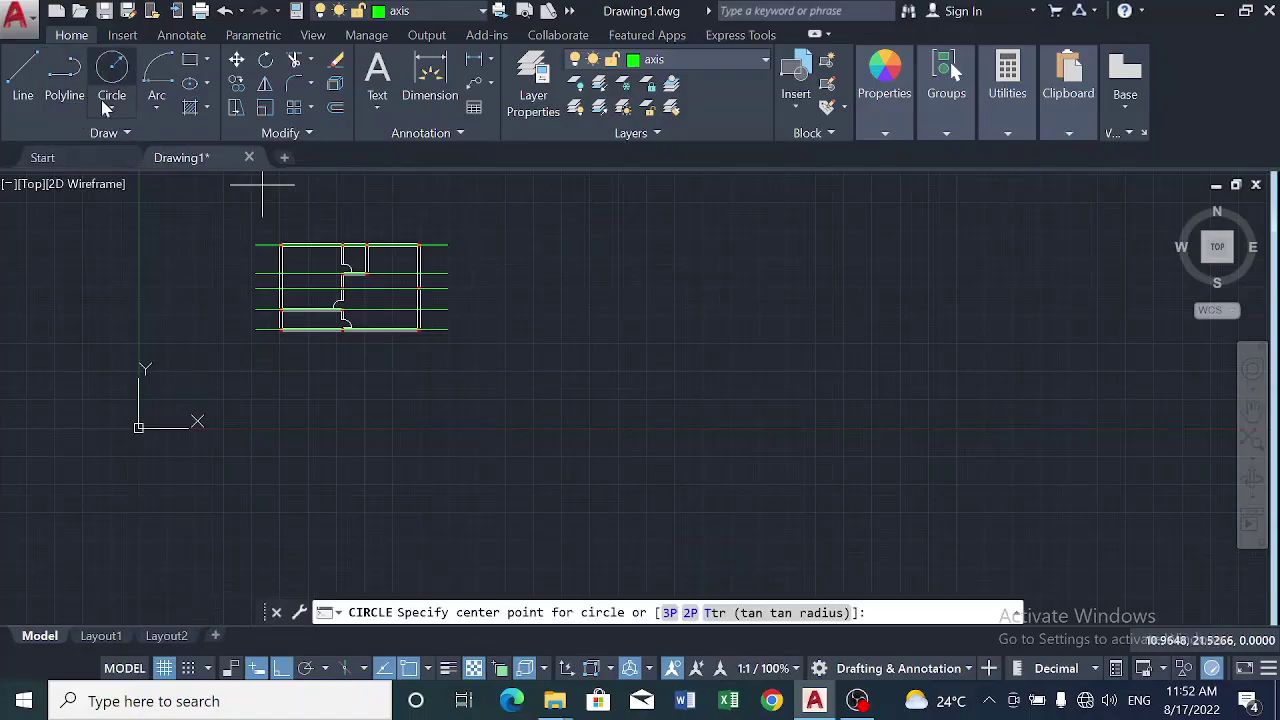
scroll(182, 225, "up", 6)
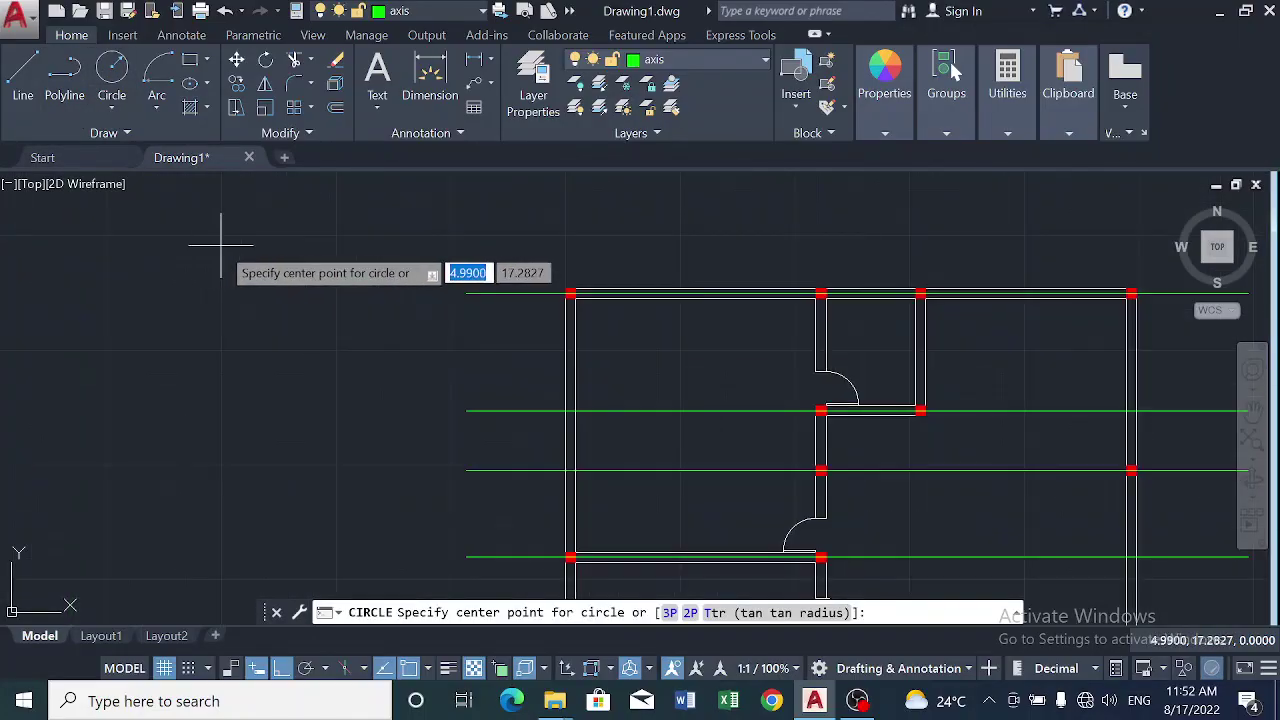
left_click(268, 273)
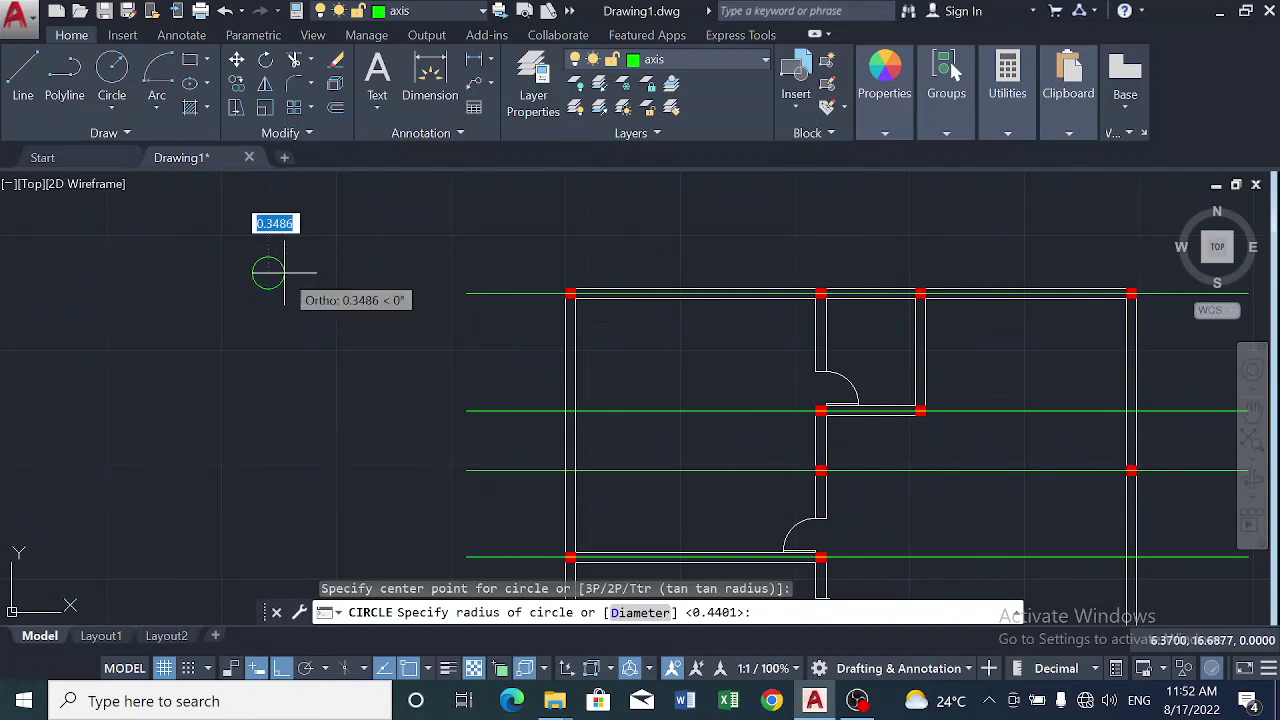
left_click(283, 271)
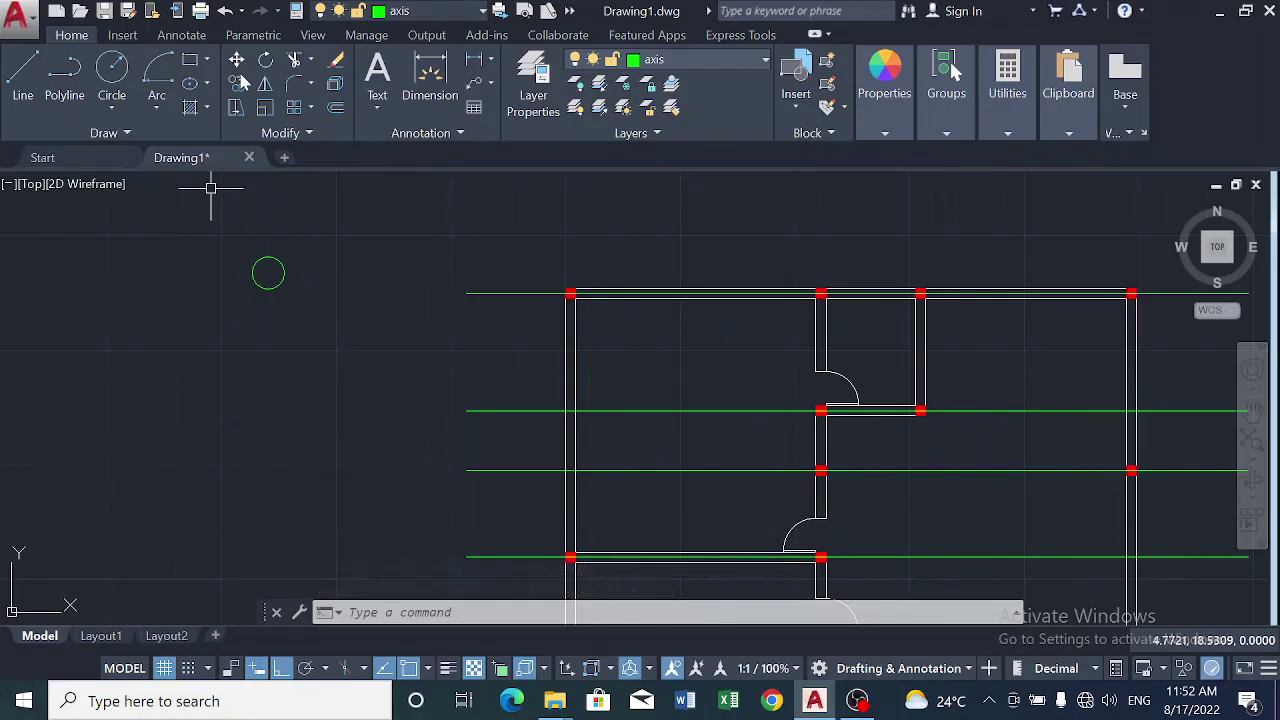
Add the multiline text "1" with a height of 0.5 near the new circle.
left_click(380, 80)
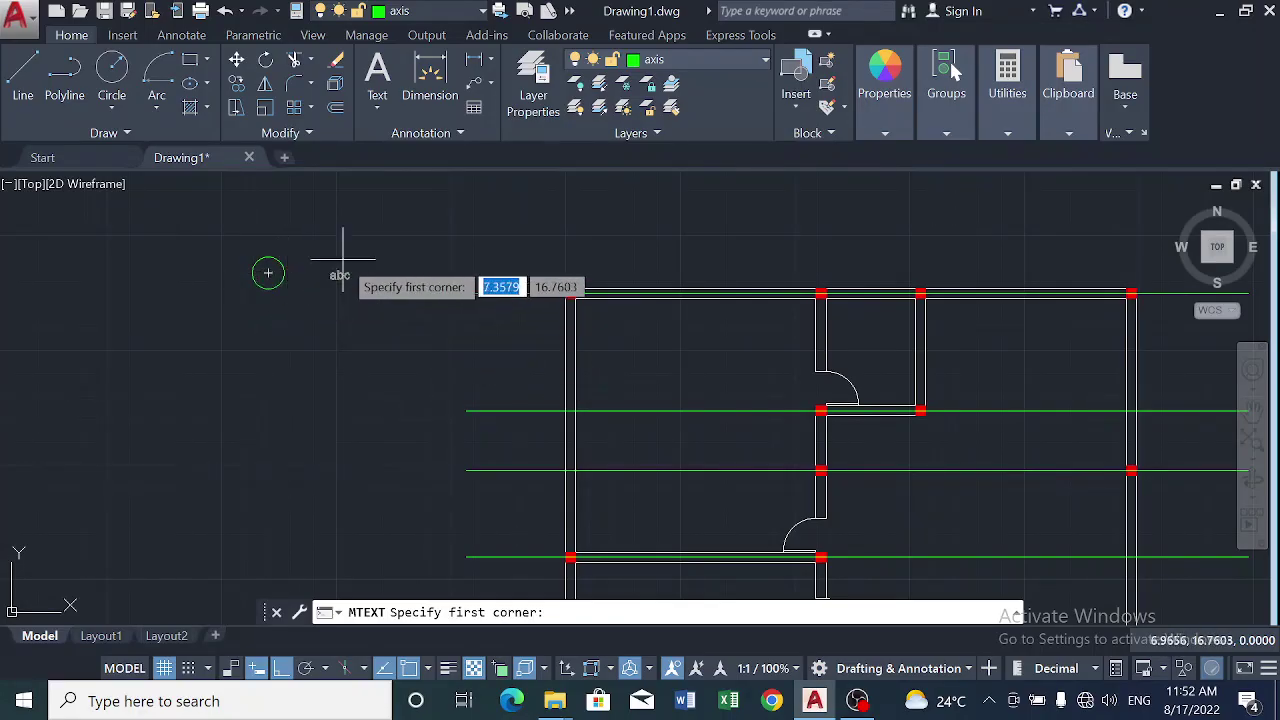
left_click(347, 190)
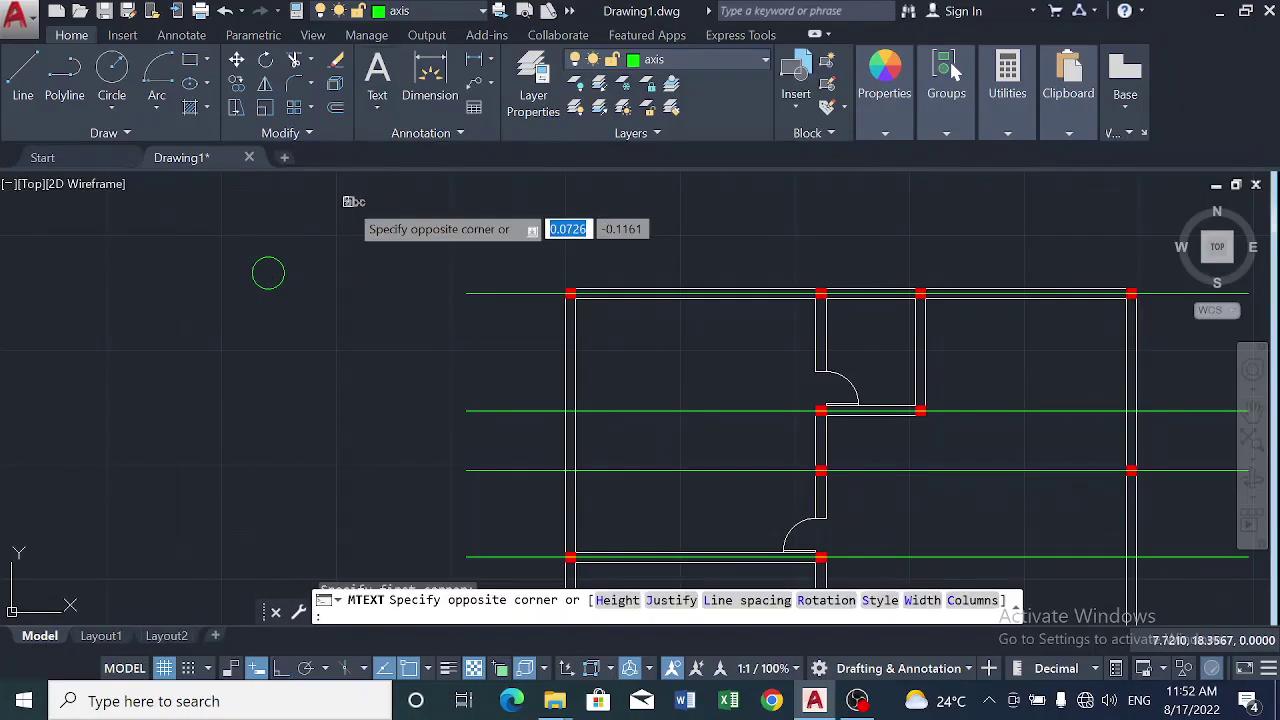
left_click(424, 252)
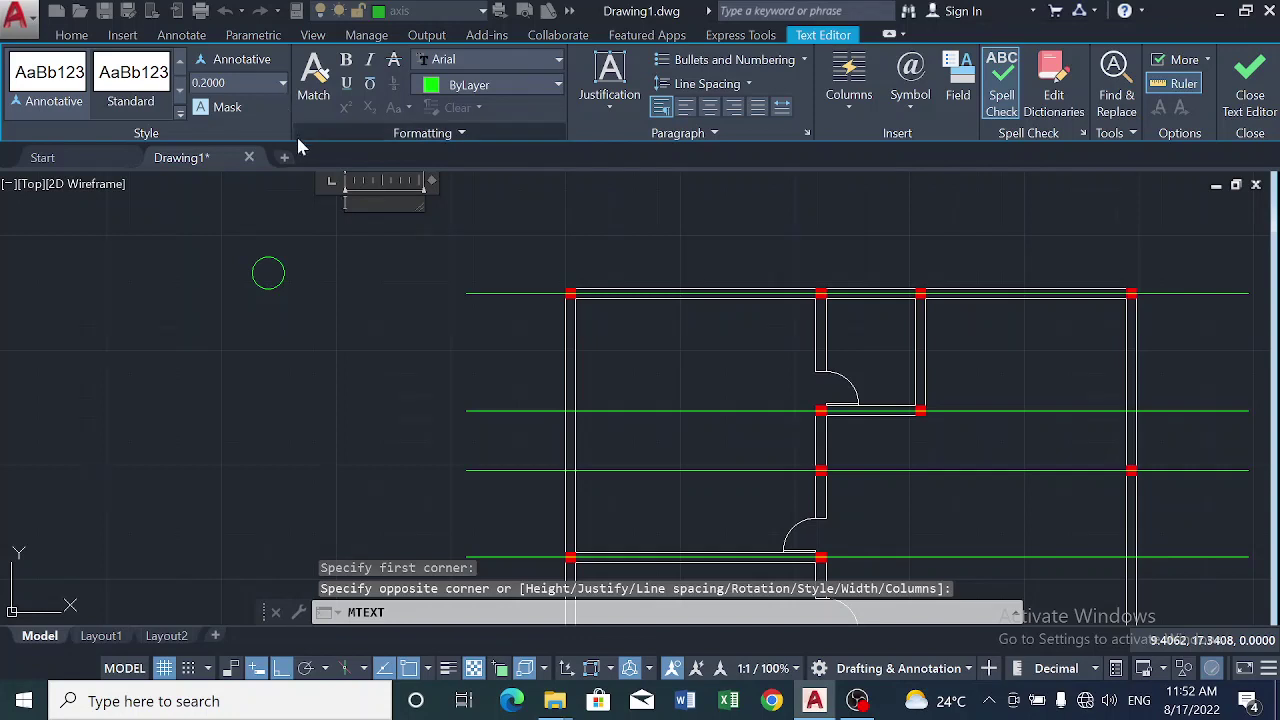
left_click(280, 83)
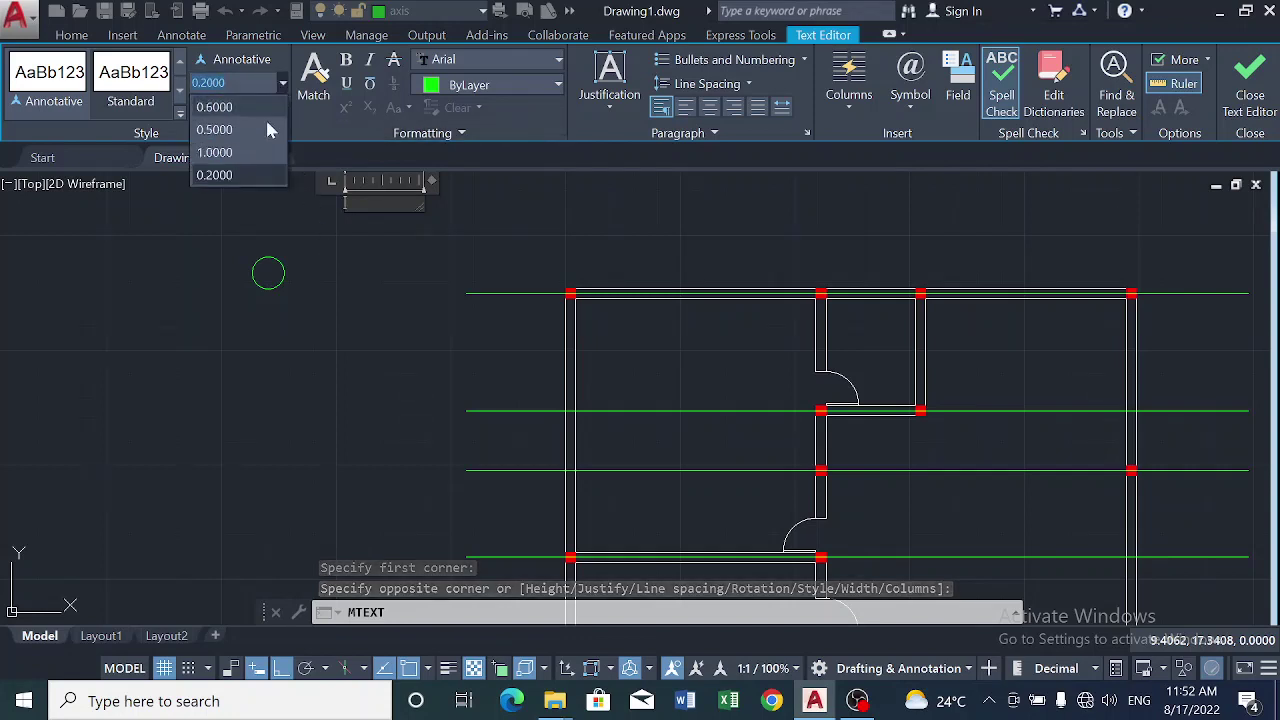
left_click(265, 130)
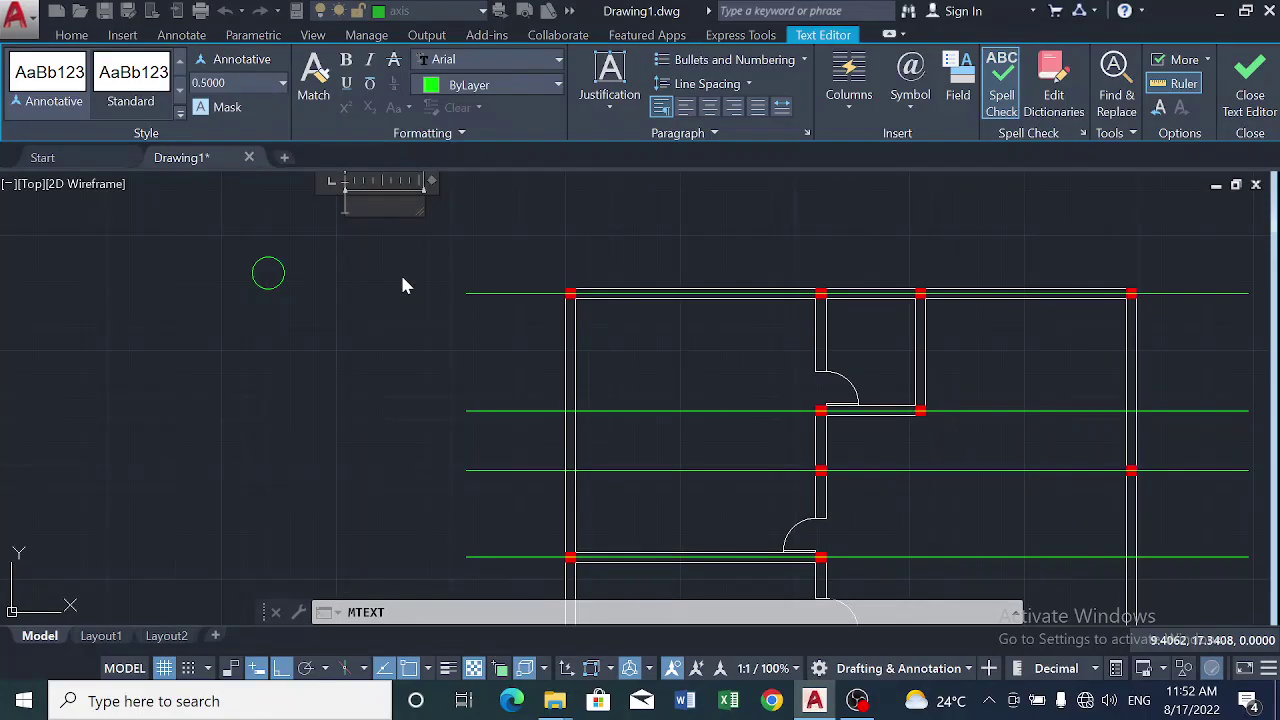
type("1")
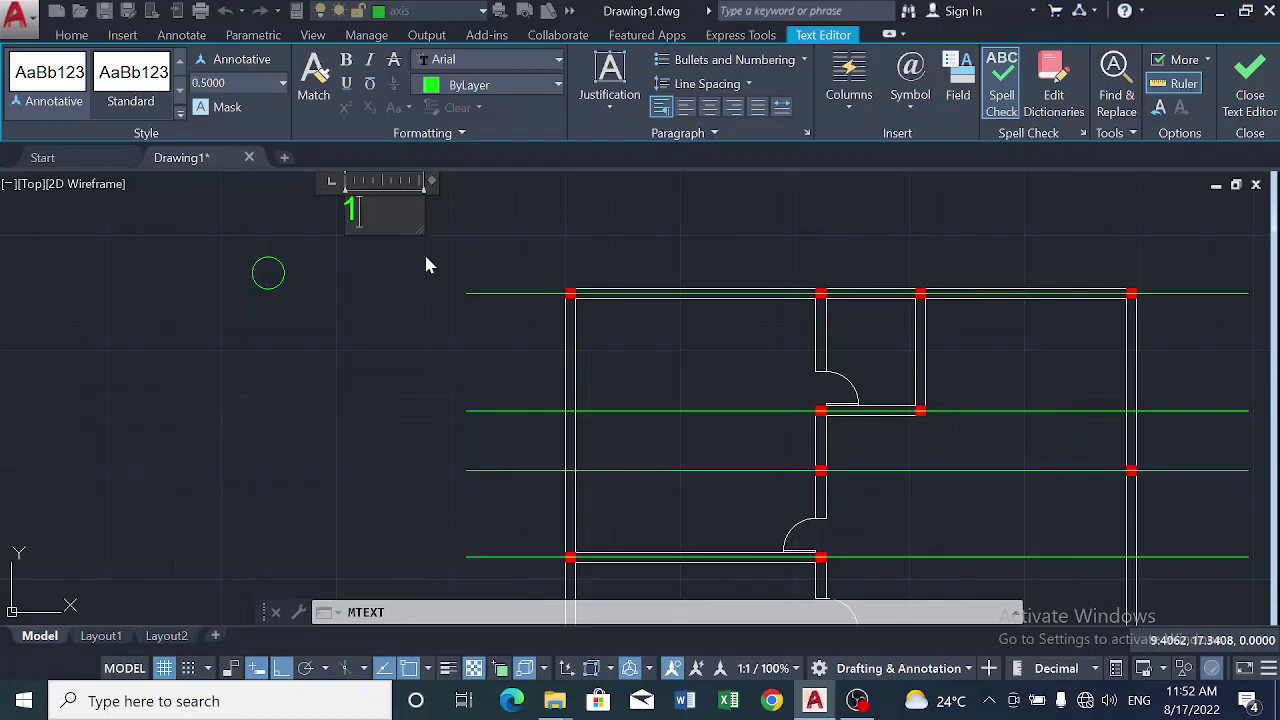
left_click(426, 265)
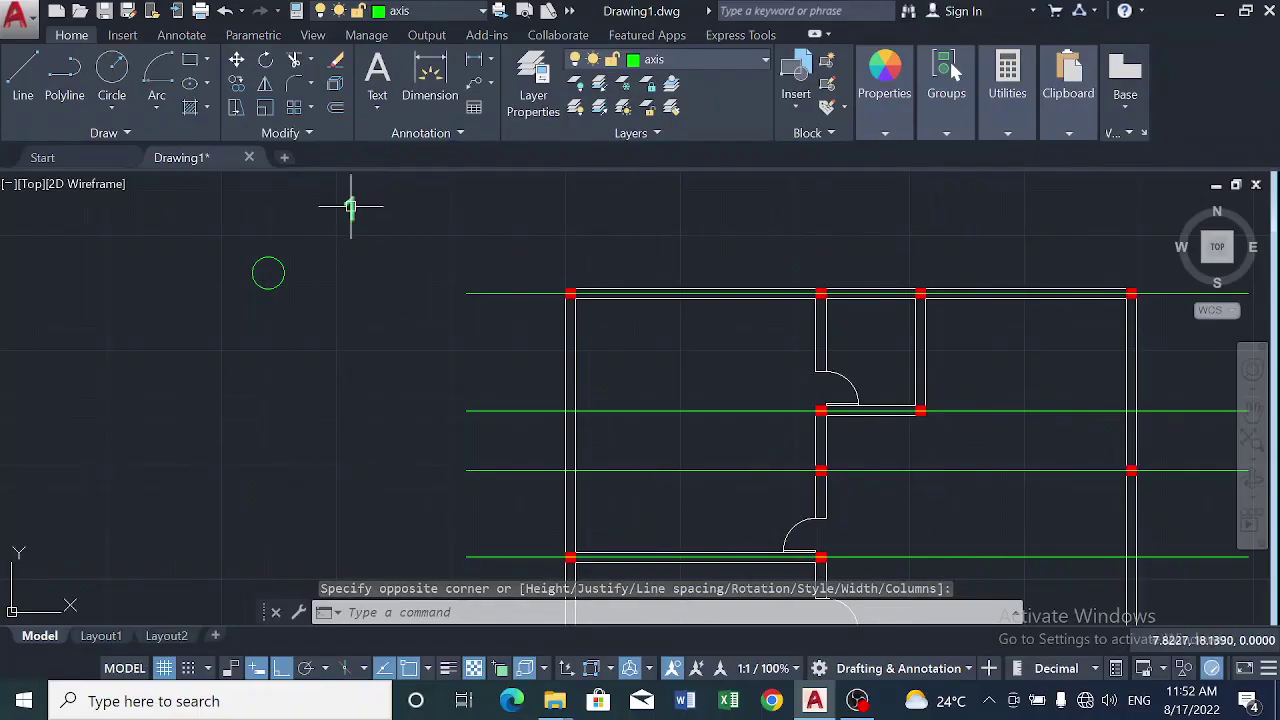
Move the text "1" into the middle of the circle with ortho mode turned off.
left_click(350, 205)
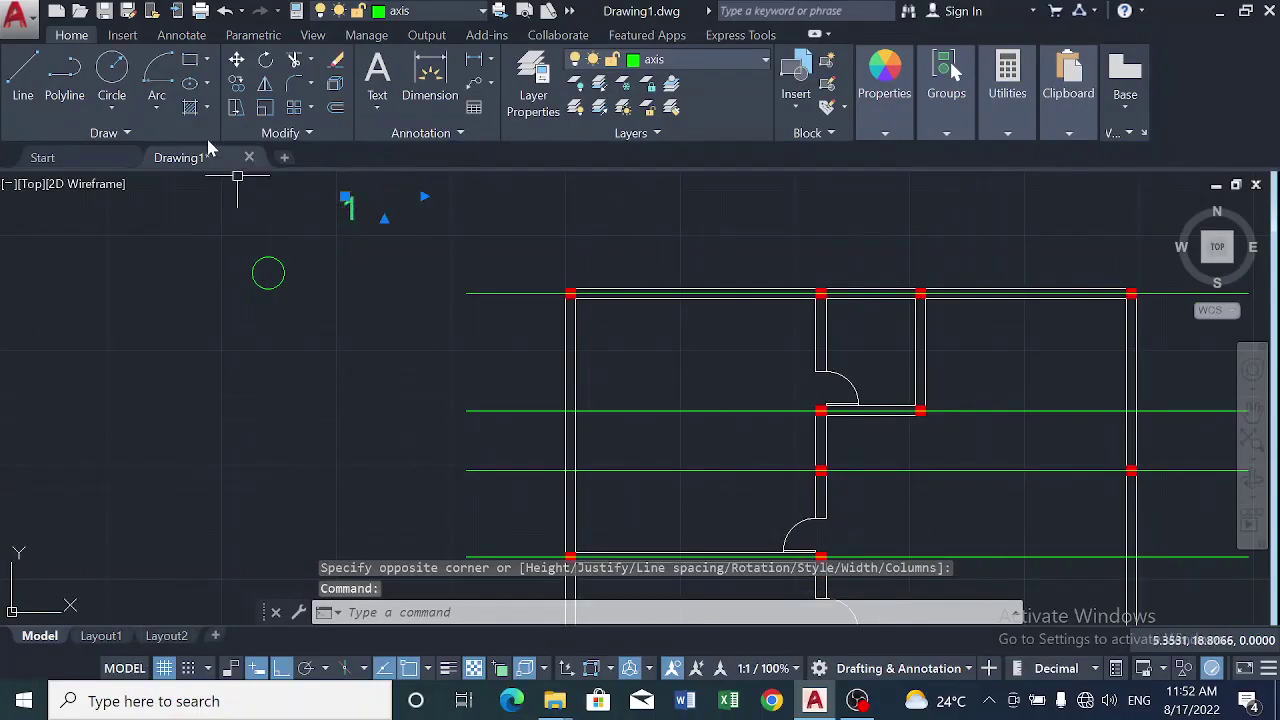
left_click(238, 62)
left_click(350, 200)
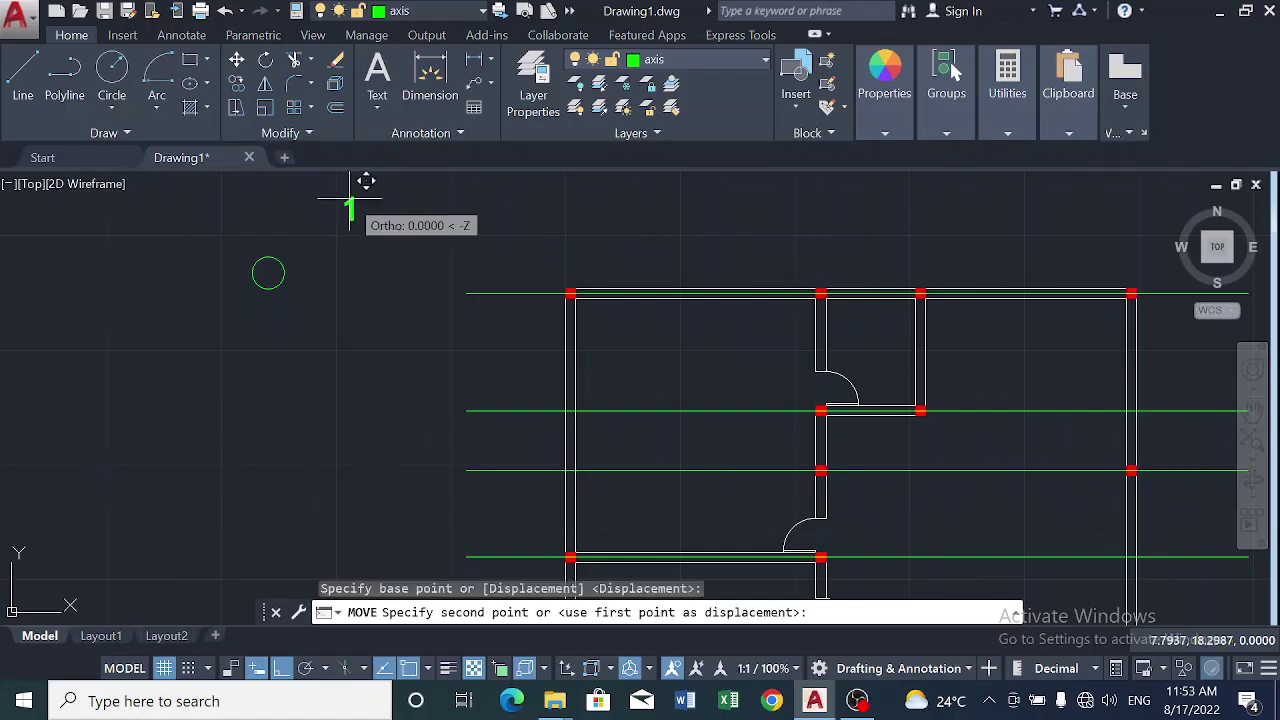
left_click(283, 672)
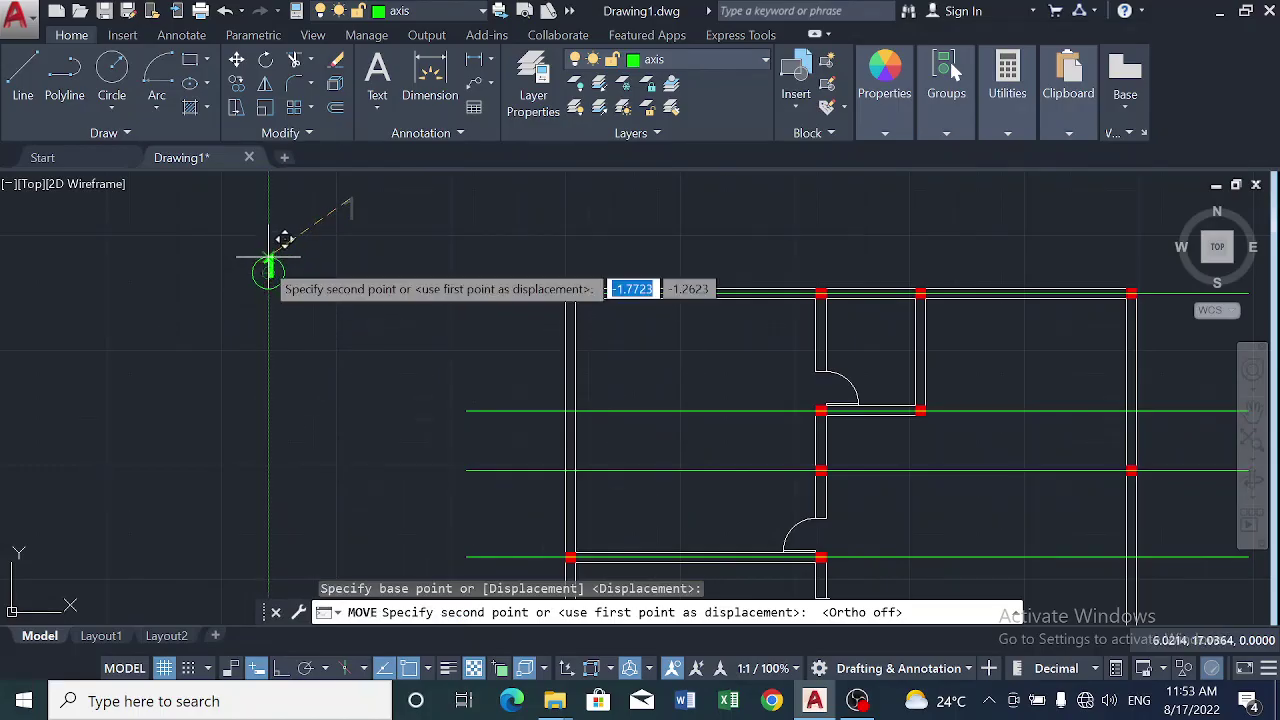
scroll(280, 245, "up", 4)
left_click(276, 248)
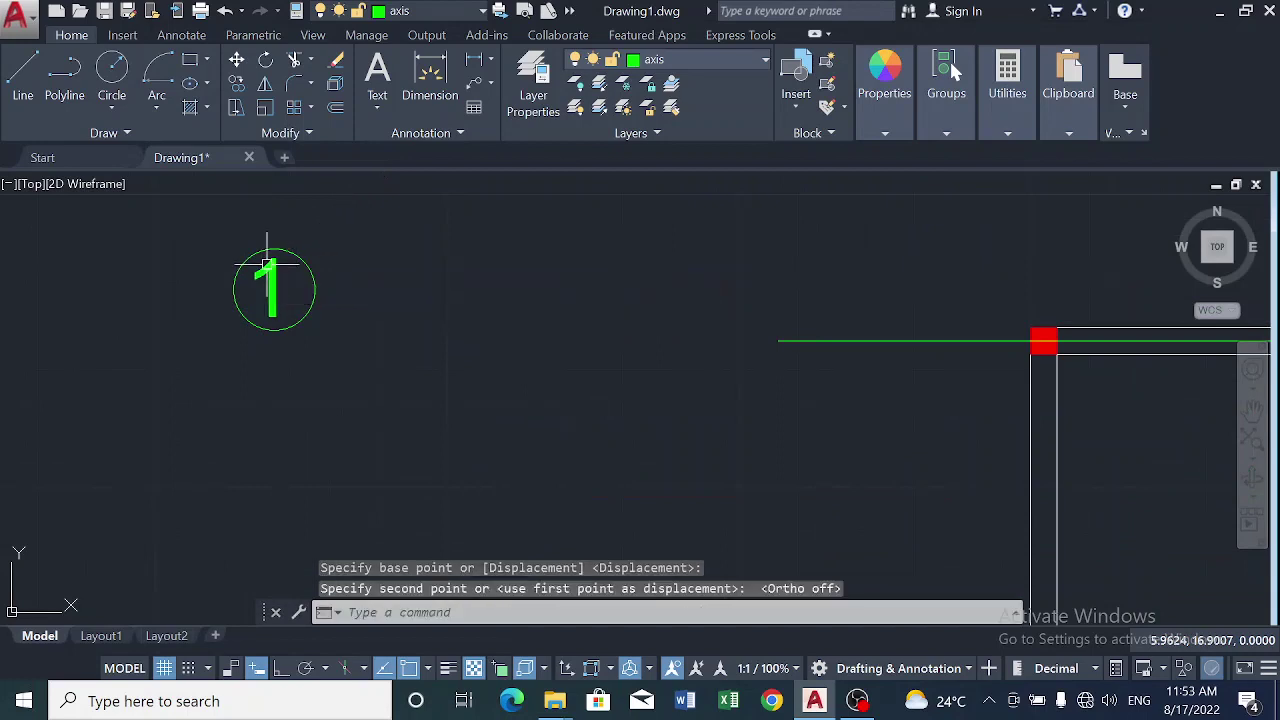
scroll(269, 251, "down", 3)
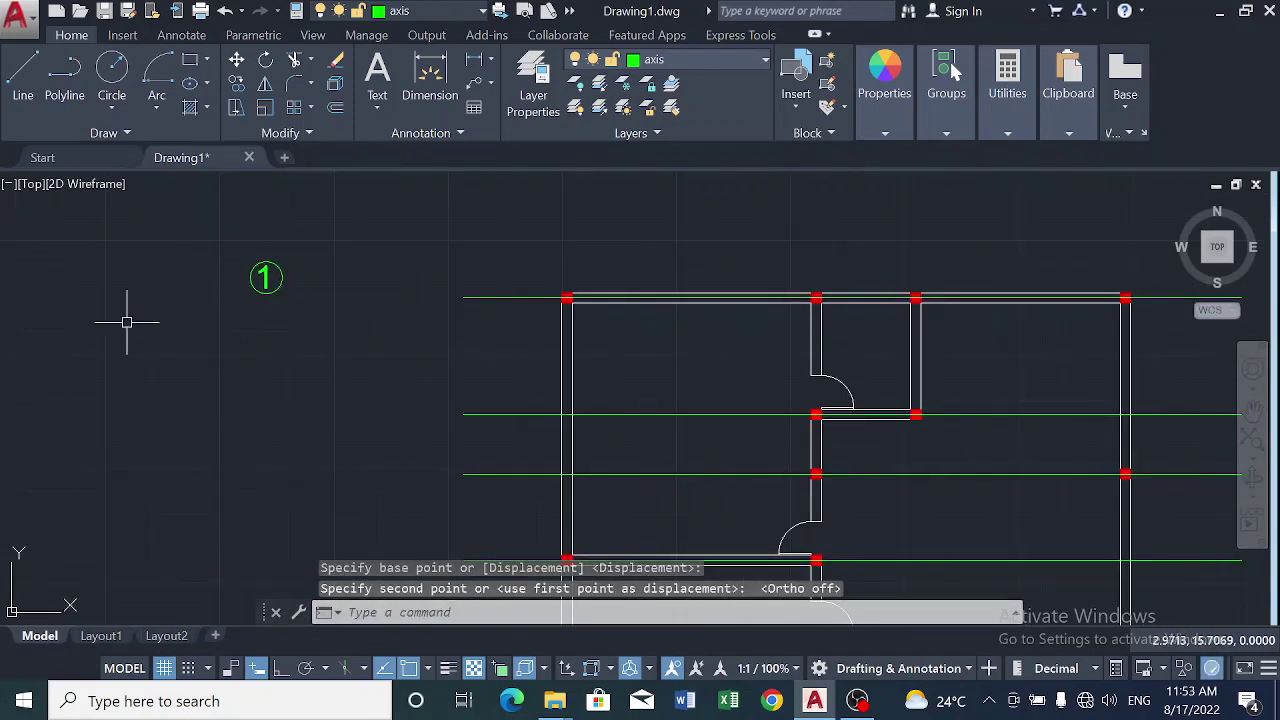
scroll(126, 322, "down", 4)
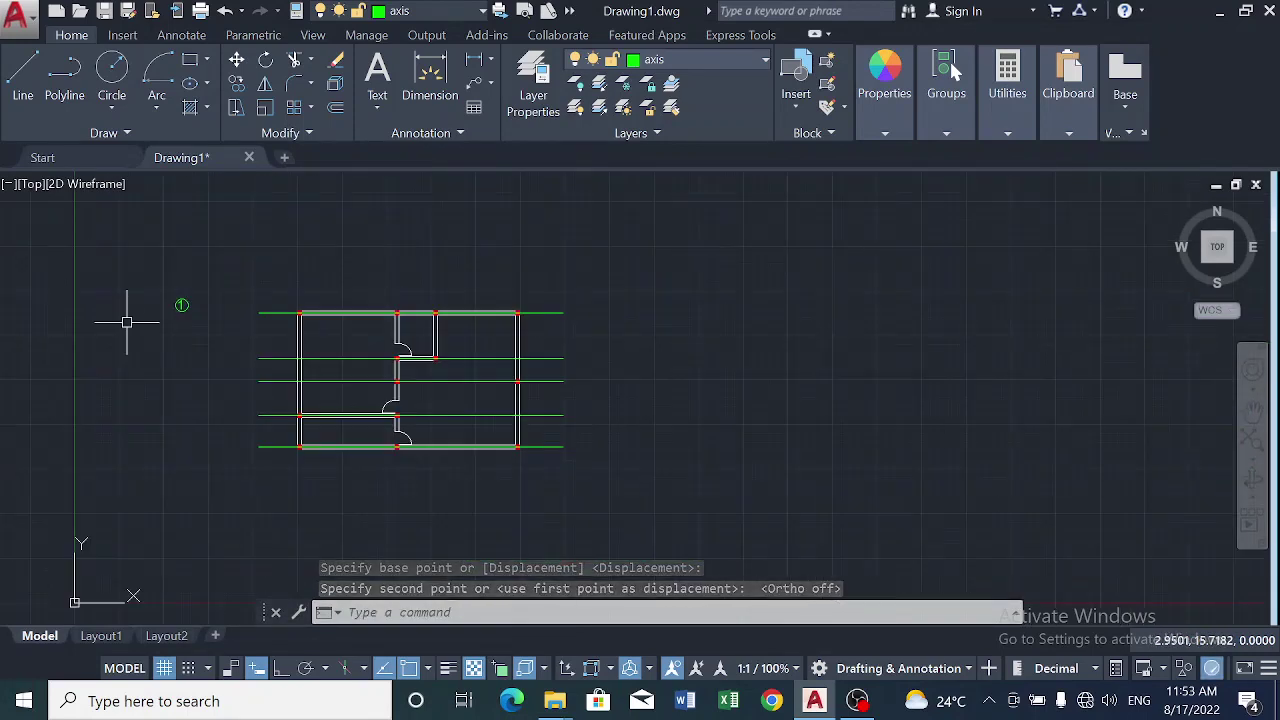
key("Escape")
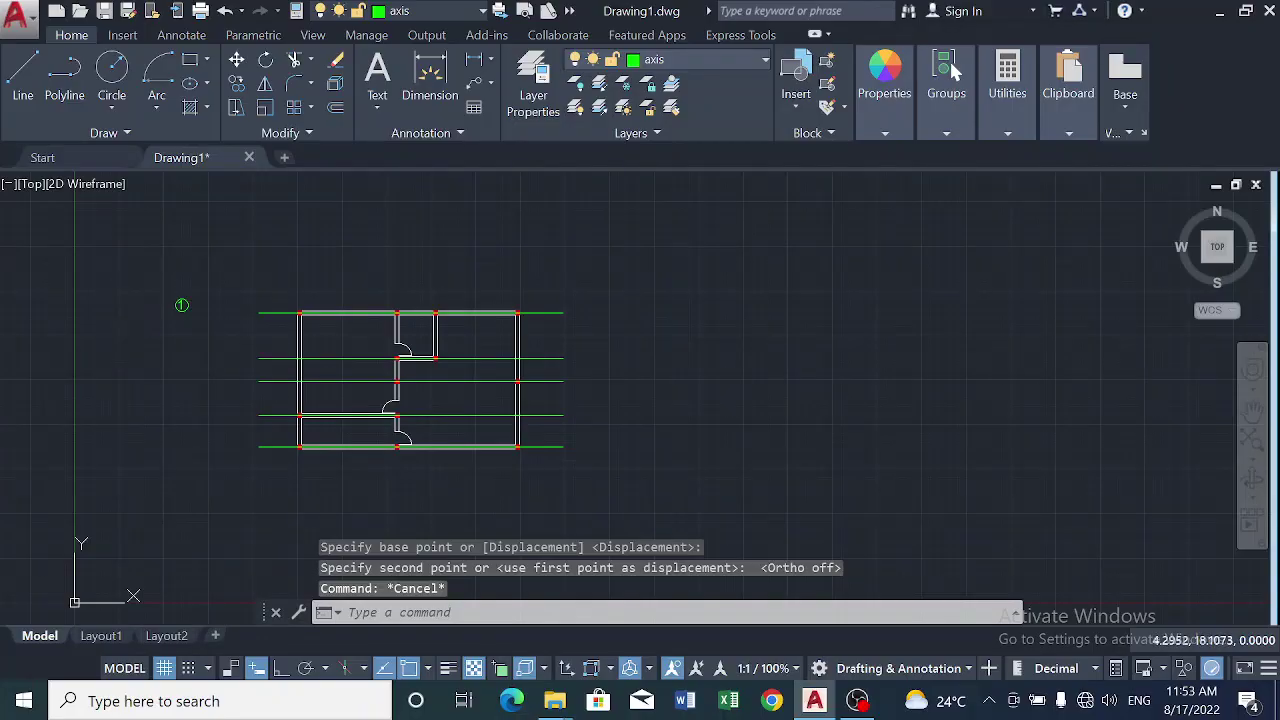
Copy the circled 1 from its centre onto the left ends of the upper four horizontal axis lines.
left_click(181, 305)
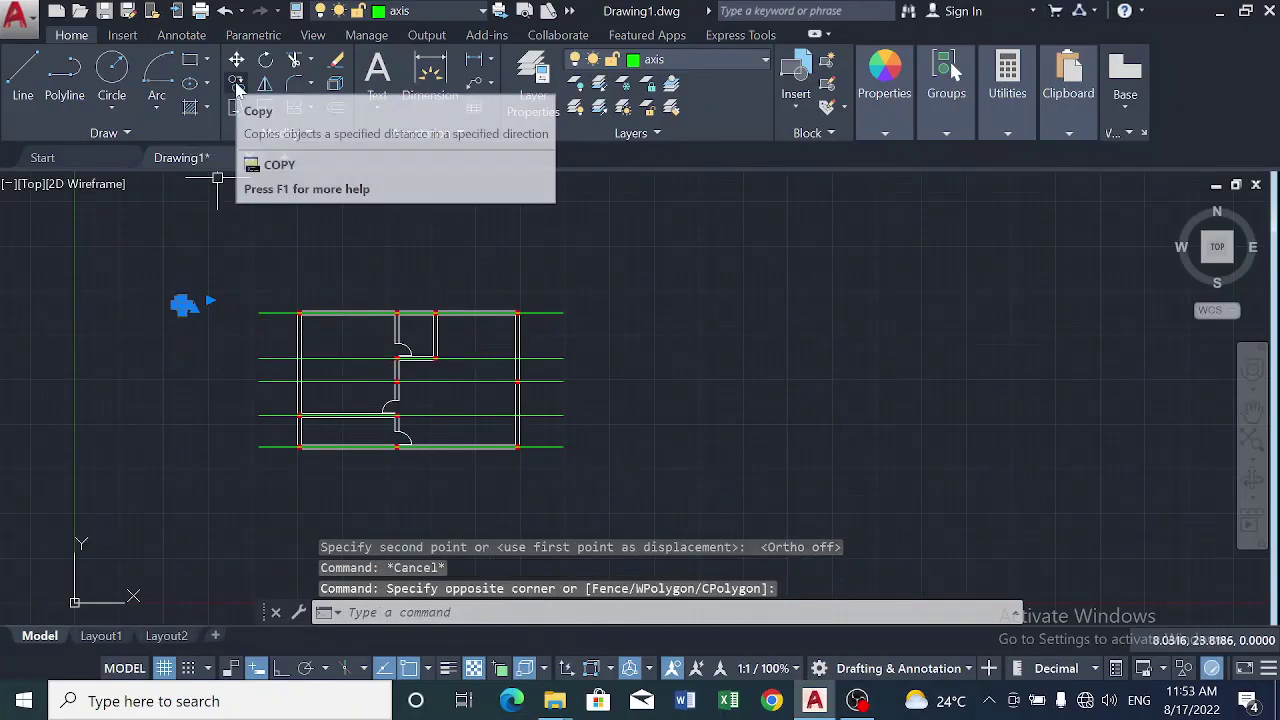
left_click(238, 88)
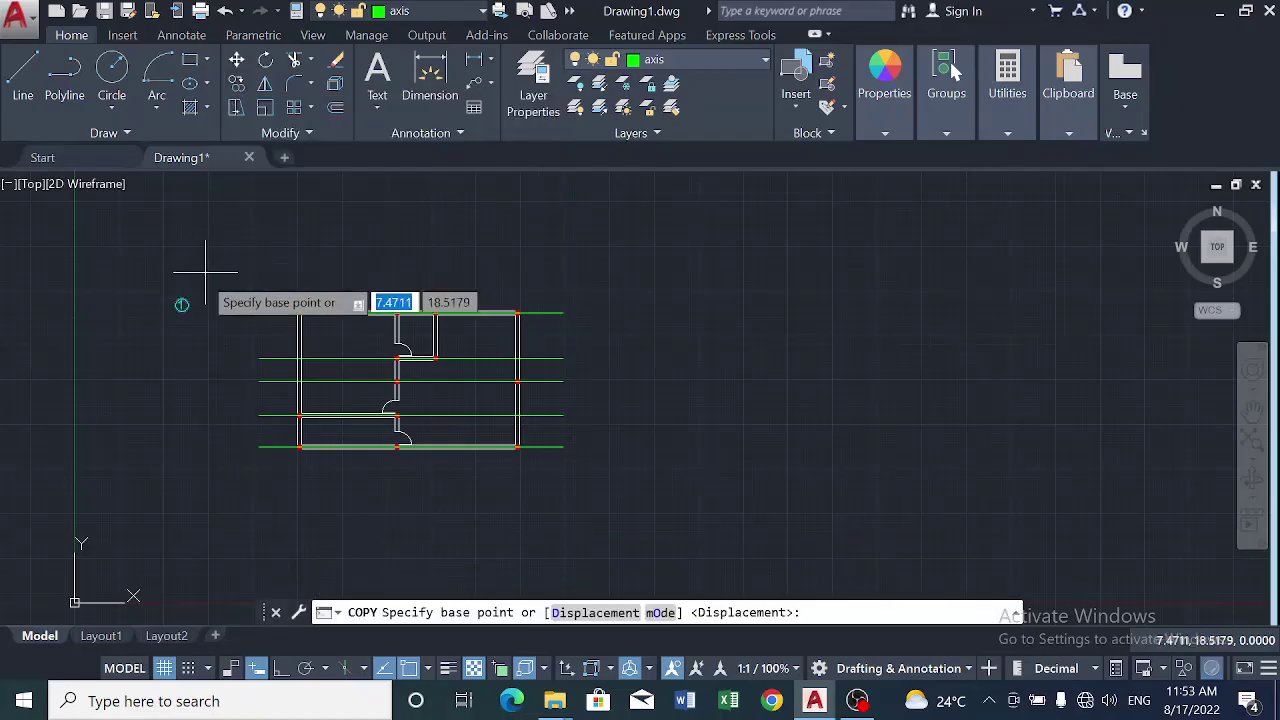
scroll(194, 291, "up", 2)
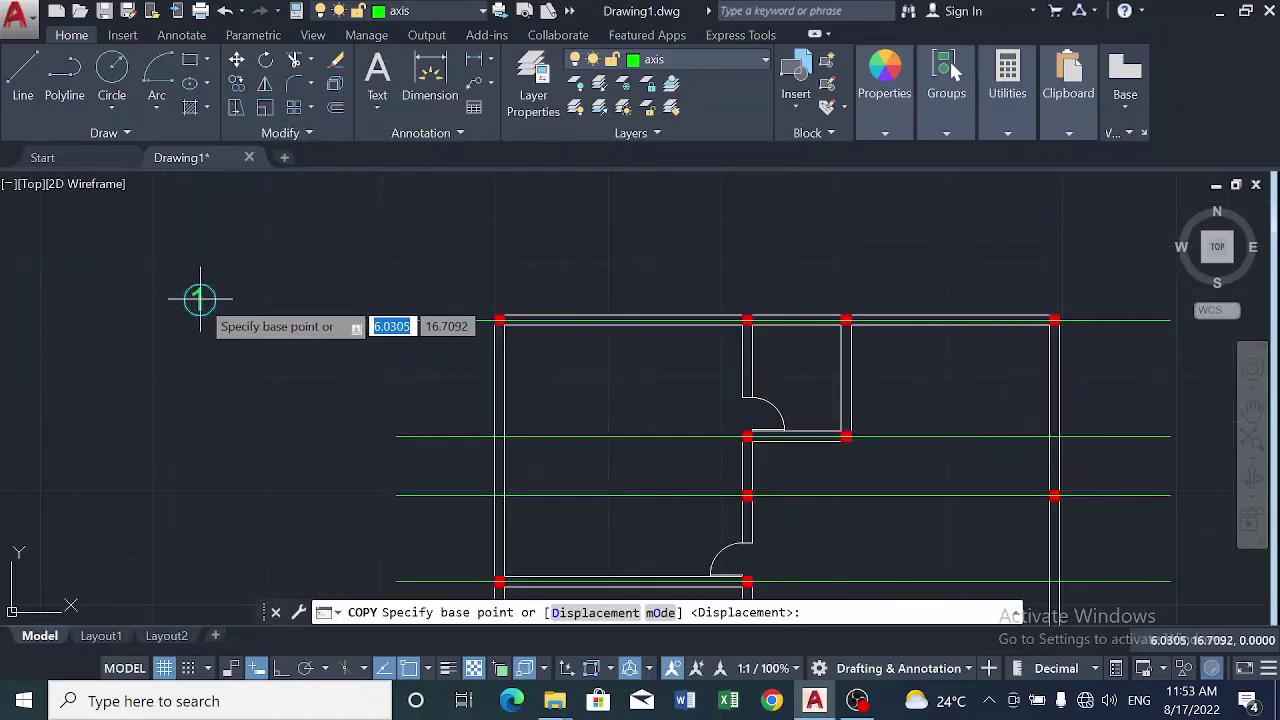
left_click(199, 299)
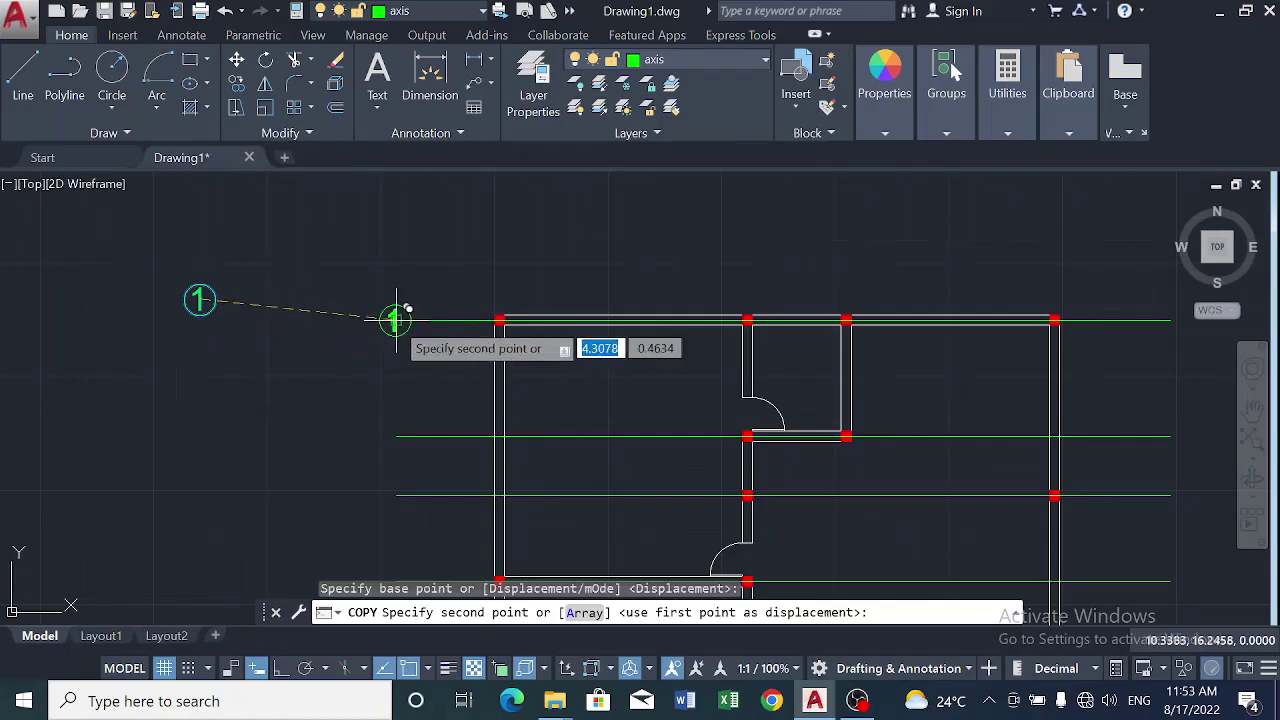
left_click(395, 321)
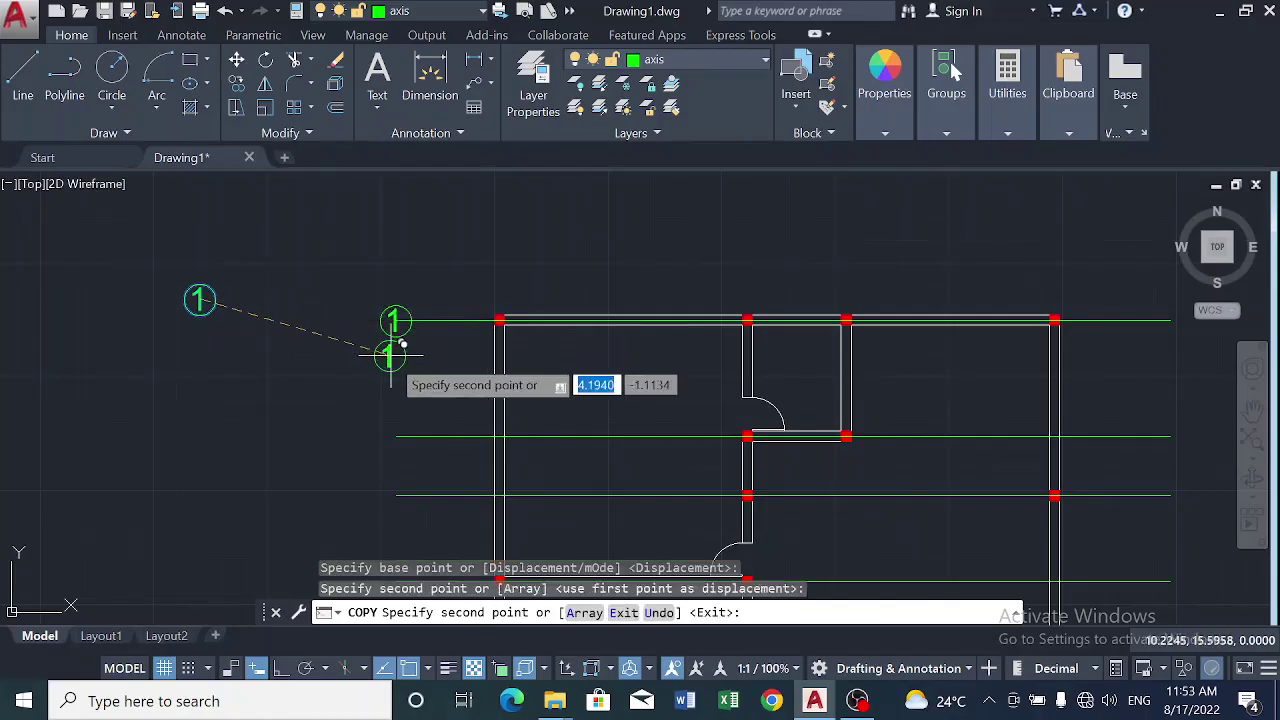
left_click(399, 425)
scroll(399, 426, "down", 5)
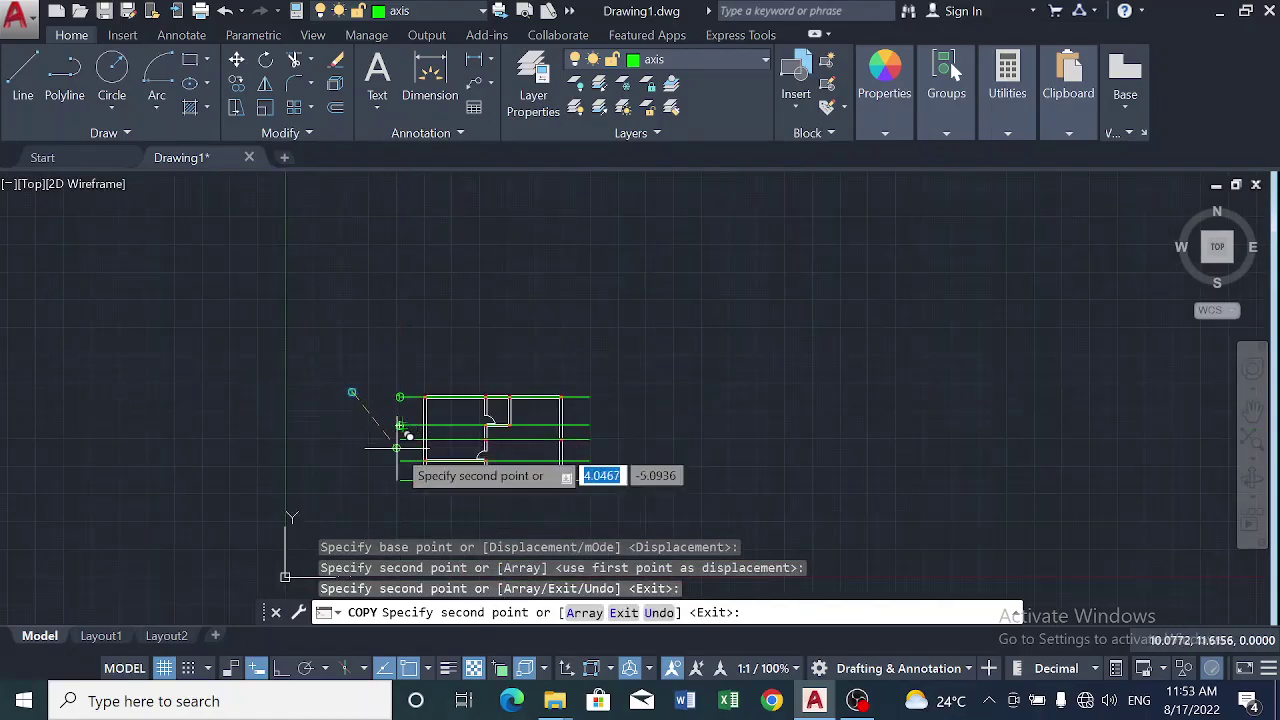
scroll(400, 428, "up", 5)
left_click(403, 413)
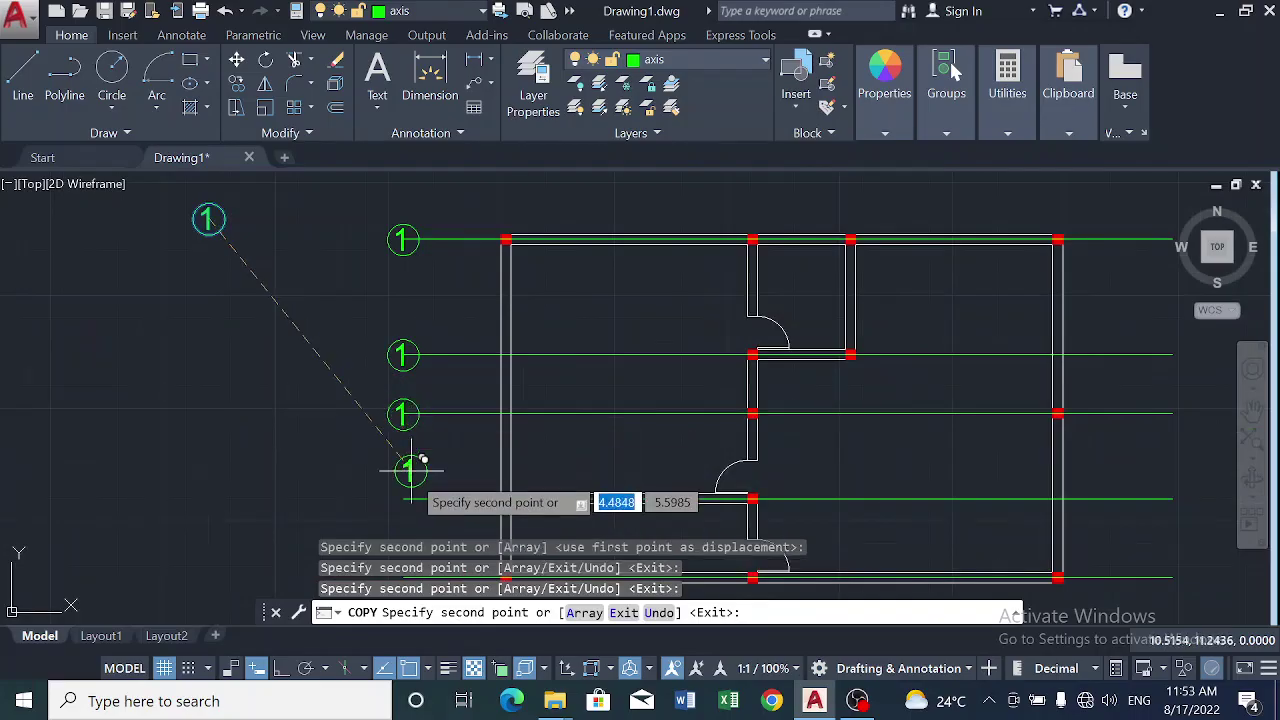
left_click(403, 499)
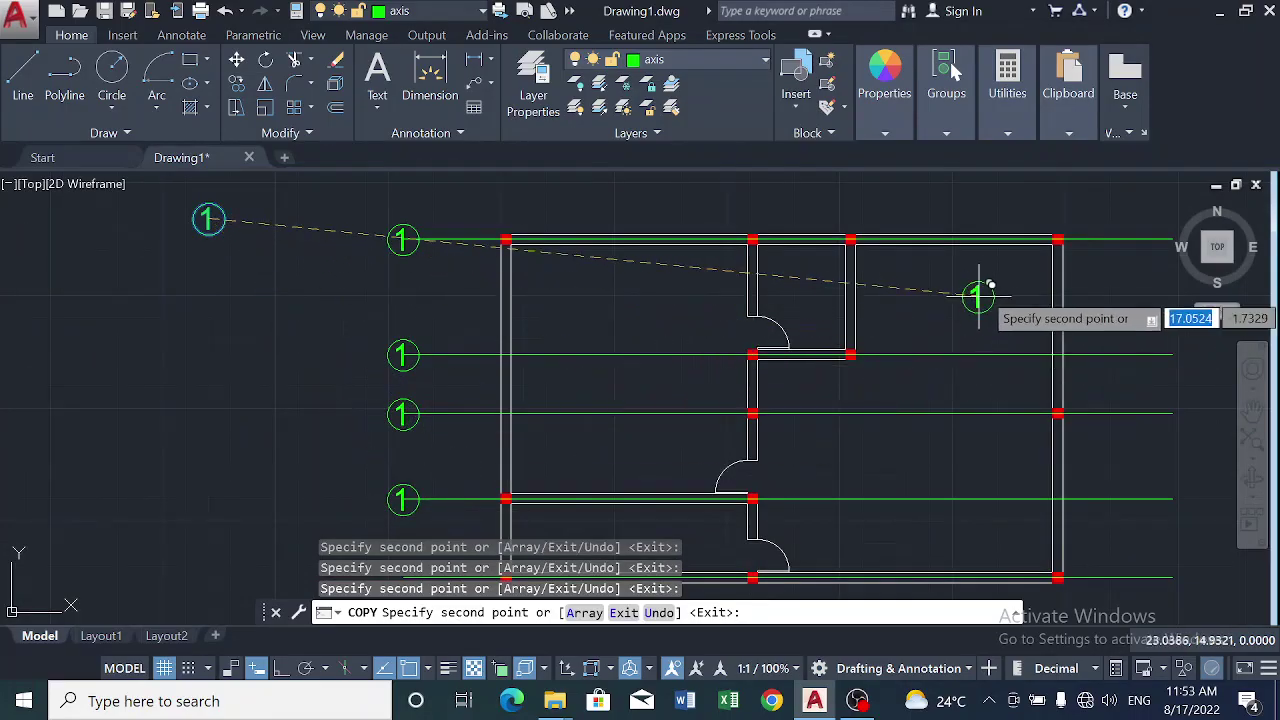
Place copies of the circled 1 on the right ends of all five horizontal axis lines and finish copying.
scroll(983, 286, "down", 2)
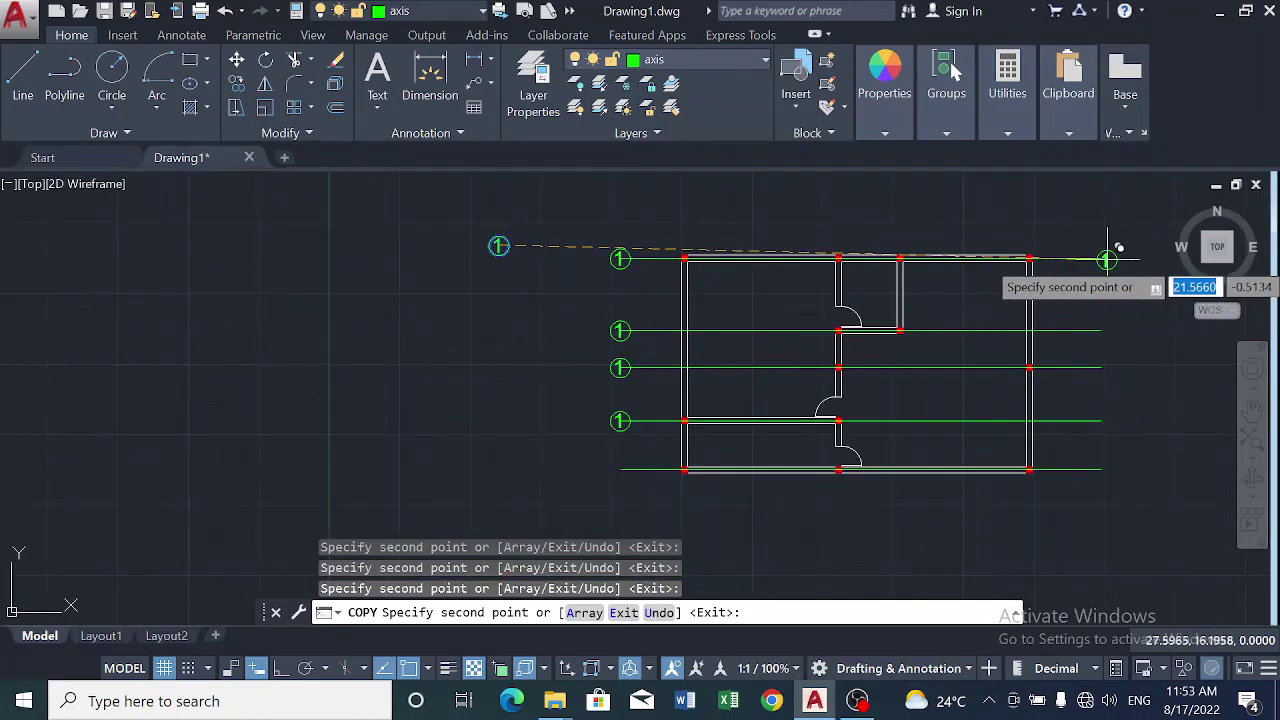
left_click(1105, 259)
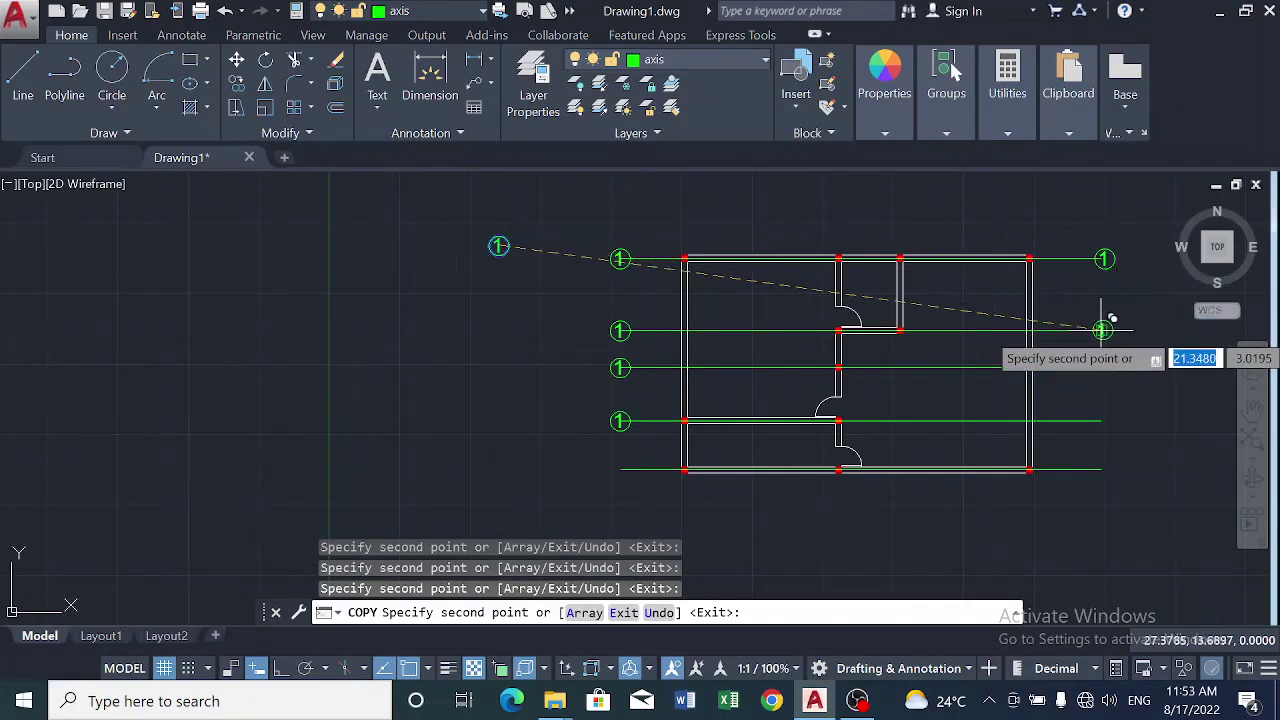
left_click(1100, 330)
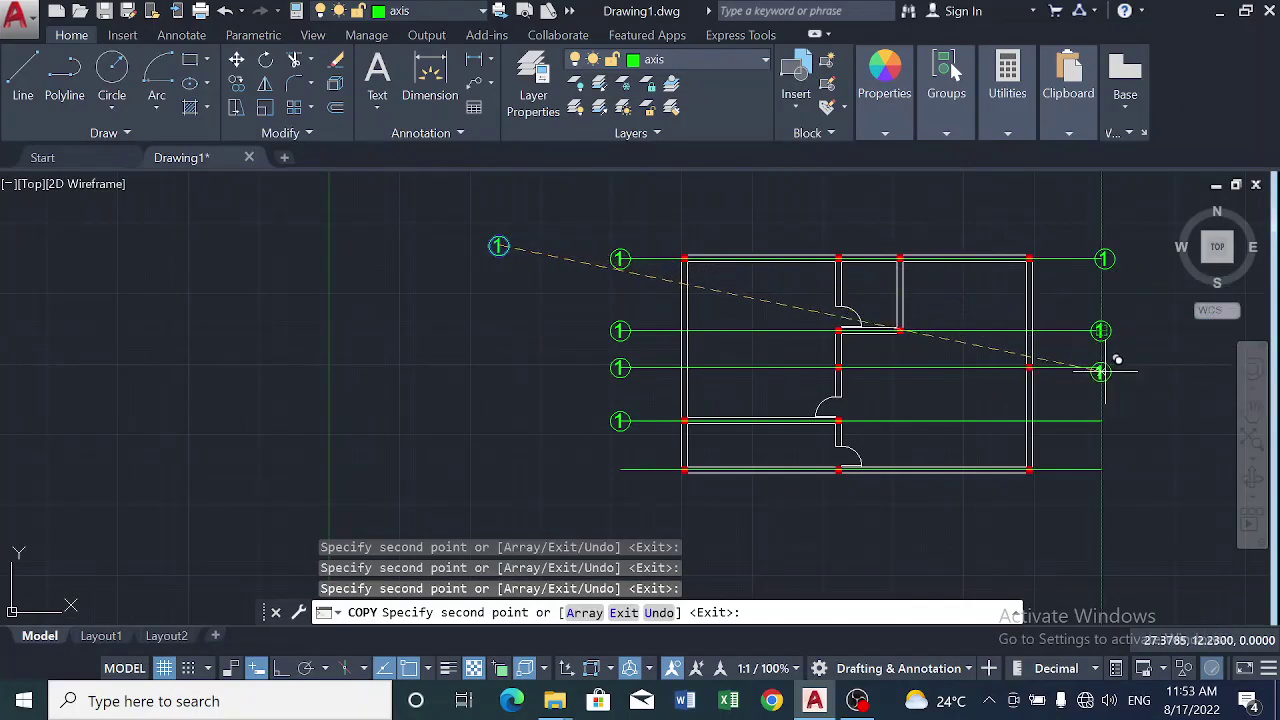
left_click(1100, 368)
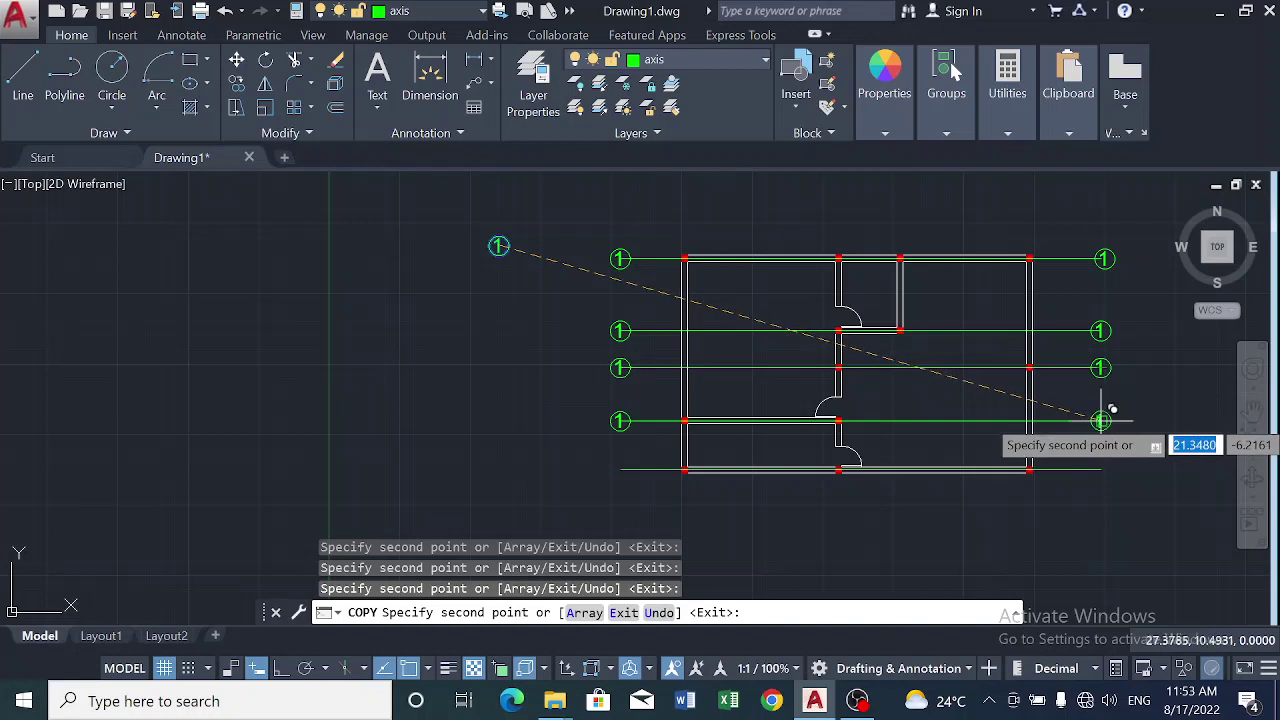
left_click(1100, 420)
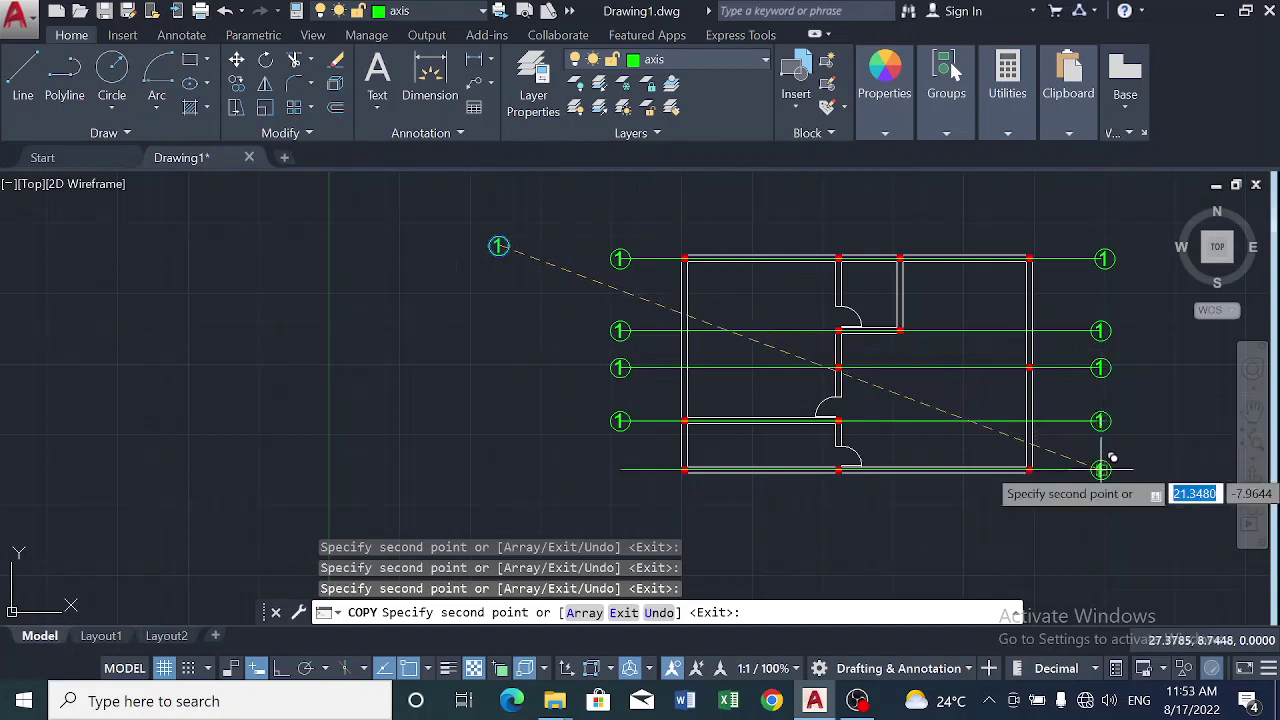
left_click(1100, 470)
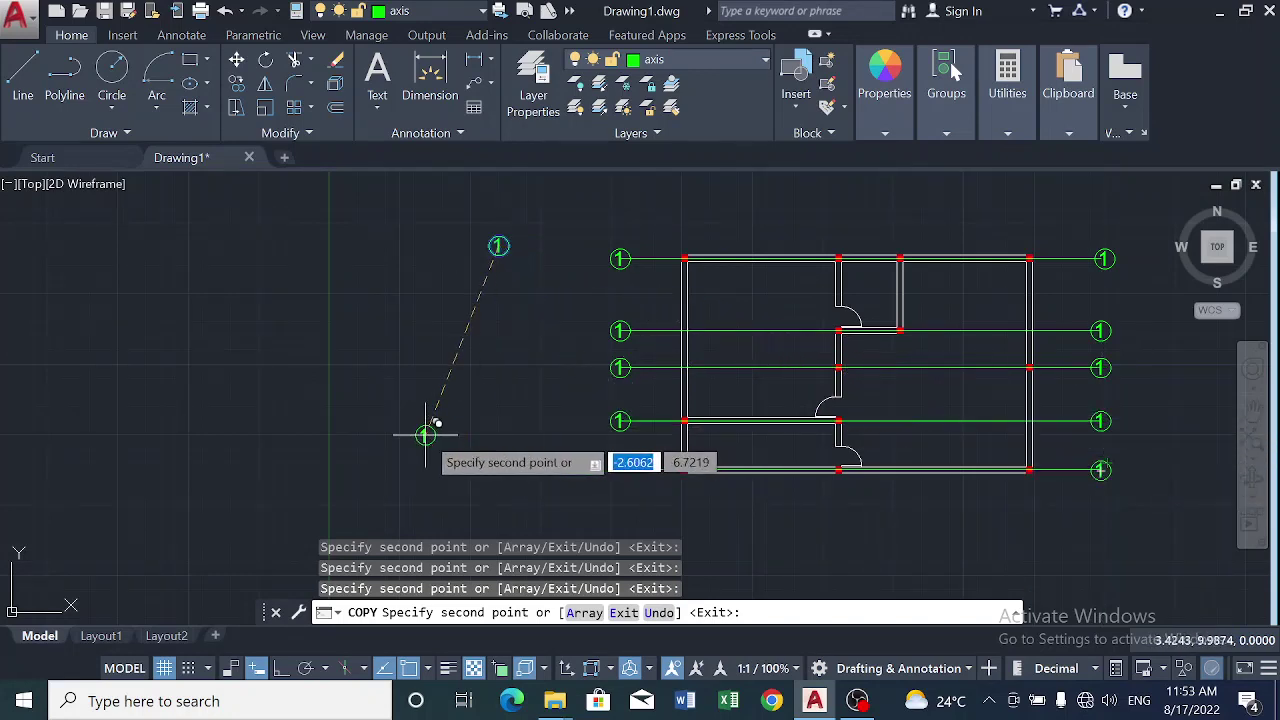
key("Escape")
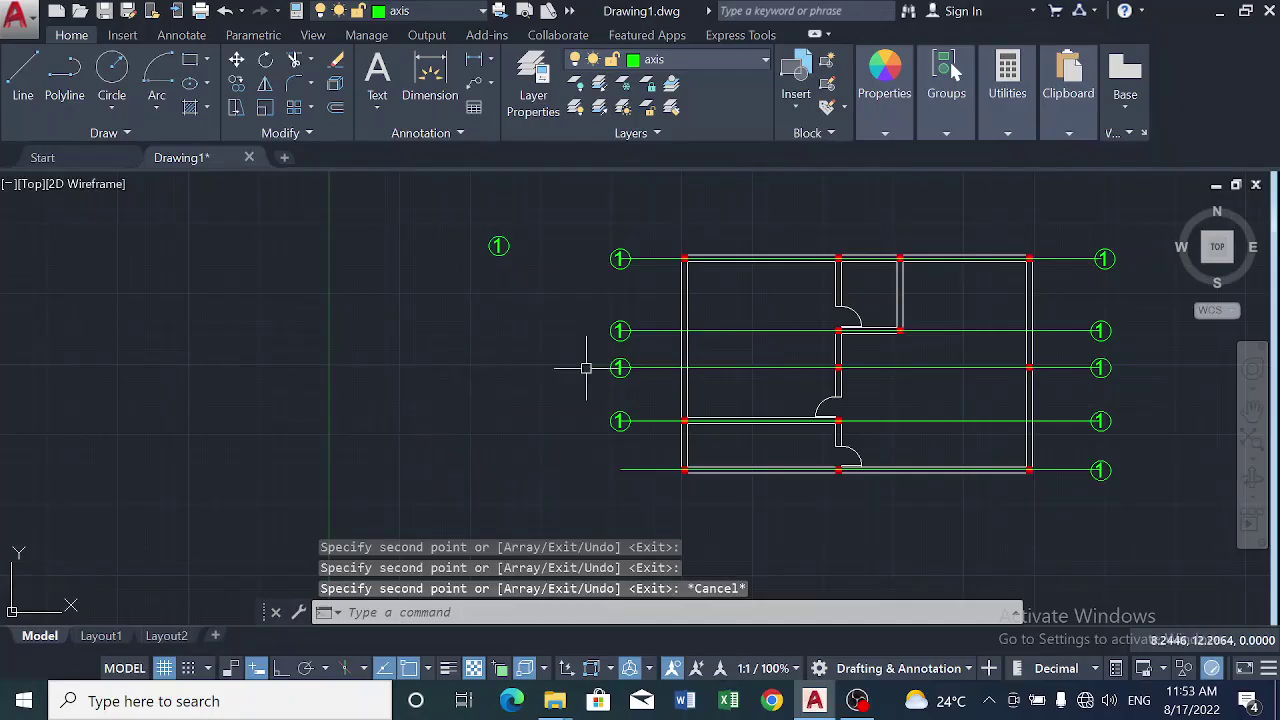
Change the number in the circle at the left end of the second axis line from the top to 2.
scroll(603, 328, "up", 2)
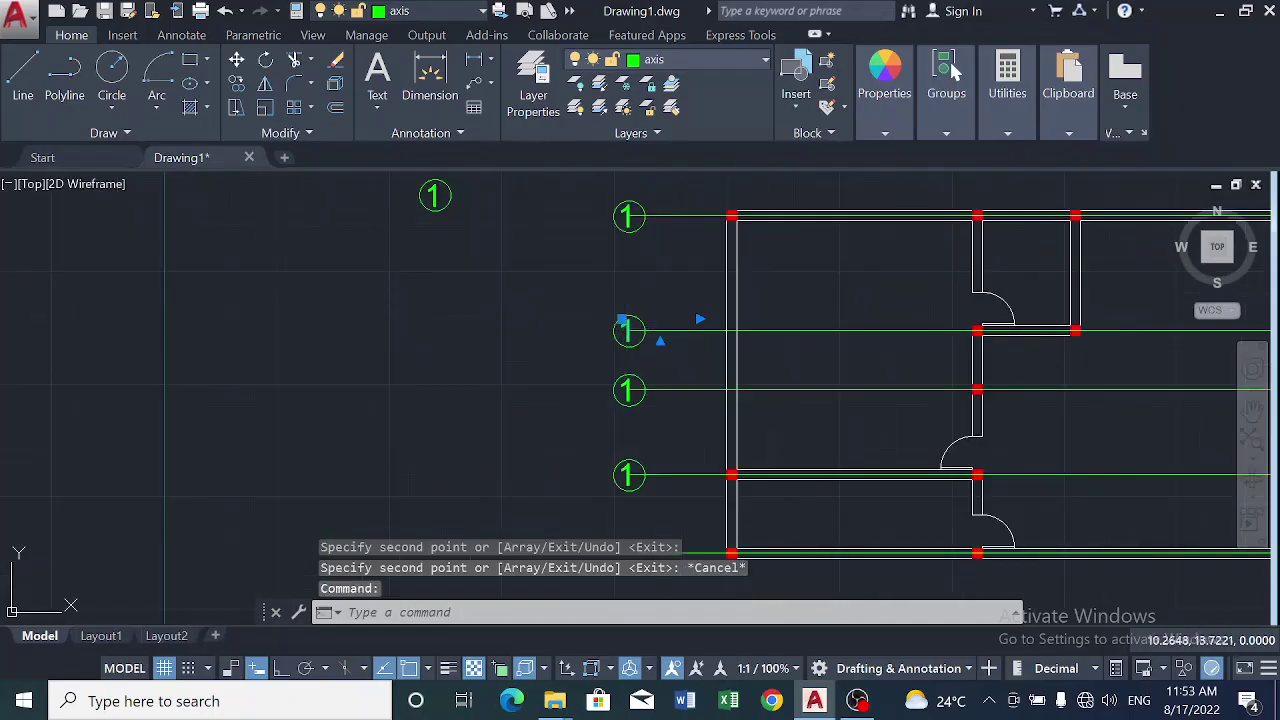
double_click(625, 330)
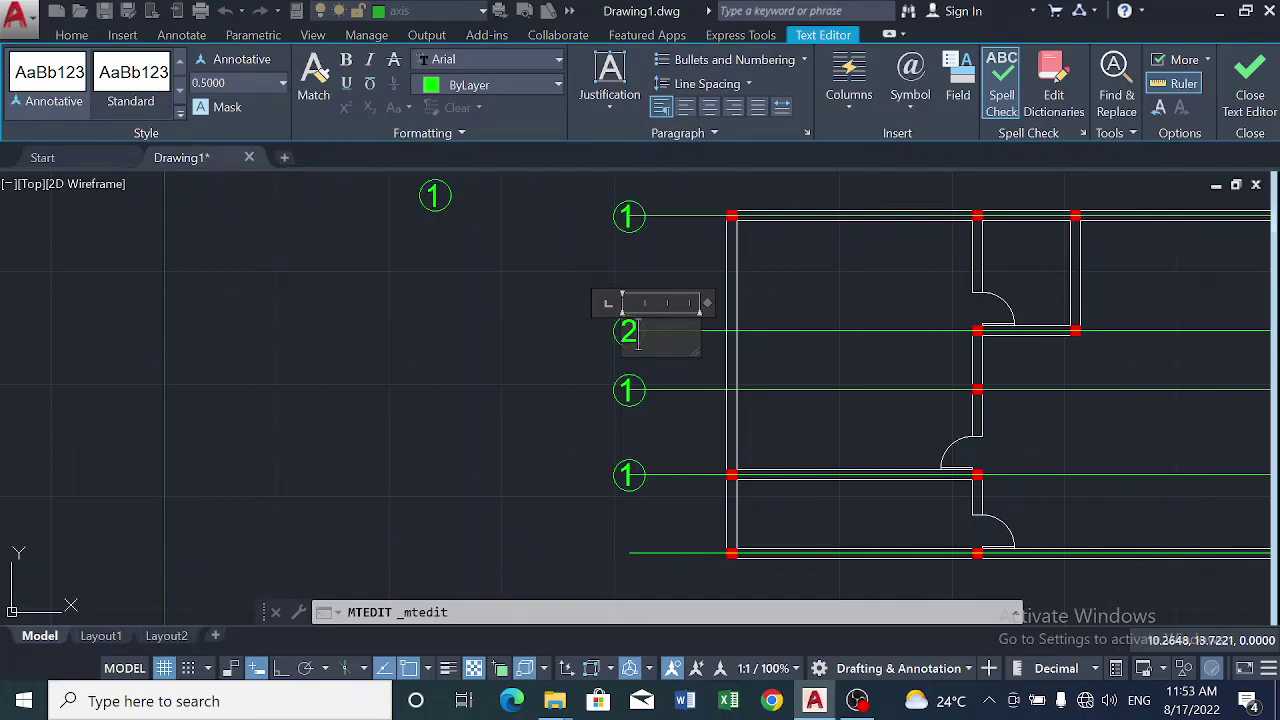
type("2")
left_click(570, 372)
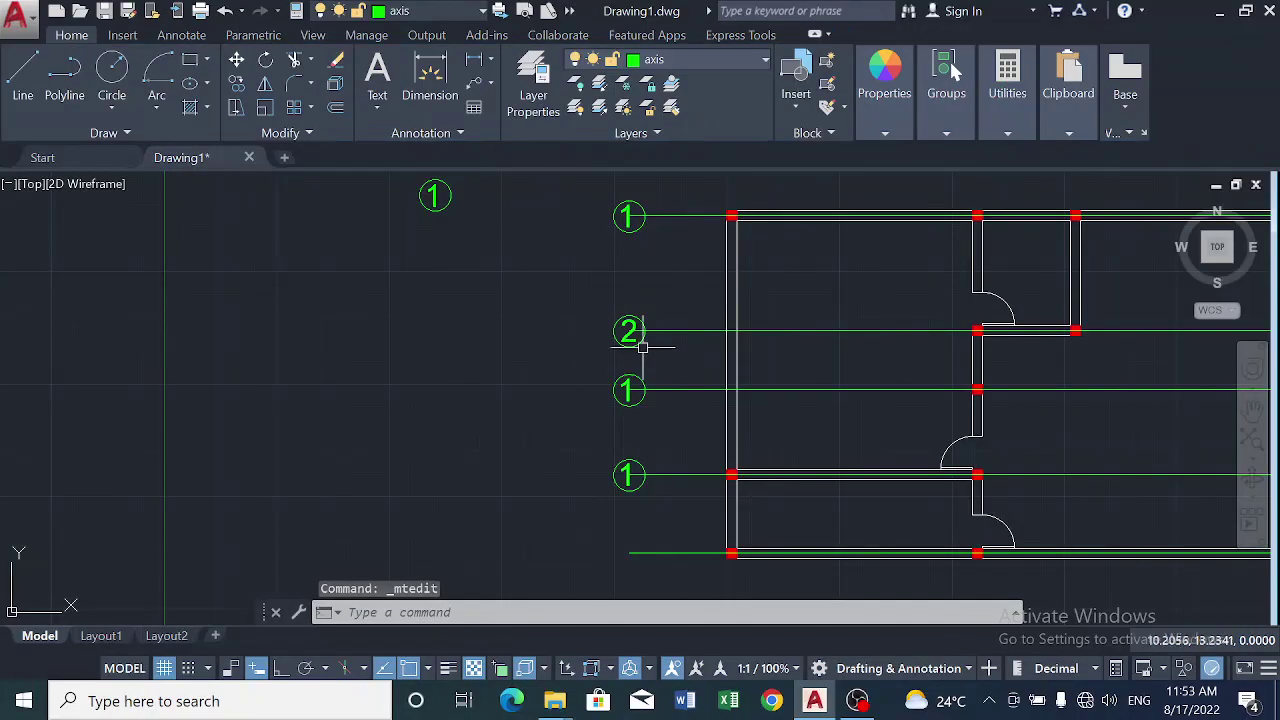
Change the number in the circle at the right end of the second axis line to 2.
scroll(652, 340, "down", 2)
scroll(659, 370, "up", 2)
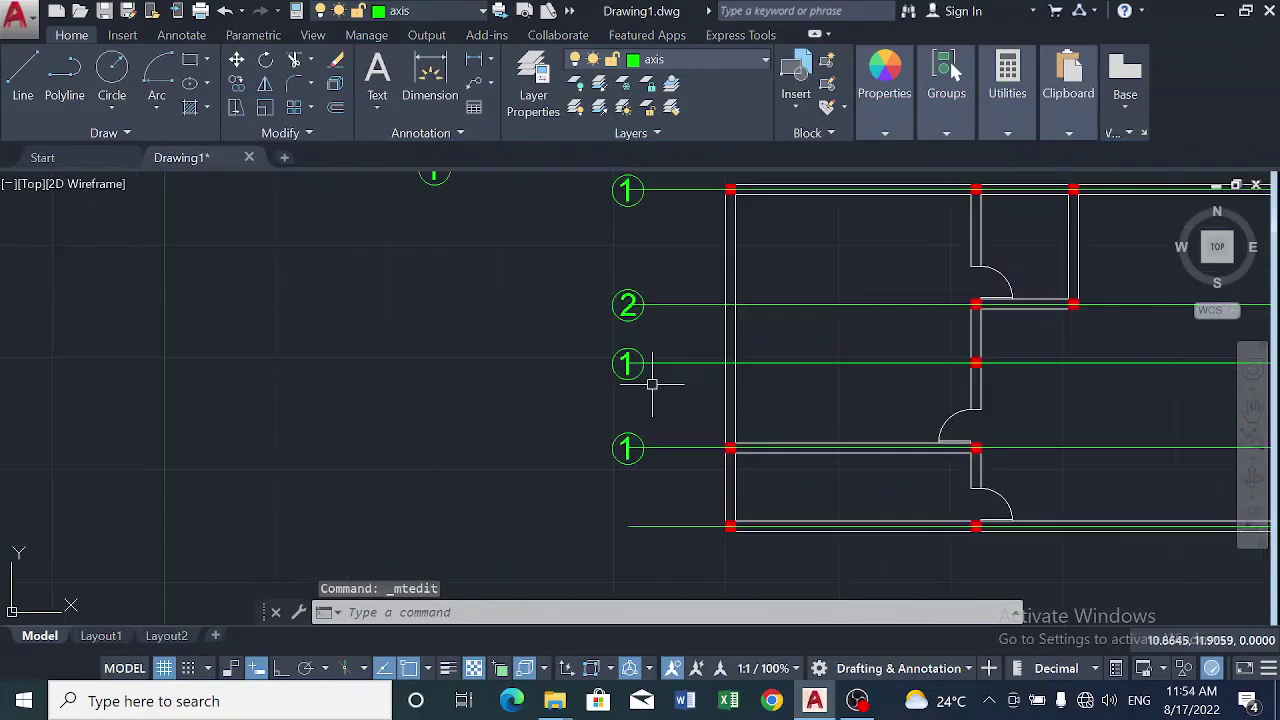
scroll(745, 359, "down", 3)
scroll(977, 282, "down", 5)
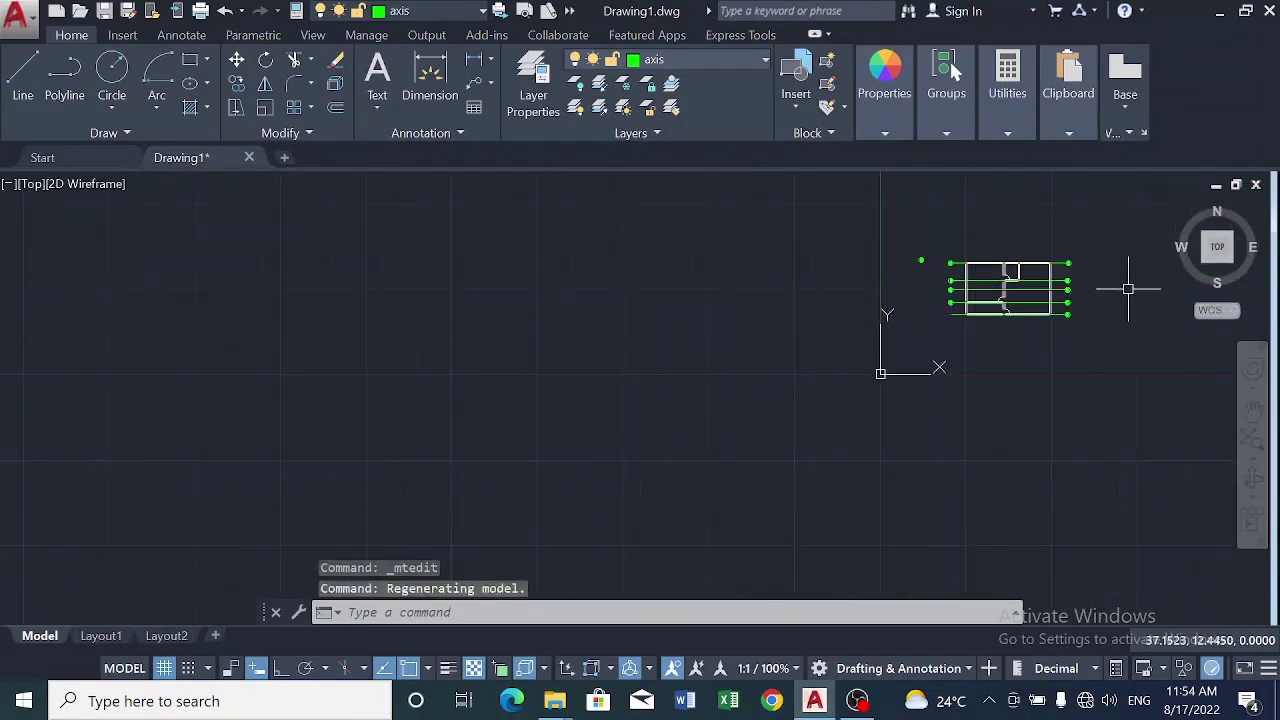
scroll(1063, 286, "up", 5)
scroll(1028, 286, "up", 4)
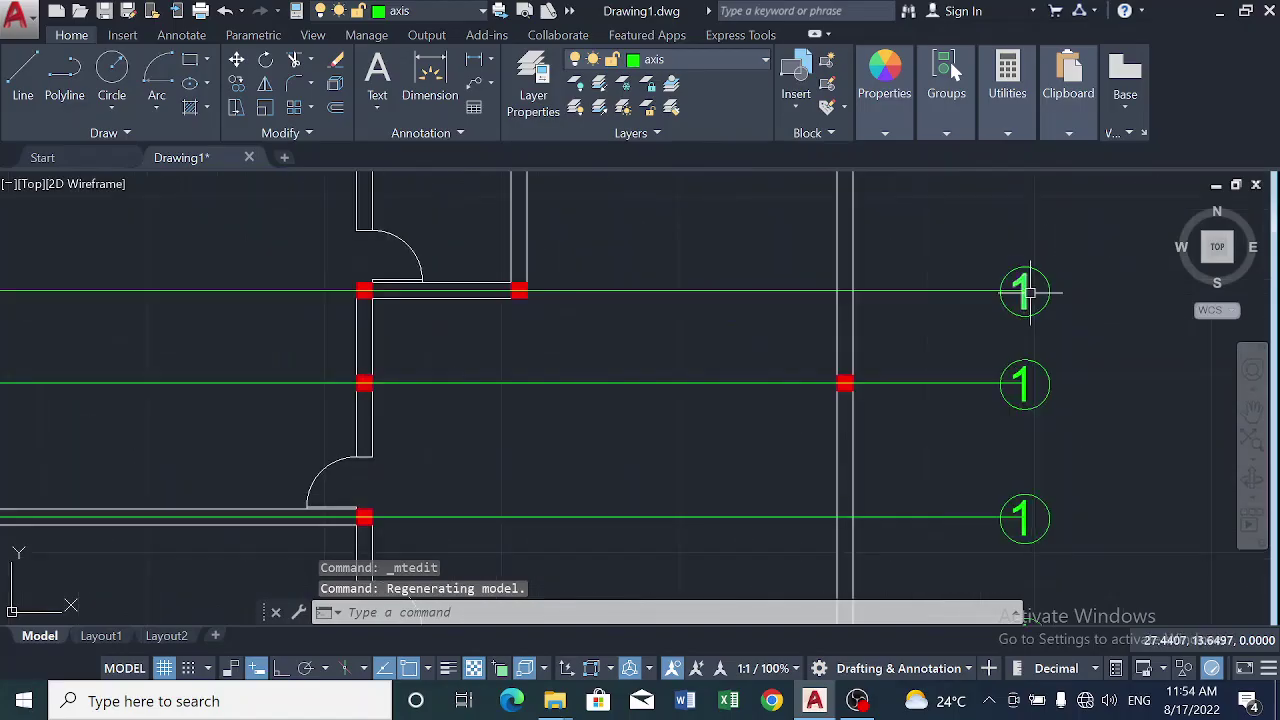
left_click(1025, 290)
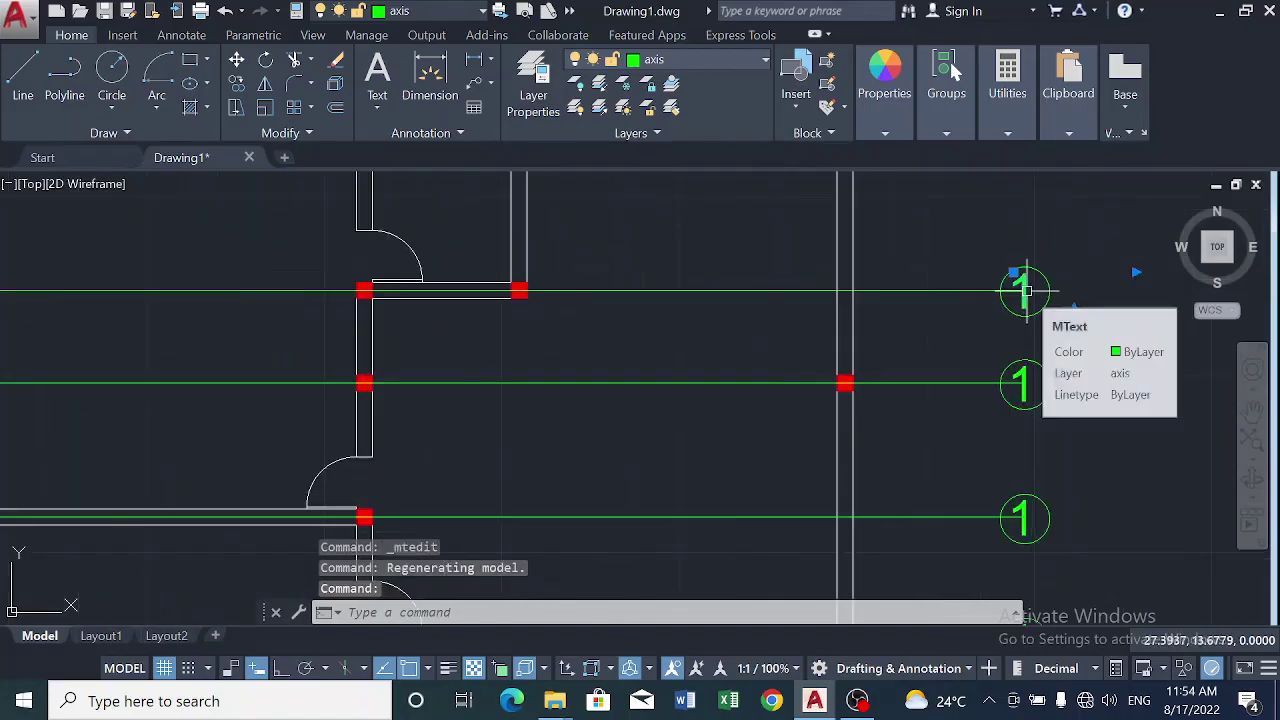
double_click(1019, 289)
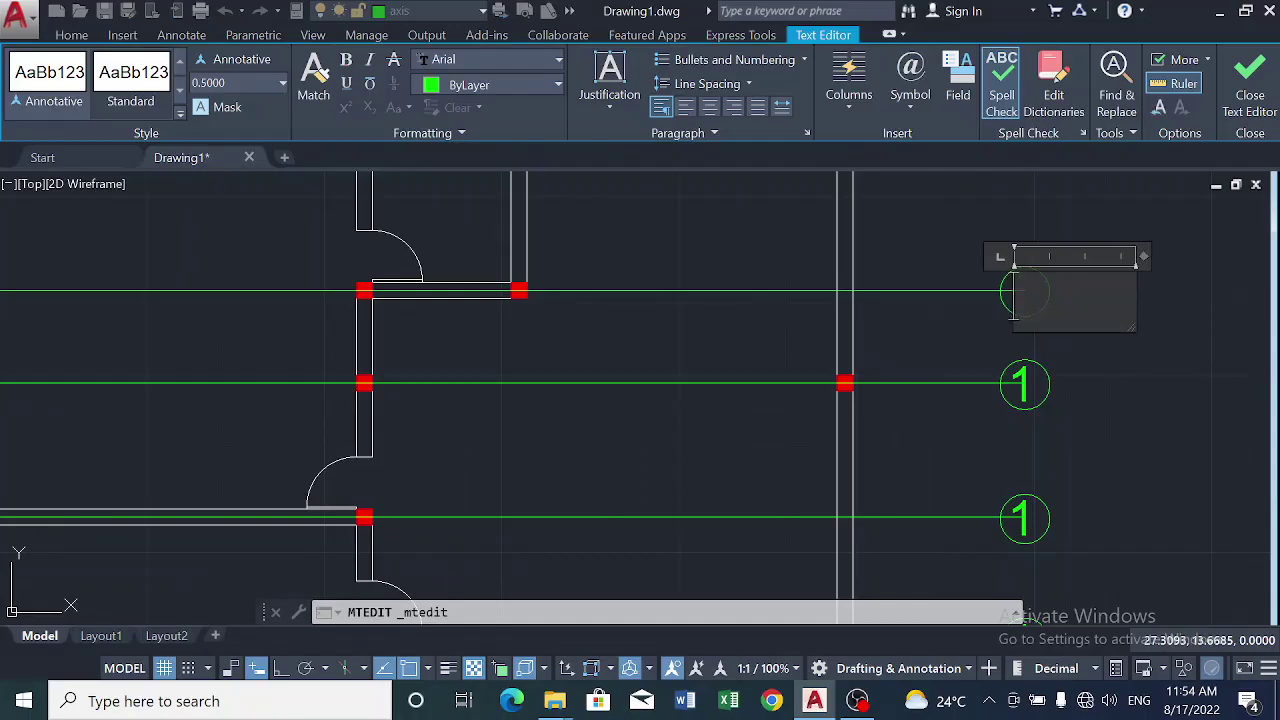
left_click(1108, 379)
left_click(1068, 389)
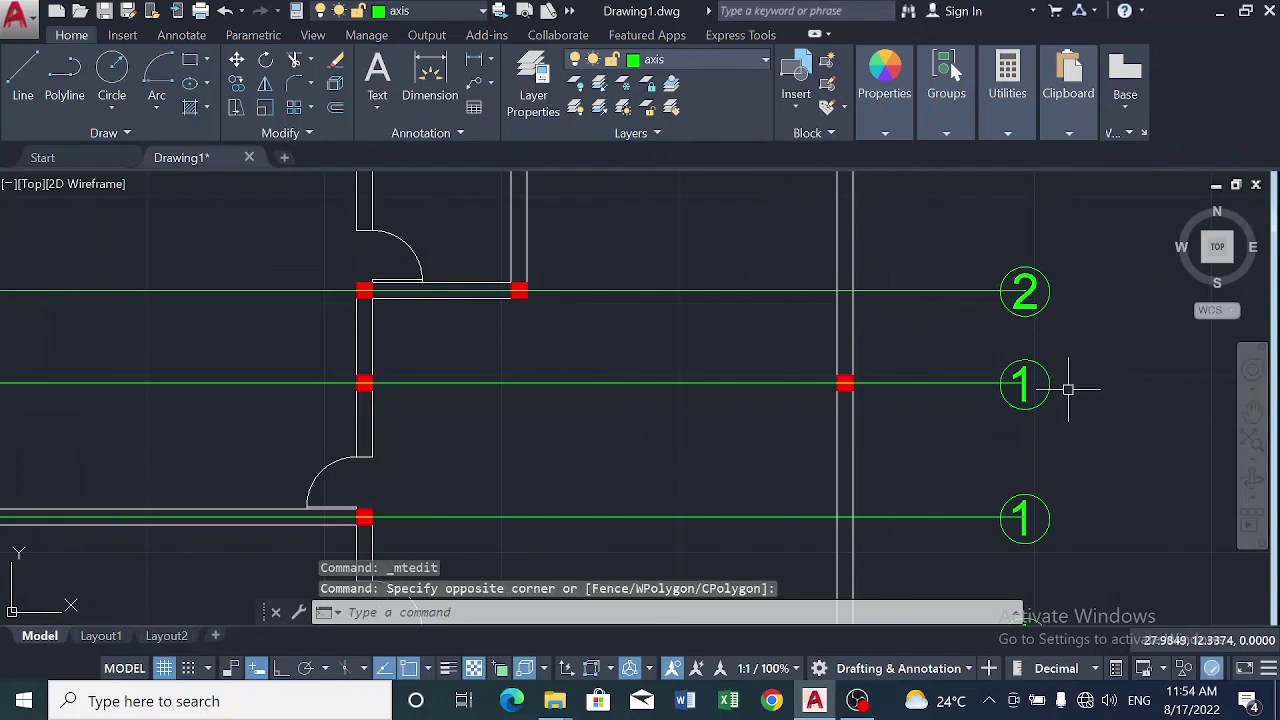
Change the number in the circle at the left end of the third axis line to 3.
scroll(1068, 389, "down", 3)
scroll(571, 432, "up", 2)
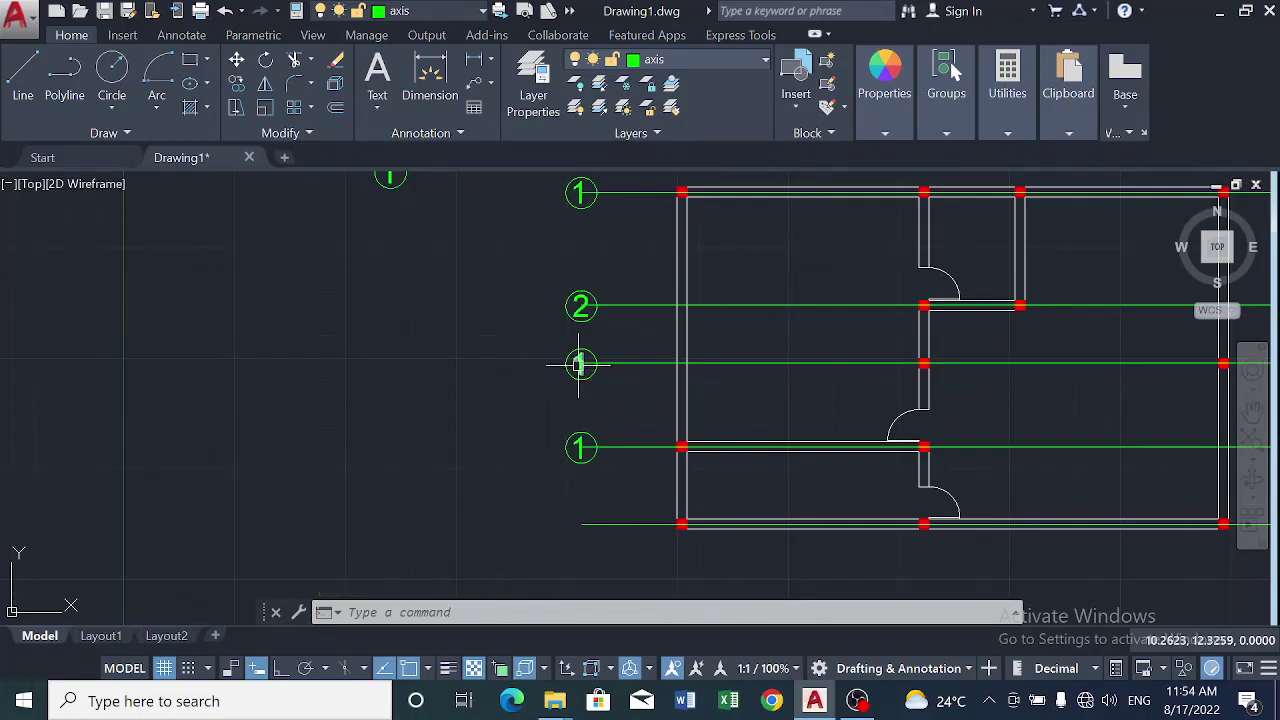
double_click(579, 364)
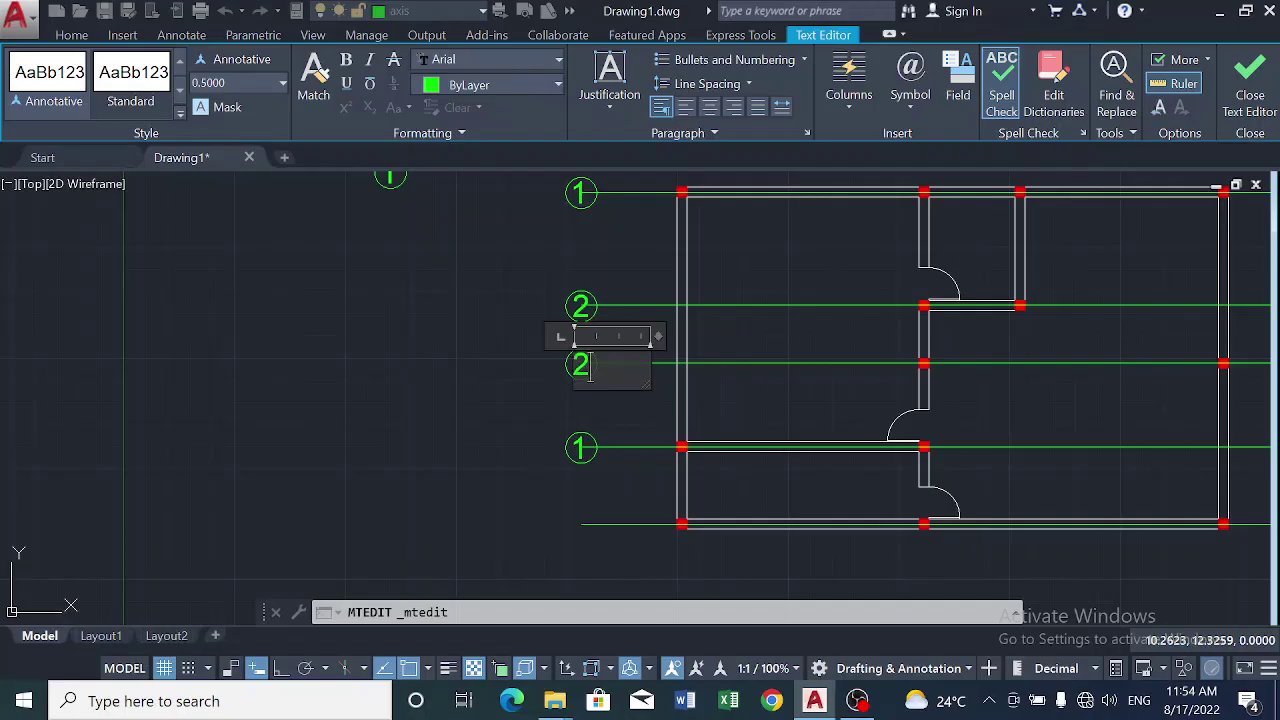
type("2")
key("BackSpace")
type("3")
left_click(520, 374)
Change the number in the circle at the right end of the third axis line to 3.
scroll(522, 375, "down", 2)
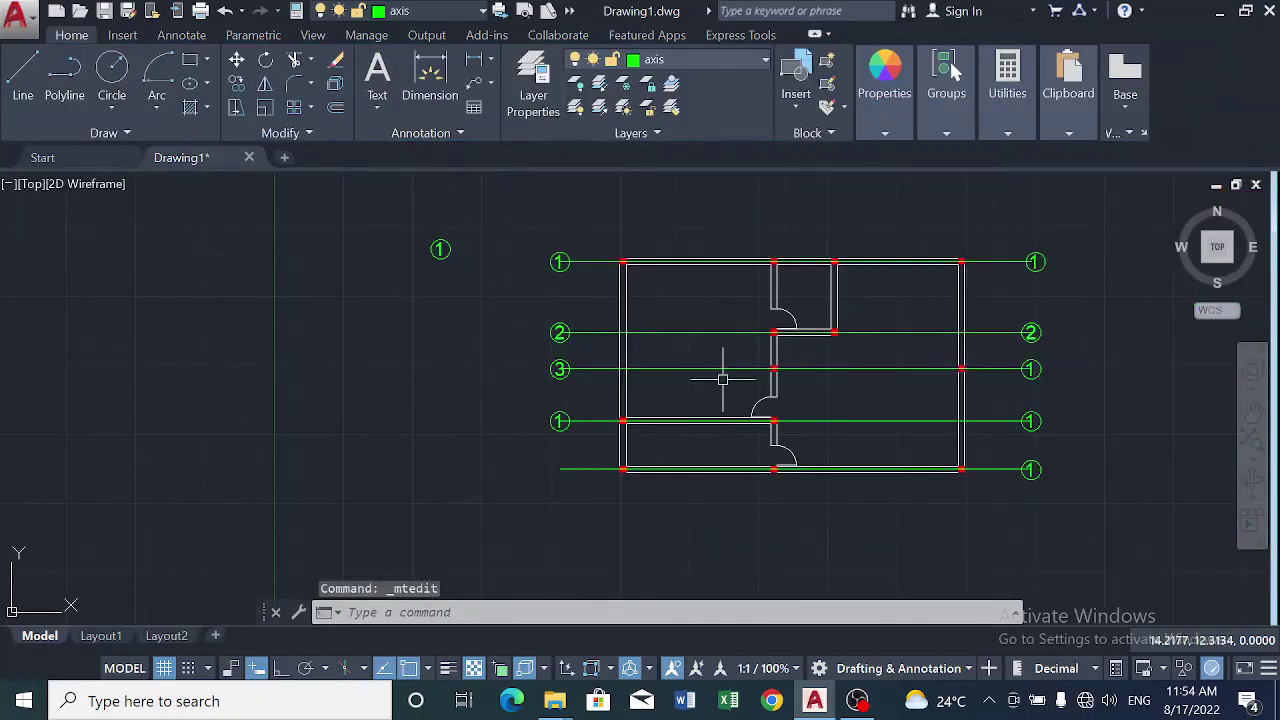
scroll(1084, 386, "up", 2)
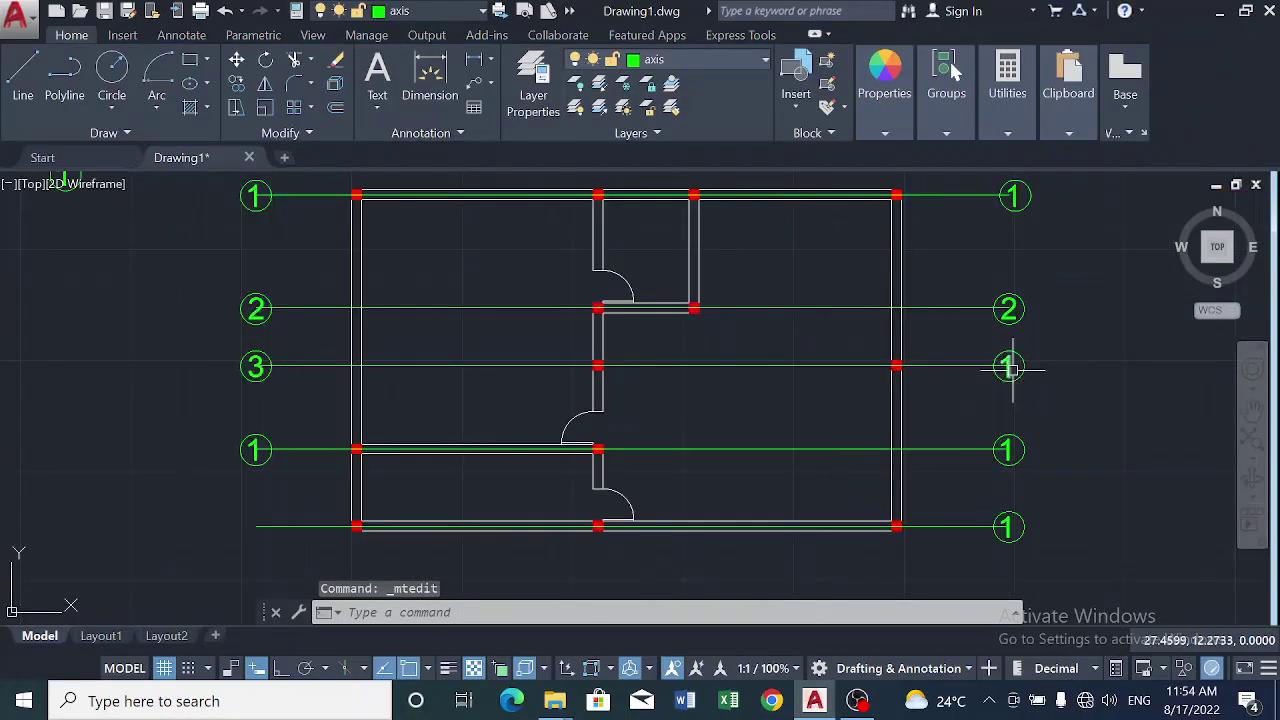
scroll(1012, 369, "up", 2)
double_click(1003, 362)
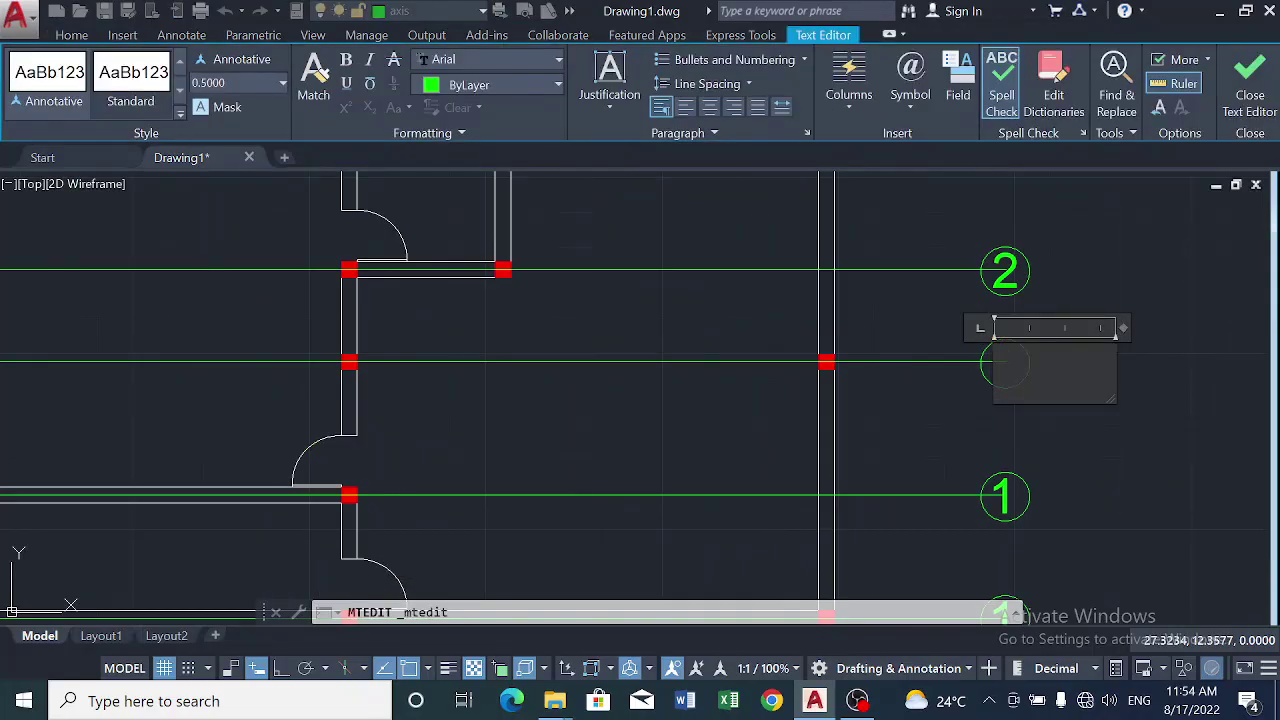
left_click(954, 414)
Change the number in the circle at the left end of the fourth axis line to 4.
scroll(951, 411, "down", 4)
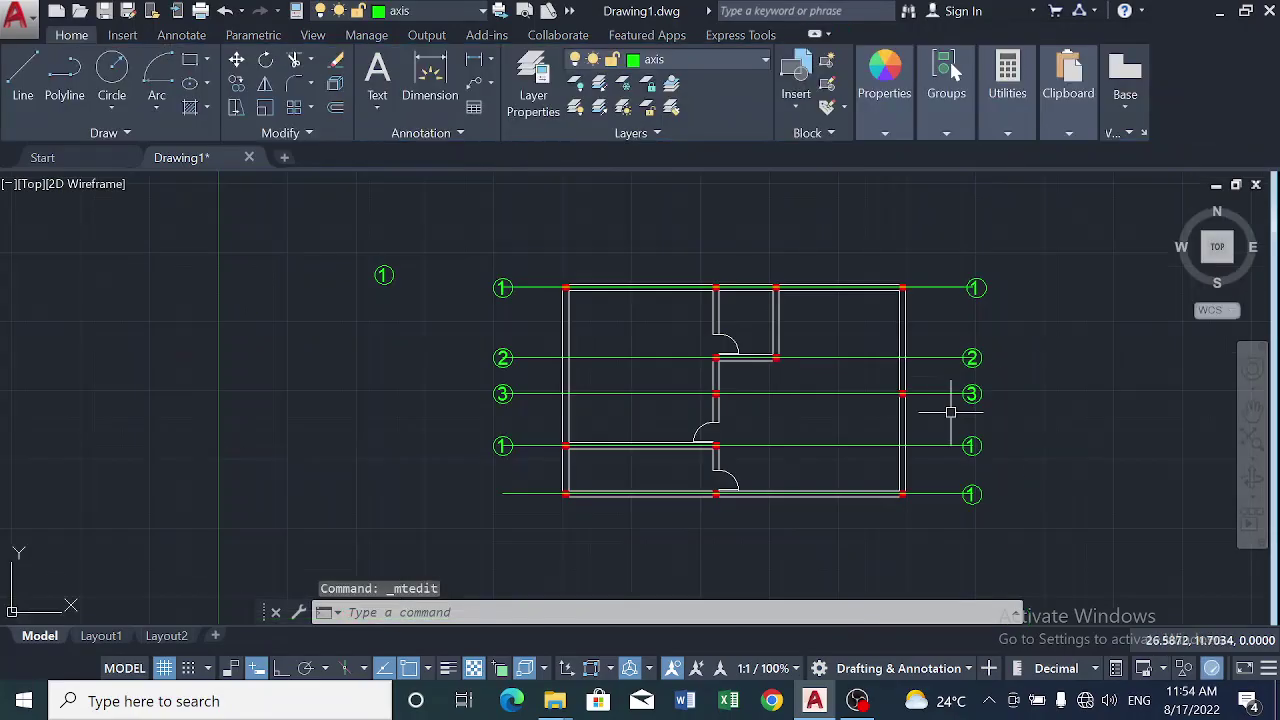
scroll(511, 459, "up", 6)
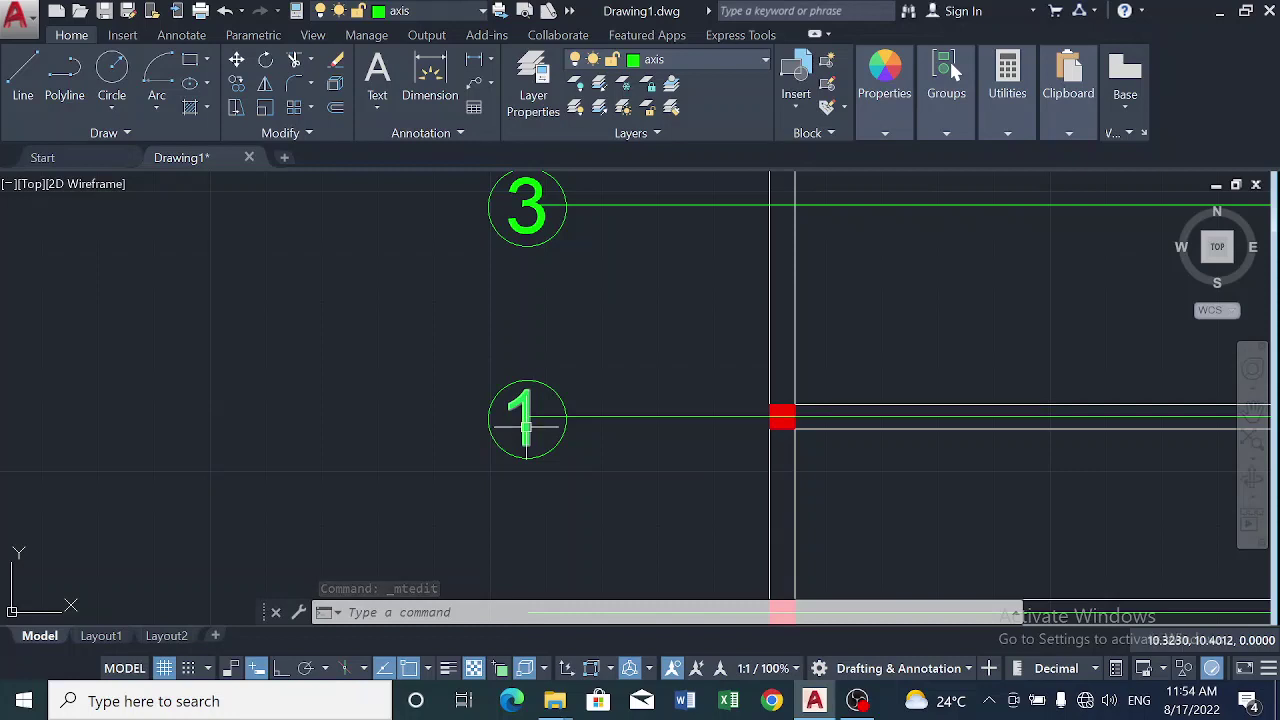
double_click(526, 428)
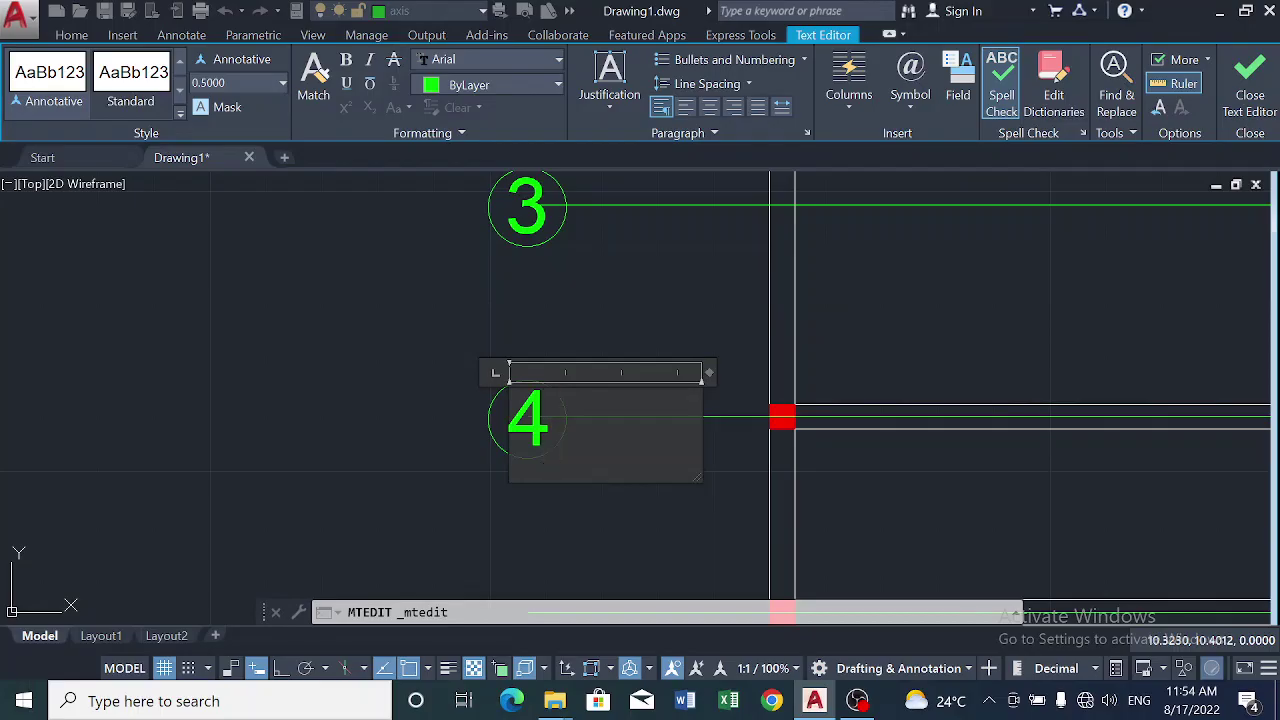
left_click(582, 540)
Change the number in the circle at the right end of the fourth axis line to 4.
scroll(777, 463, "down", 6)
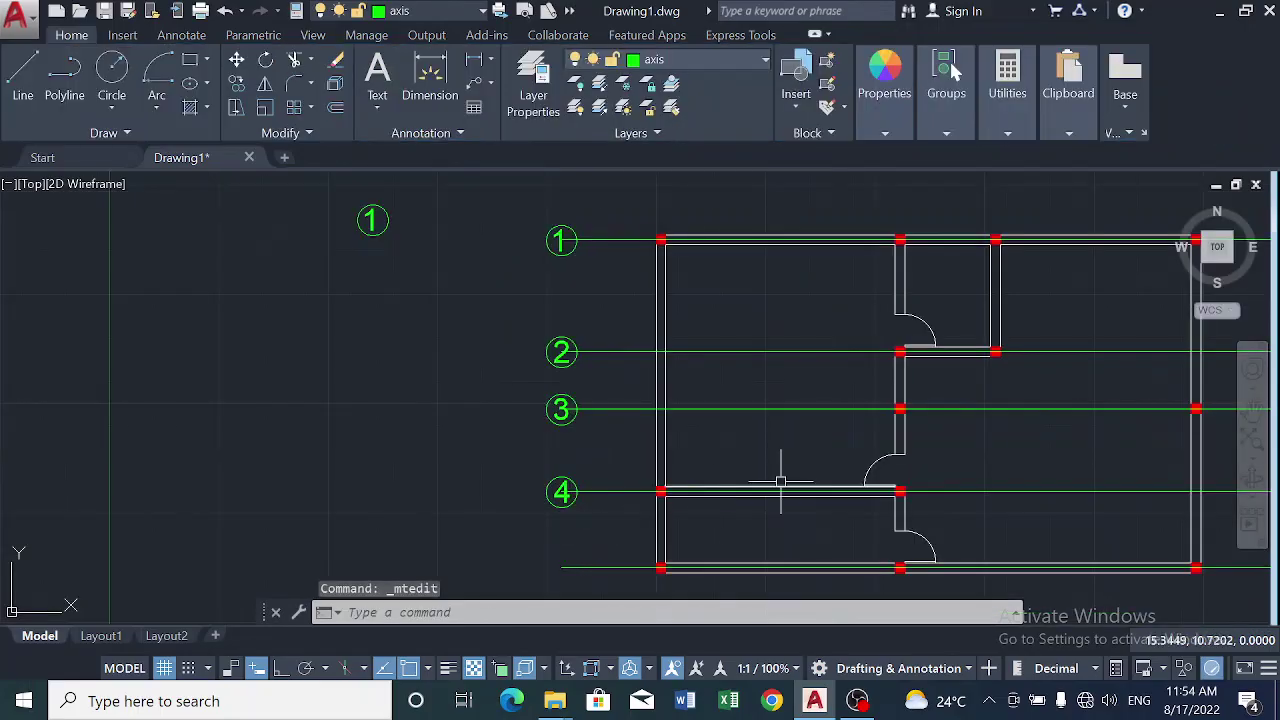
scroll(987, 492, "up", 6)
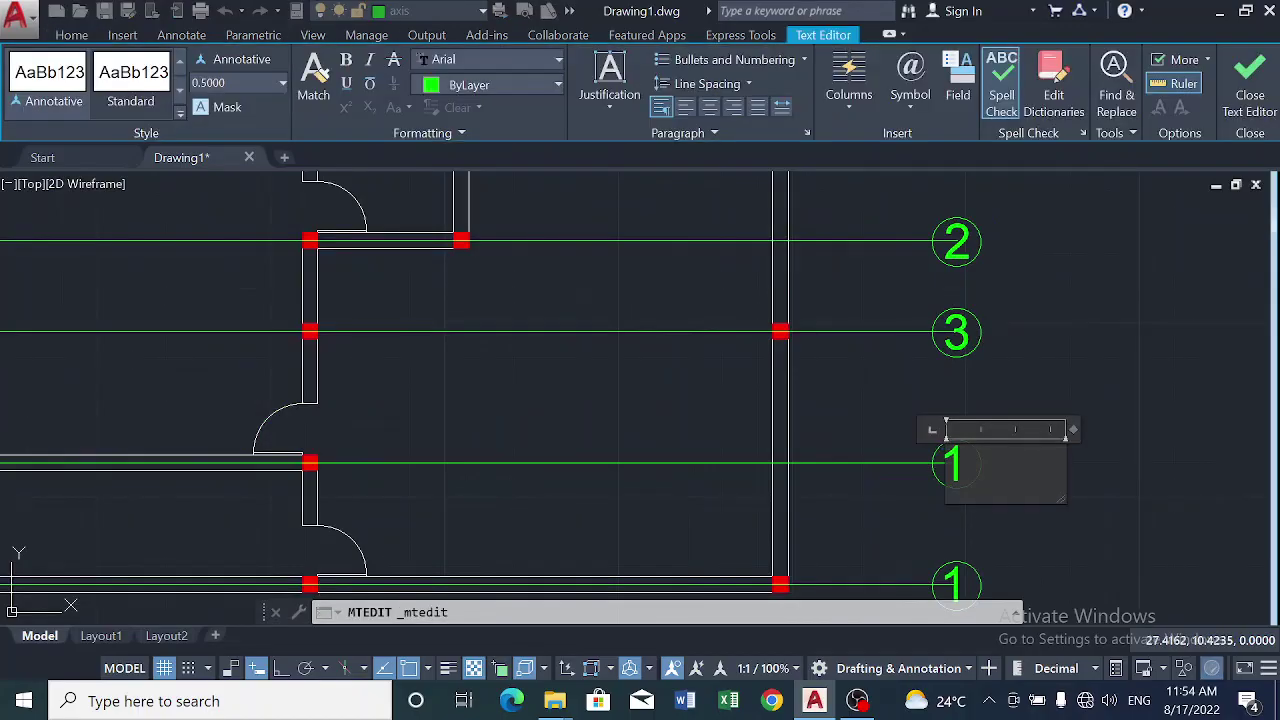
key("BackSpace")
type("4")
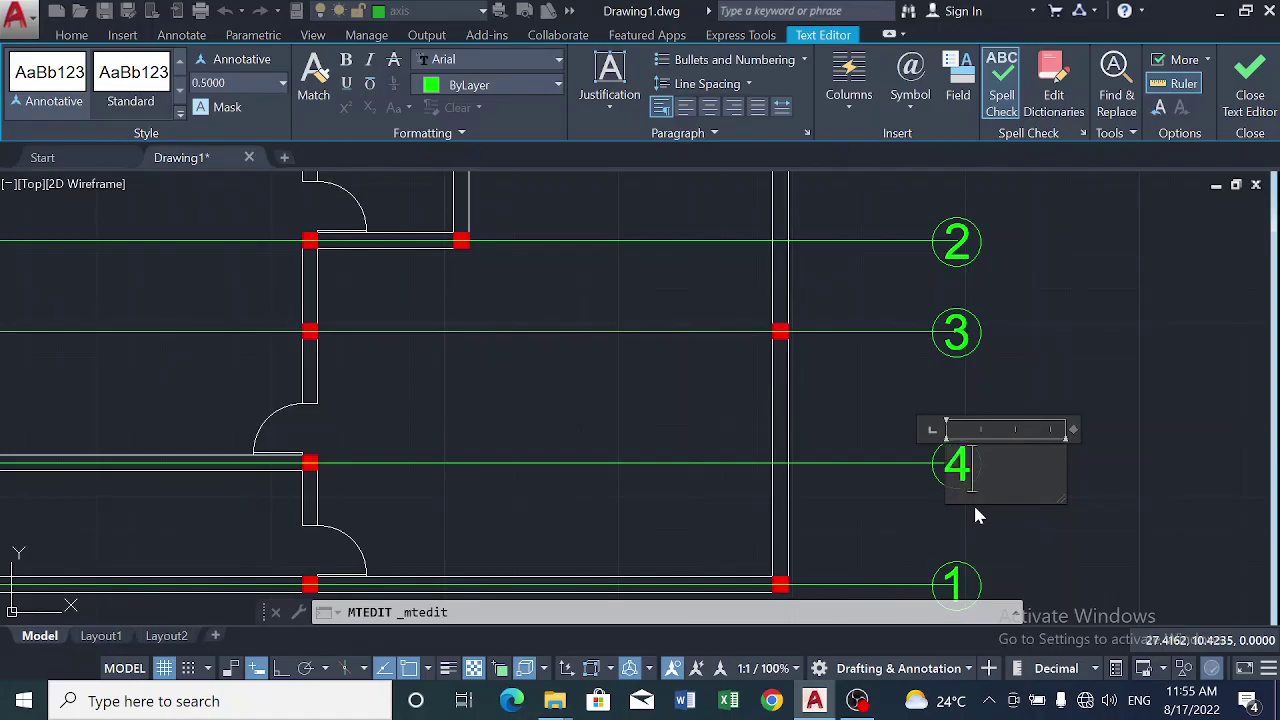
left_click(1030, 533)
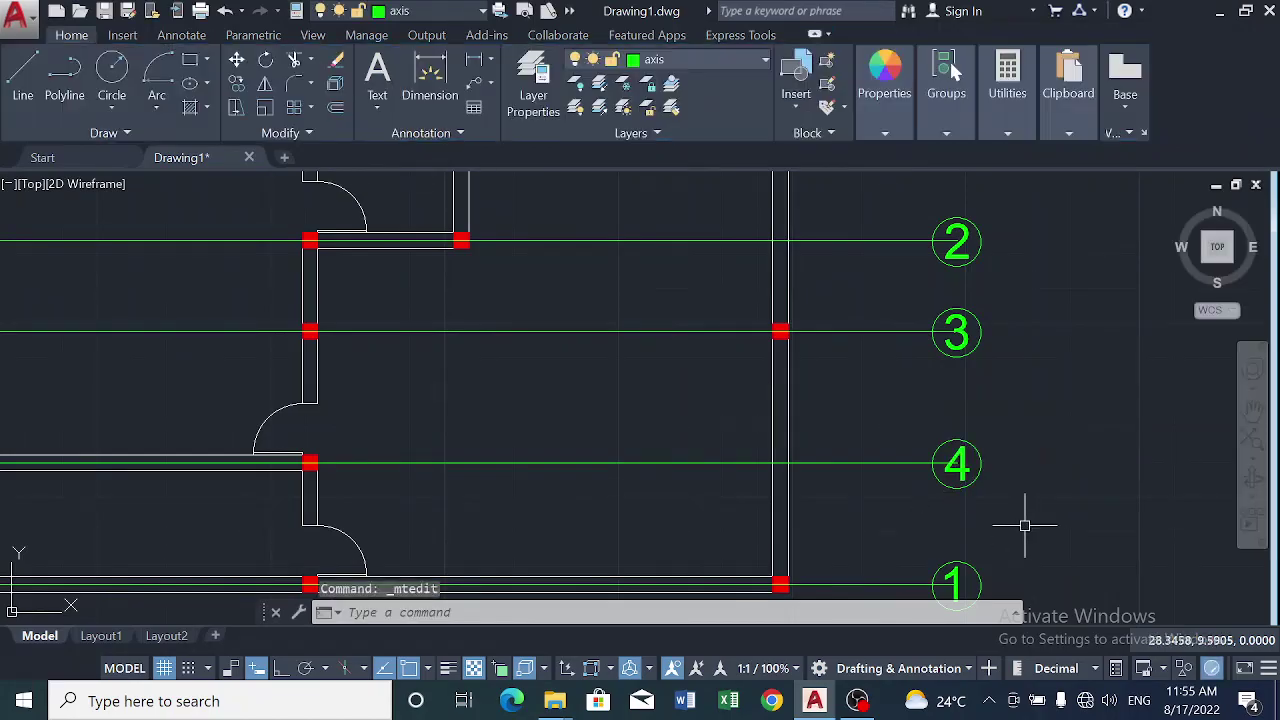
Change the number in the circle at the right end of the fifth axis line to 5.
scroll(1003, 517, "down", 4)
scroll(986, 563, "up", 4)
left_click(990, 513)
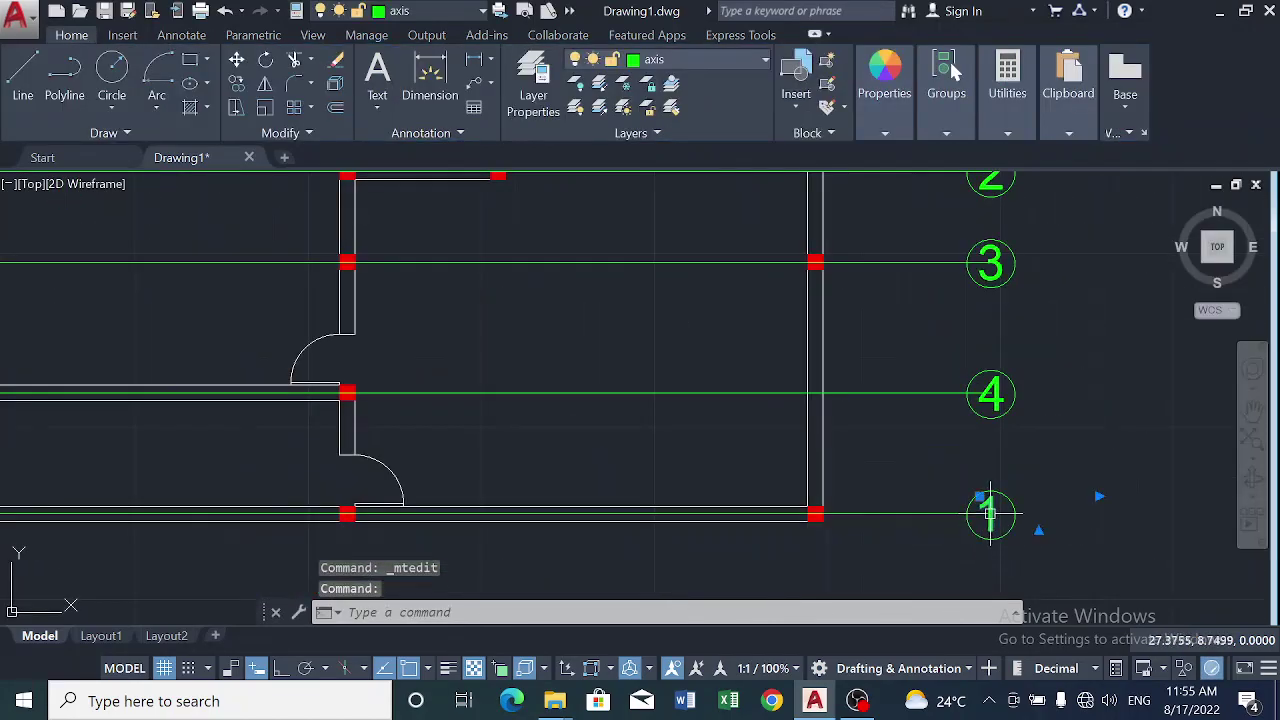
left_click(988, 513)
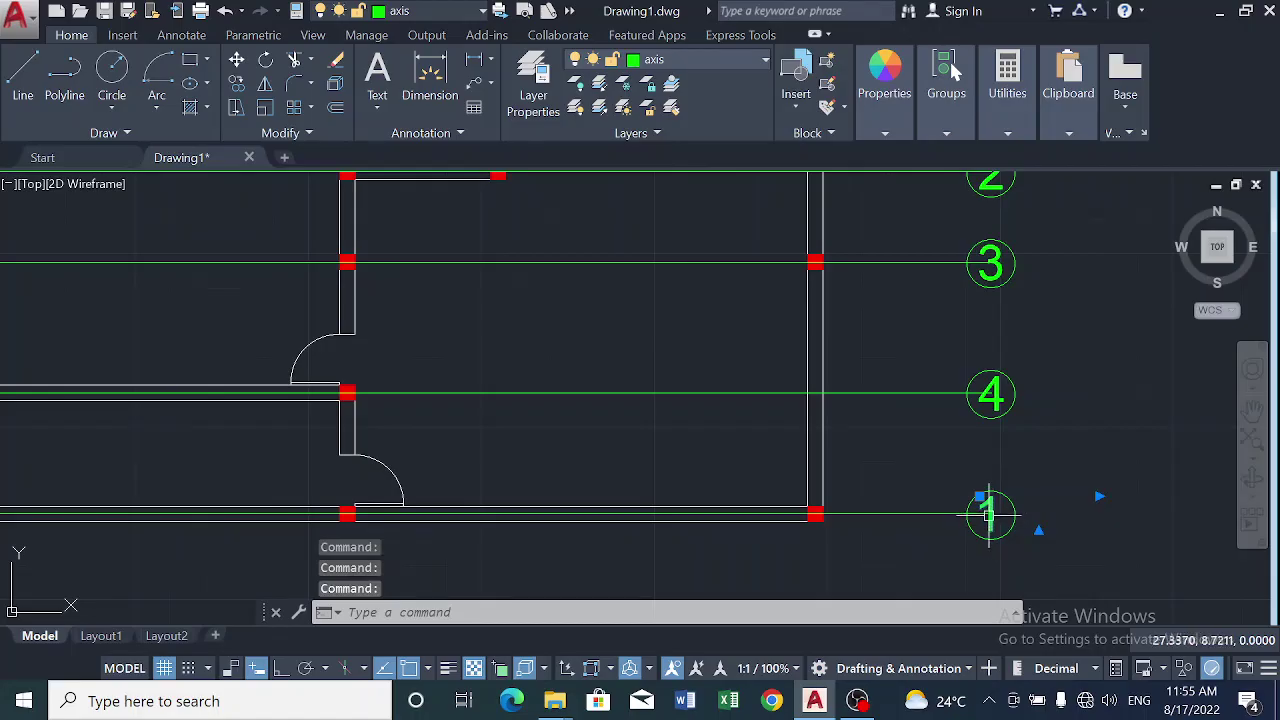
double_click(988, 513)
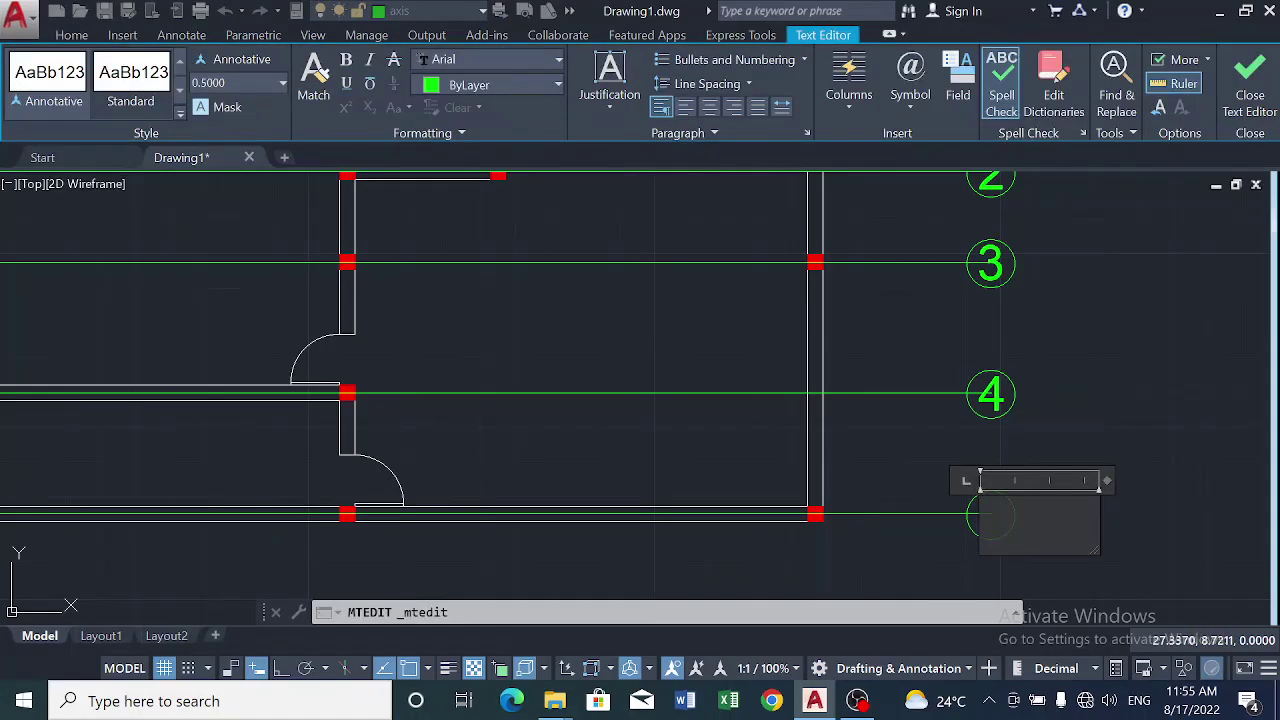
type("5")
left_click(928, 528)
Copy the circle numbered 5 with its text from the right end to the left end of the fifth axis line.
scroll(879, 476, "down", 5)
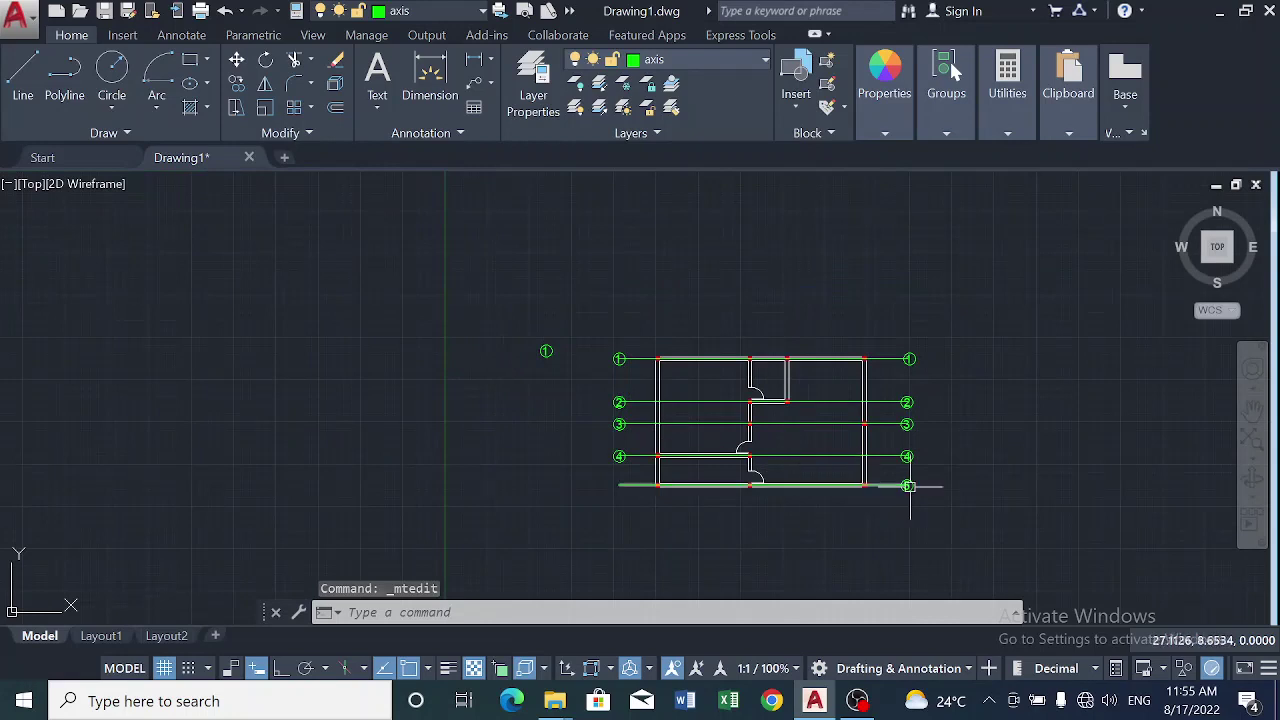
scroll(908, 486, "up", 5)
left_click(884, 470)
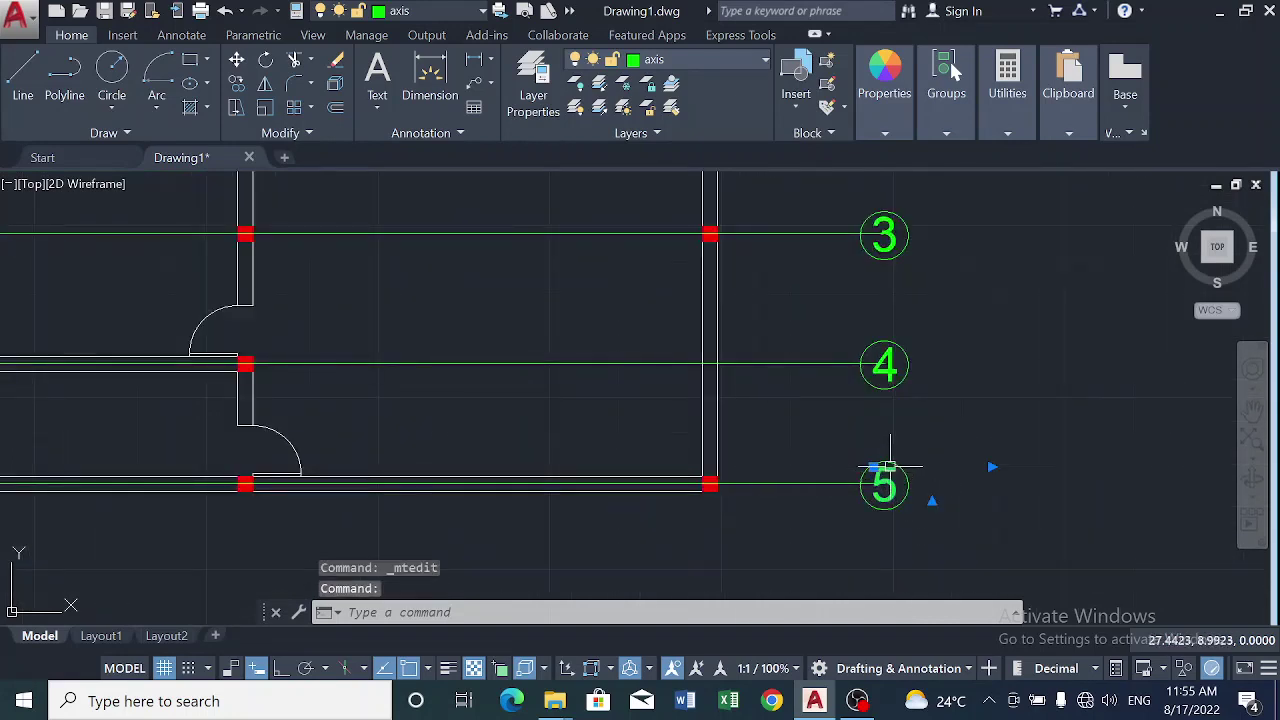
left_click(872, 470)
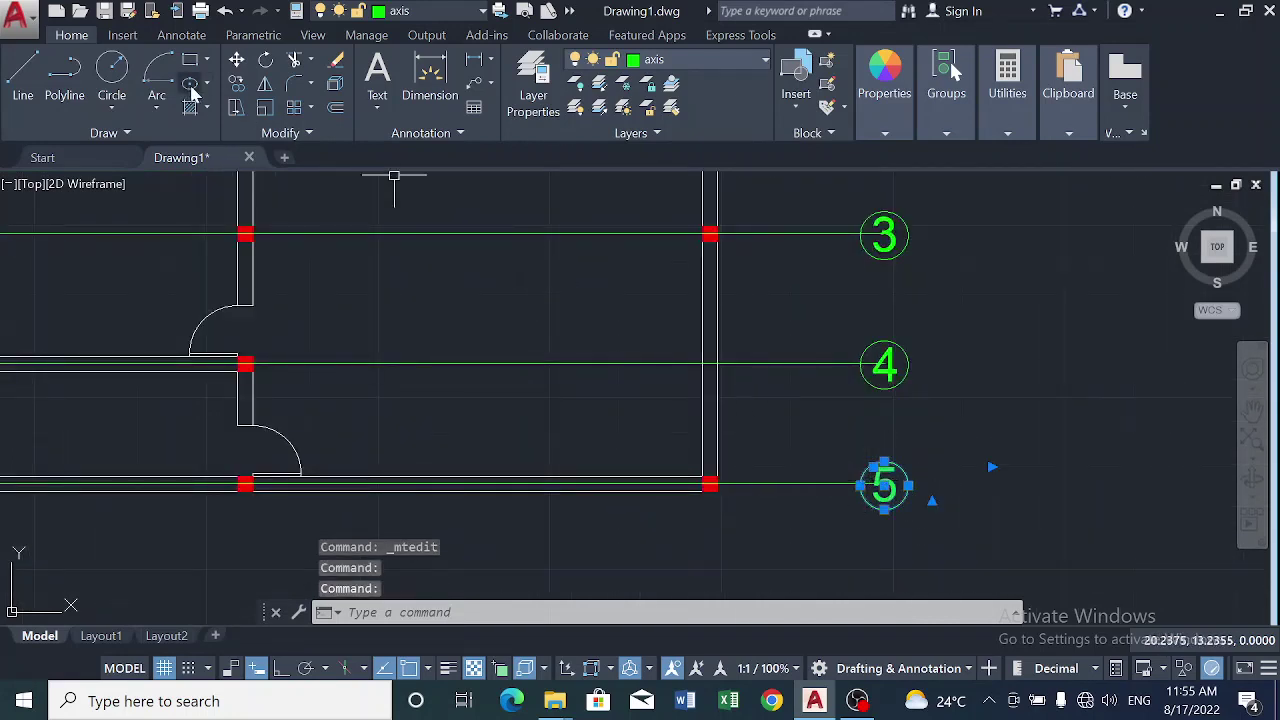
left_click(237, 86)
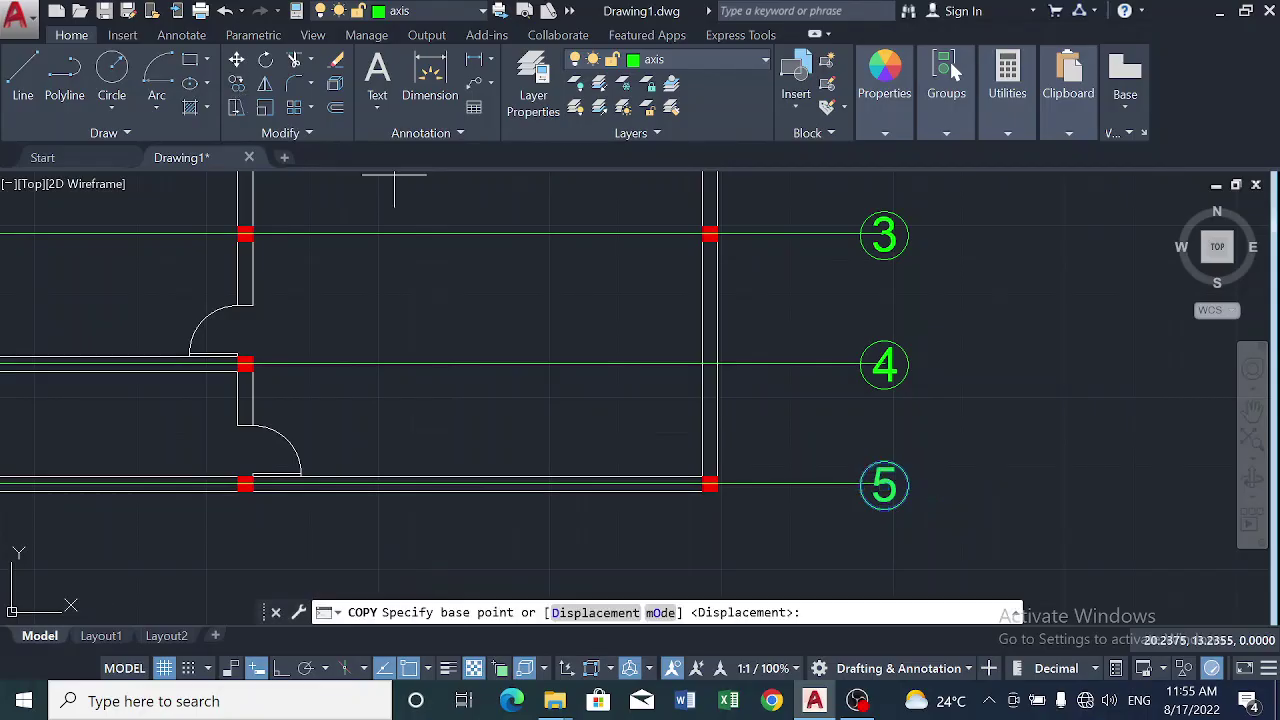
left_click(882, 484)
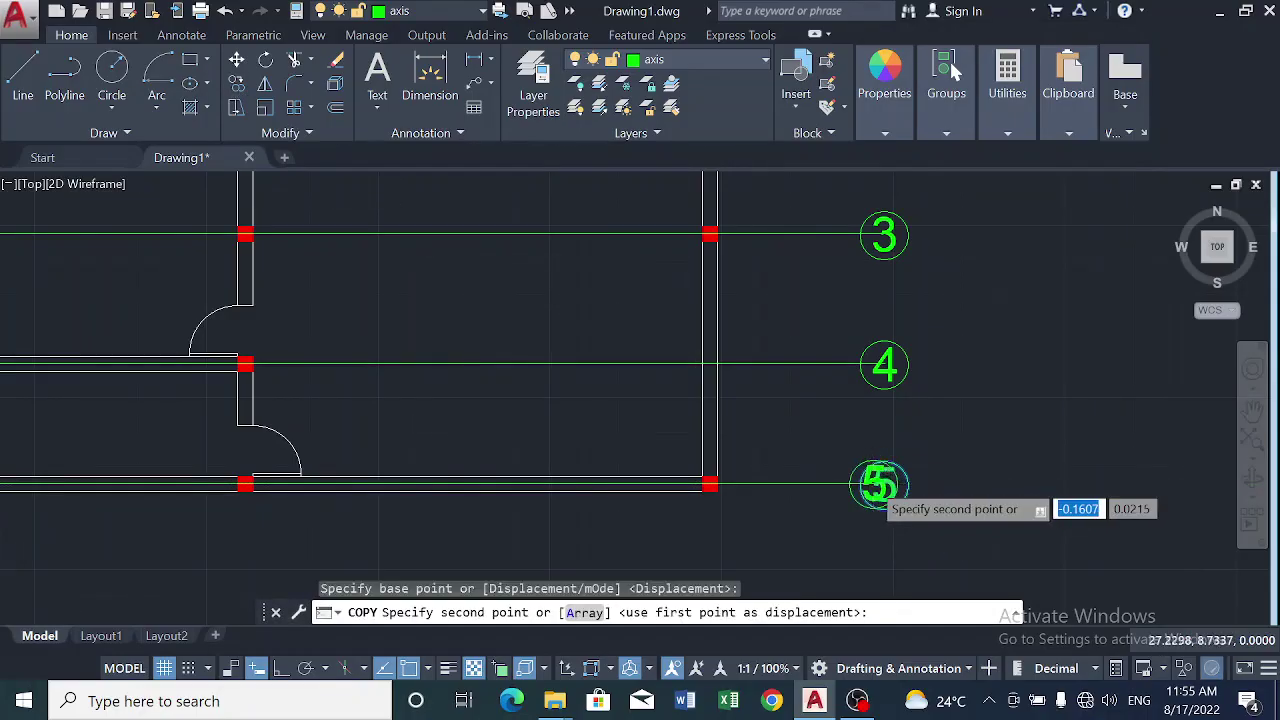
scroll(871, 482, "down", 6)
scroll(597, 483, "up", 2)
scroll(597, 483, "up", 4)
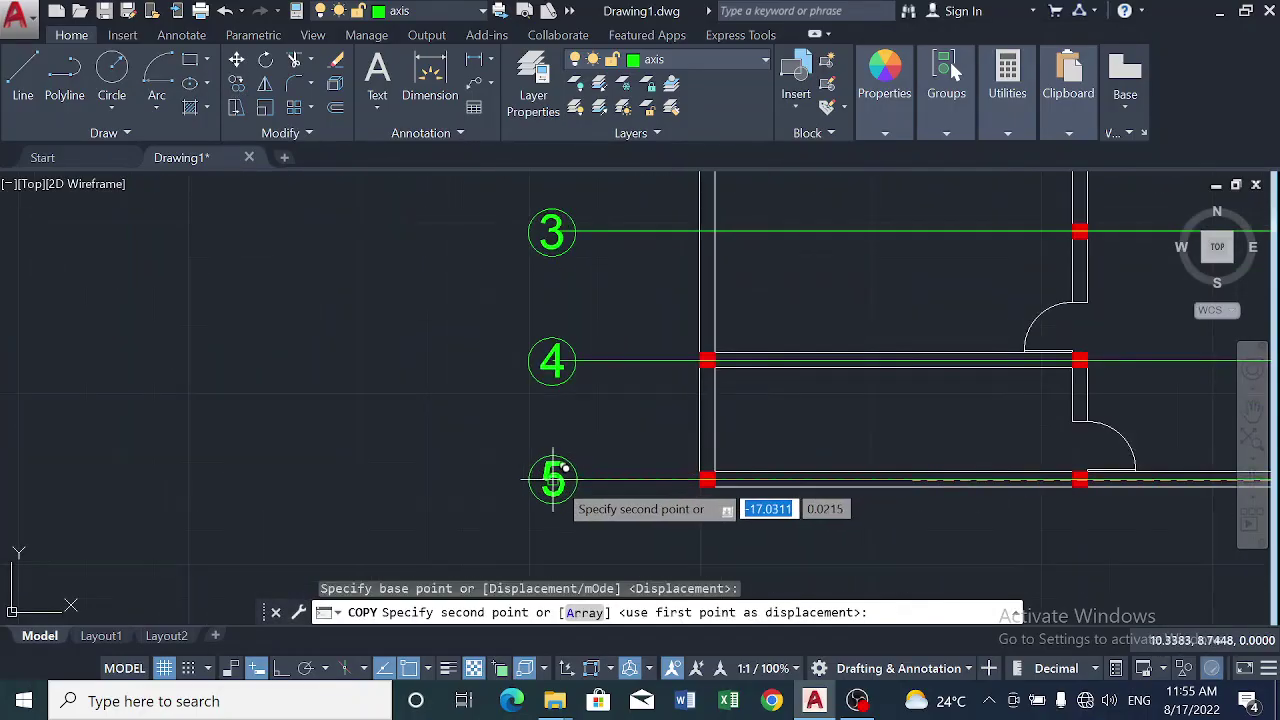
left_click(553, 480)
key("Escape")
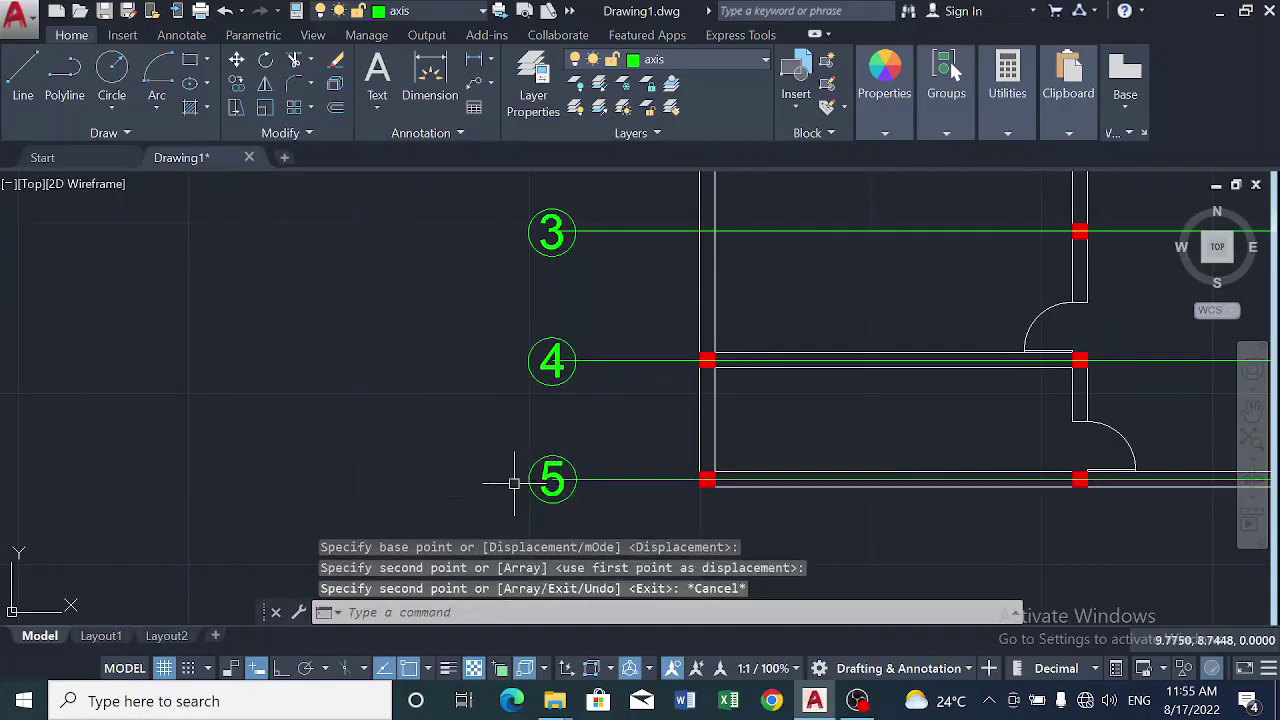
Trim the parts of the first and second axis lines that run inside the circles at their left ends.
scroll(513, 483, "down", 4)
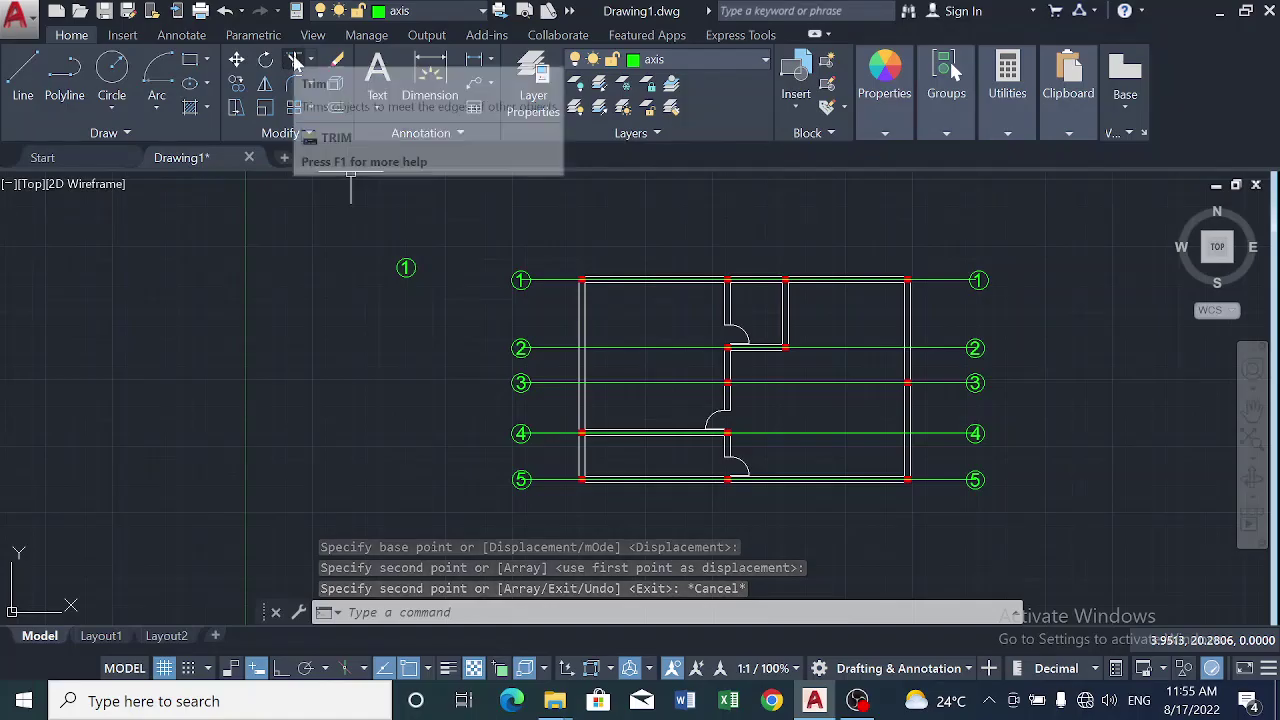
left_click(296, 62)
scroll(520, 283, "up", 6)
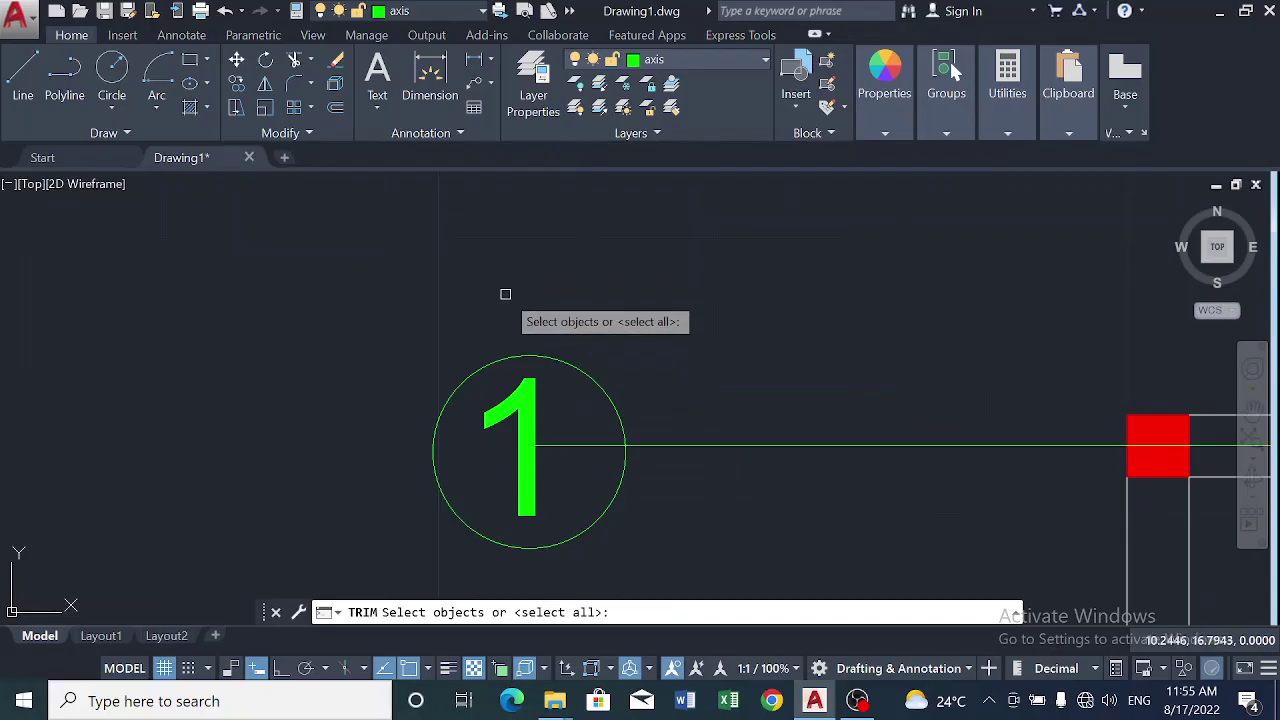
key("Return")
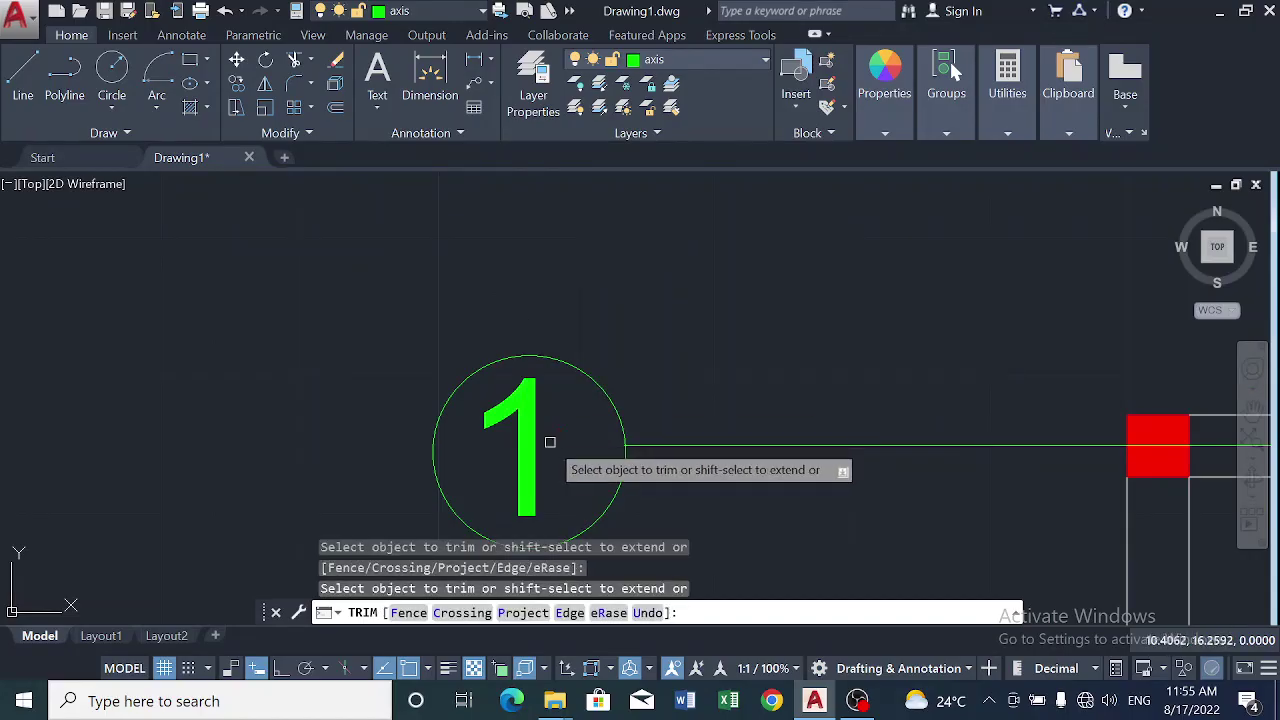
scroll(550, 440, "down", 3)
scroll(591, 466, "down", 2)
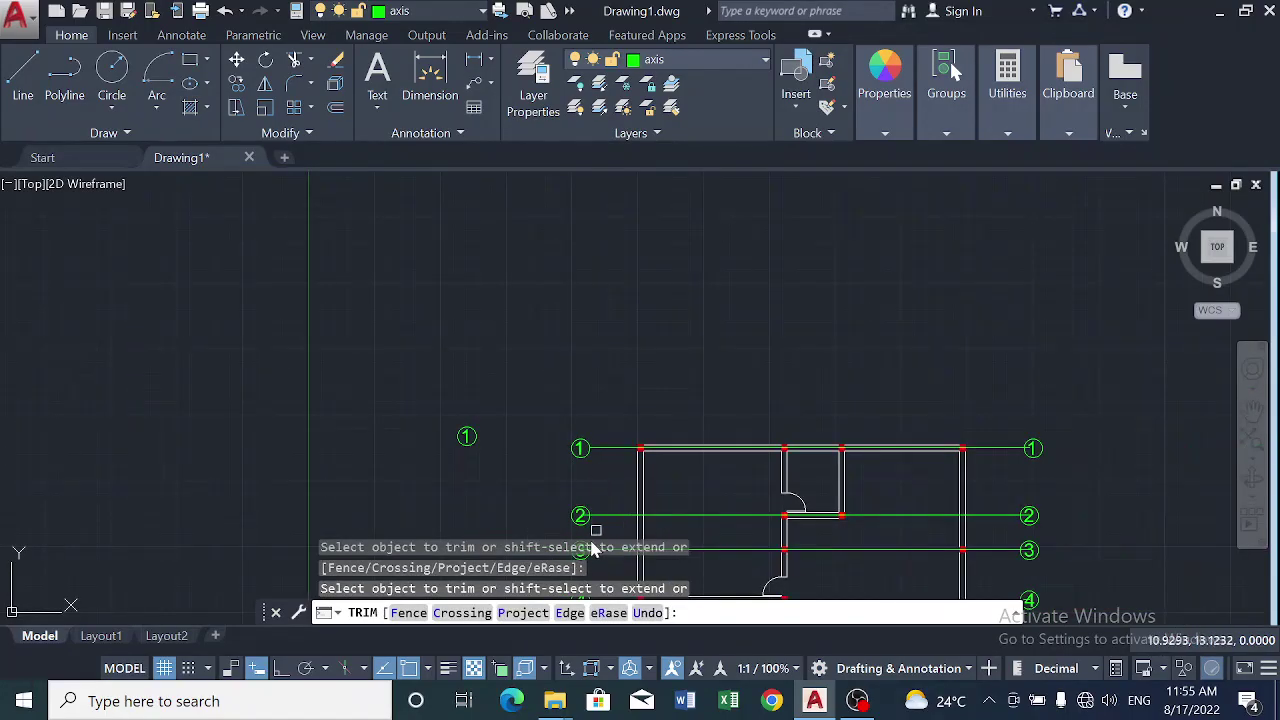
scroll(588, 522, "up", 8)
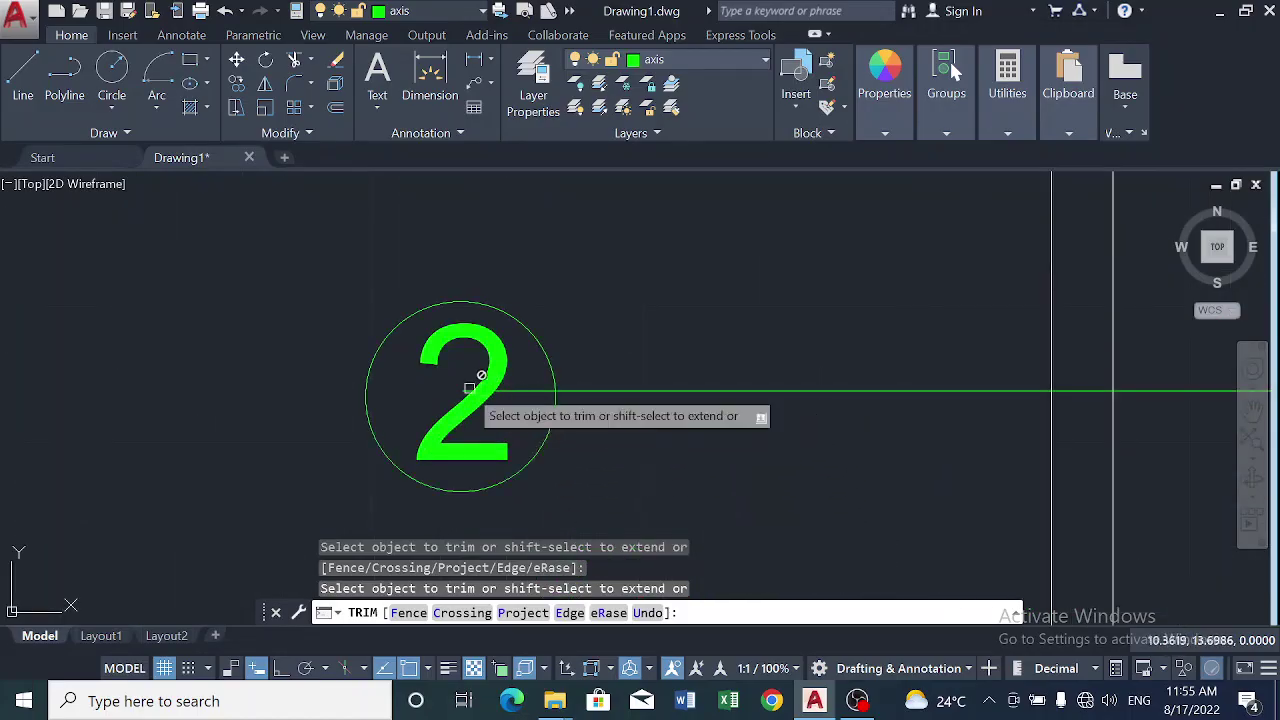
scroll(600, 440, "down", 6)
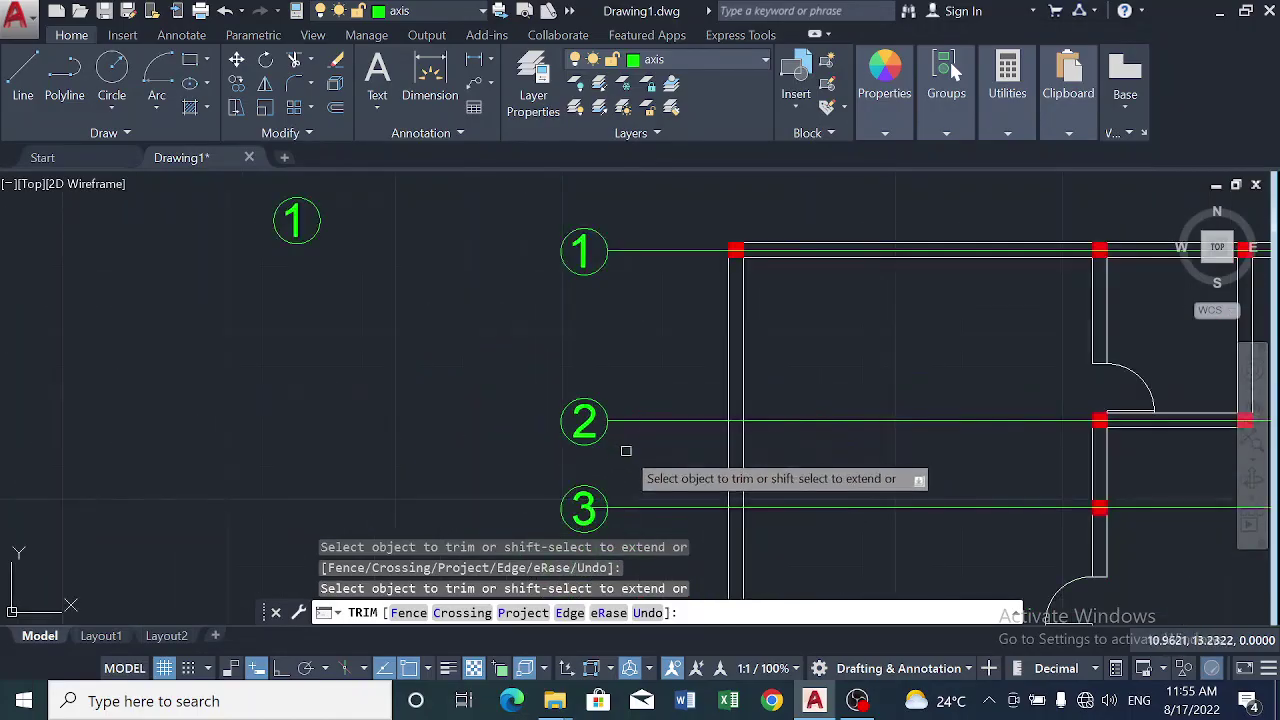
Trim the third, fourth and fifth axis lines inside the circles at their left ends.
scroll(616, 500, "up", 2)
scroll(616, 507, "up", 6)
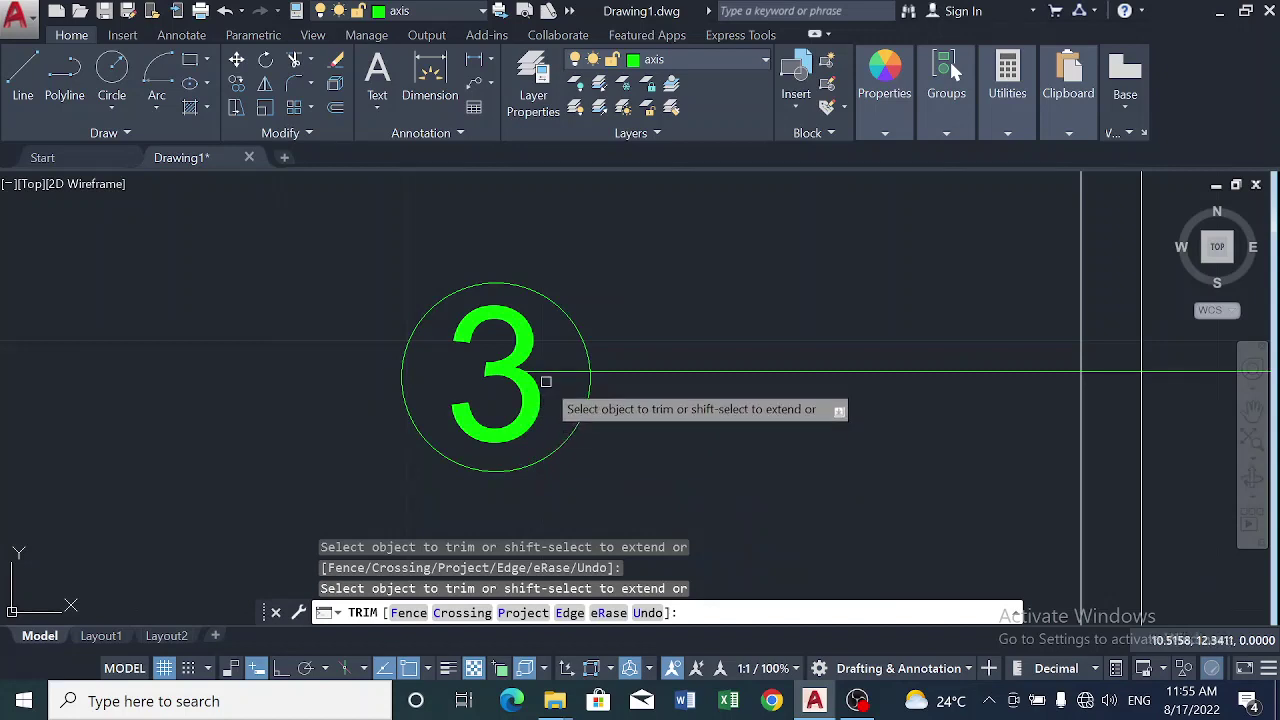
scroll(657, 443, "down", 5)
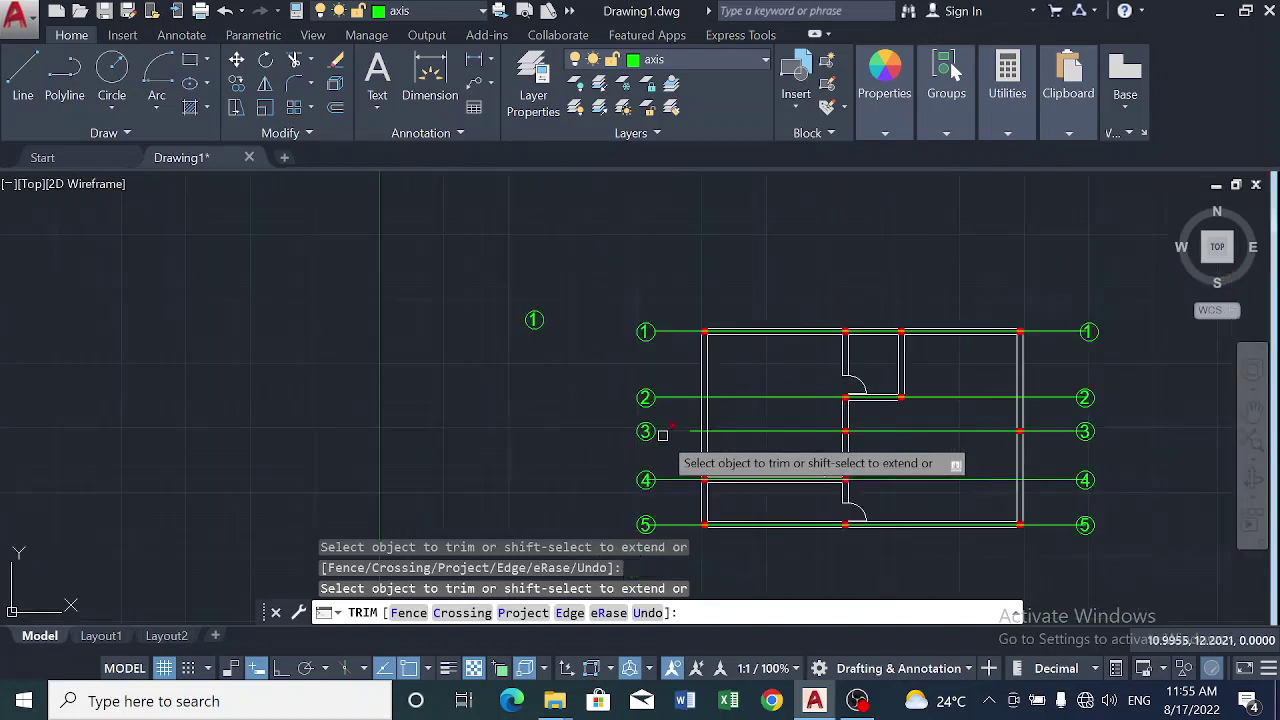
scroll(661, 498, "up", 3)
scroll(660, 498, "up", 4)
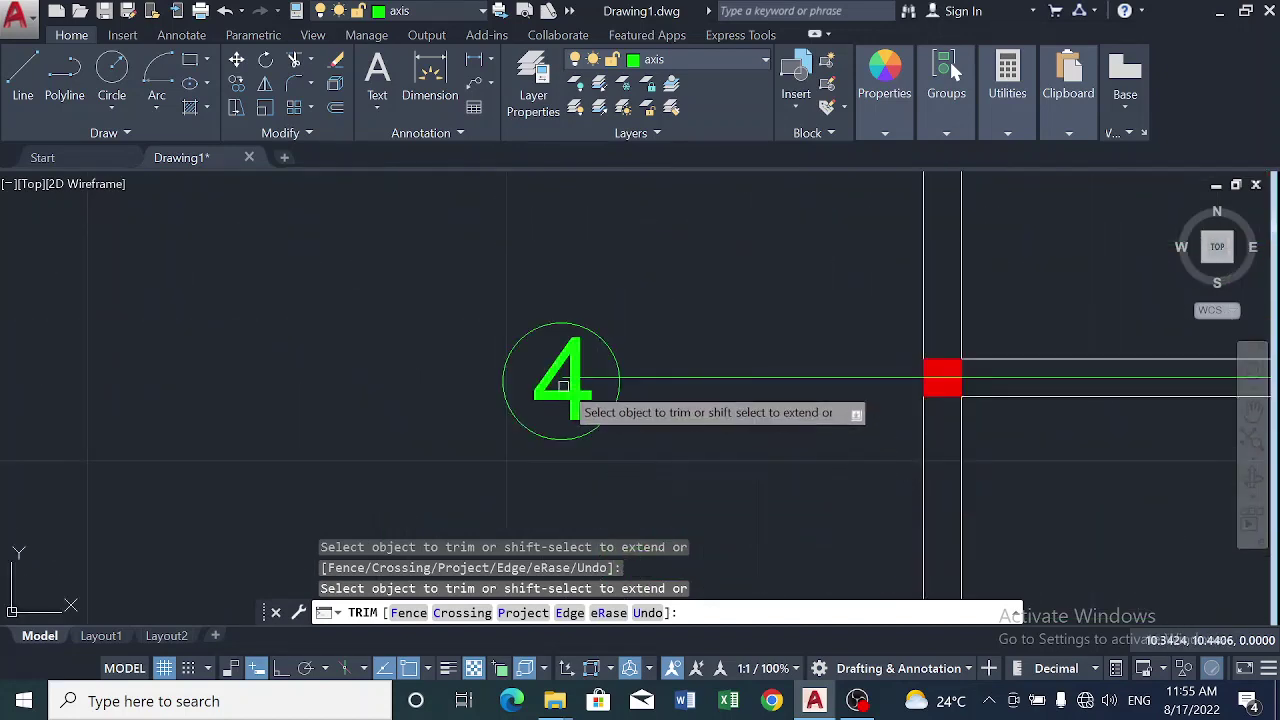
scroll(700, 447, "down", 4)
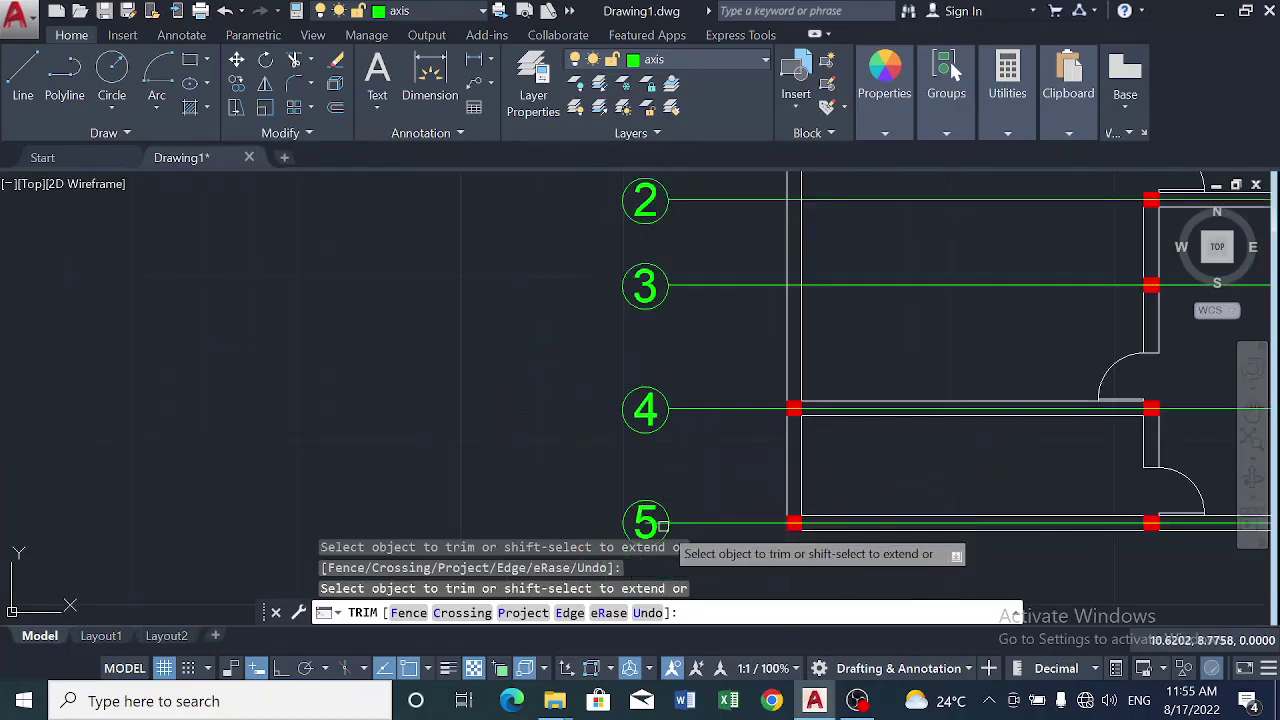
scroll(662, 524, "up", 4)
scroll(660, 516, "up", 1)
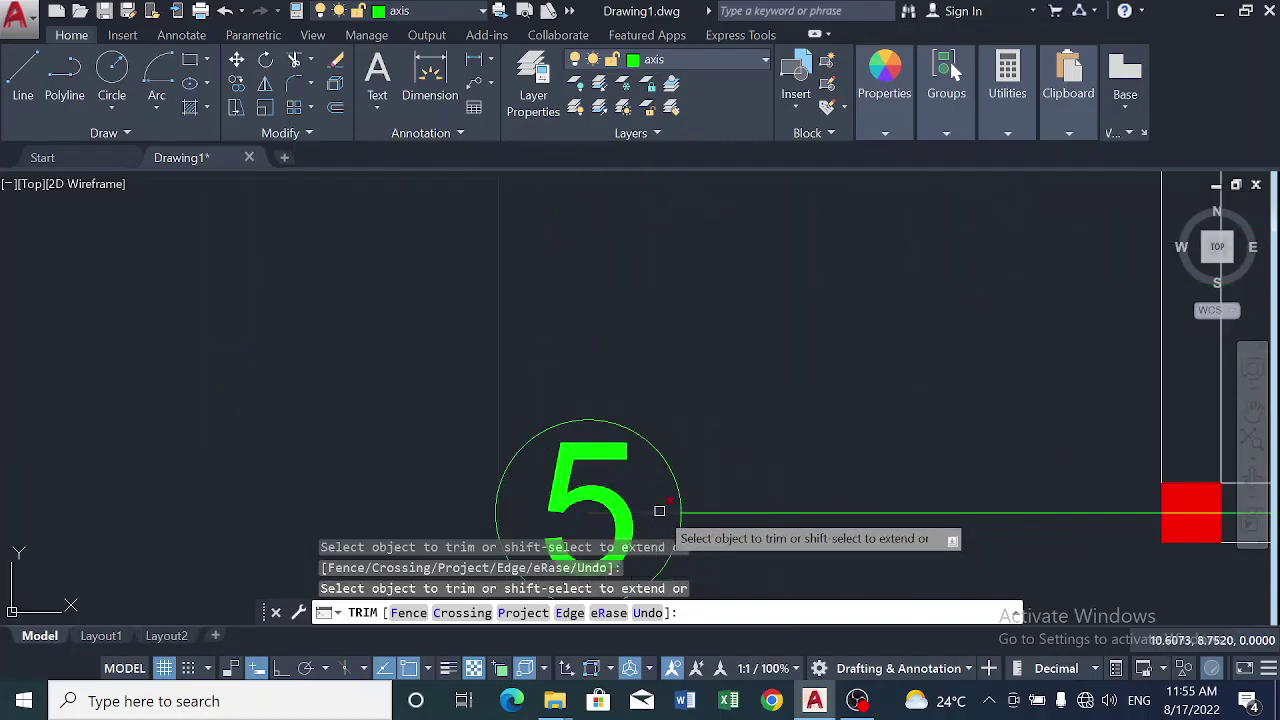
scroll(684, 432, "down", 5)
Trim the first, second and third axis lines inside the circles at their right ends.
scroll(684, 432, "down", 5)
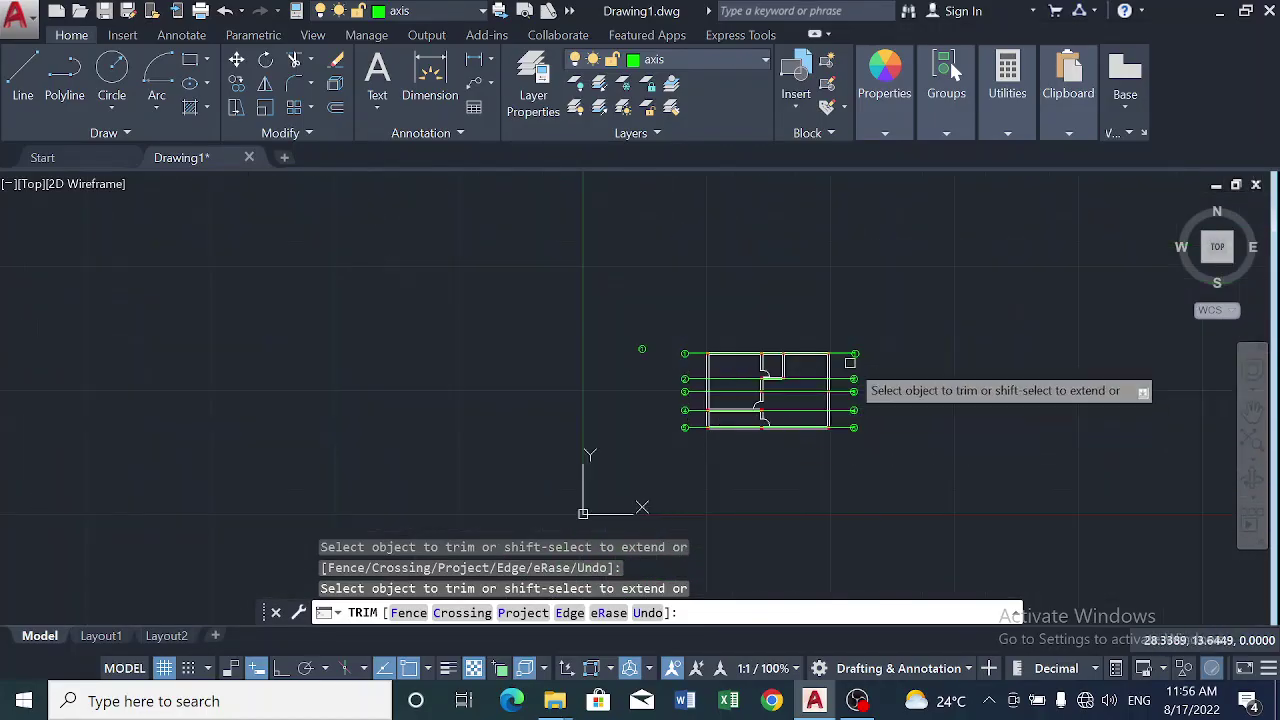
scroll(849, 374, "up", 6)
scroll(850, 335, "up", 4)
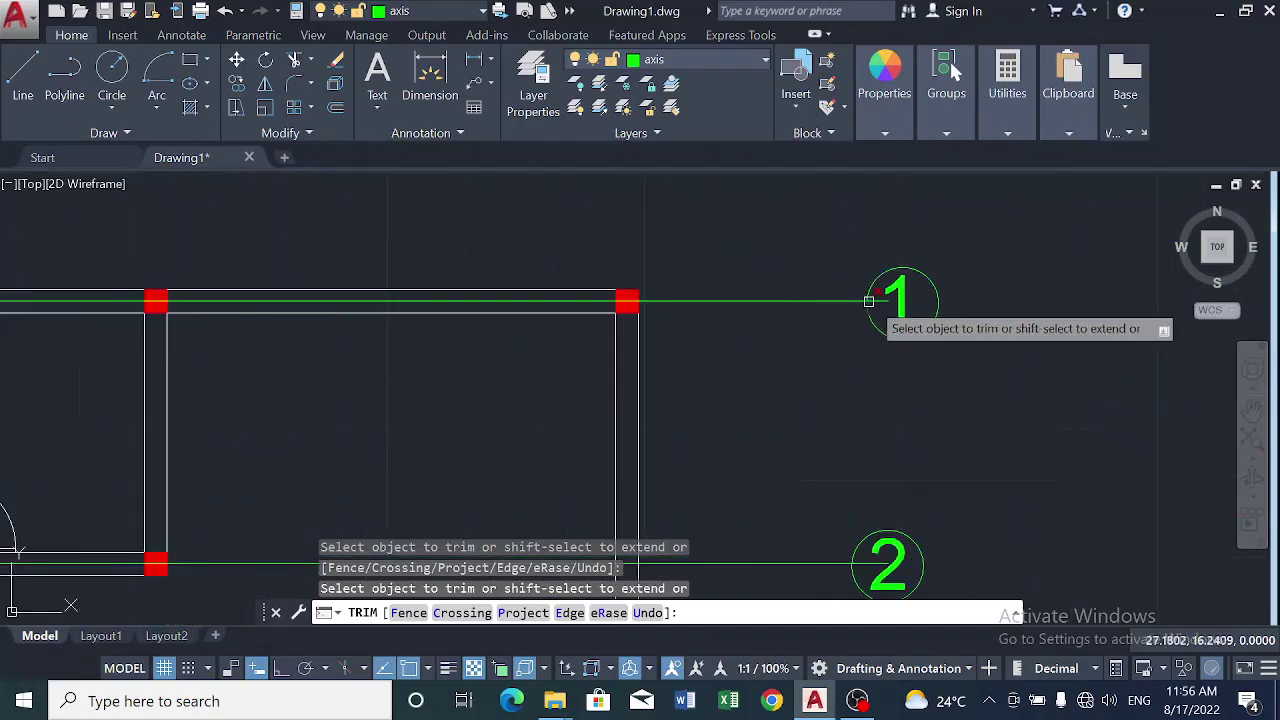
scroll(903, 440, "down", 4)
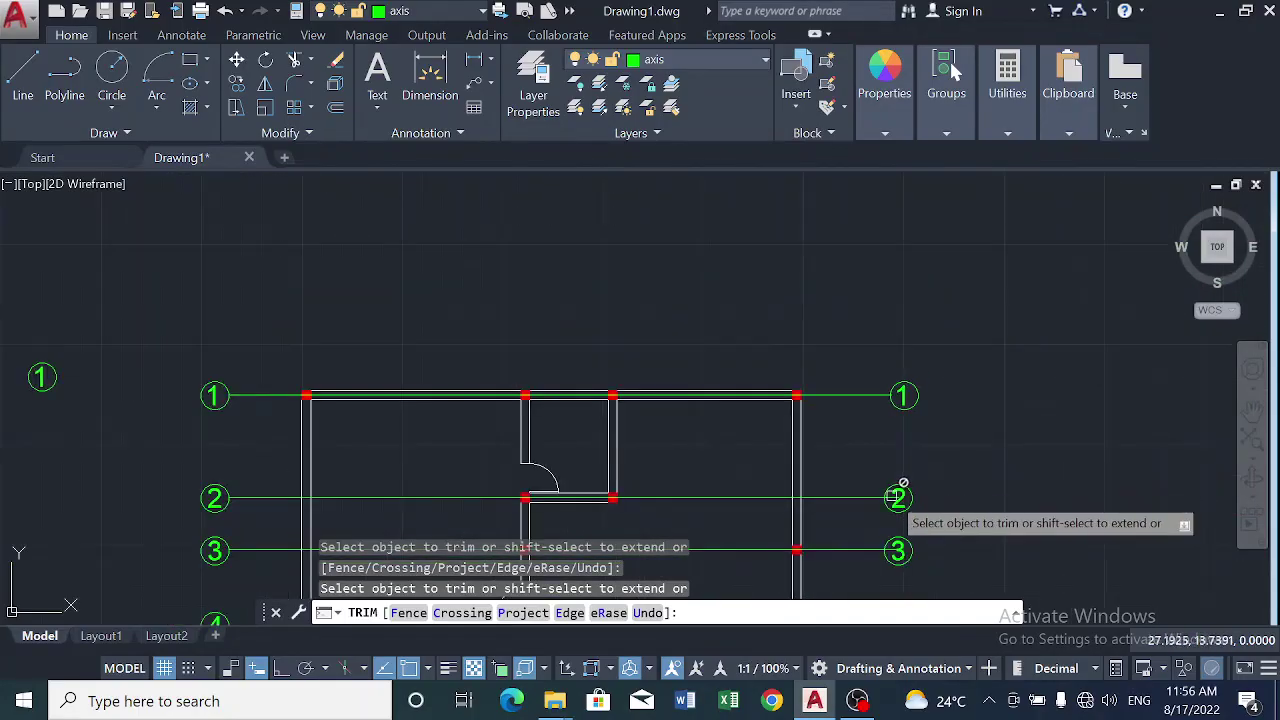
scroll(894, 494, "up", 7)
scroll(934, 449, "down", 4)
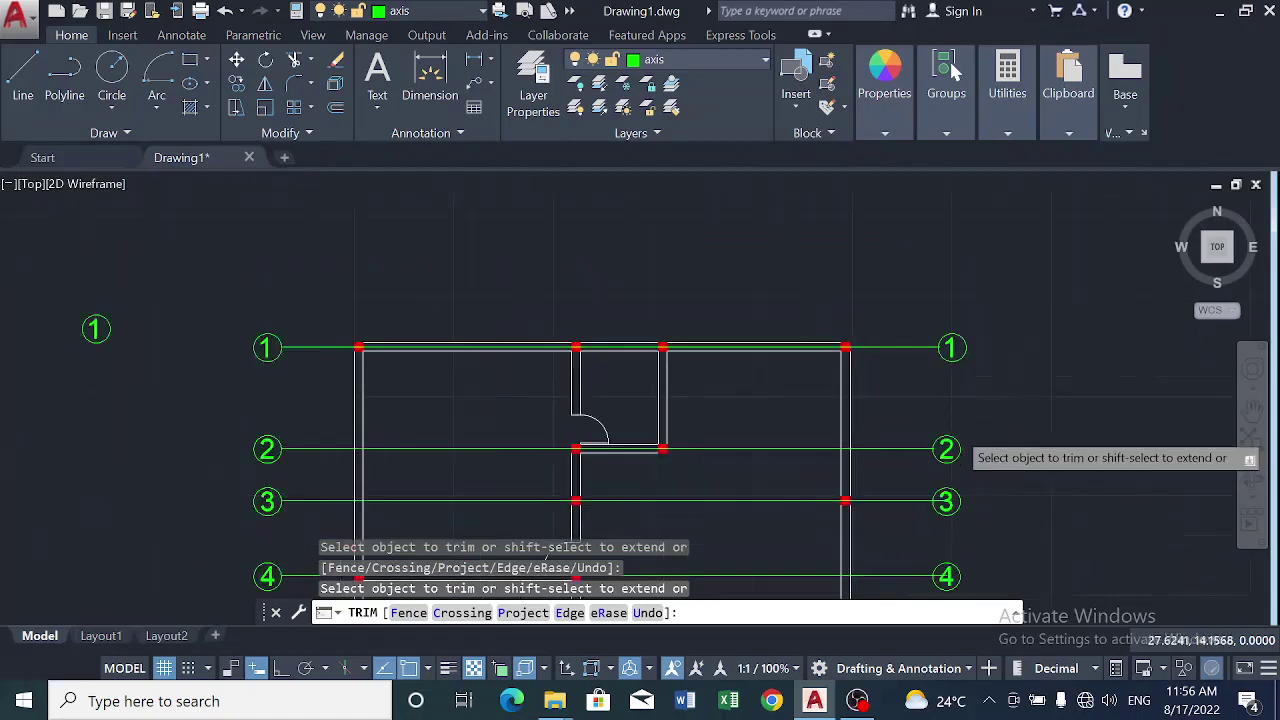
scroll(951, 505, "up", 6)
scroll(958, 524, "up", 2)
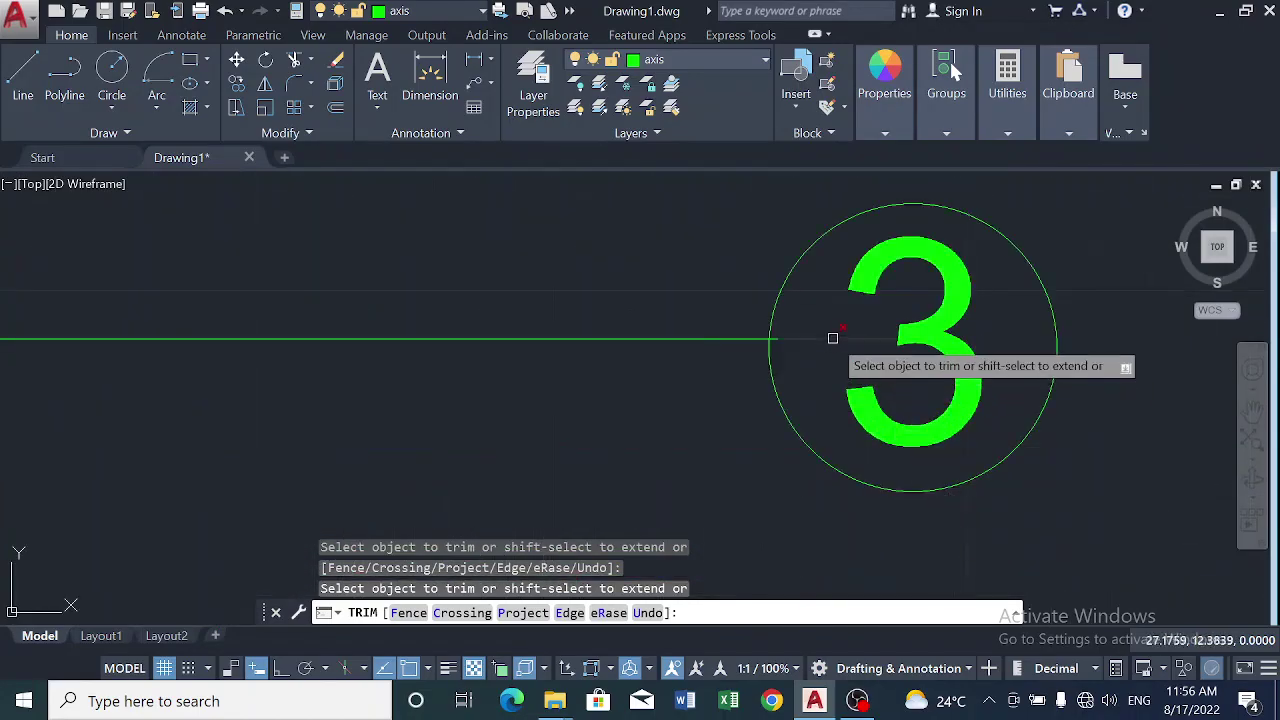
Trim the fourth and fifth axis lines inside the circles at their right ends.
scroll(836, 360, "down", 4)
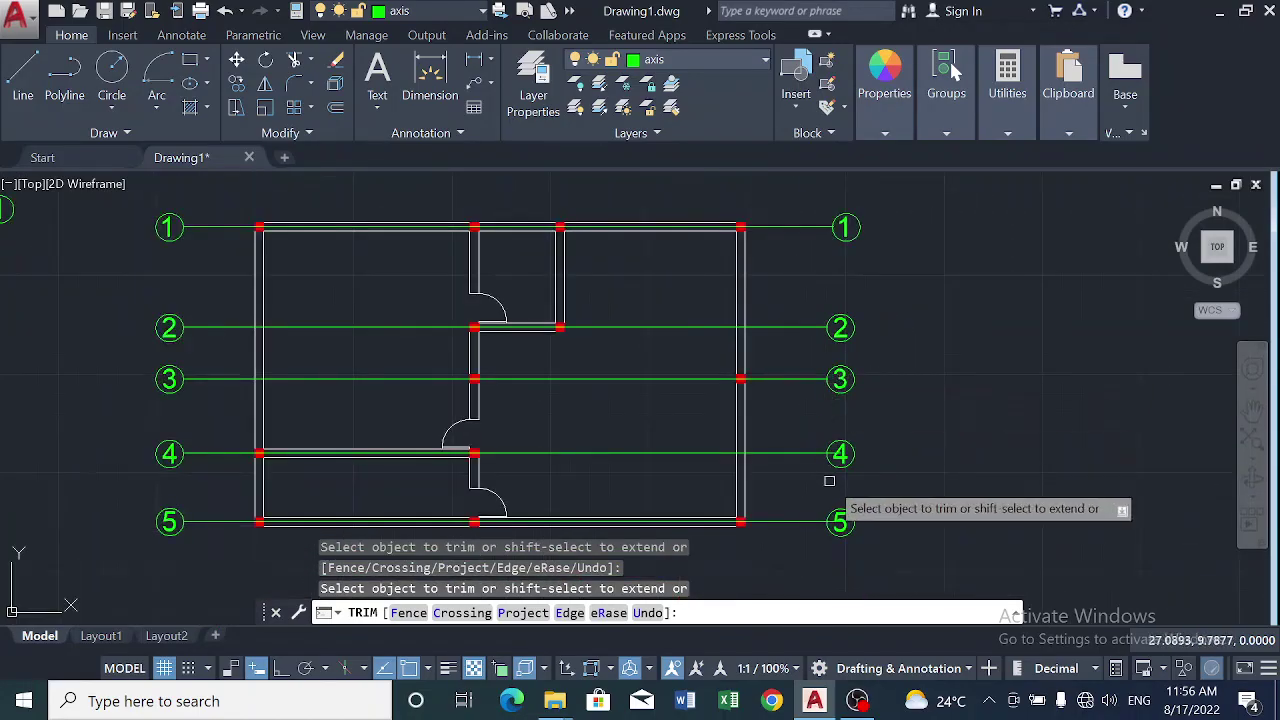
scroll(836, 481, "up", 2)
left_click(832, 369)
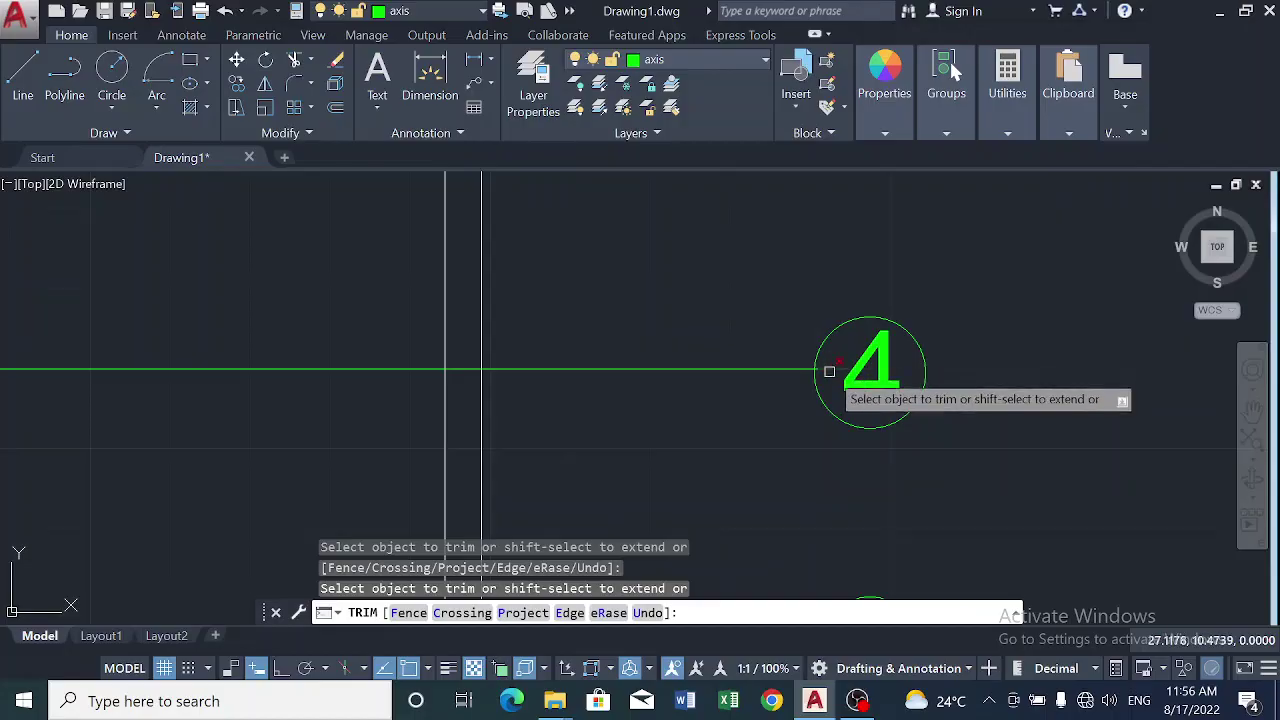
scroll(822, 405, "down", 4)
scroll(814, 530, "up", 4)
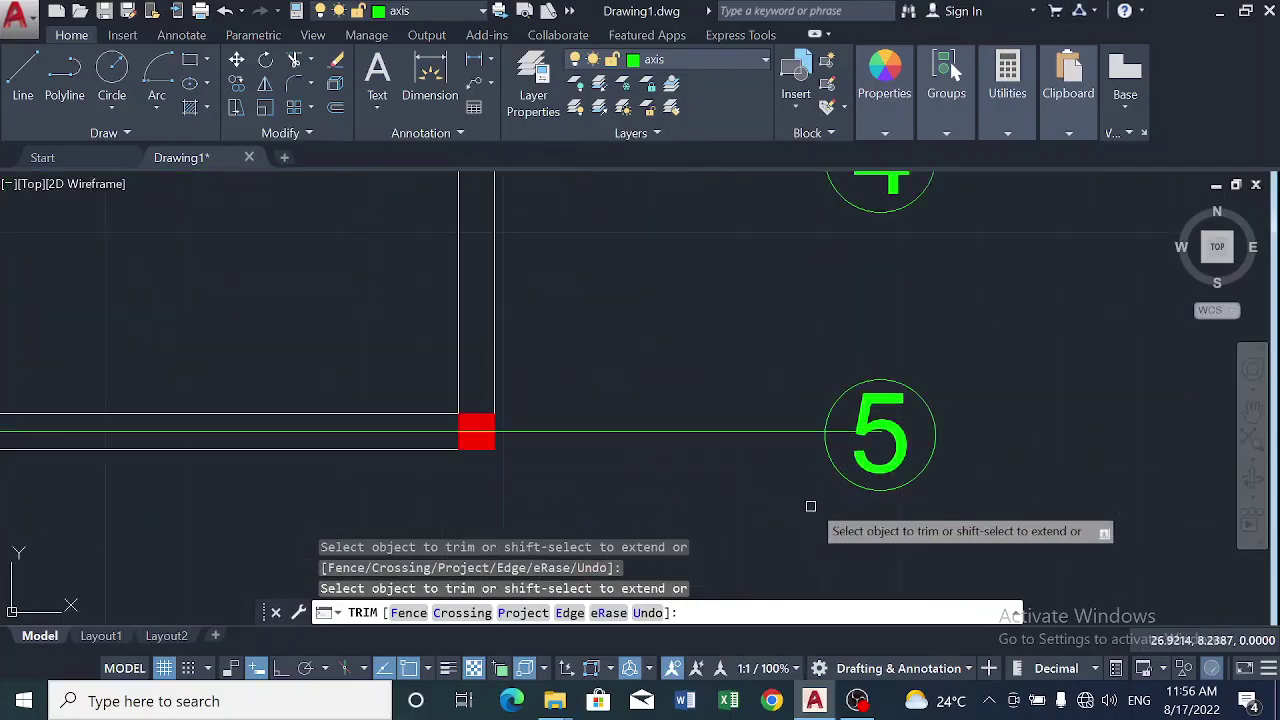
left_click(843, 430)
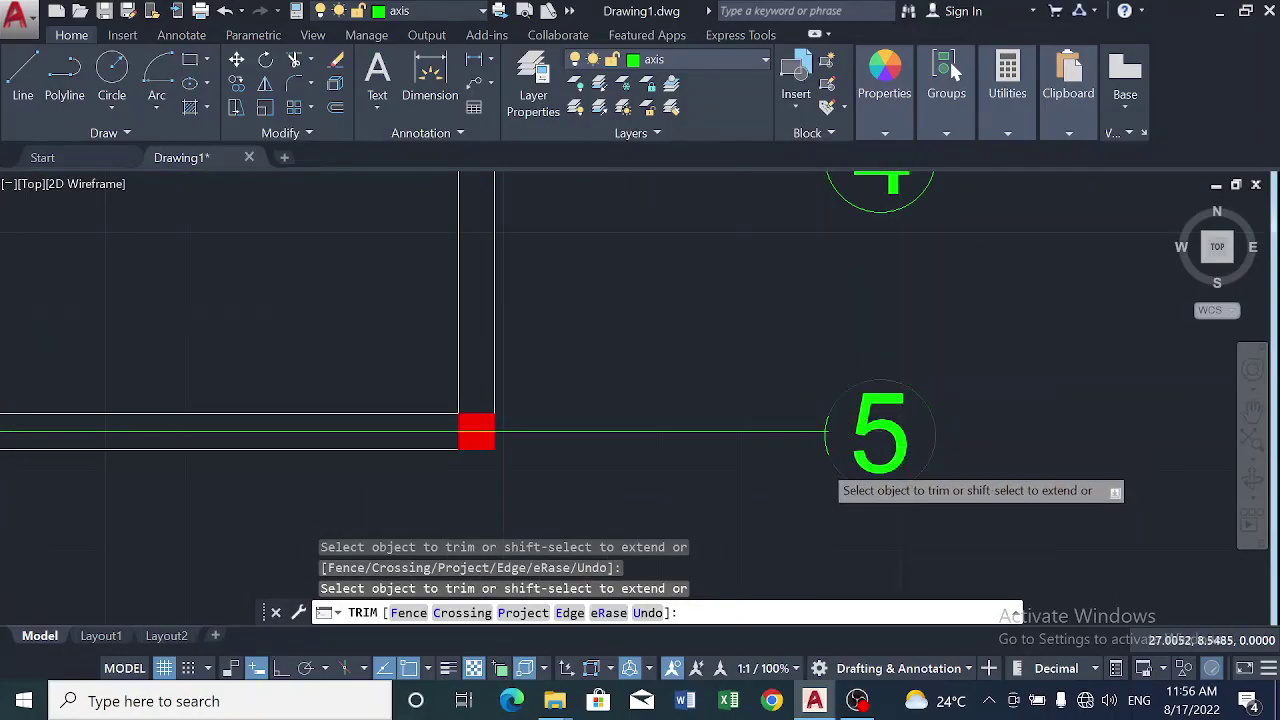
scroll(786, 446, "down", 5)
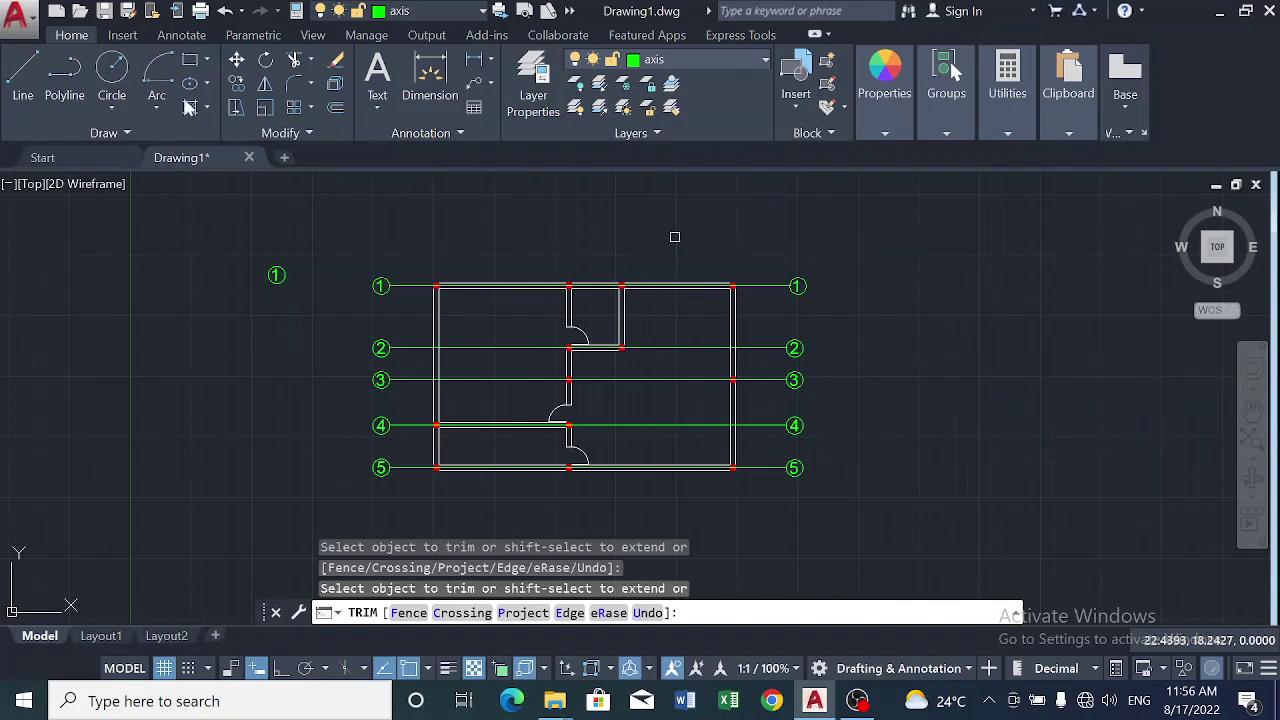
Draw a vertical axis line about 10.2 units long, constrained to ortho, from the upper-left column down past the bottom wall.
left_click(22, 82)
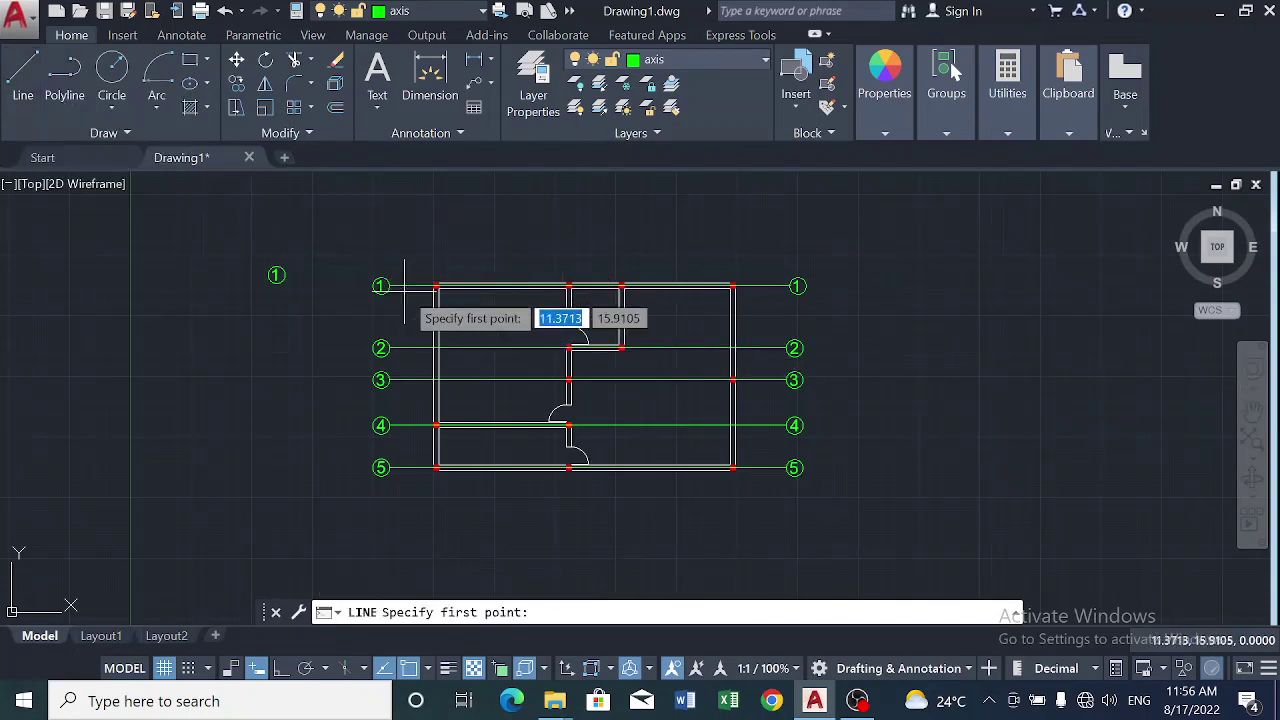
scroll(415, 286, "up", 6)
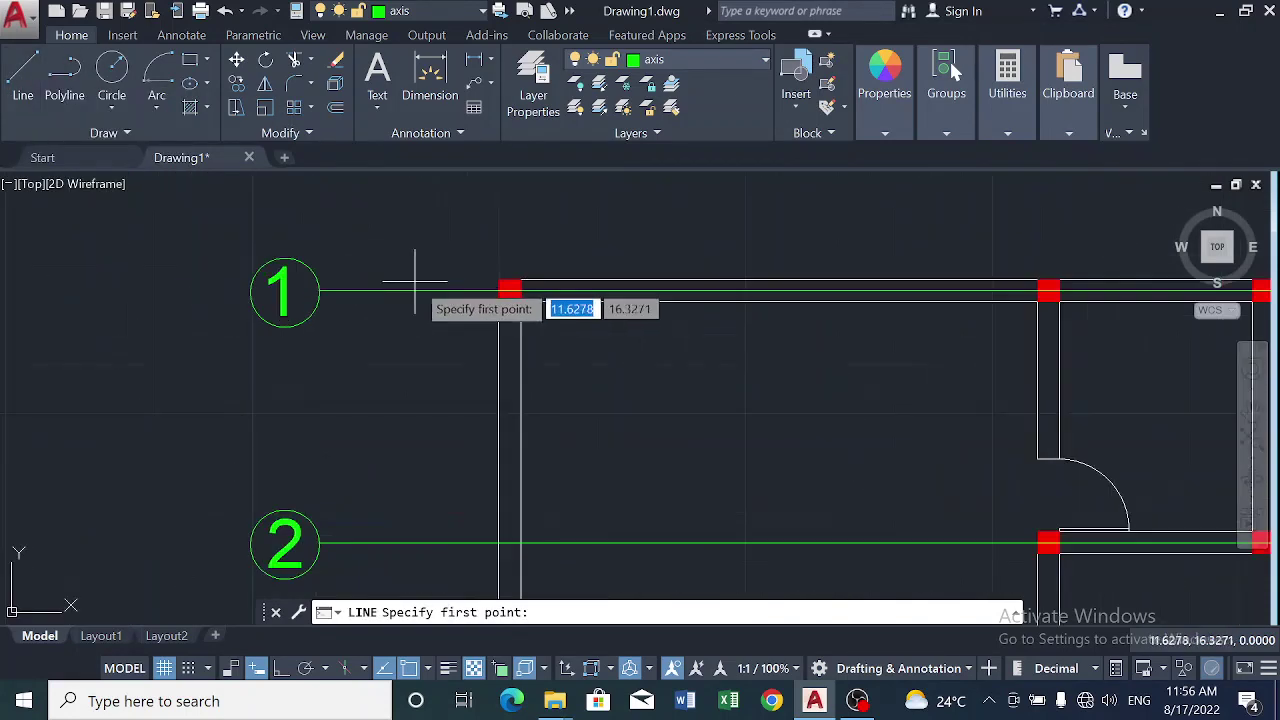
left_click(509, 290)
scroll(506, 306, "down", 8)
scroll(506, 304, "down", 4)
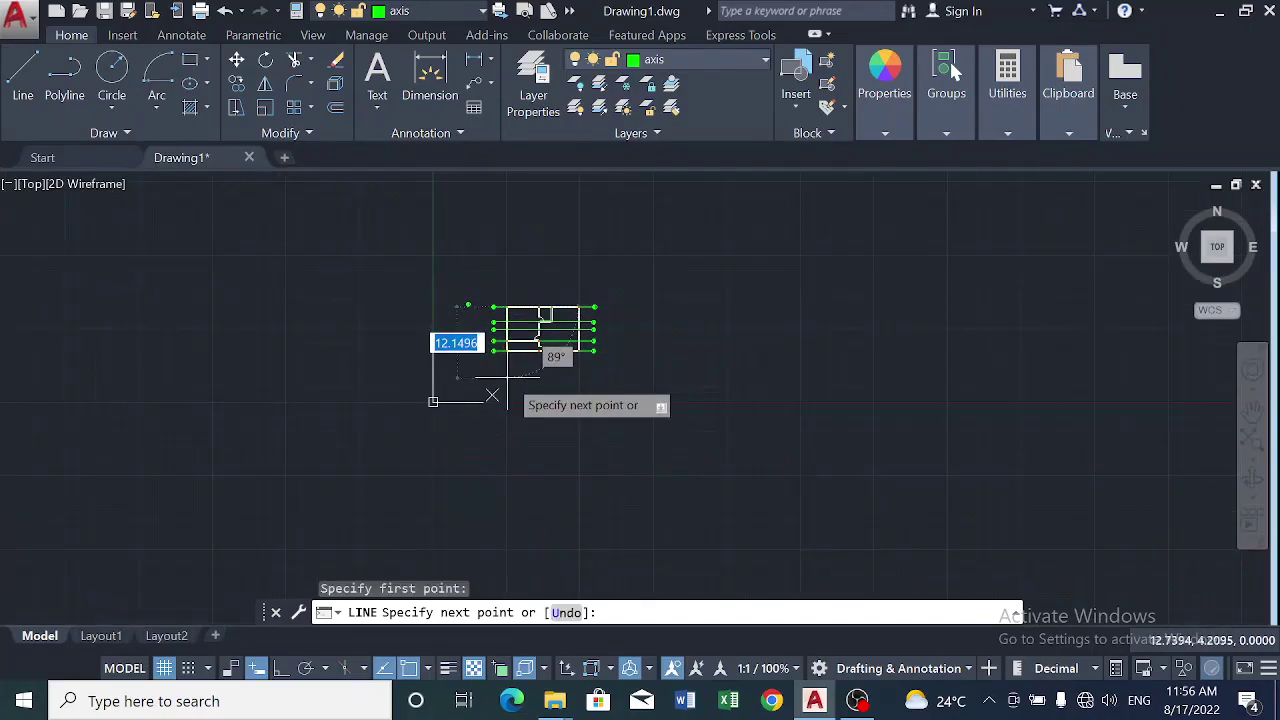
scroll(508, 377, "up", 2)
scroll(503, 357, "up", 4)
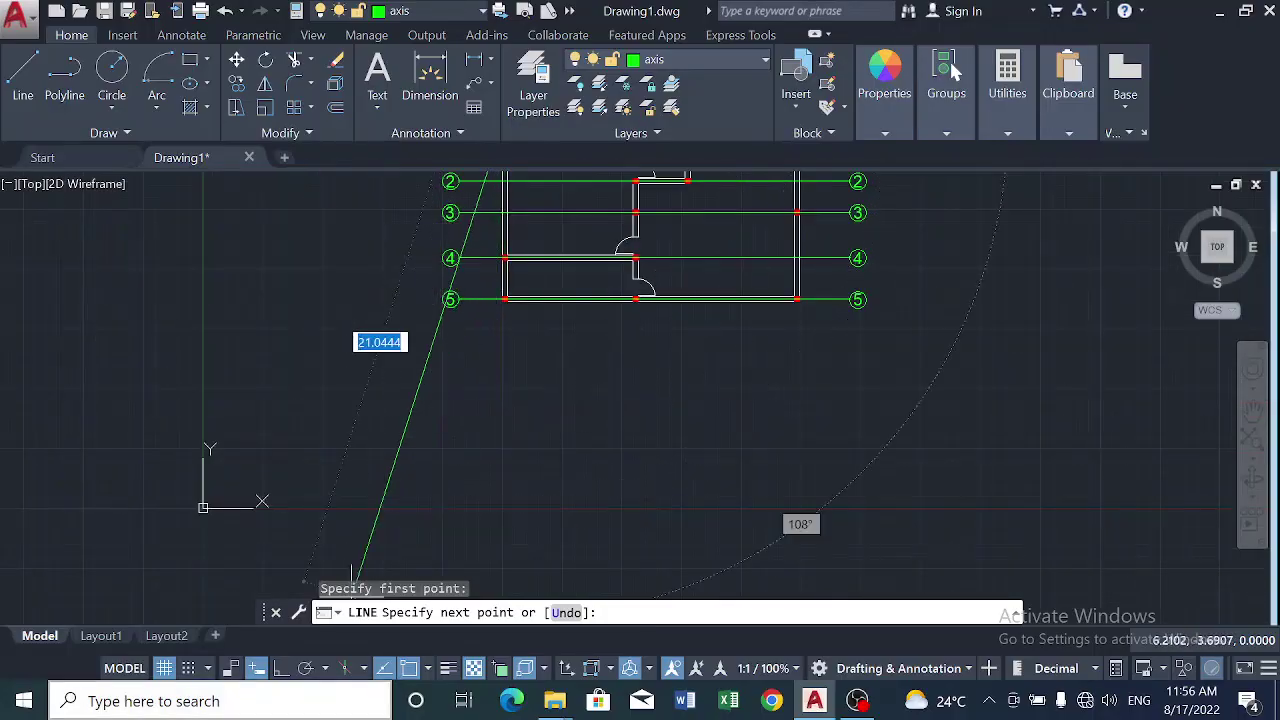
left_click(281, 668)
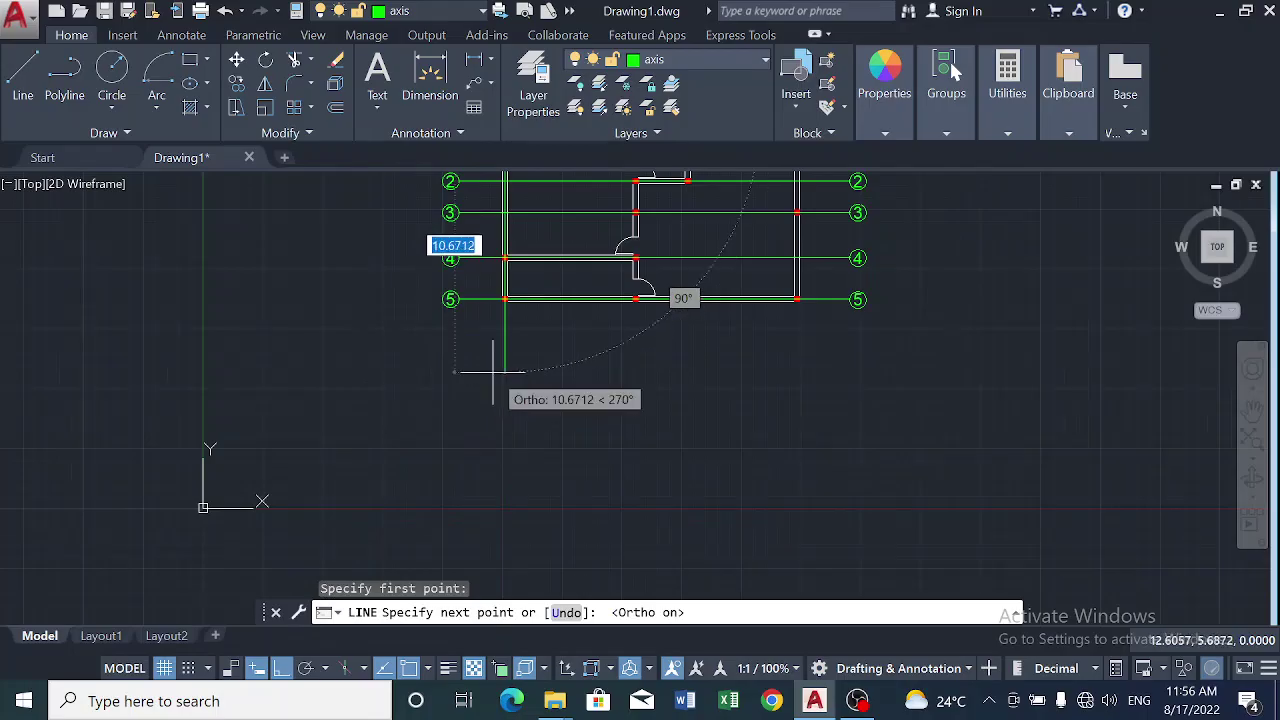
scroll(488, 378, "up", 2)
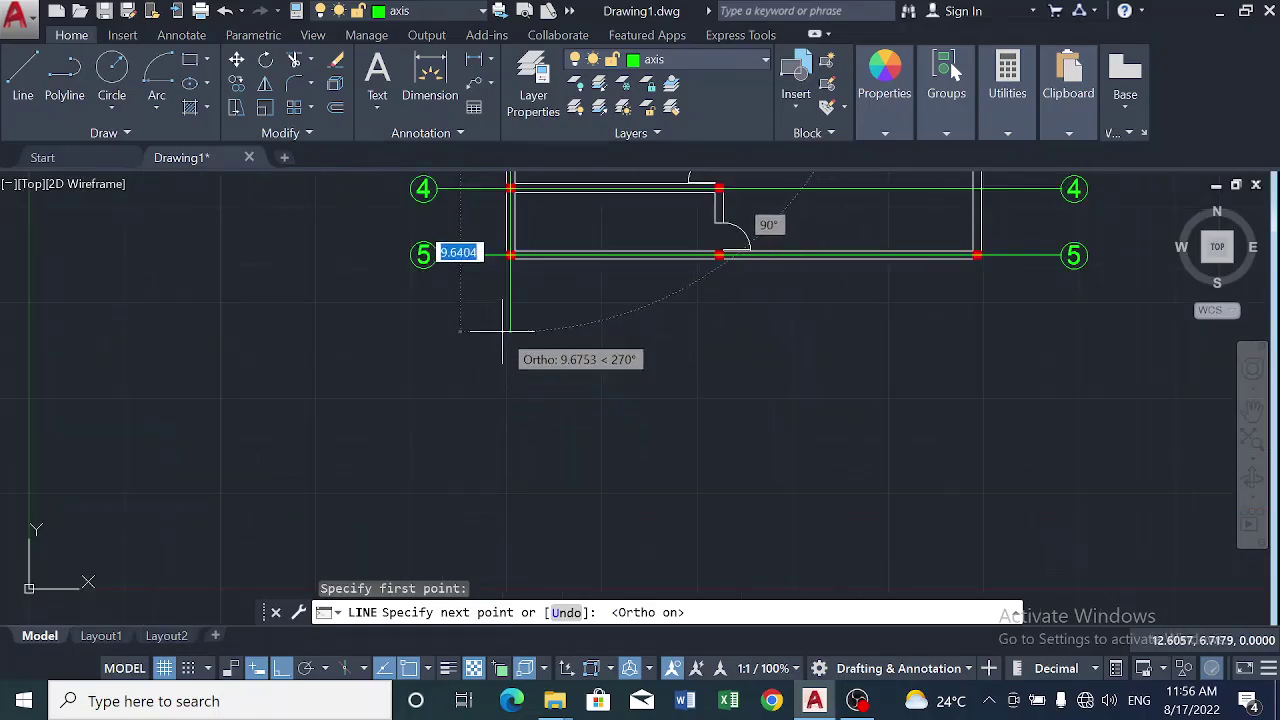
left_click(502, 352)
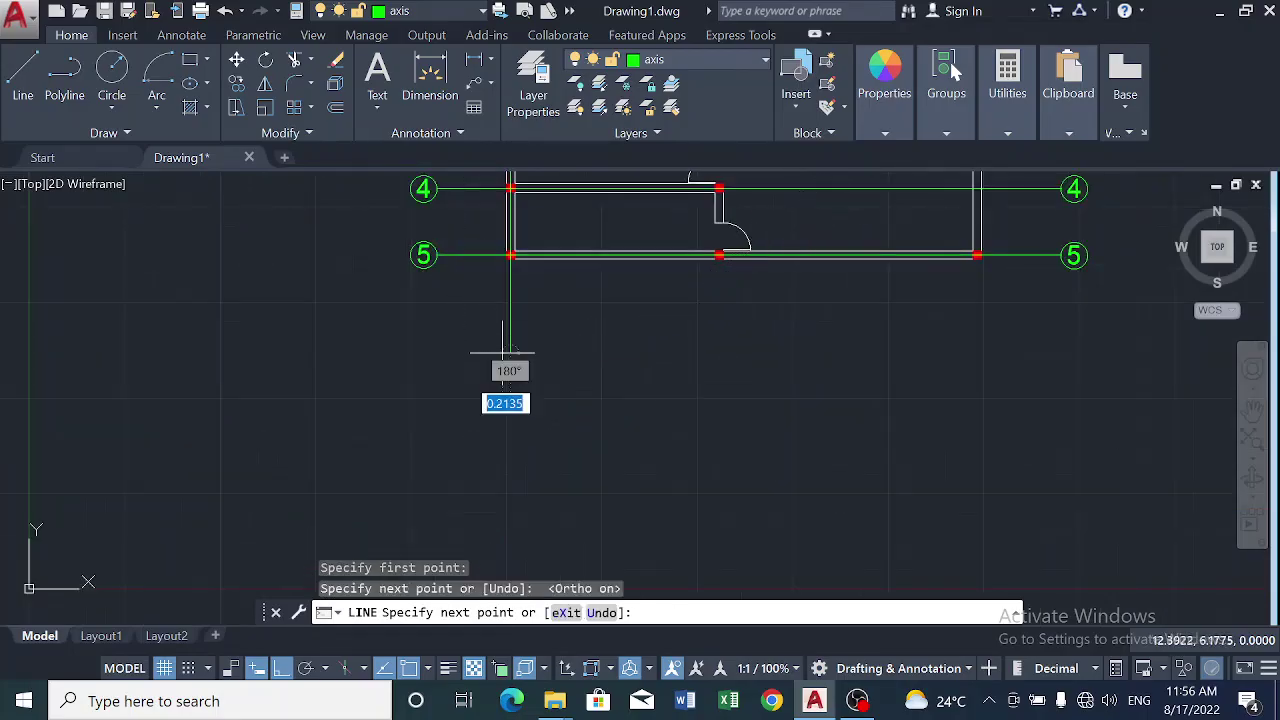
scroll(508, 366, "down", 4)
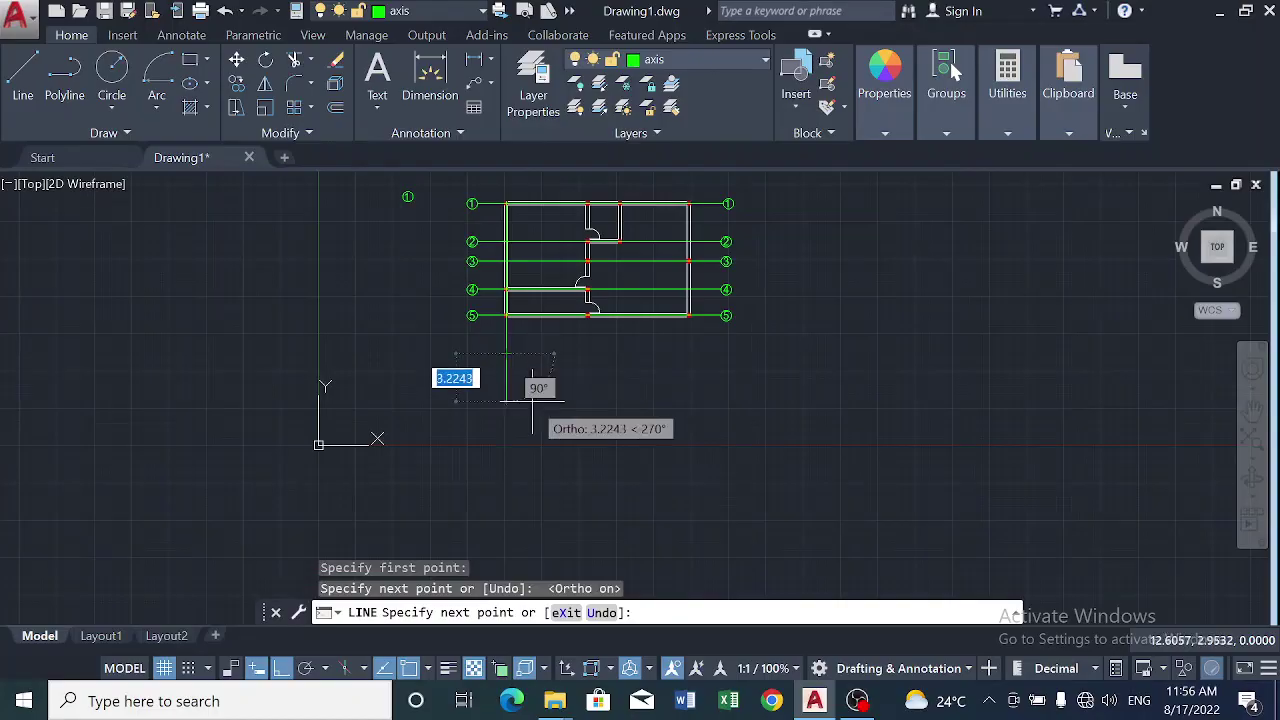
key("Escape")
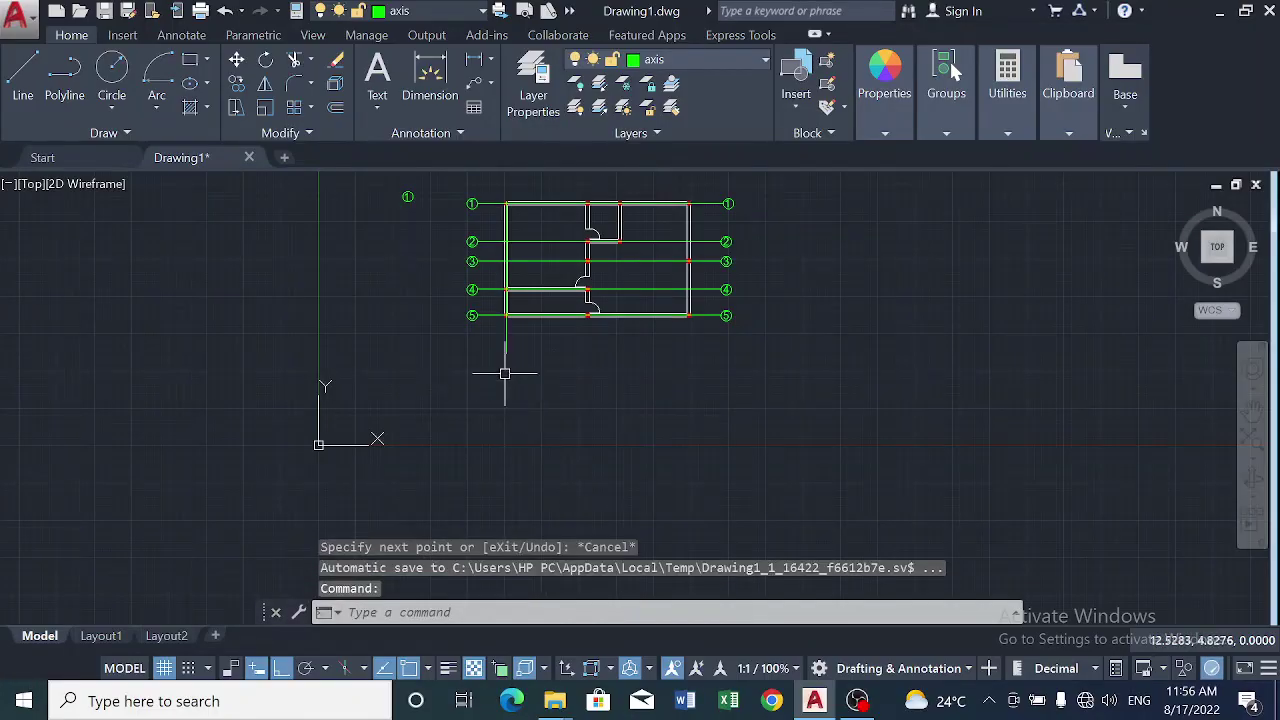
Stretch the vertical axis line's upper end about 3 units above the plan's top wall.
scroll(505, 225, "up", 6)
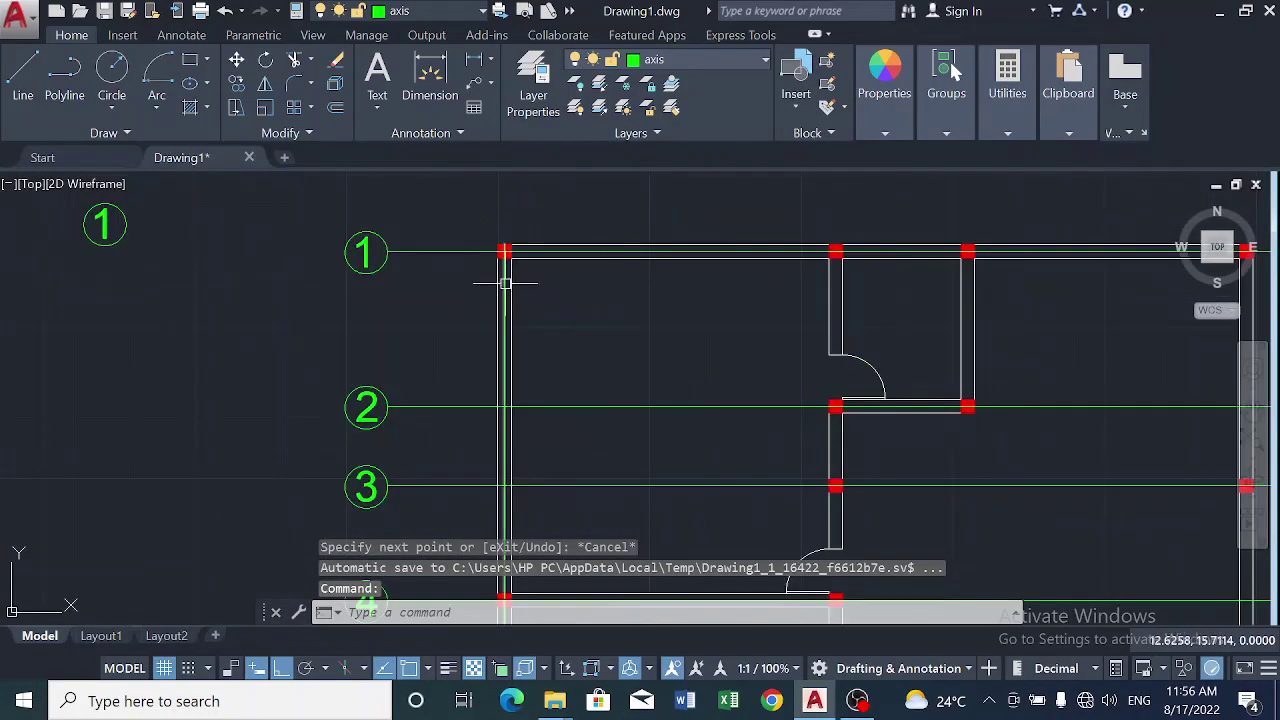
key("Escape")
scroll(508, 250, "down", 6)
scroll(507, 201, "up", 5)
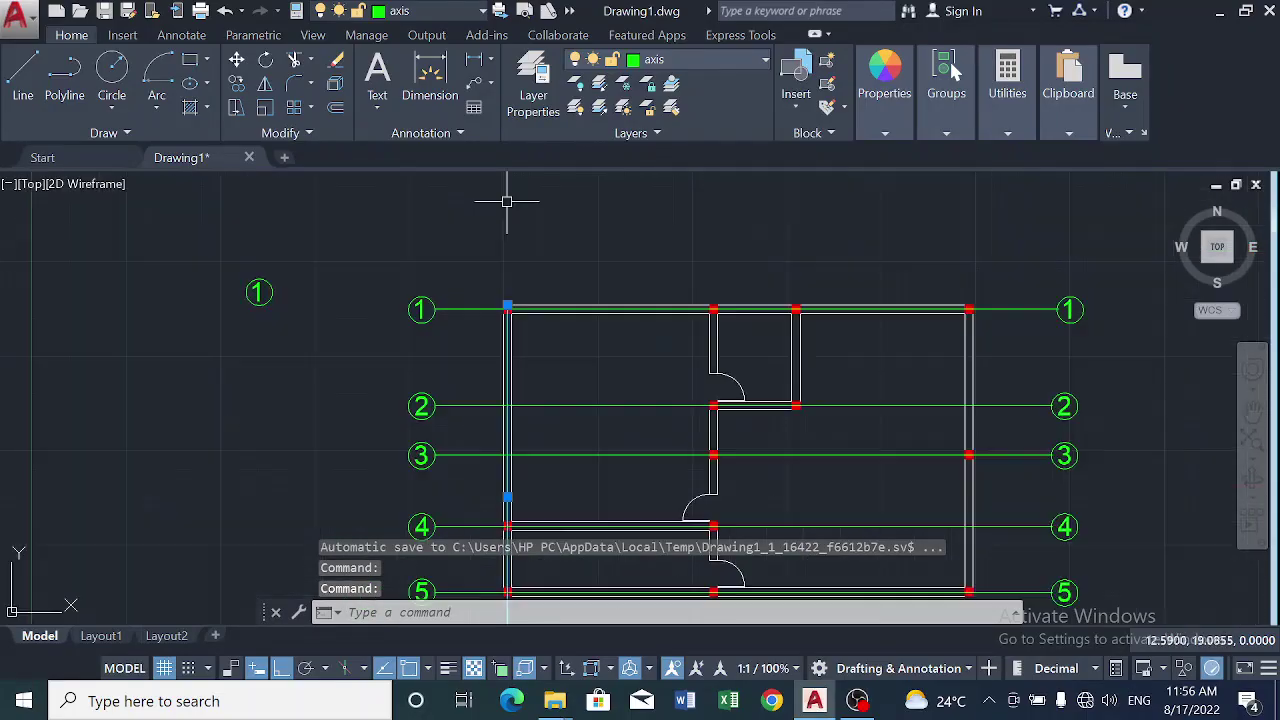
left_click(508, 306)
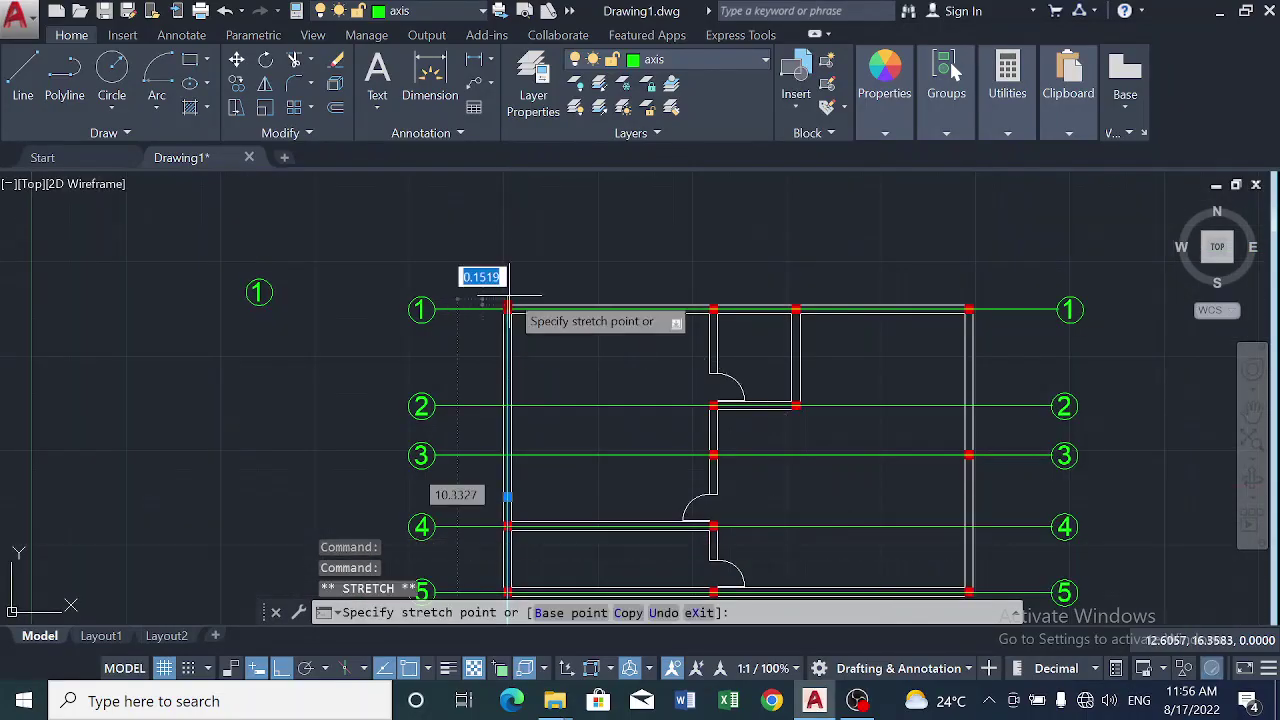
left_click(508, 190)
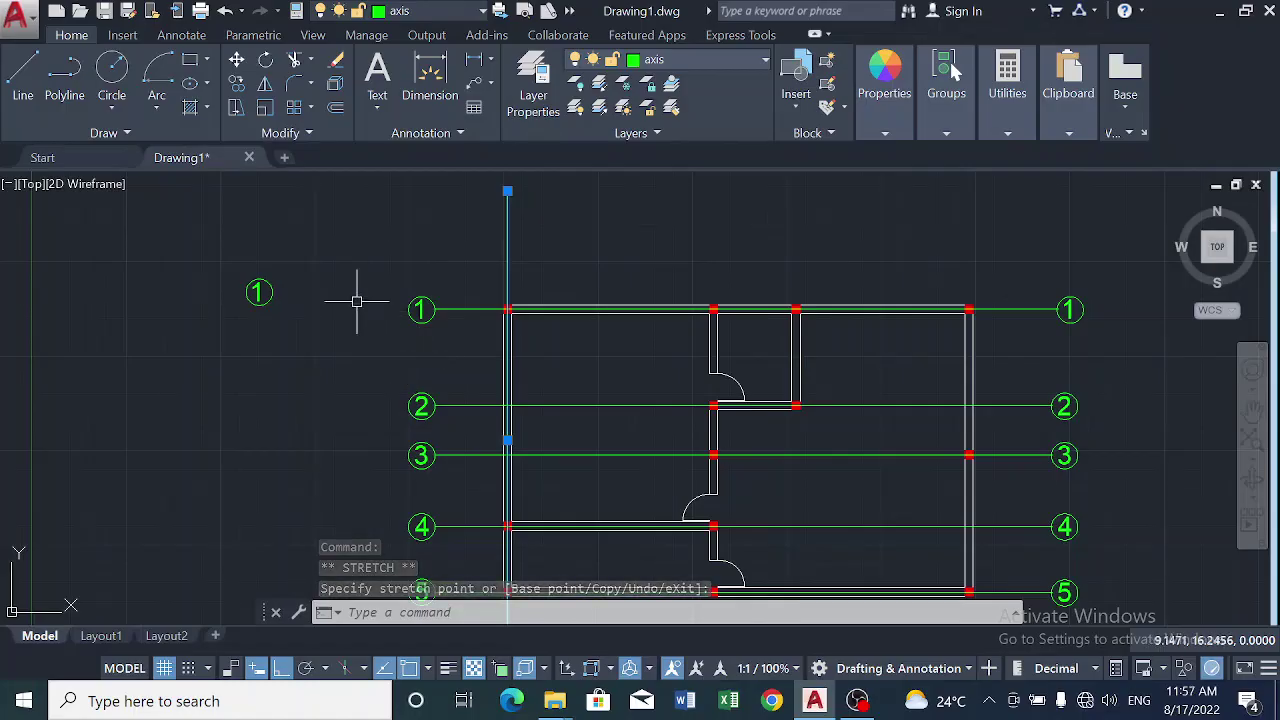
key("Escape")
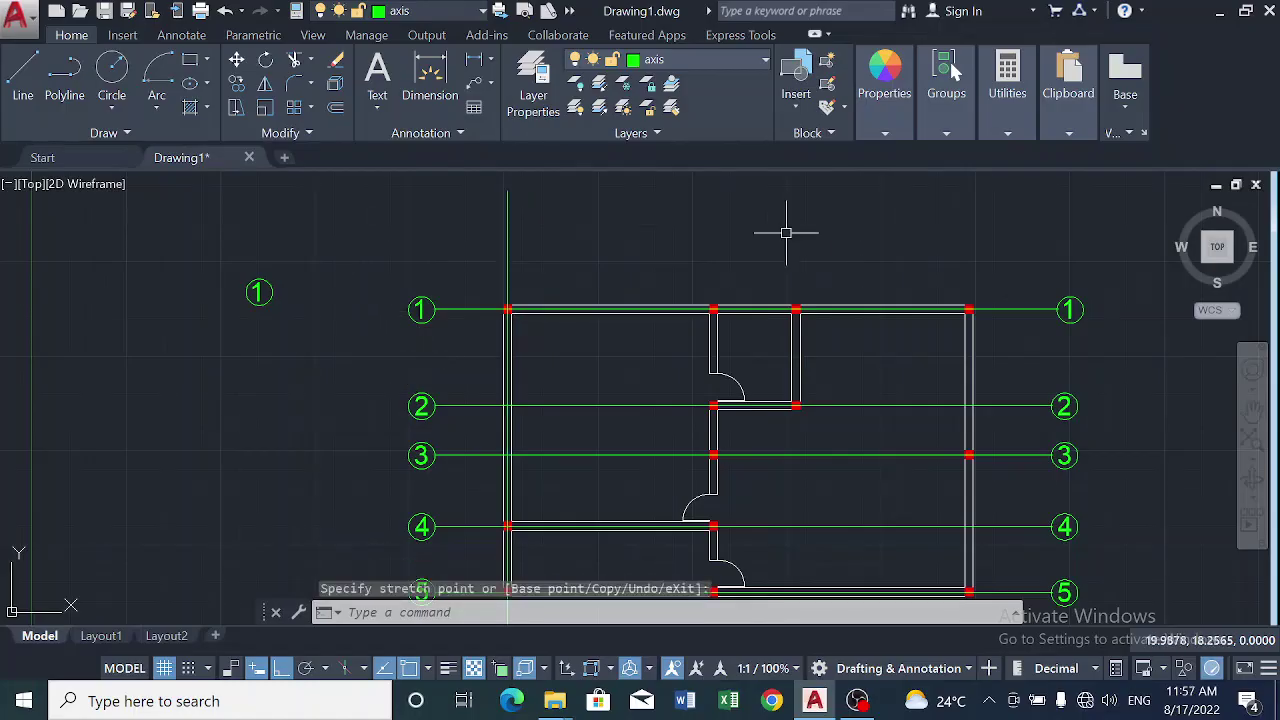
Copy the vertical axis line from the upper-left column to the second and third columns along the top wall.
left_click(507, 230)
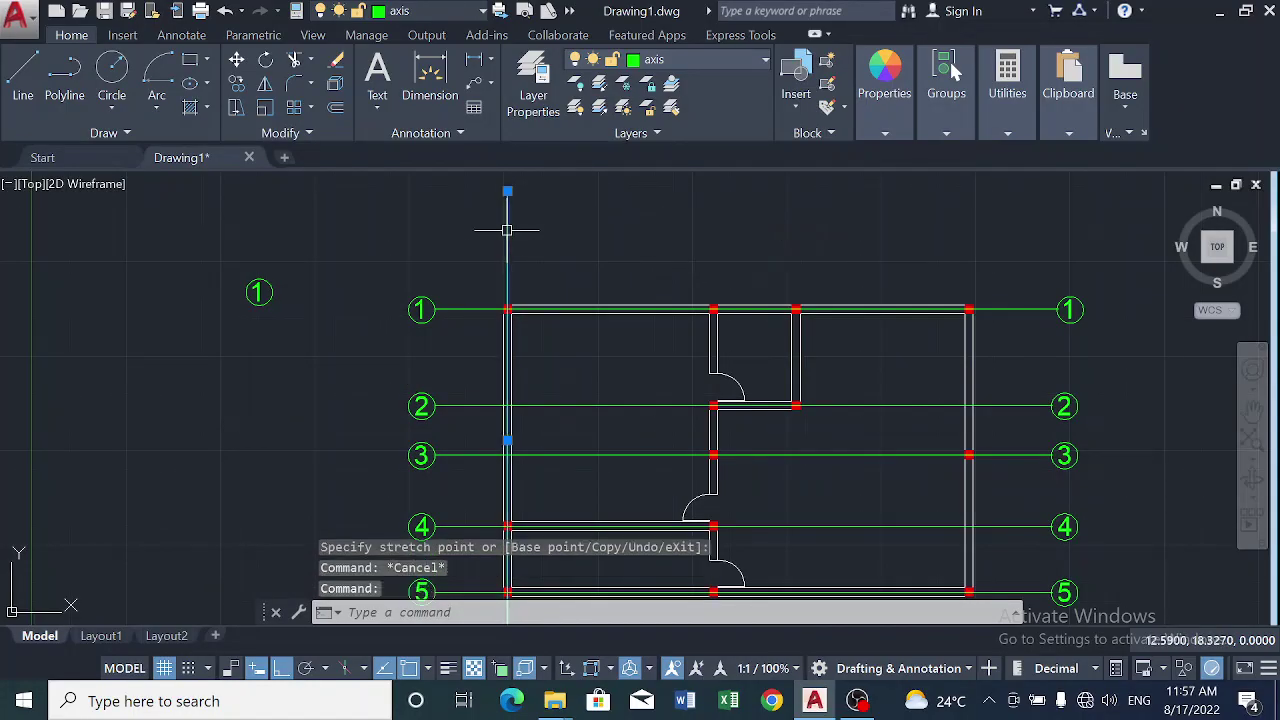
left_click(234, 86)
scroll(510, 305, "up", 4)
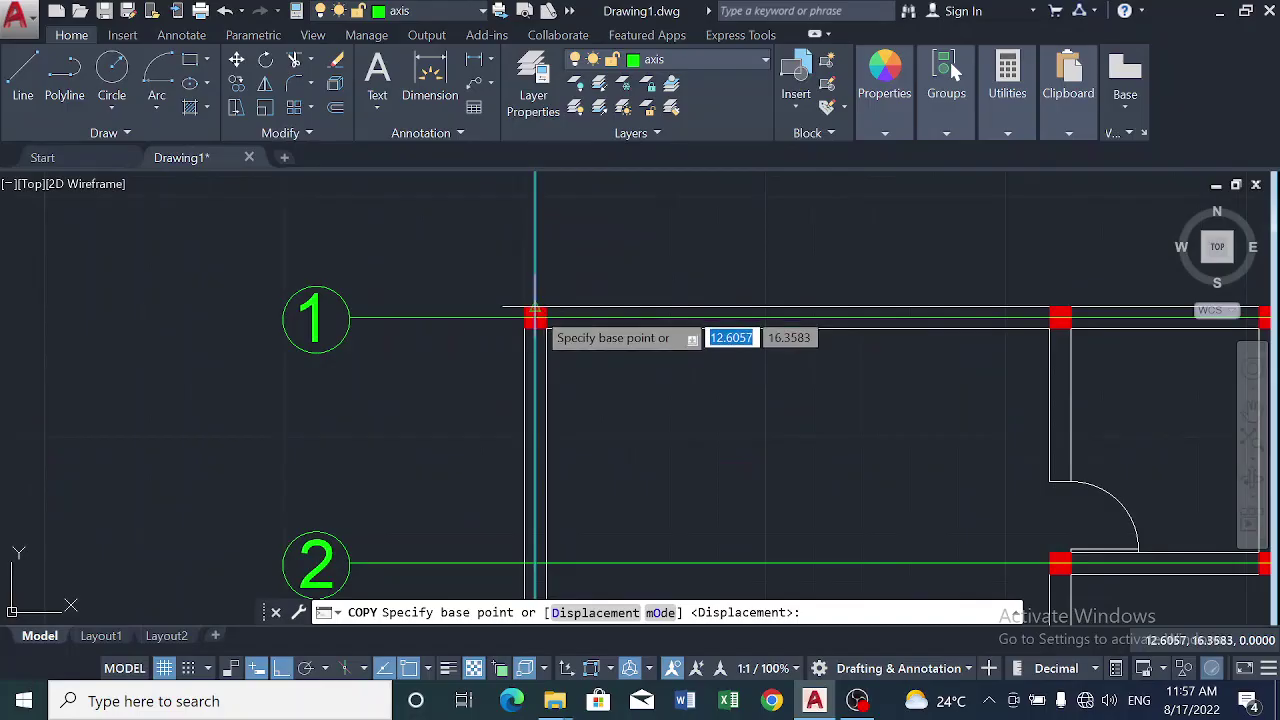
left_click(535, 318)
scroll(765, 287, "down", 4)
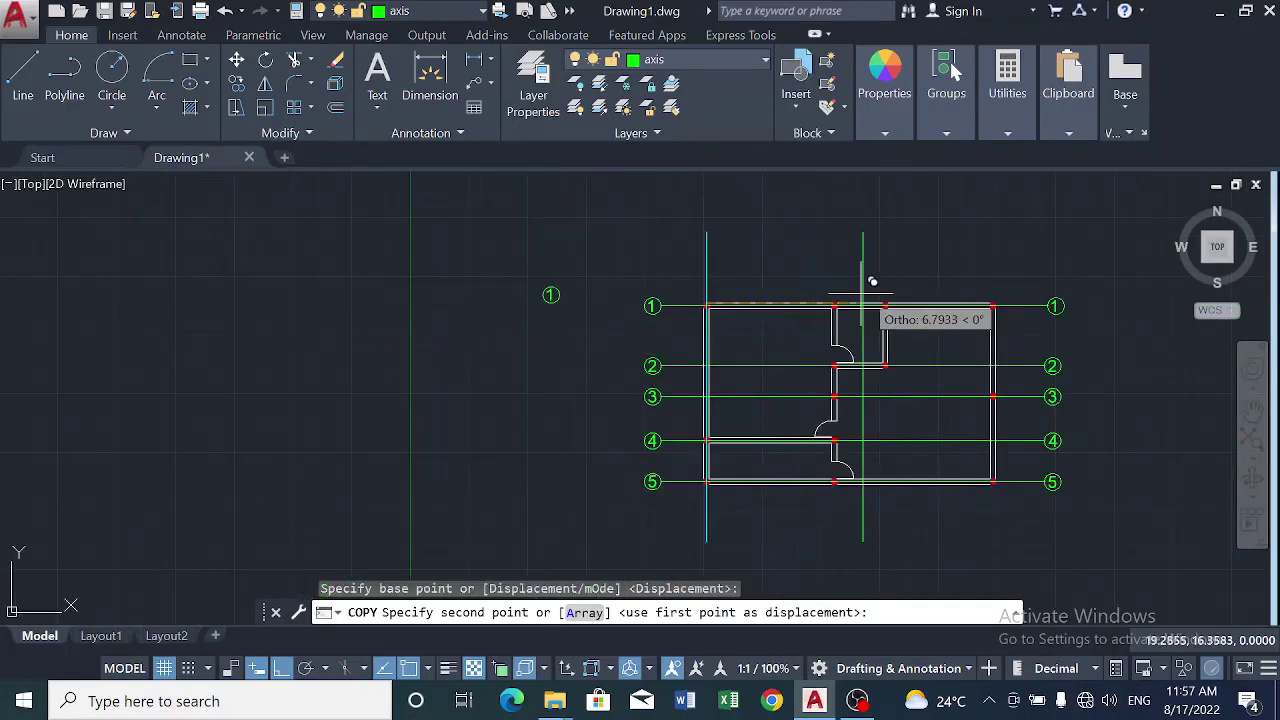
scroll(852, 292, "up", 4)
scroll(817, 316, "up", 2)
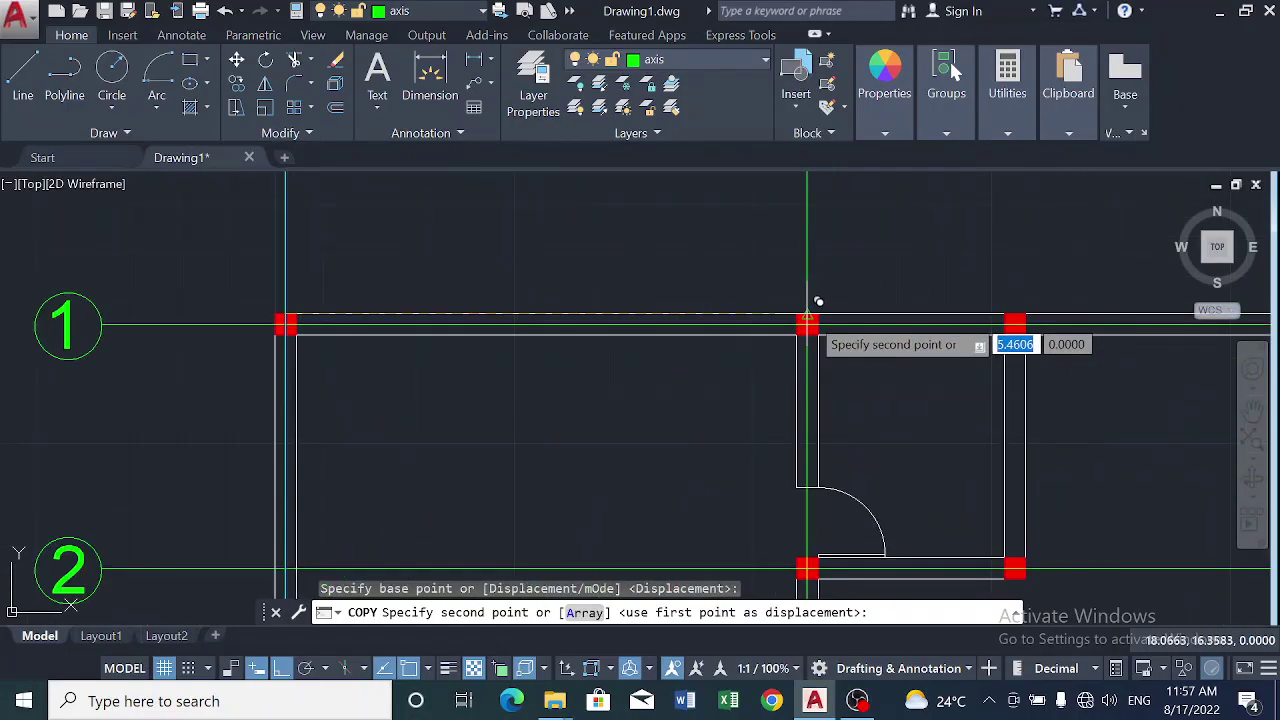
left_click(869, 303)
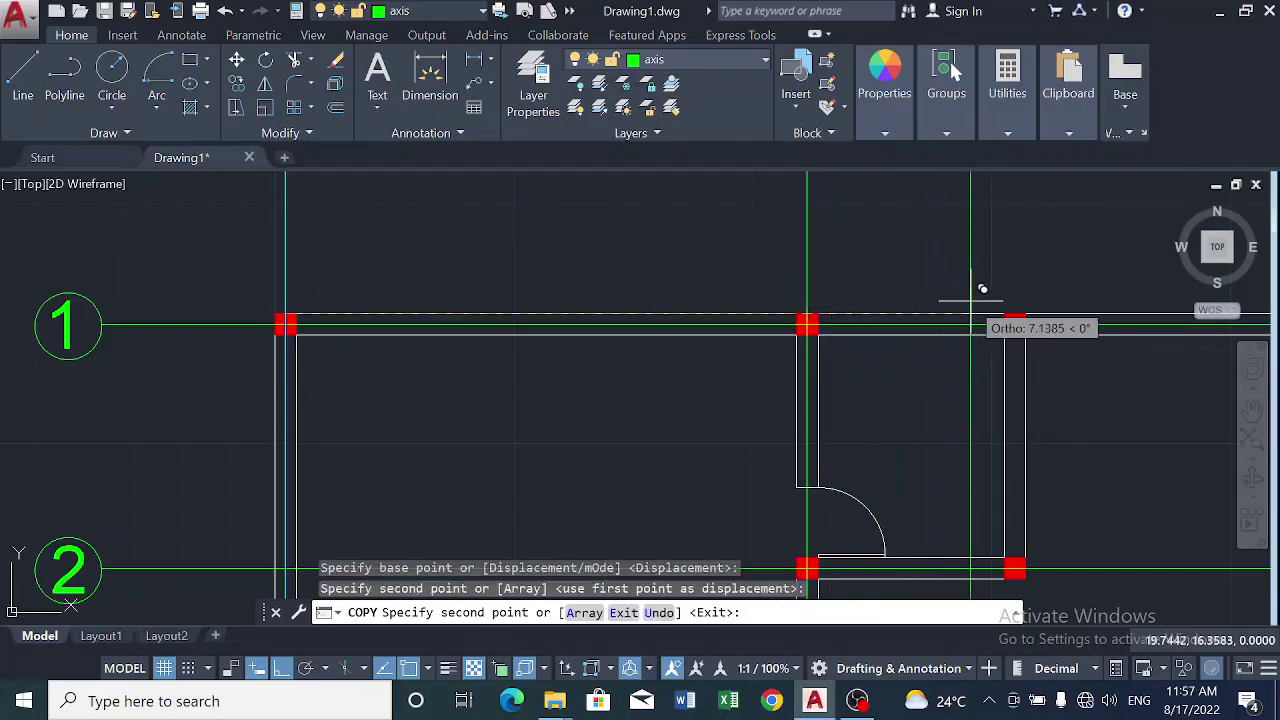
left_click(1015, 305)
Place another copy of the vertical axis line on the upper-right column and end the copying.
scroll(1016, 307, "down", 3)
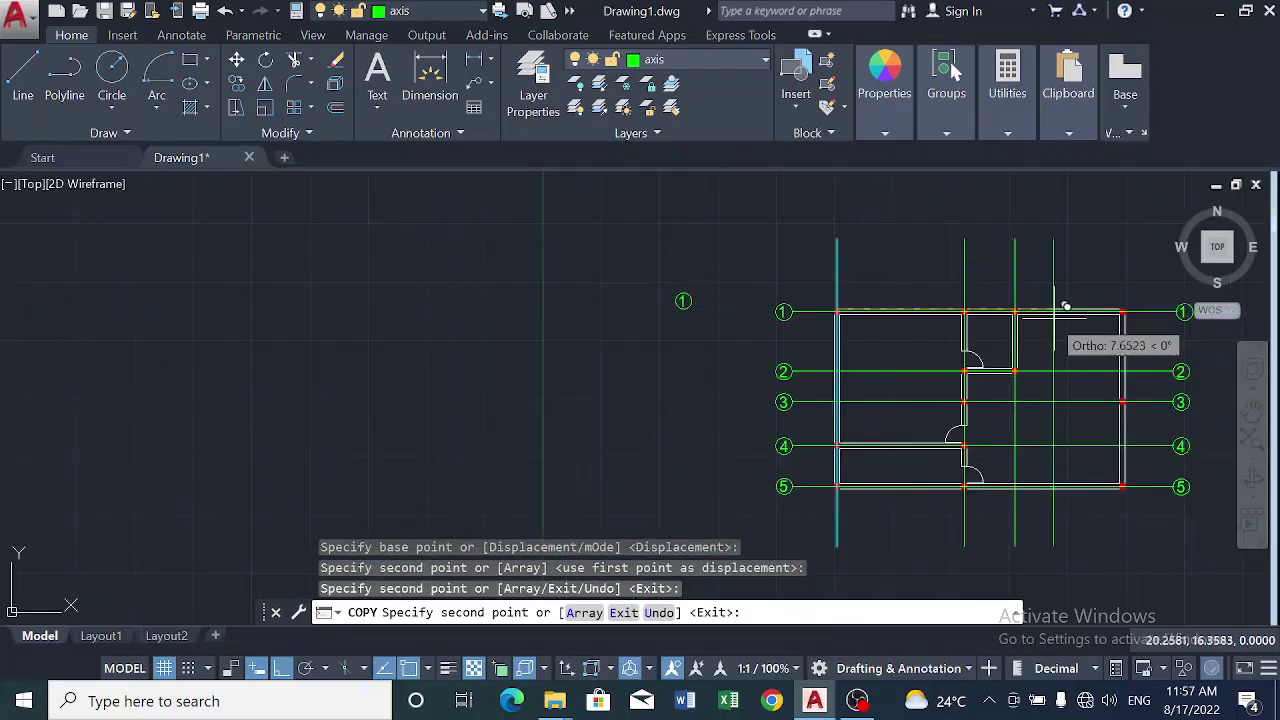
scroll(1104, 312, "up", 3)
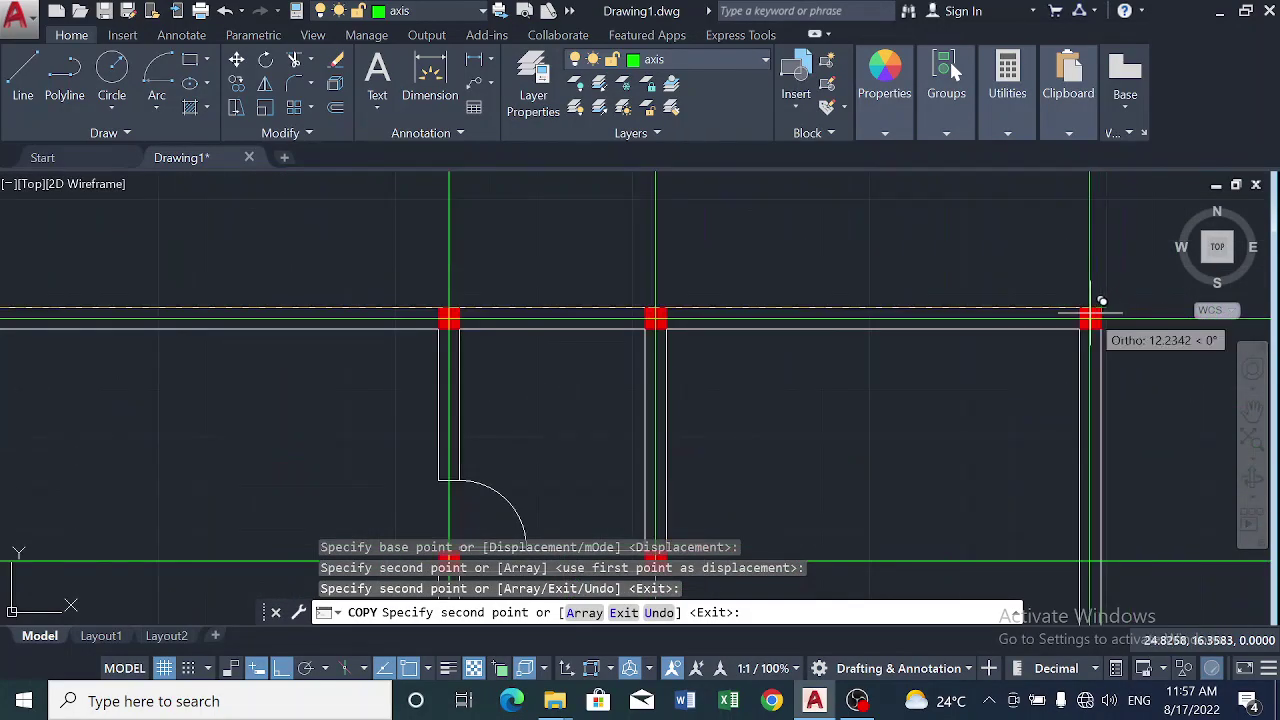
left_click(1090, 318)
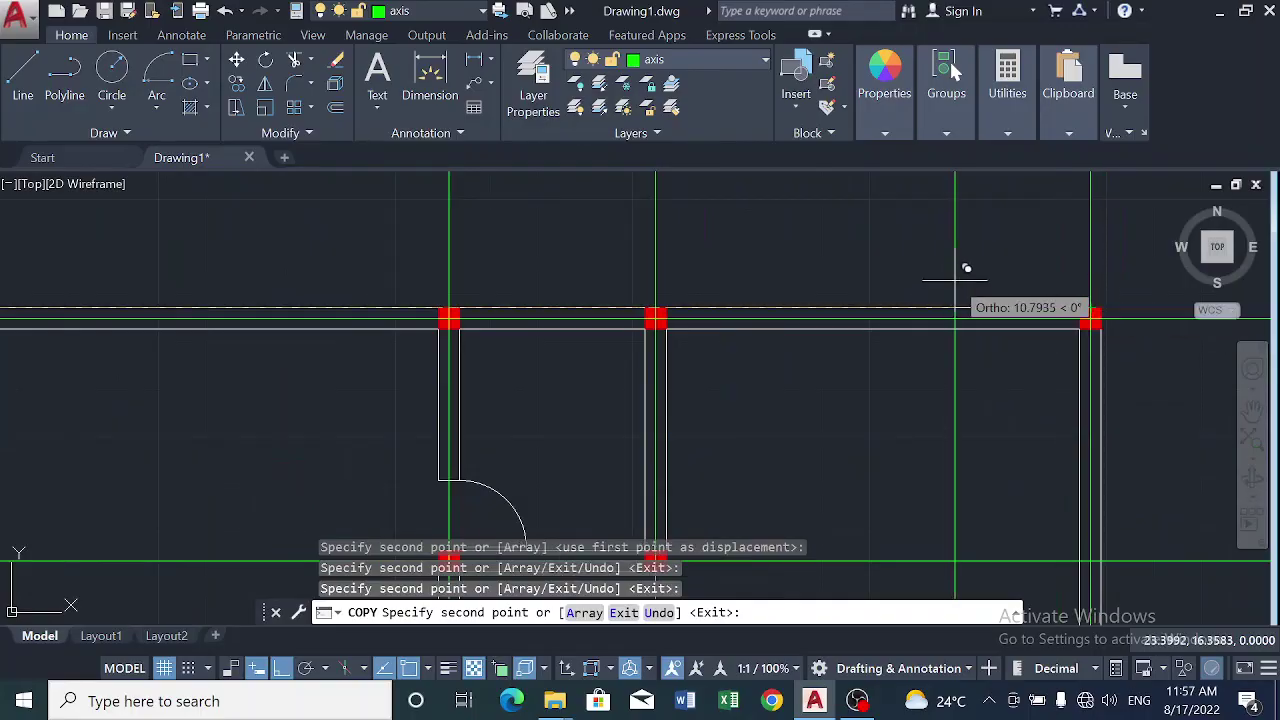
key("Escape")
scroll(948, 286, "down", 5)
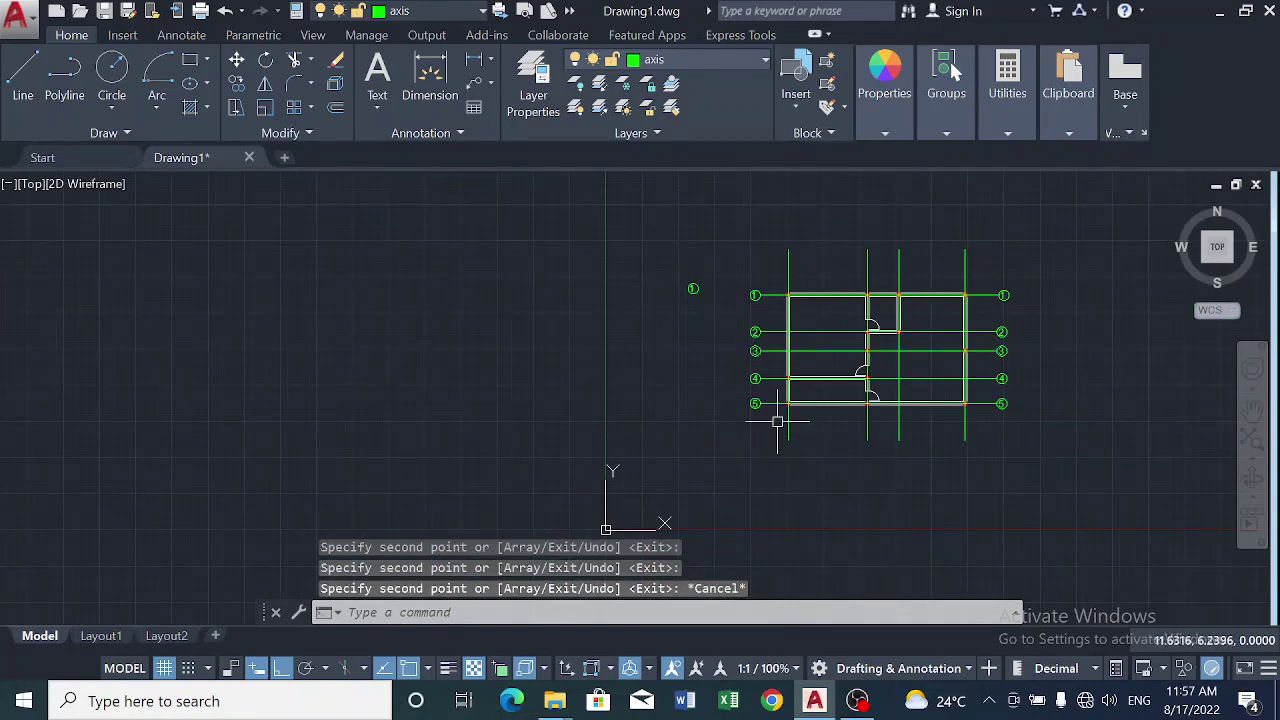
Copy the spare circle numbered 1 by its center to the upper end of the first vertical axis line, with ortho off.
left_click(661, 271)
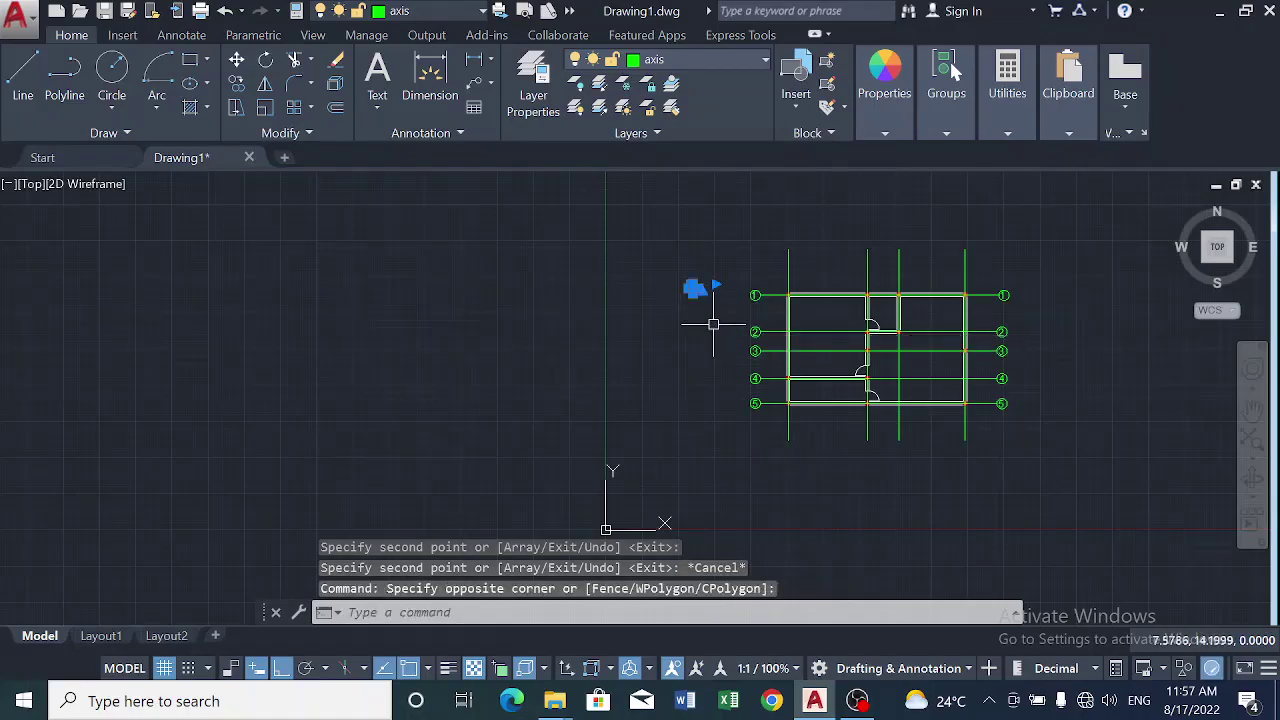
left_click(237, 85)
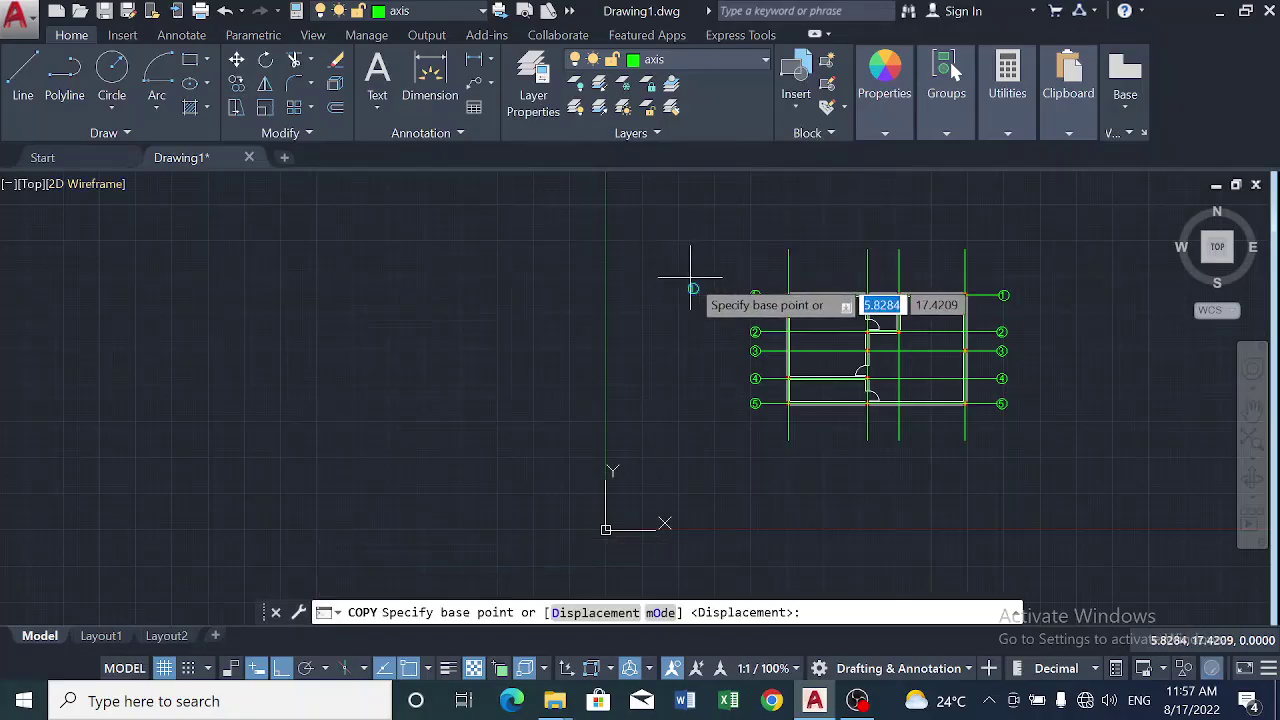
scroll(692, 285, "up", 6)
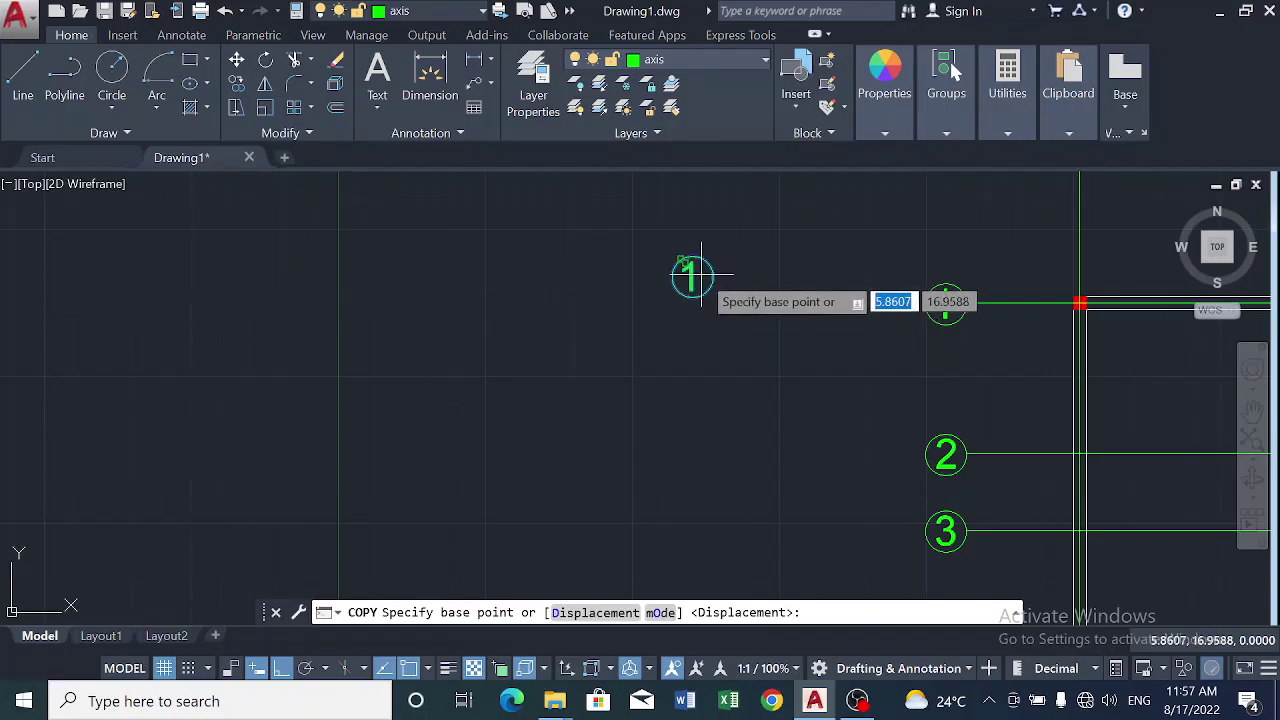
left_click(692, 276)
scroll(697, 277, "down", 5)
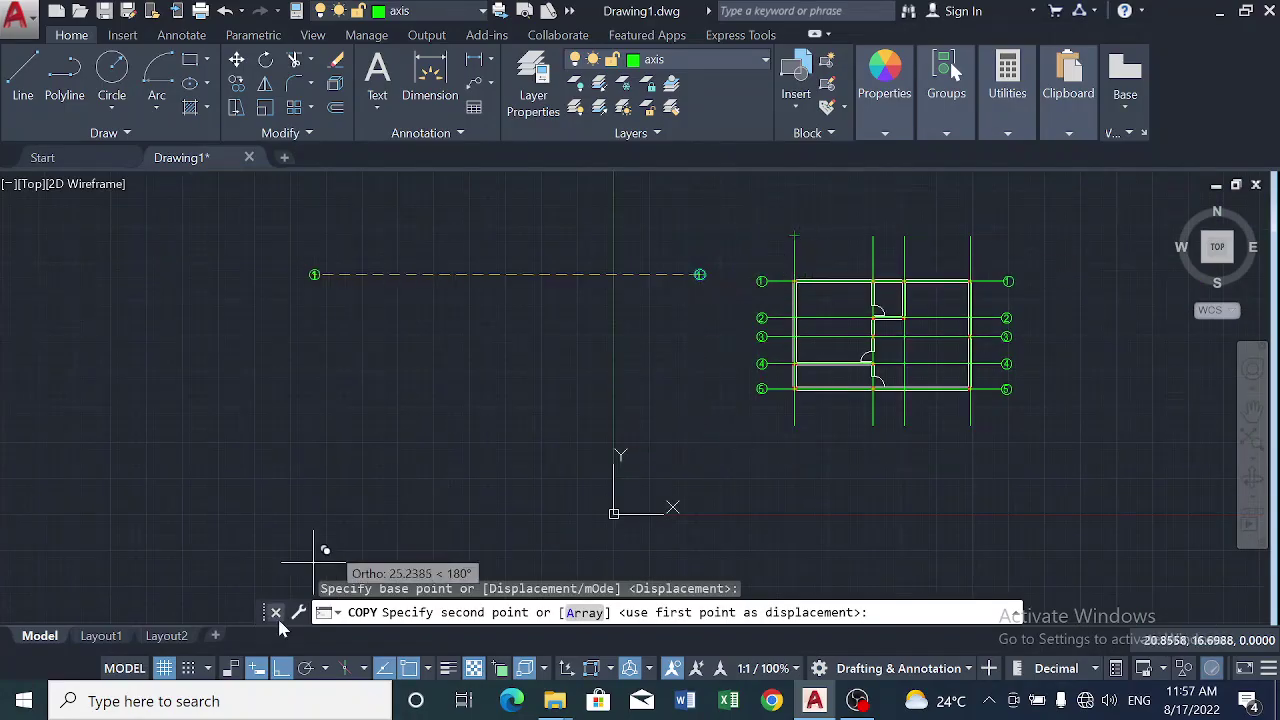
left_click(288, 669)
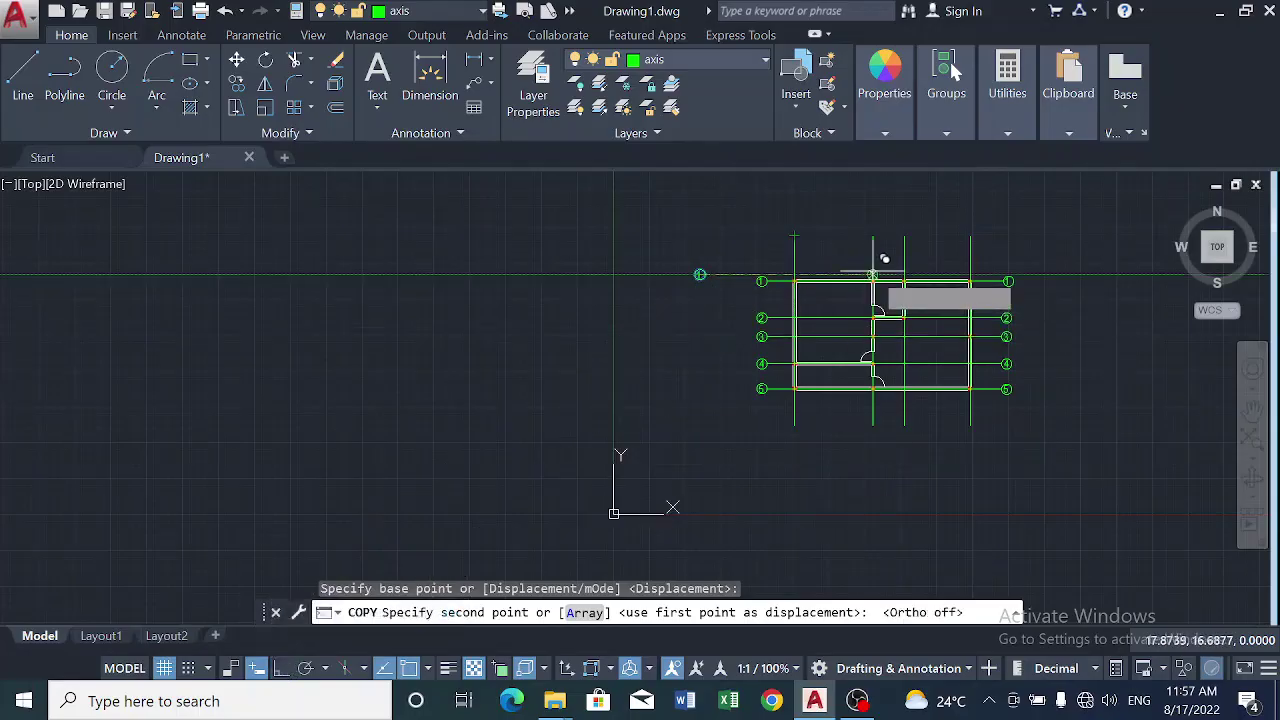
scroll(803, 245, "up", 3)
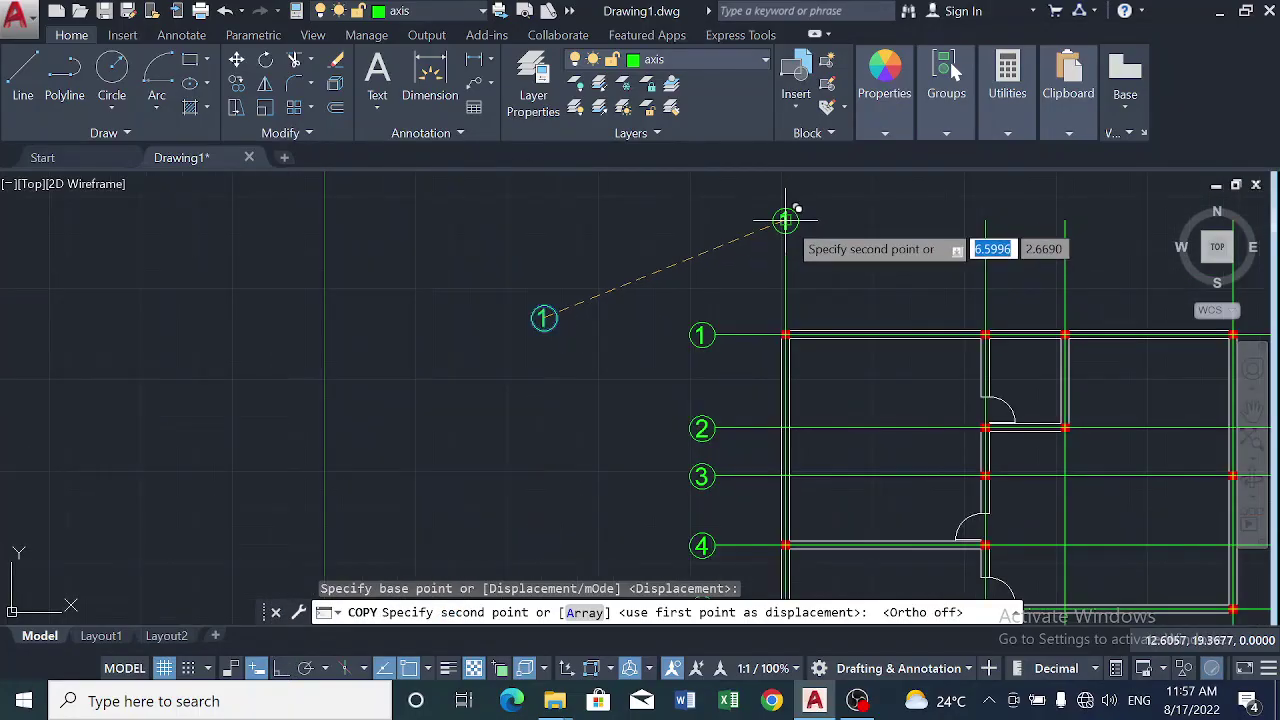
left_click(787, 218)
scroll(950, 210, "down", 3)
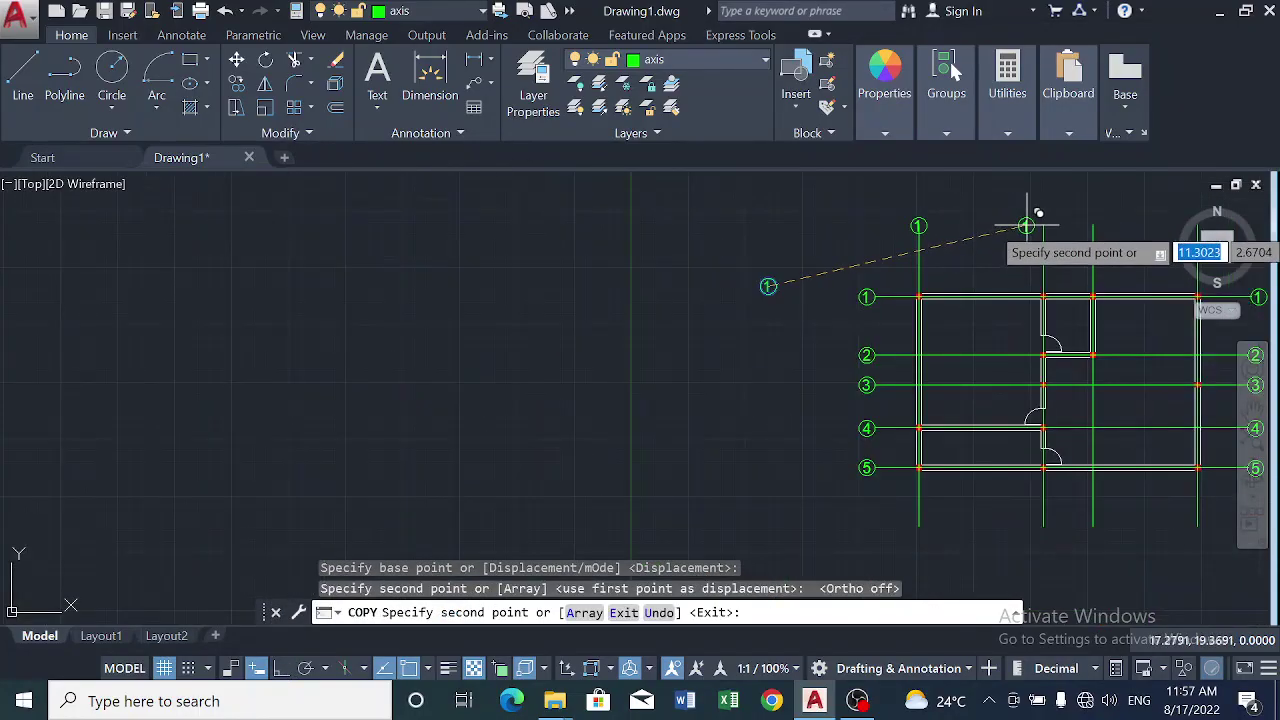
Place copies of the circle numbered 1 on the upper ends of the second, third and fourth vertical axis lines.
left_click(1043, 226)
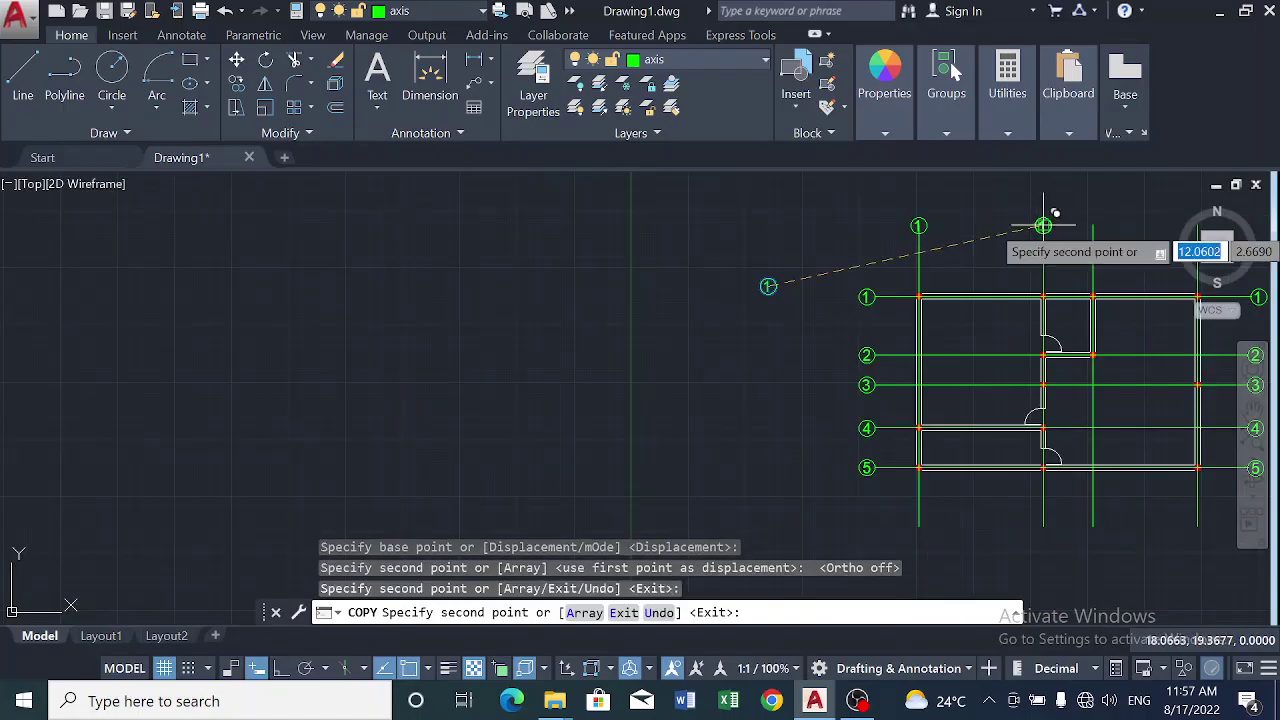
scroll(1045, 226, "down", 4)
scroll(1069, 228, "up", 4)
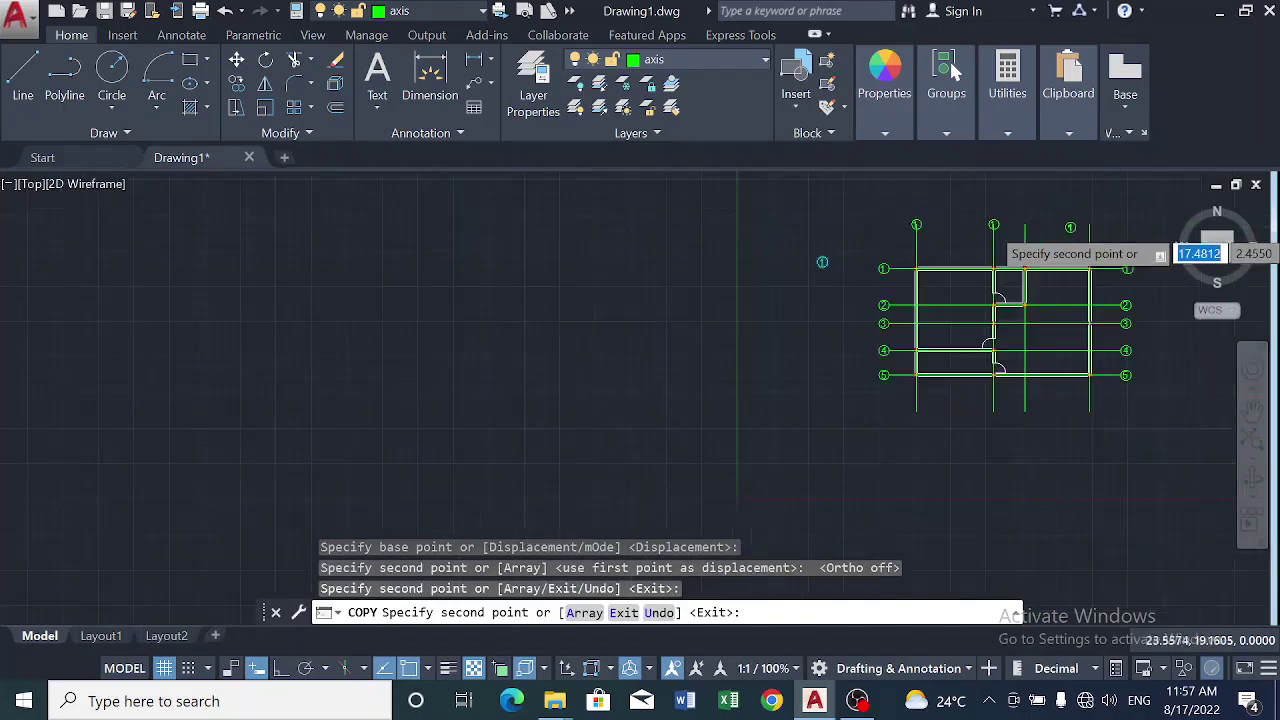
left_click(995, 223)
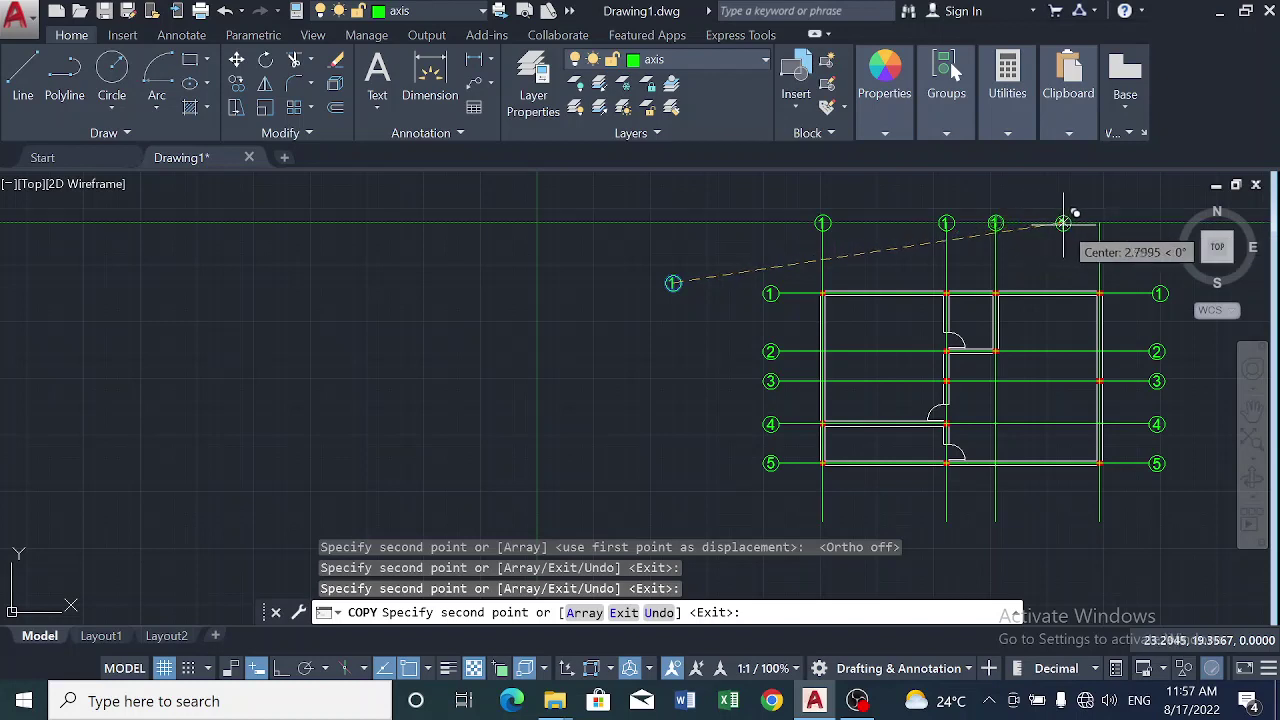
left_click(1100, 223)
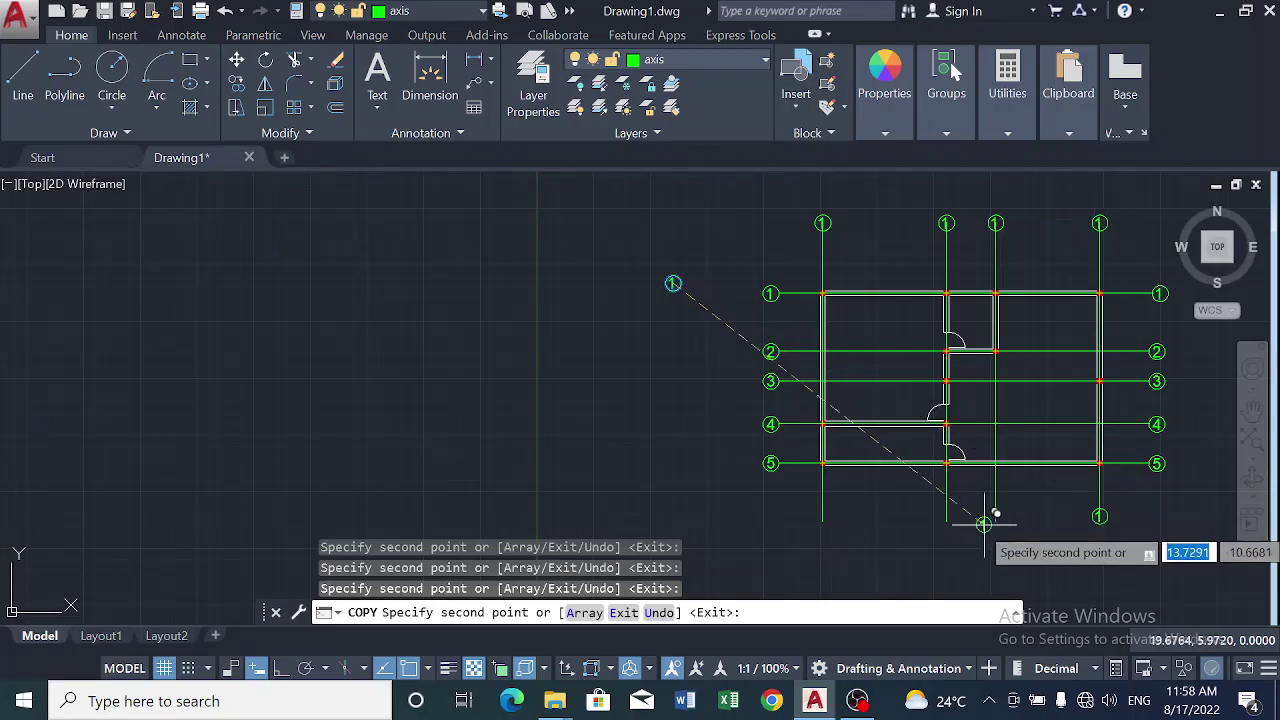
Place copies of the numbered circle on the lower ends of the vertical axis lines and end the copying.
scroll(1115, 507, "up", 4)
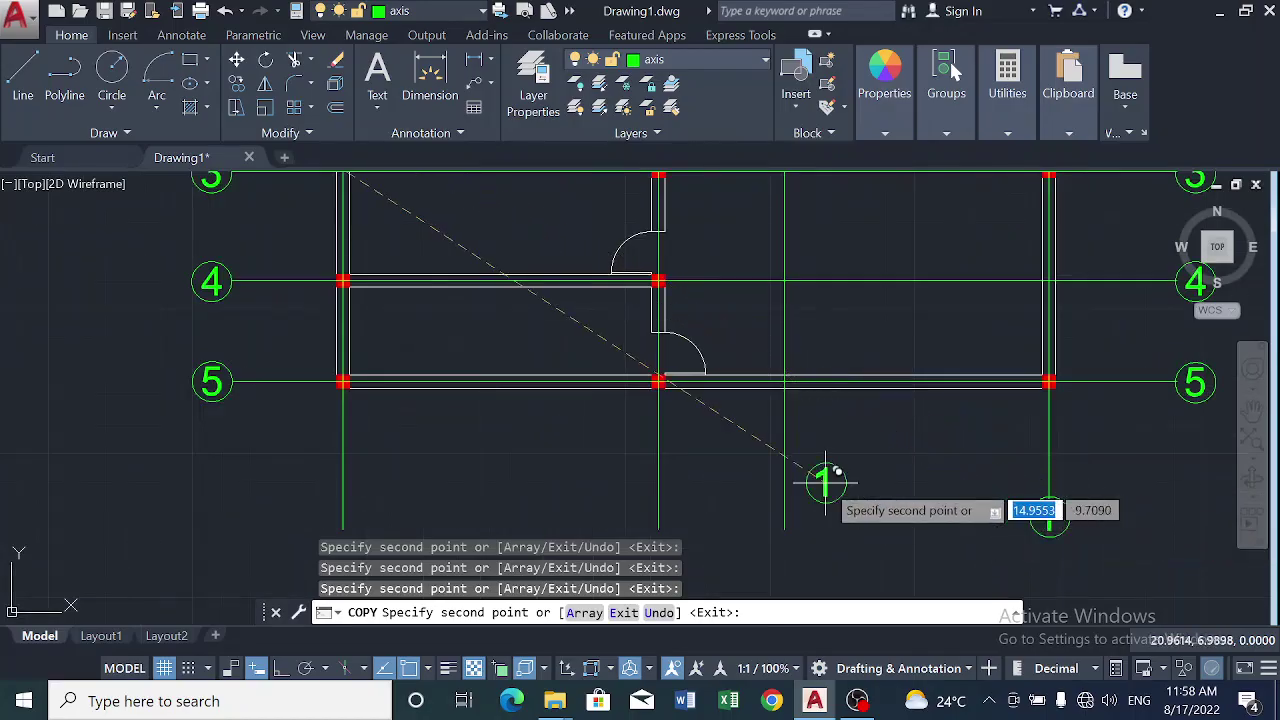
scroll(815, 487, "down", 2)
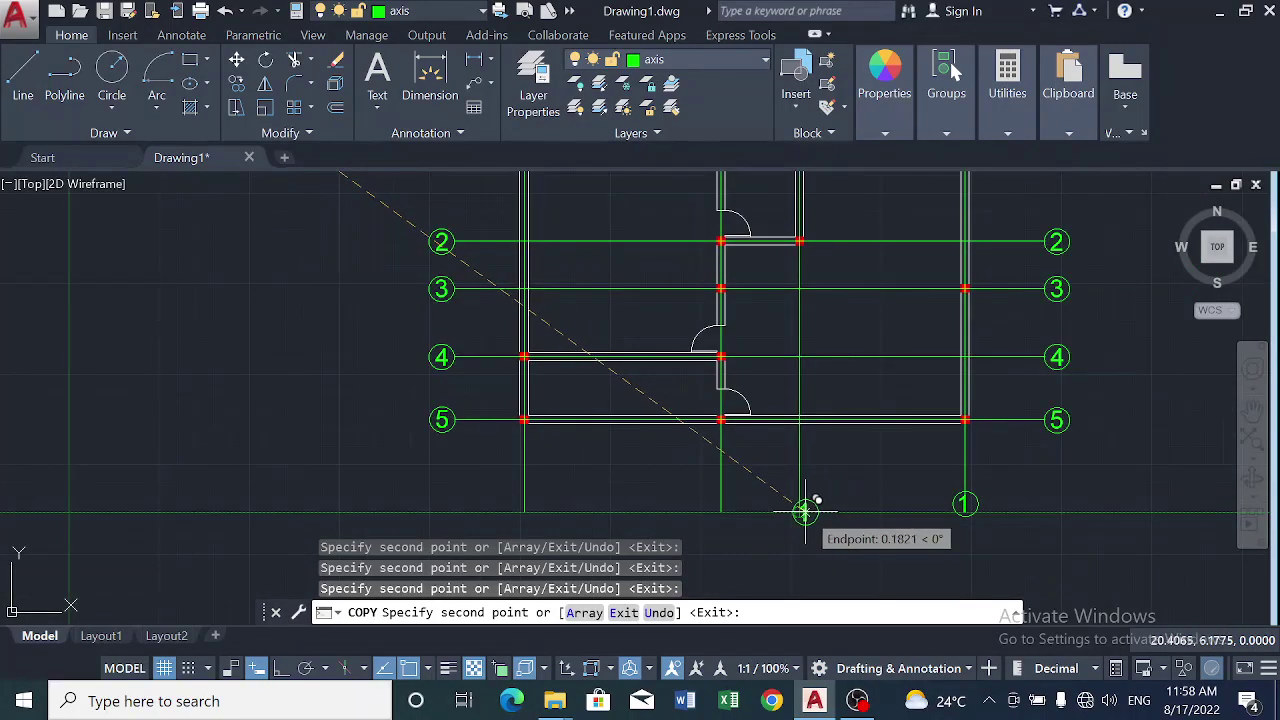
left_click(800, 512)
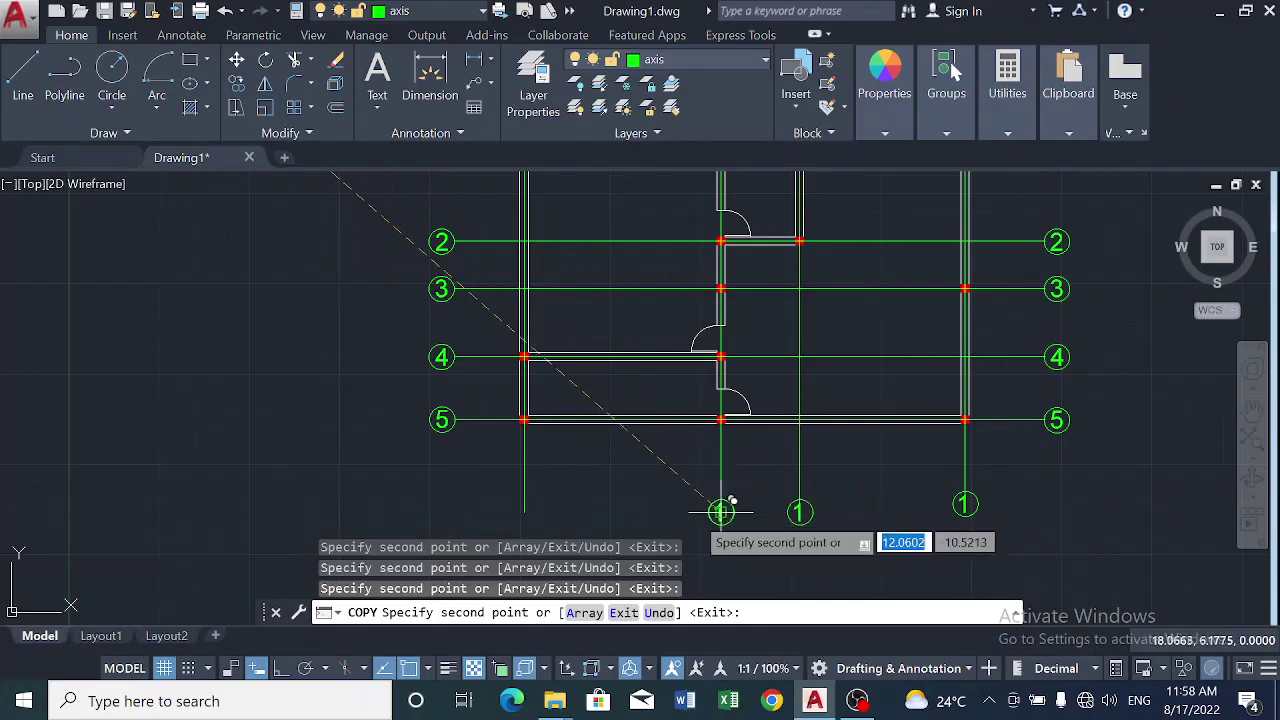
left_click(721, 512)
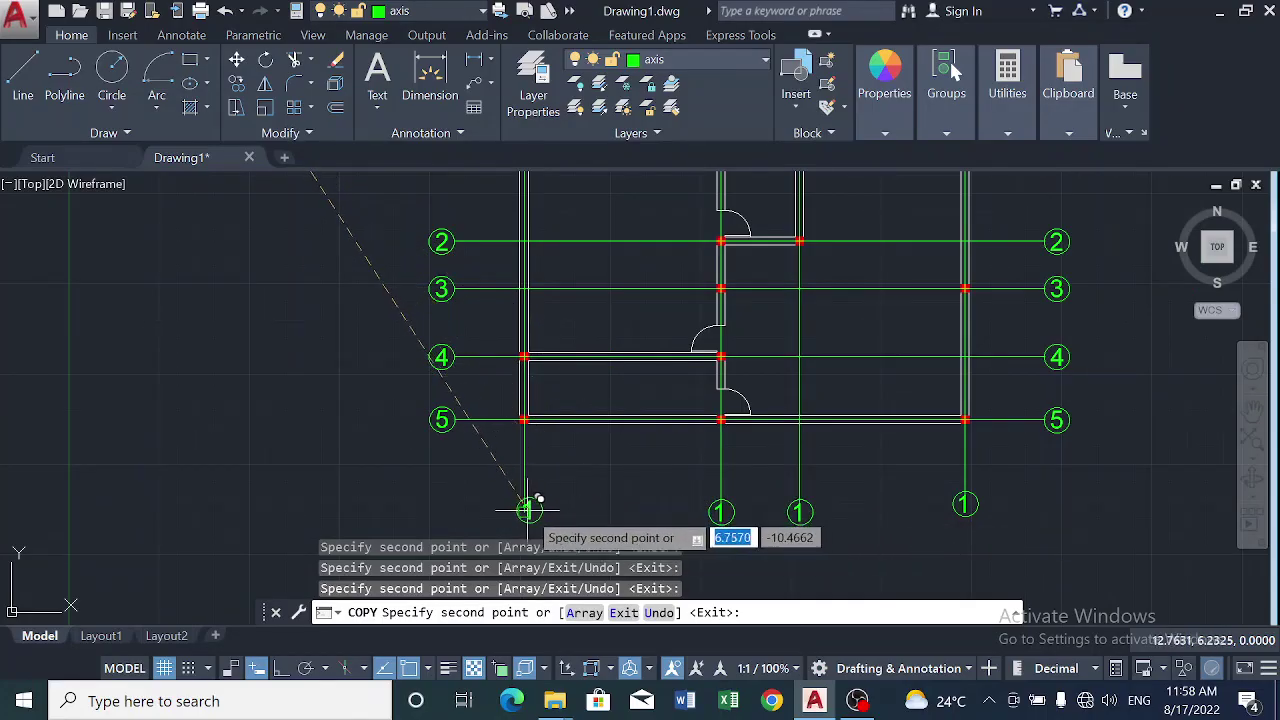
left_click(524, 510)
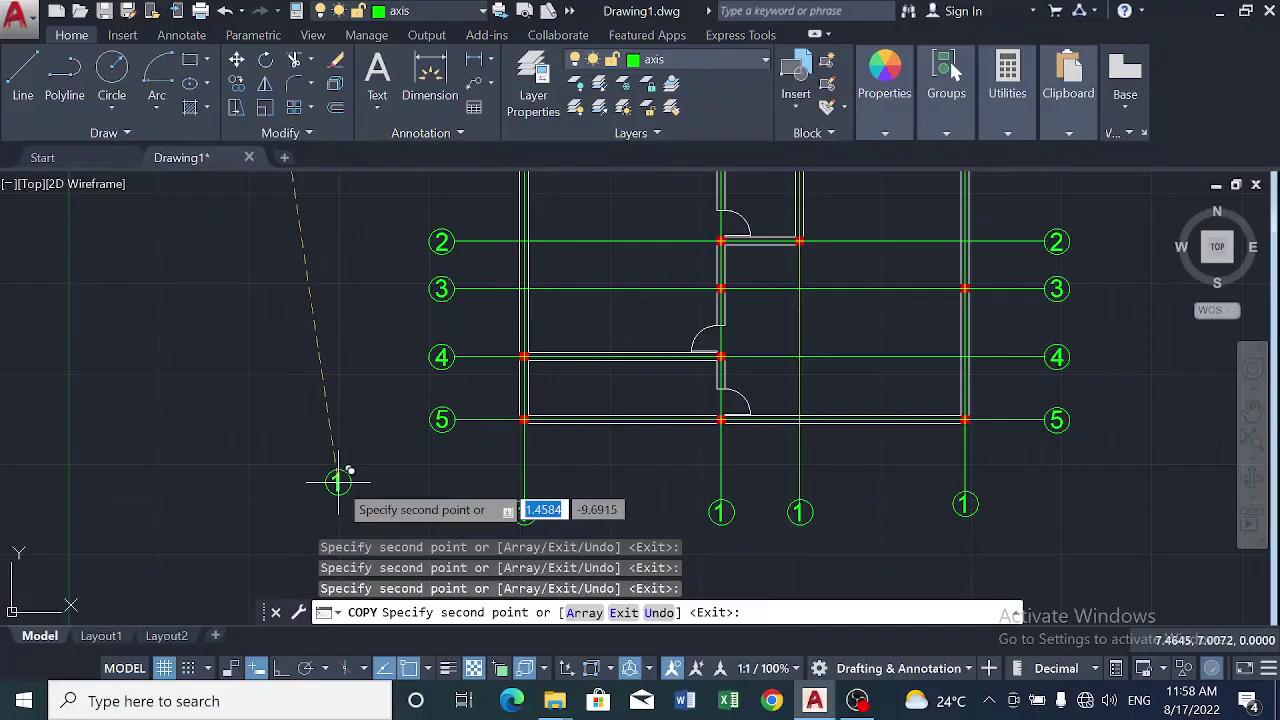
key("Escape")
Change the text in the circle above the first vertical axis line to A.
scroll(340, 450, "down", 4)
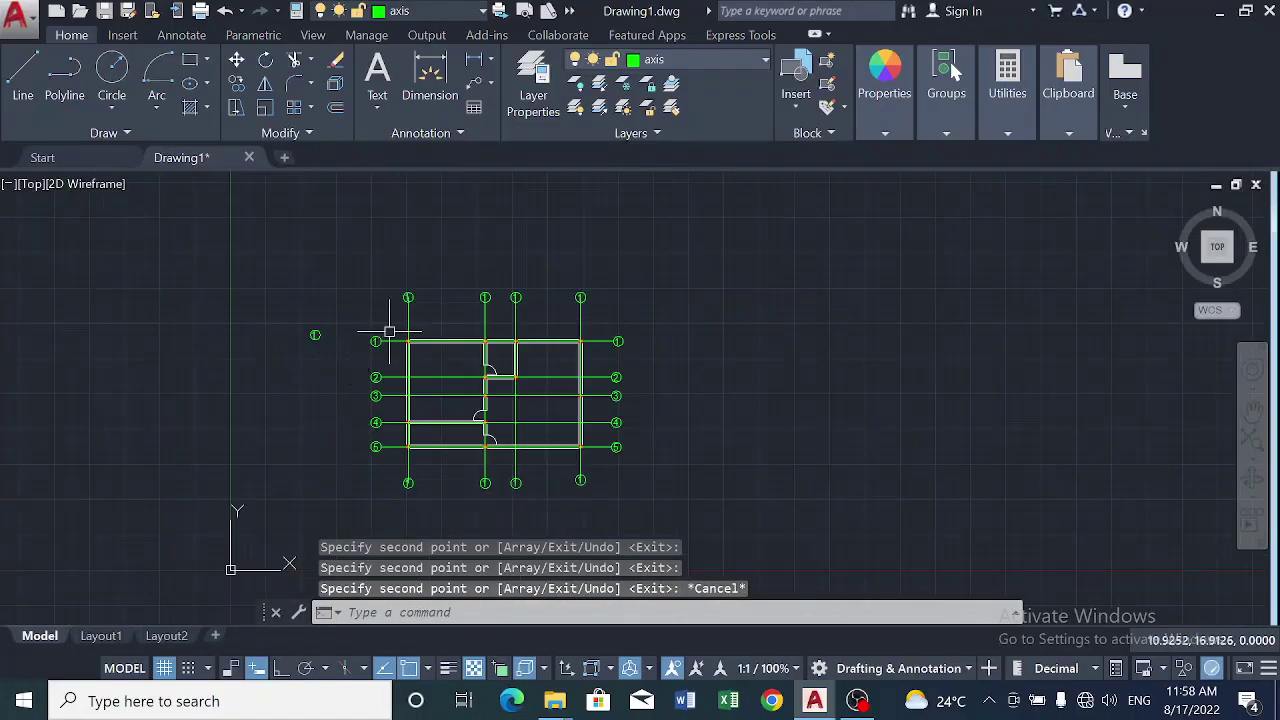
scroll(390, 332, "up", 6)
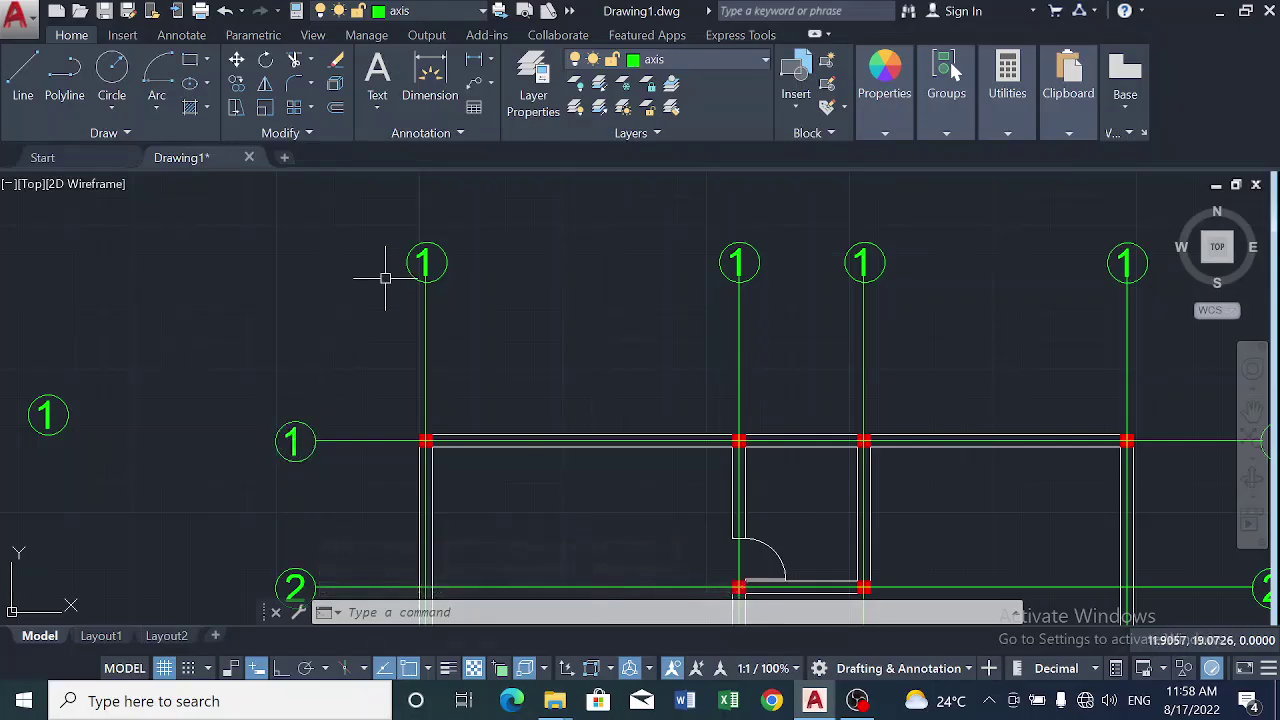
double_click(423, 260)
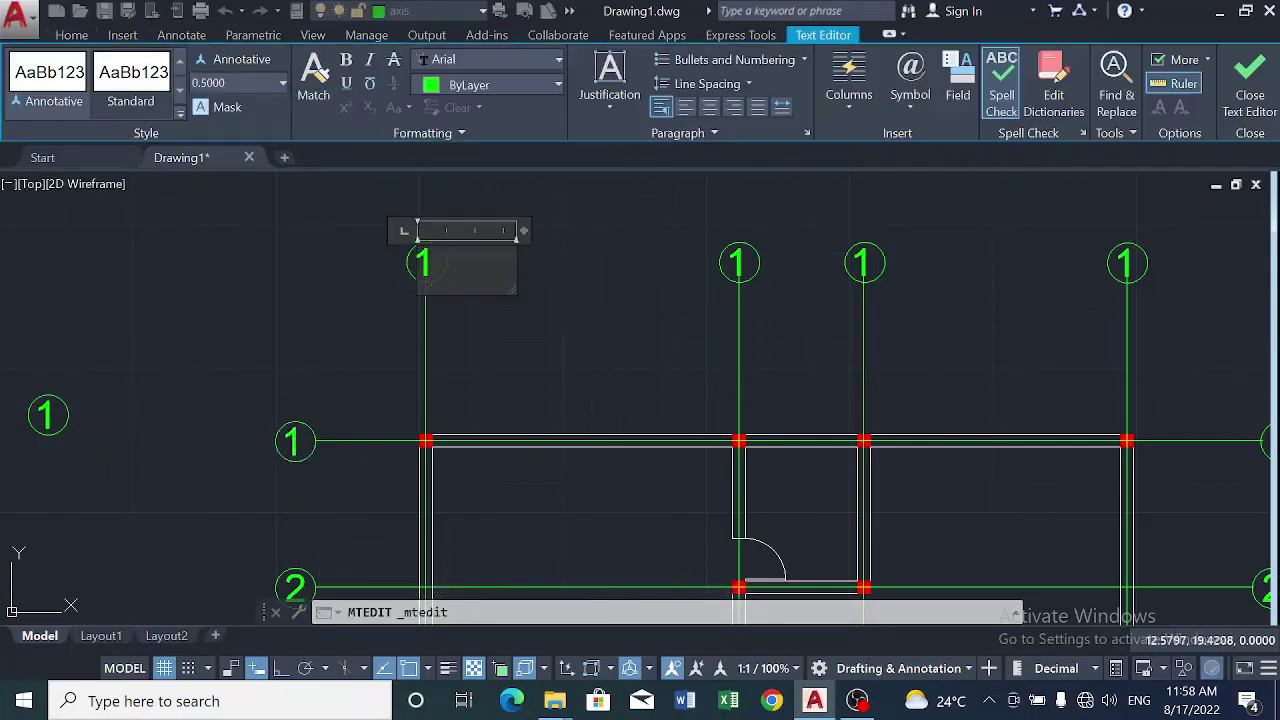
key("BackSpace")
type("A")
key("Return")
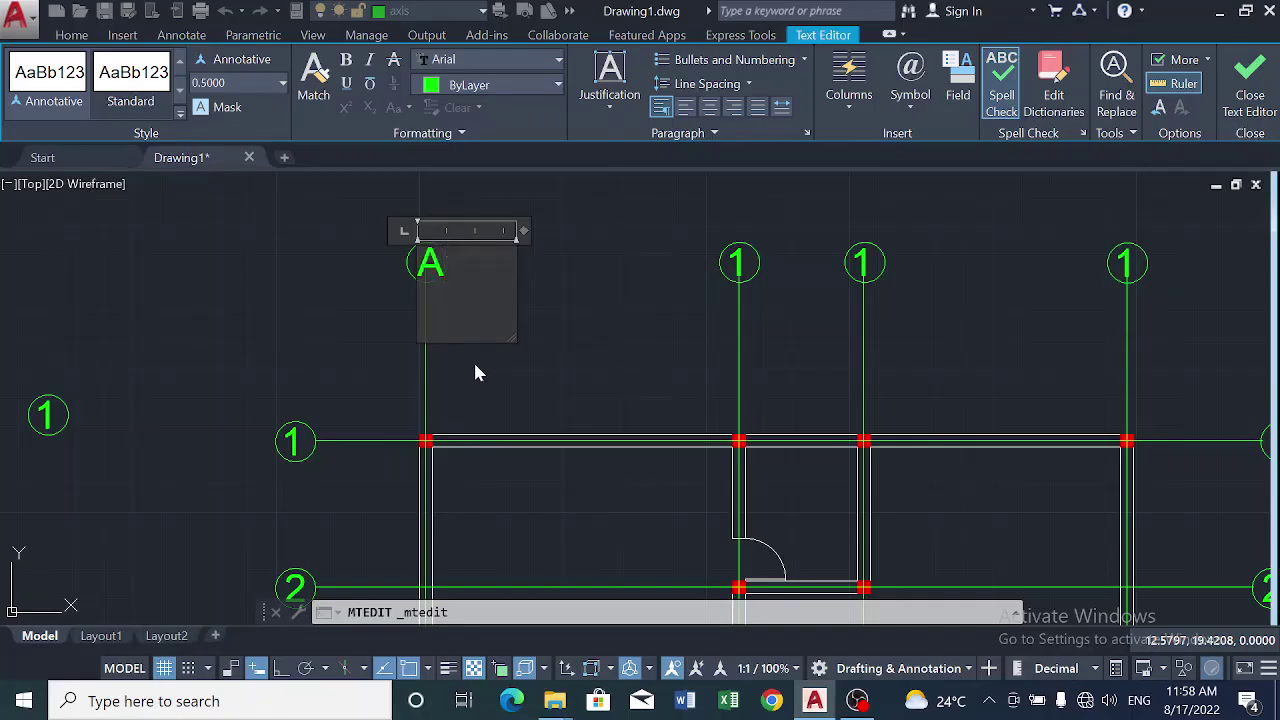
left_click(463, 363)
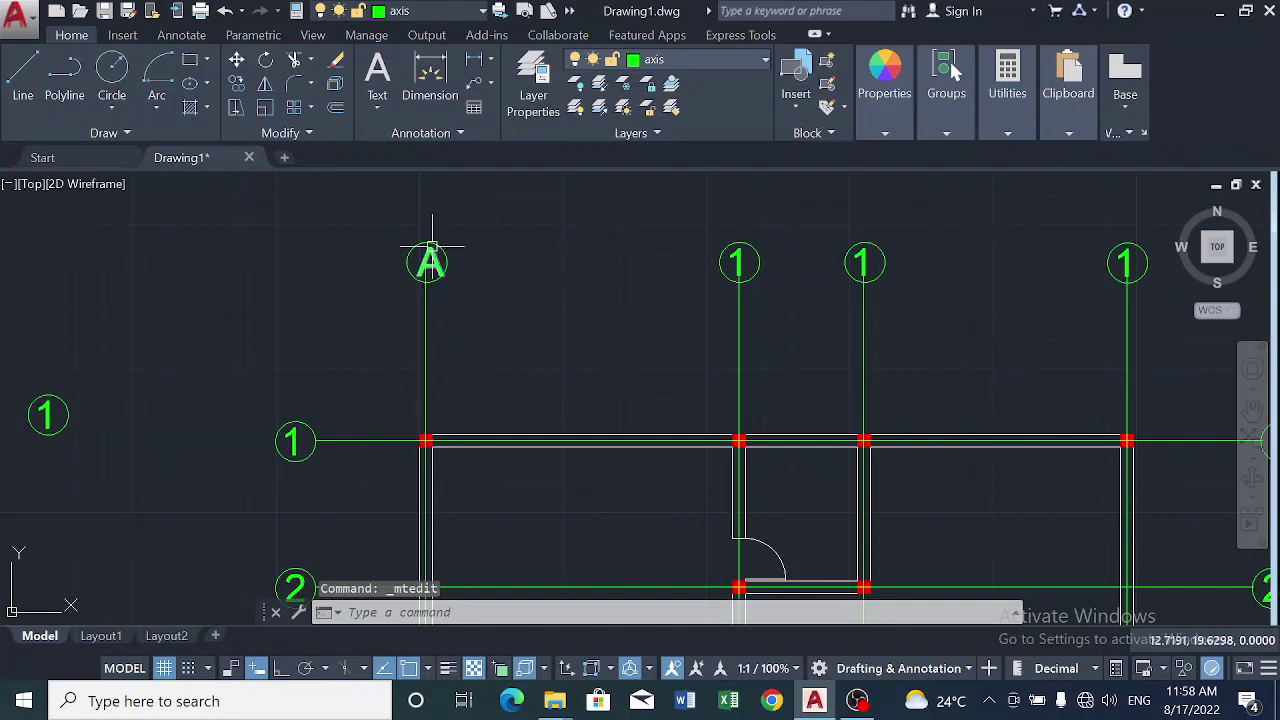
Trim the part of the first vertical axis line that lies inside the circle labelled A, using all objects as cutting edges.
scroll(428, 265, "up", 5)
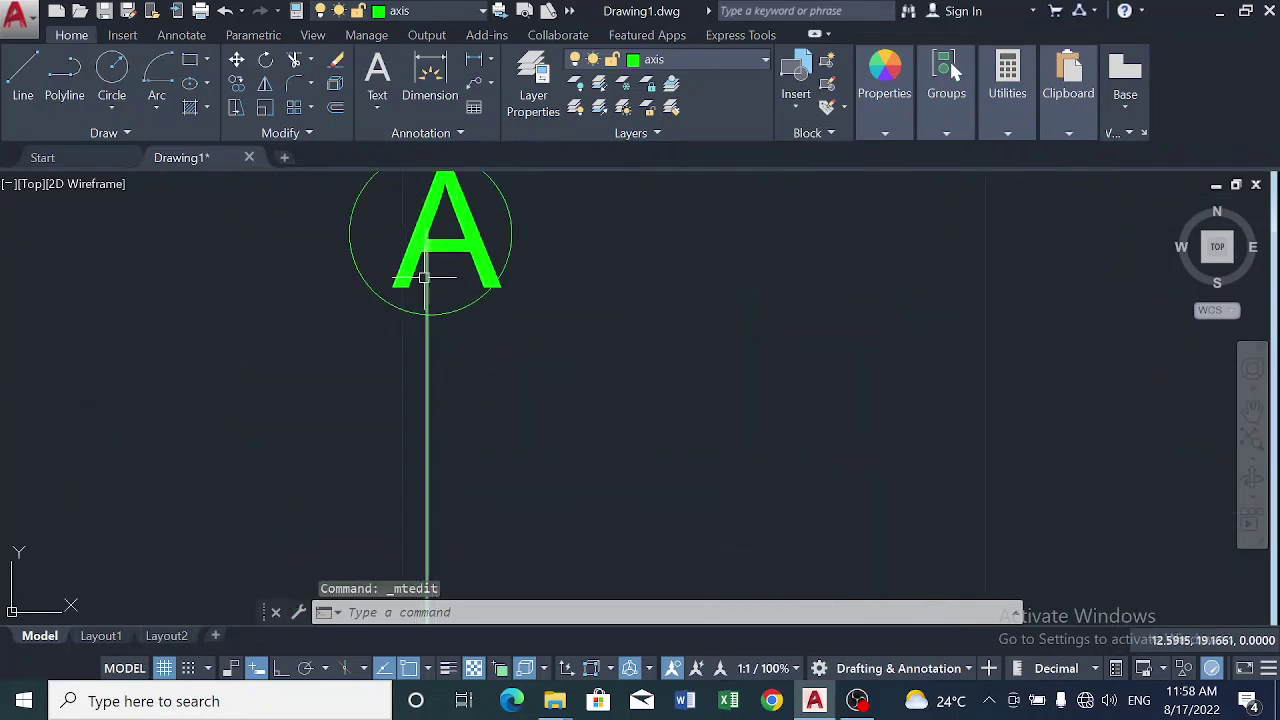
left_click(294, 60)
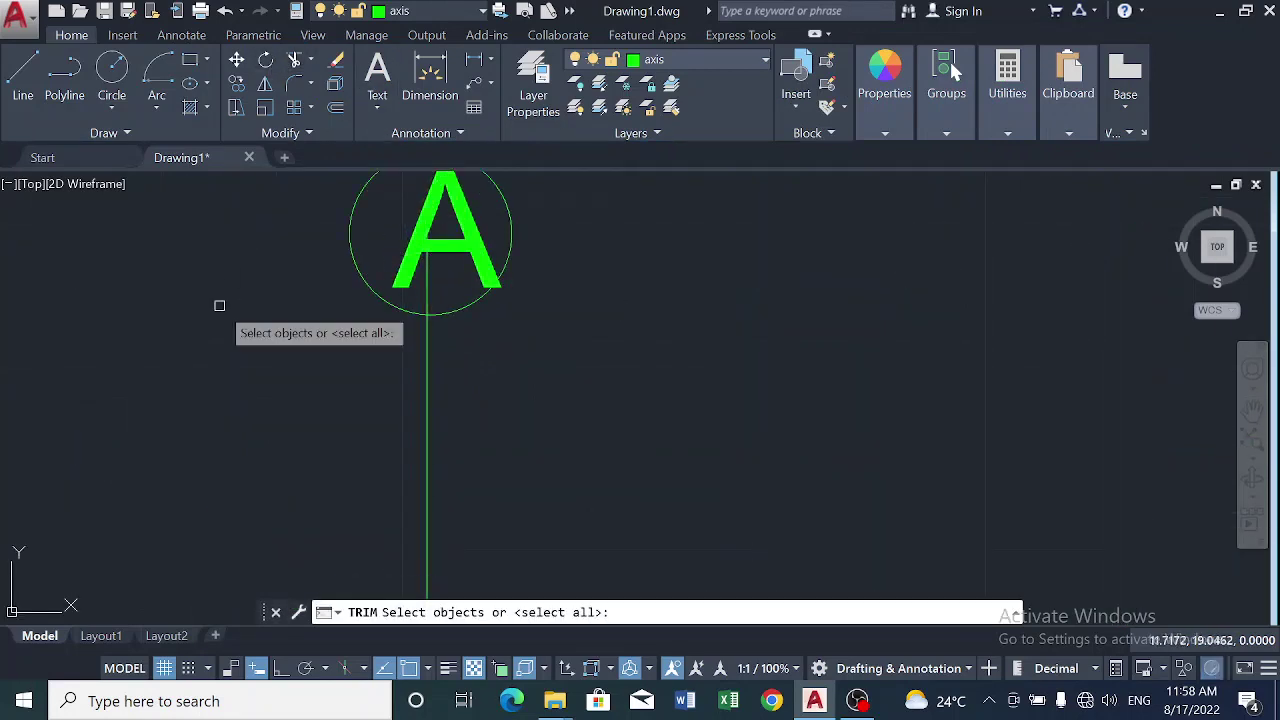
key("Return")
left_click(424, 287)
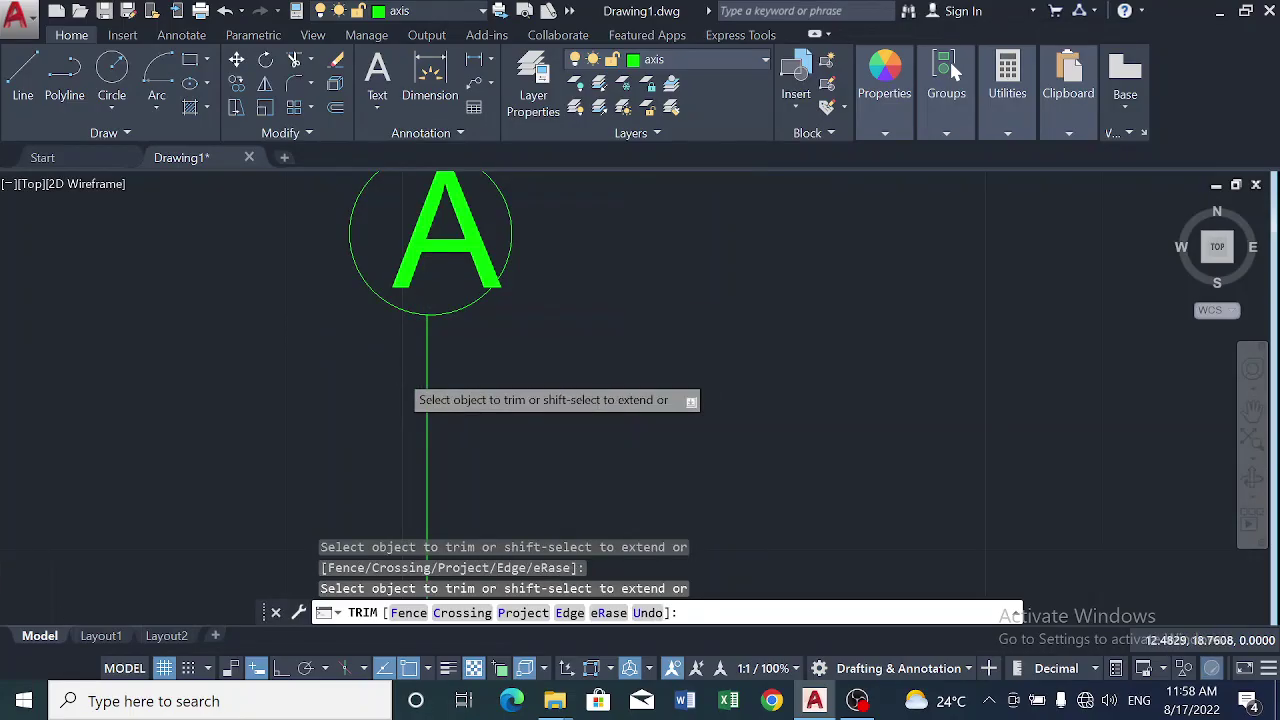
scroll(329, 363, "down", 2)
key("Escape")
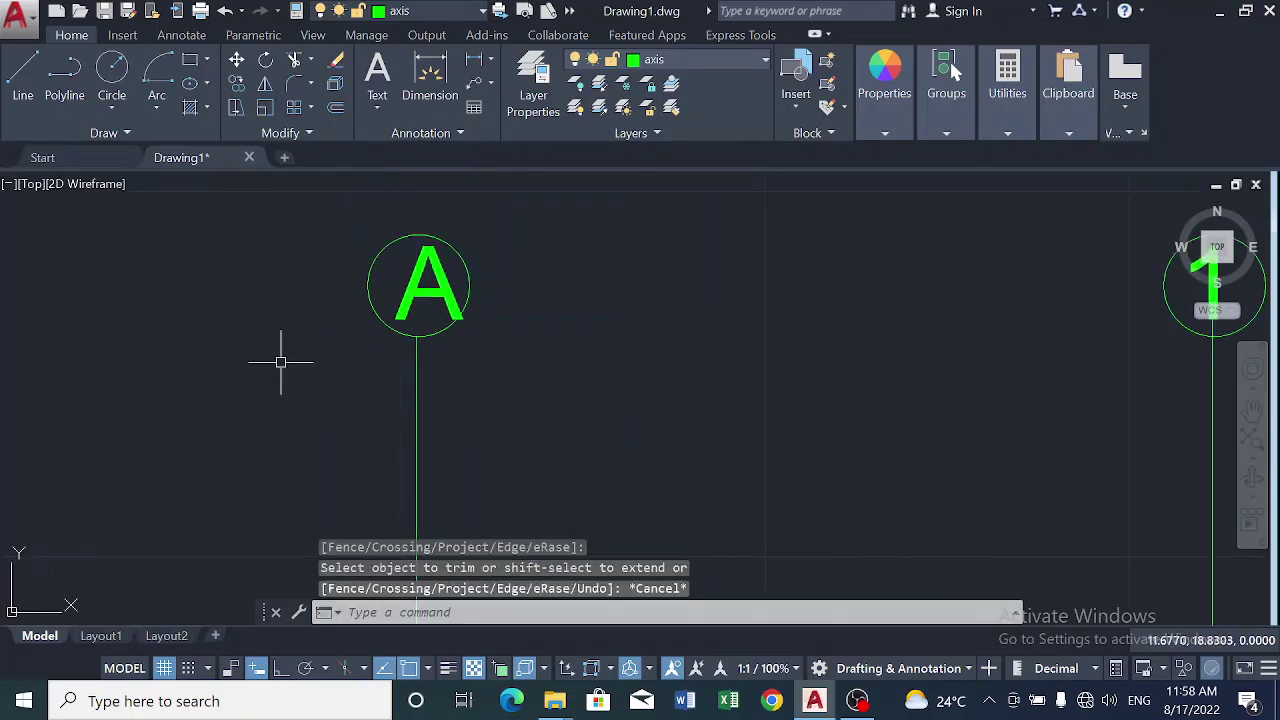
Move the letter A slightly so that it sits centered inside its circle.
left_click(449, 288)
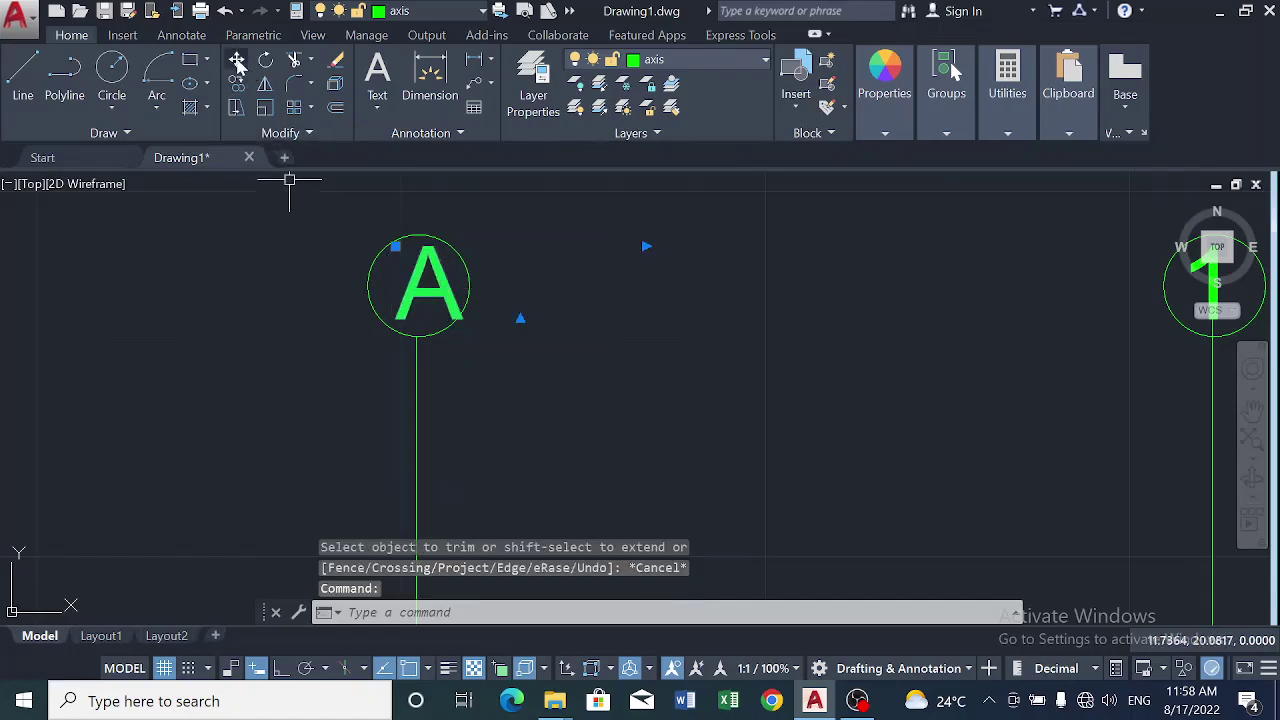
left_click(237, 61)
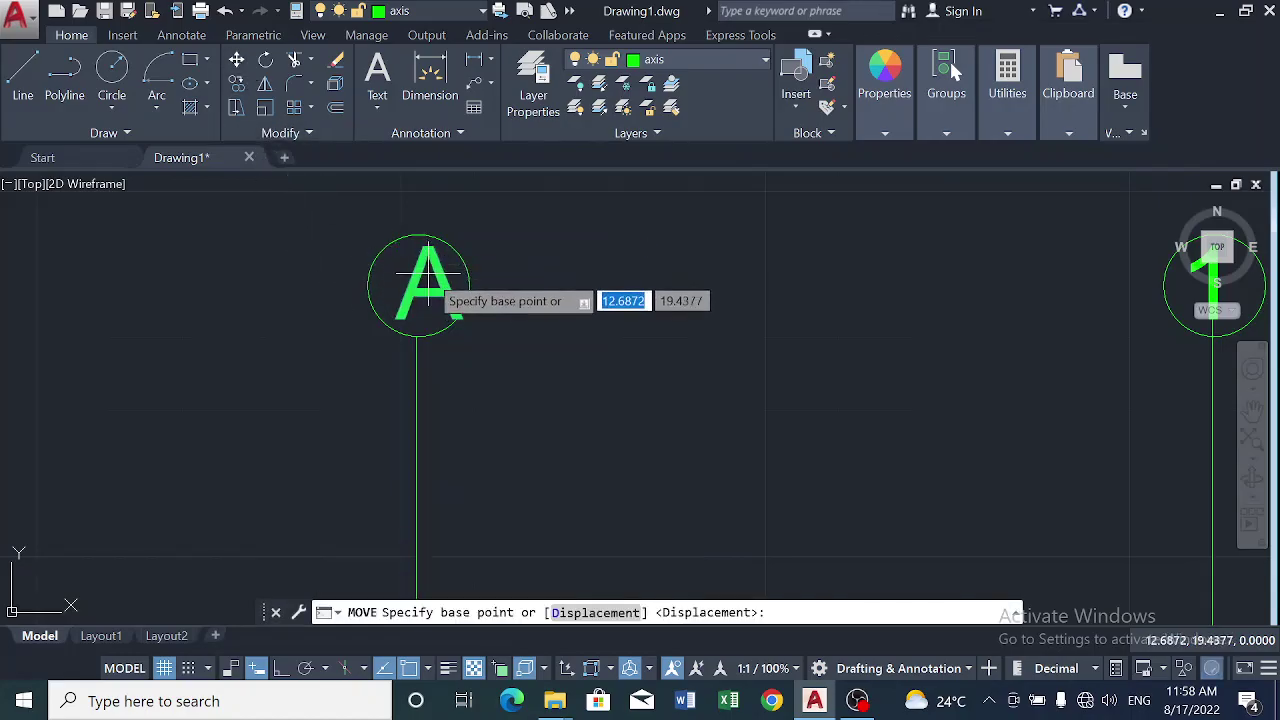
left_click(427, 273)
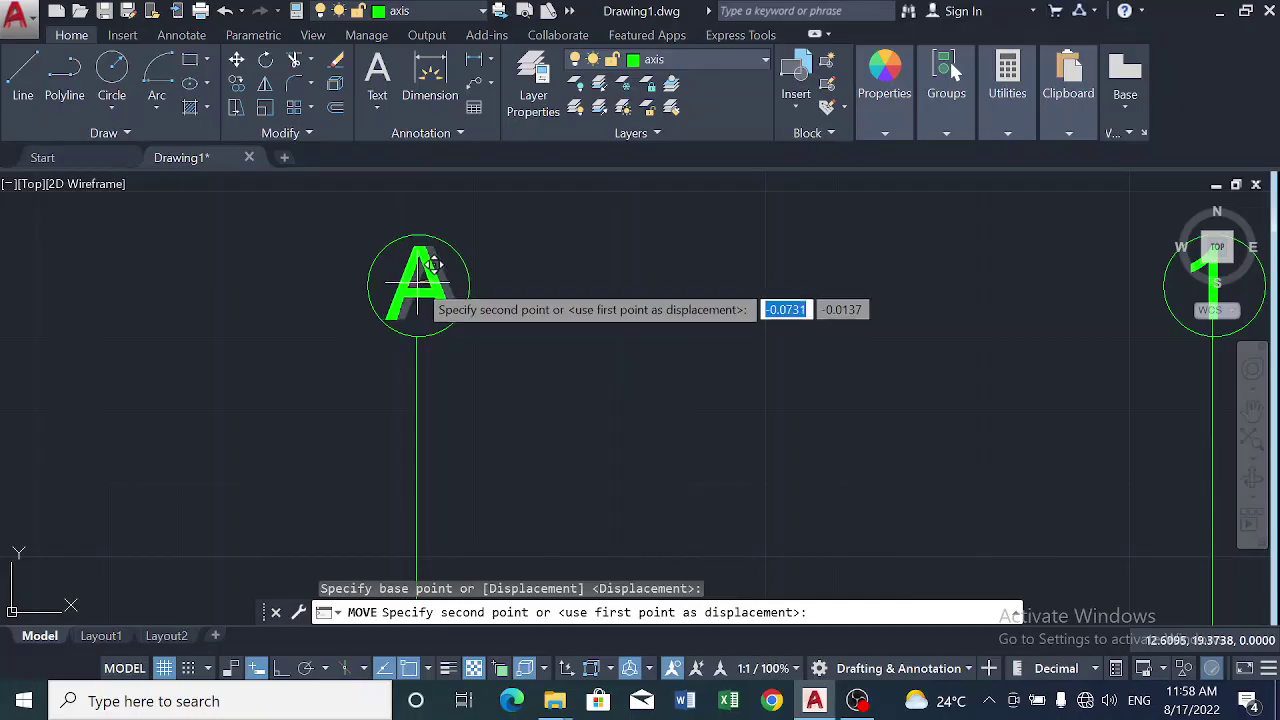
left_click(432, 264)
scroll(523, 334, "down", 4)
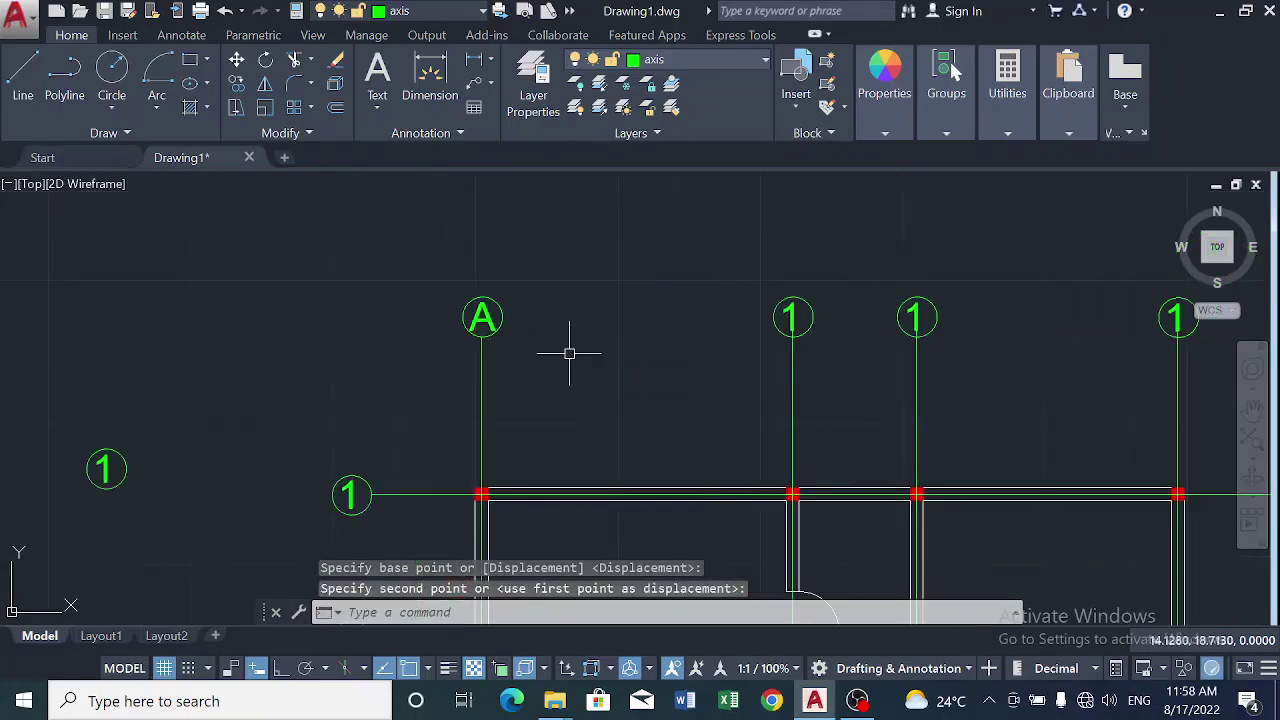
Trim the part of the second vertical axis line that lies inside its upper circle.
scroll(827, 316, "up", 2)
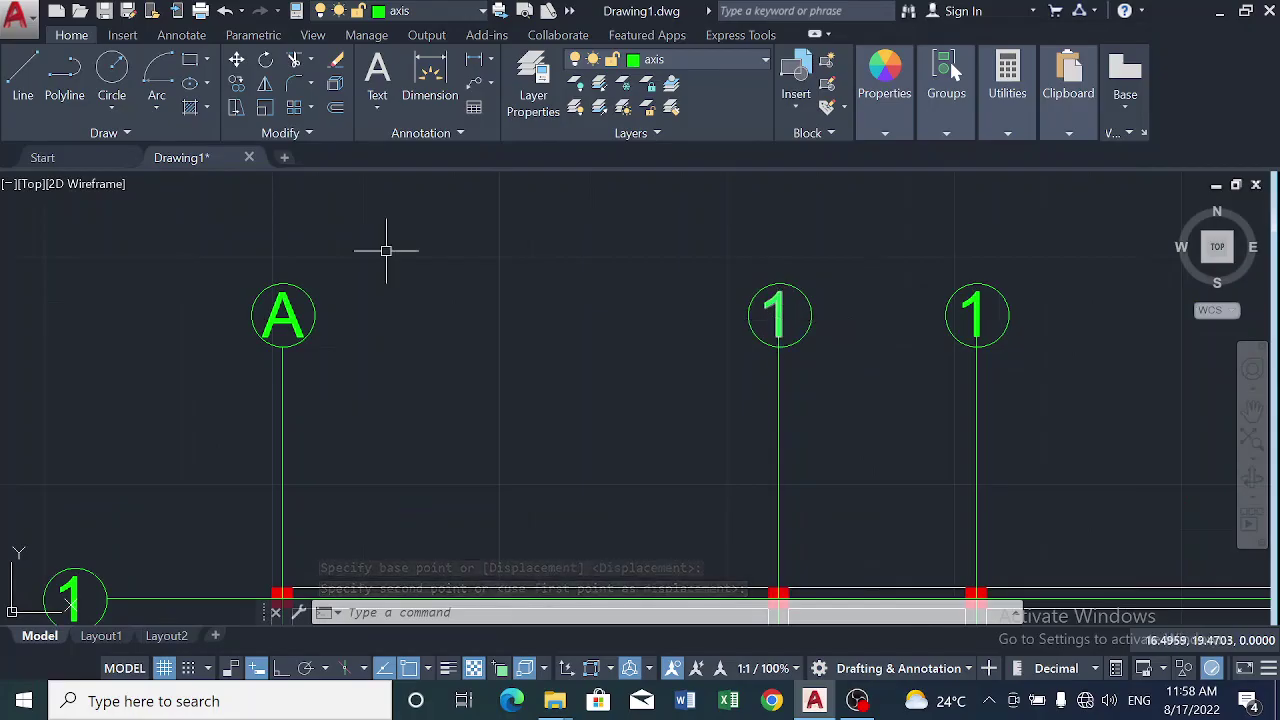
left_click(297, 59)
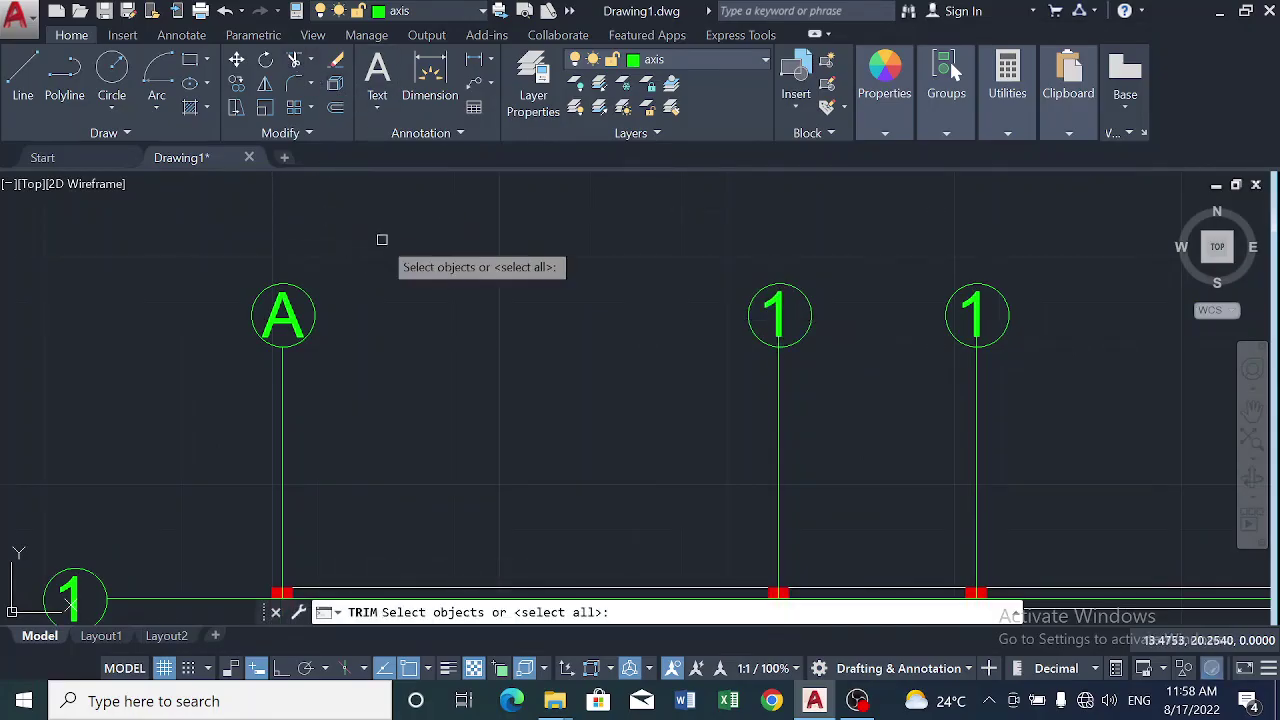
key("Return")
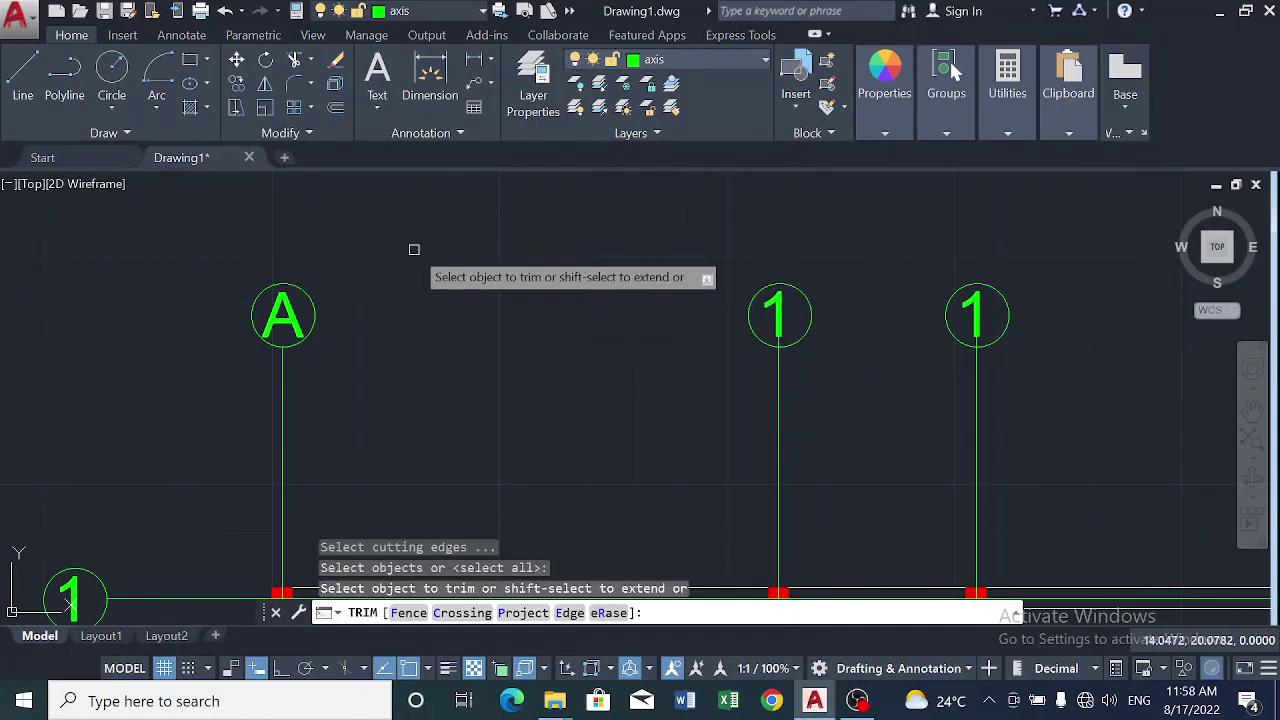
scroll(772, 341, "up", 3)
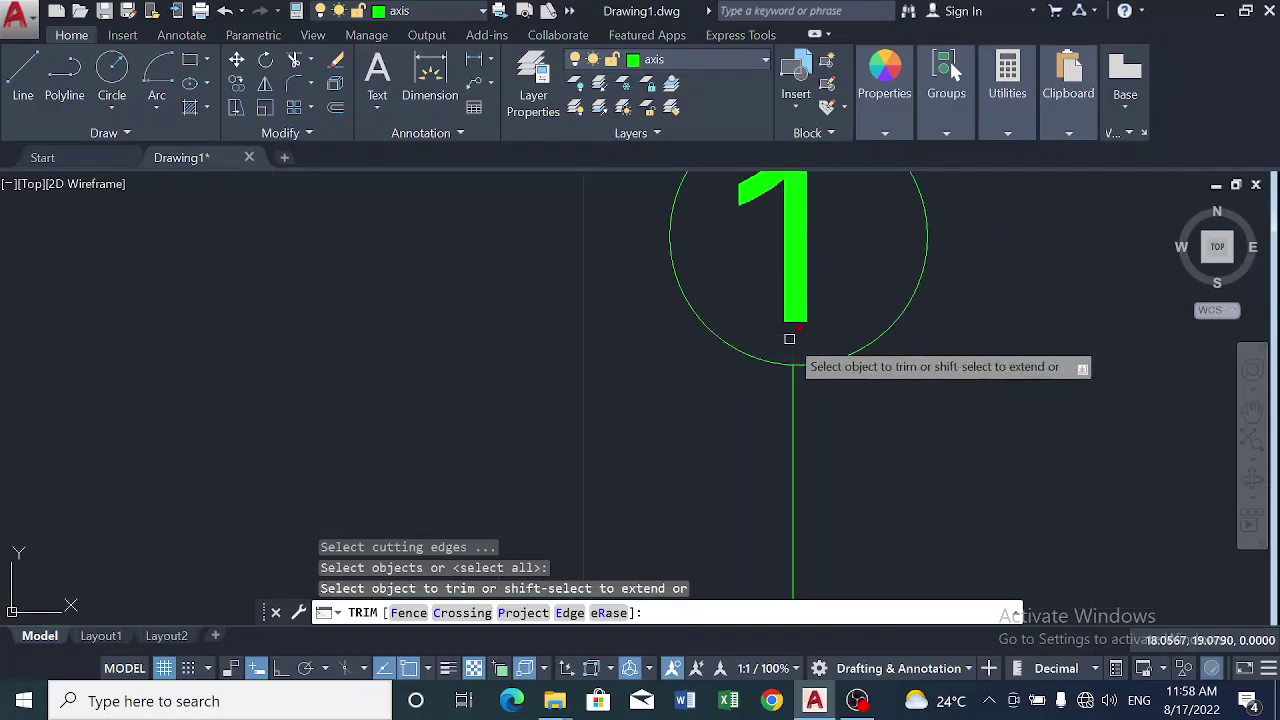
left_click(793, 340)
scroll(632, 397, "down", 3)
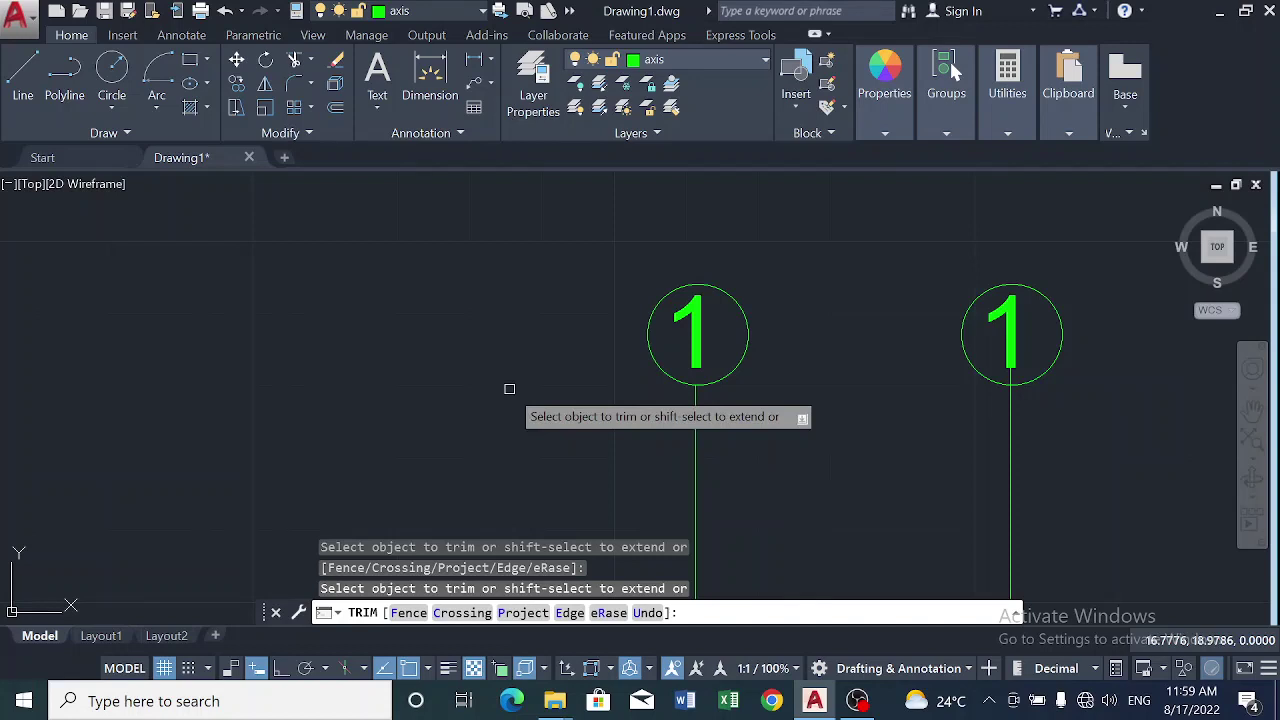
key("Escape")
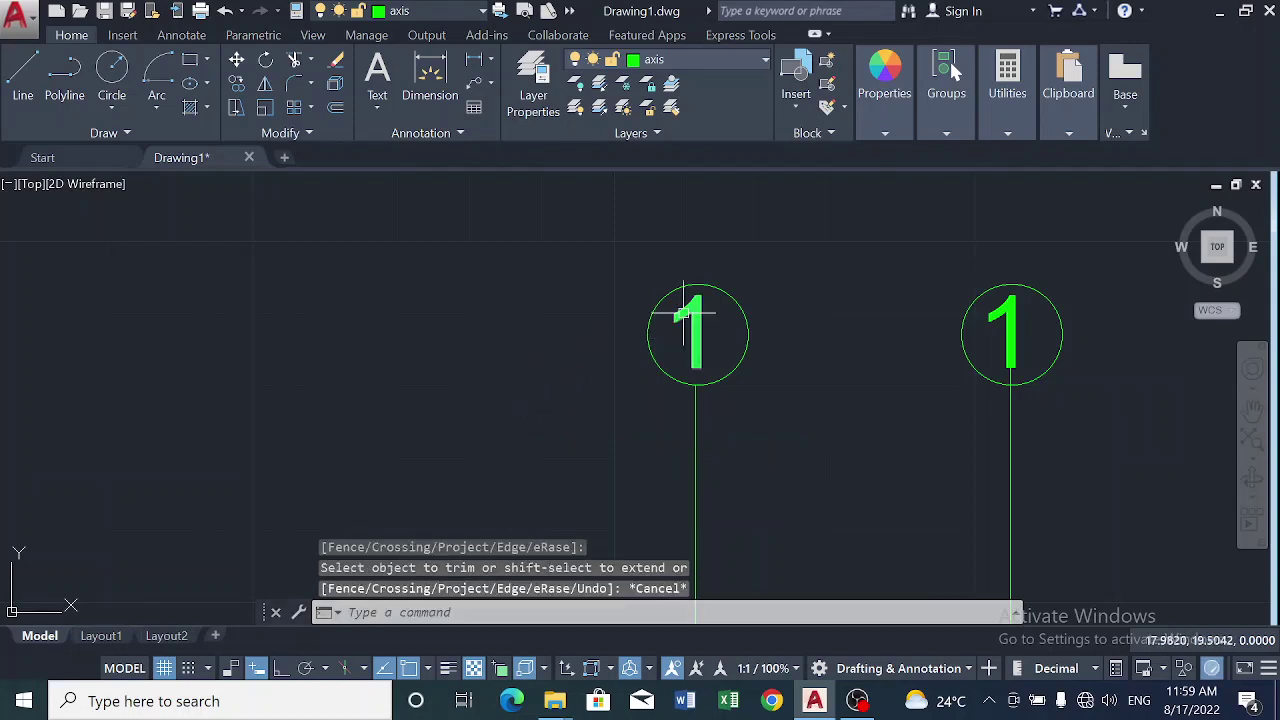
Change the text in the circle above the second vertical axis line to B.
double_click(685, 310)
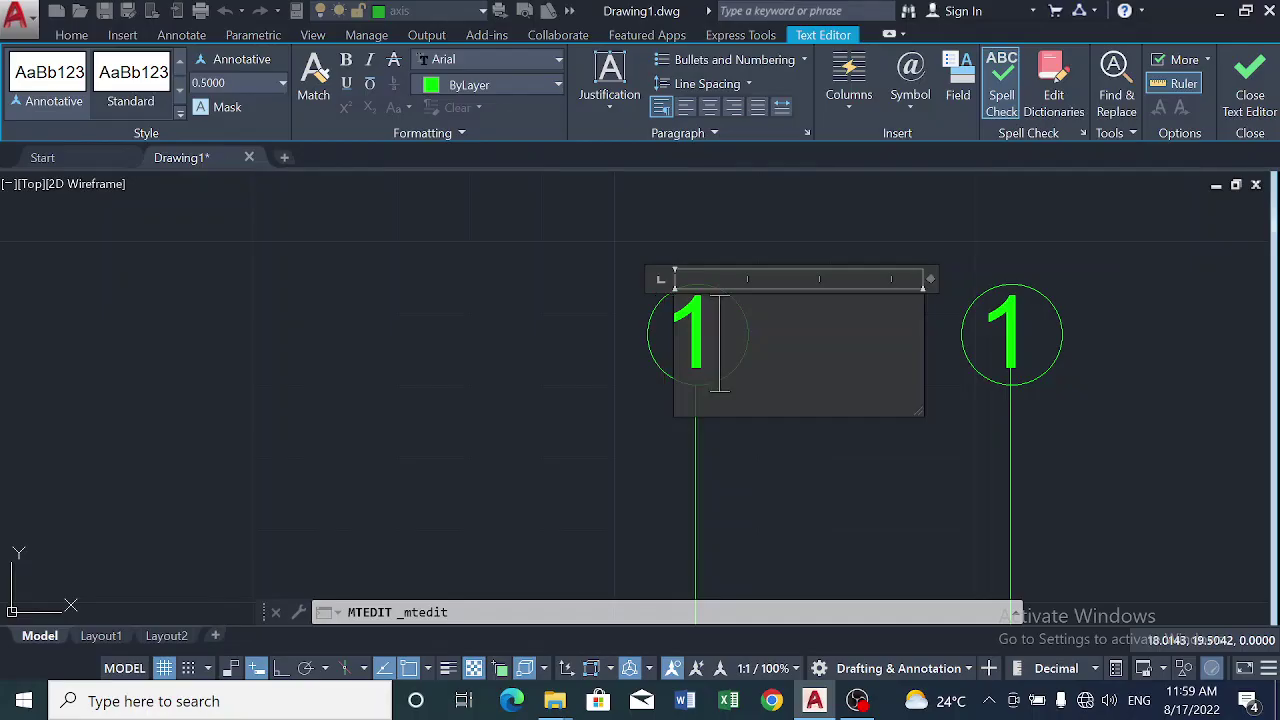
key("BackSpace")
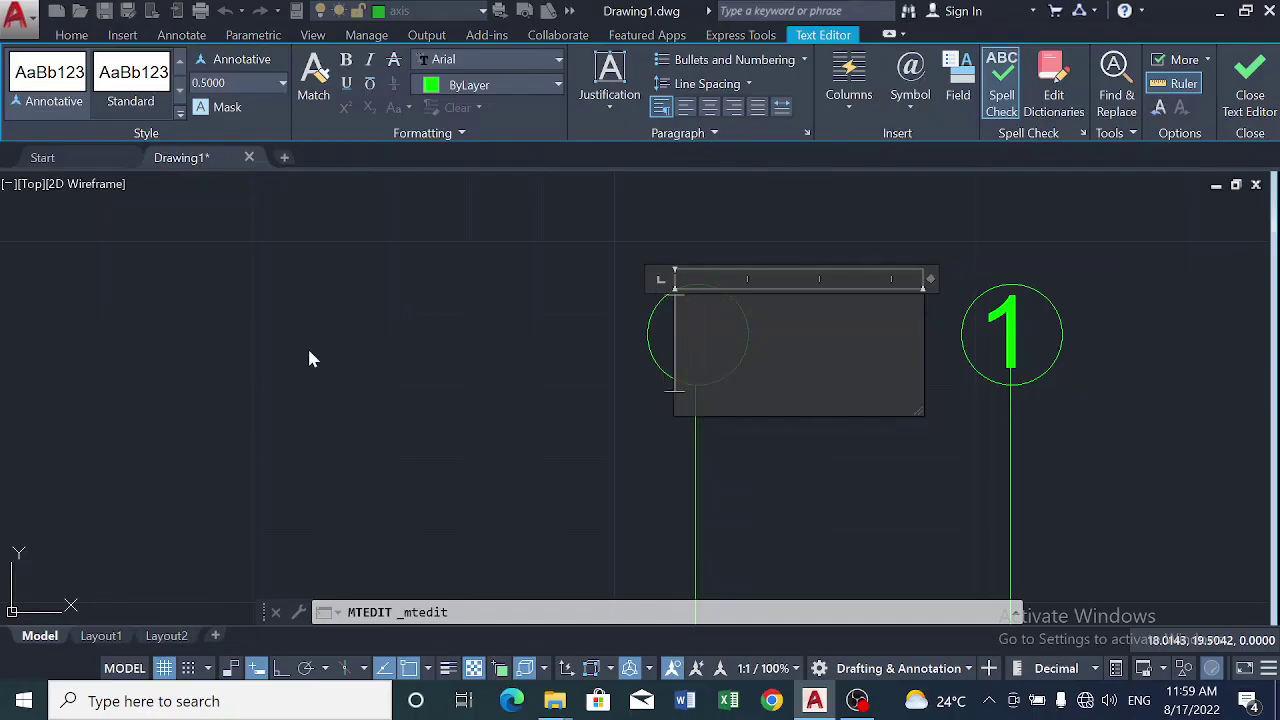
type("B")
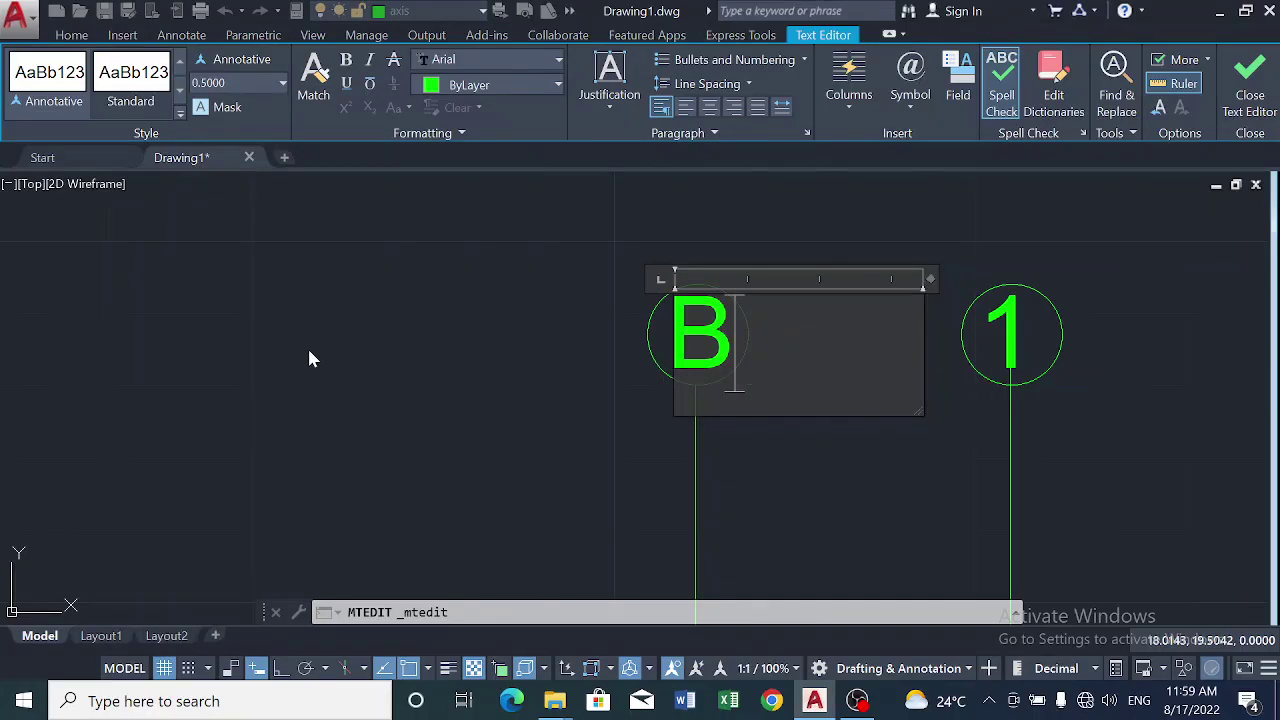
left_click(407, 445)
scroll(780, 480, "down", 1)
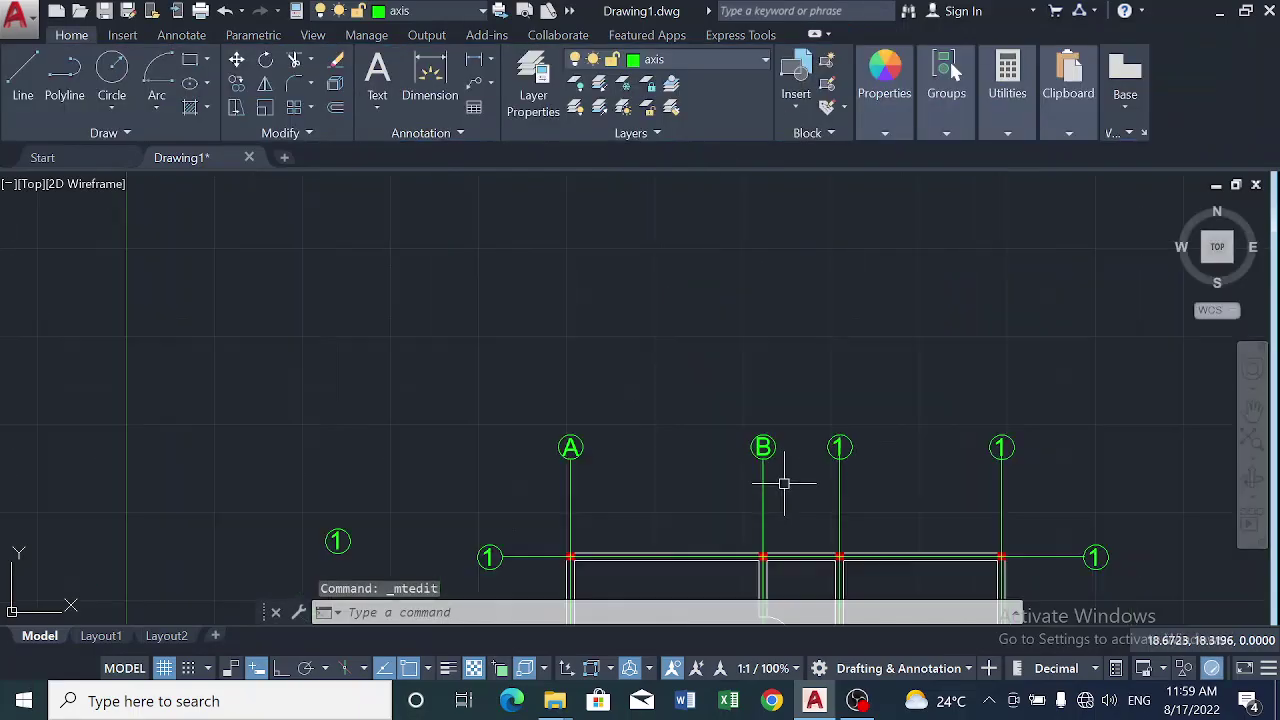
Change the text in the circle above the third vertical axis line to C.
scroll(880, 488, "up", 2)
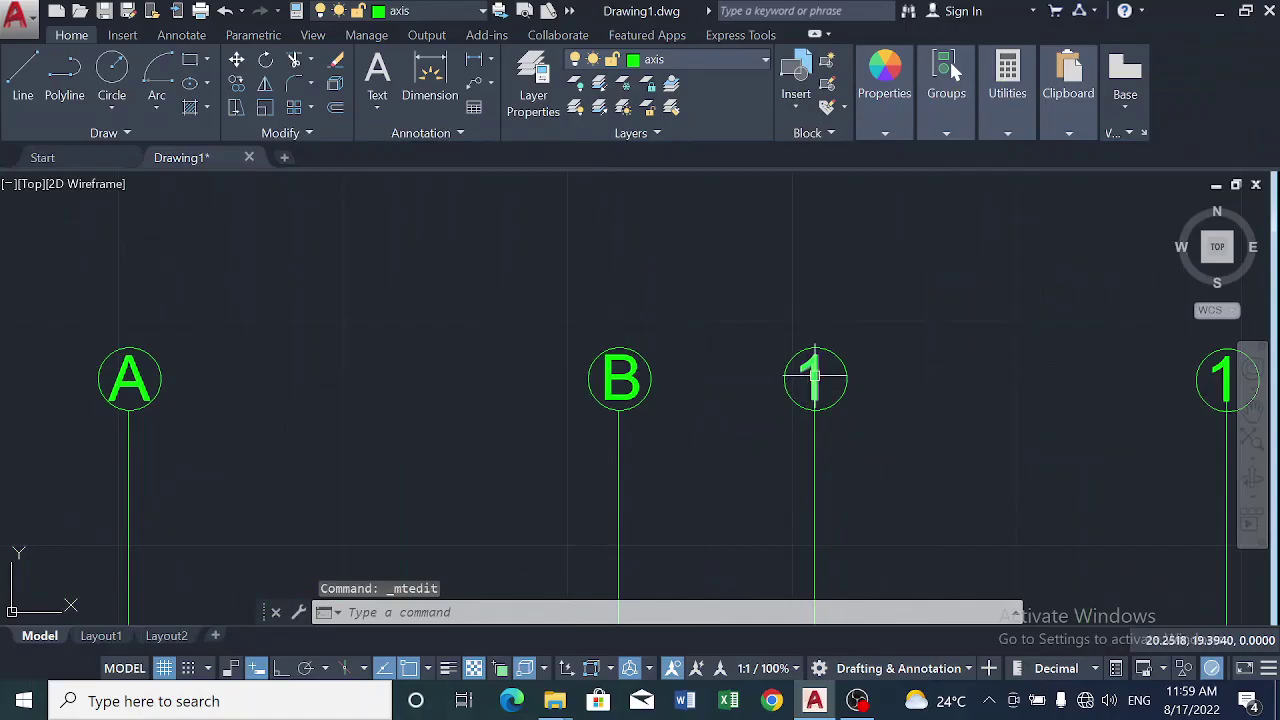
left_click(814, 385)
double_click(814, 385)
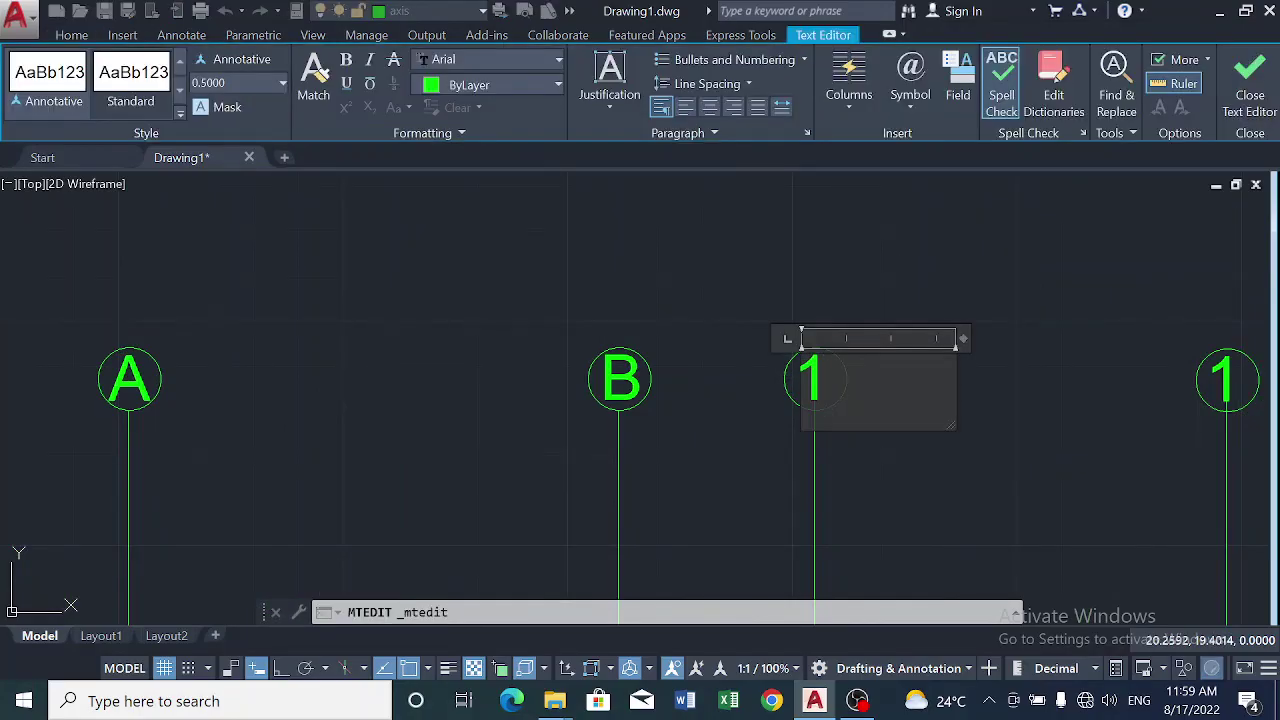
type("CD")
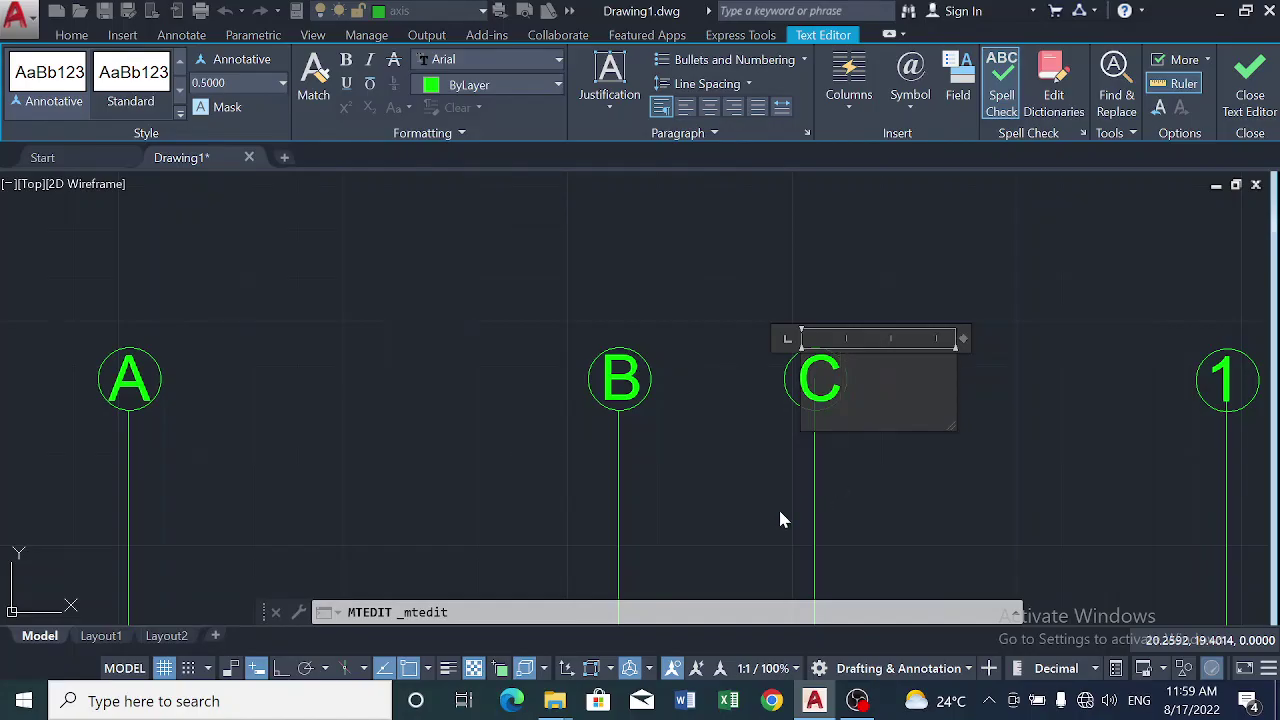
left_click(782, 519)
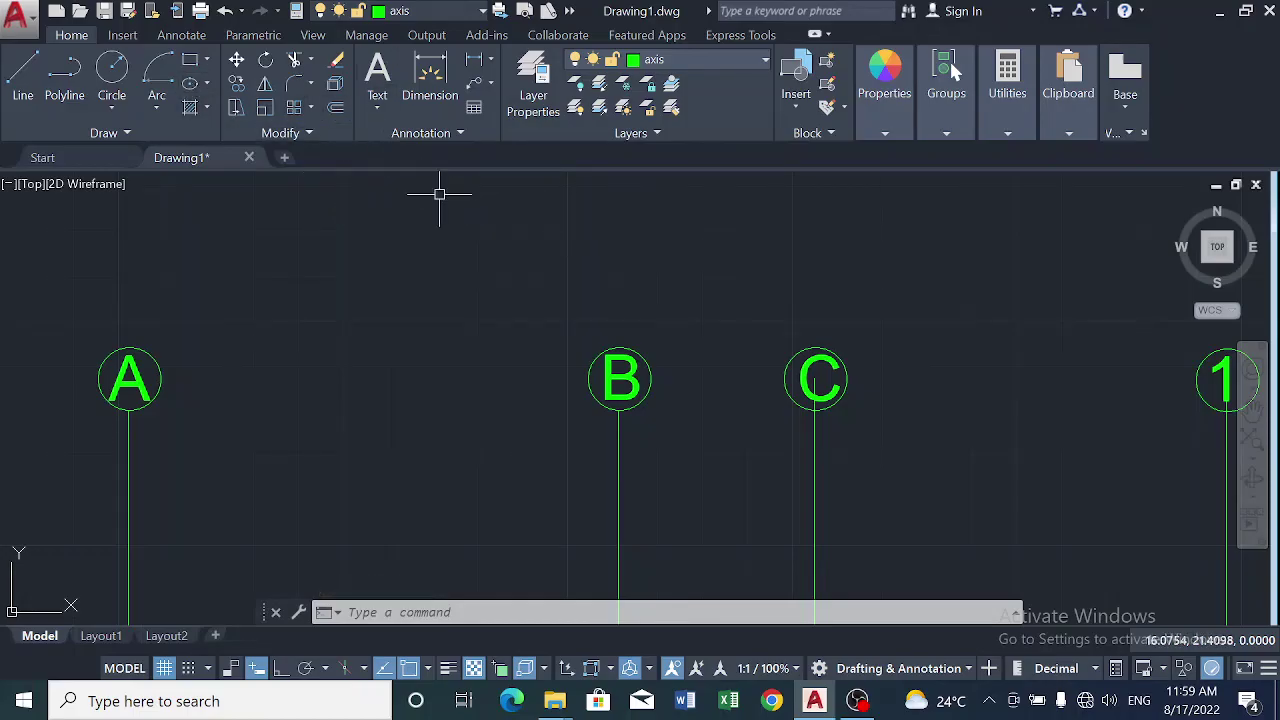
Trim the parts of the third and fourth vertical axis lines inside their upper circles, using all objects as cutting edges.
left_click(297, 61)
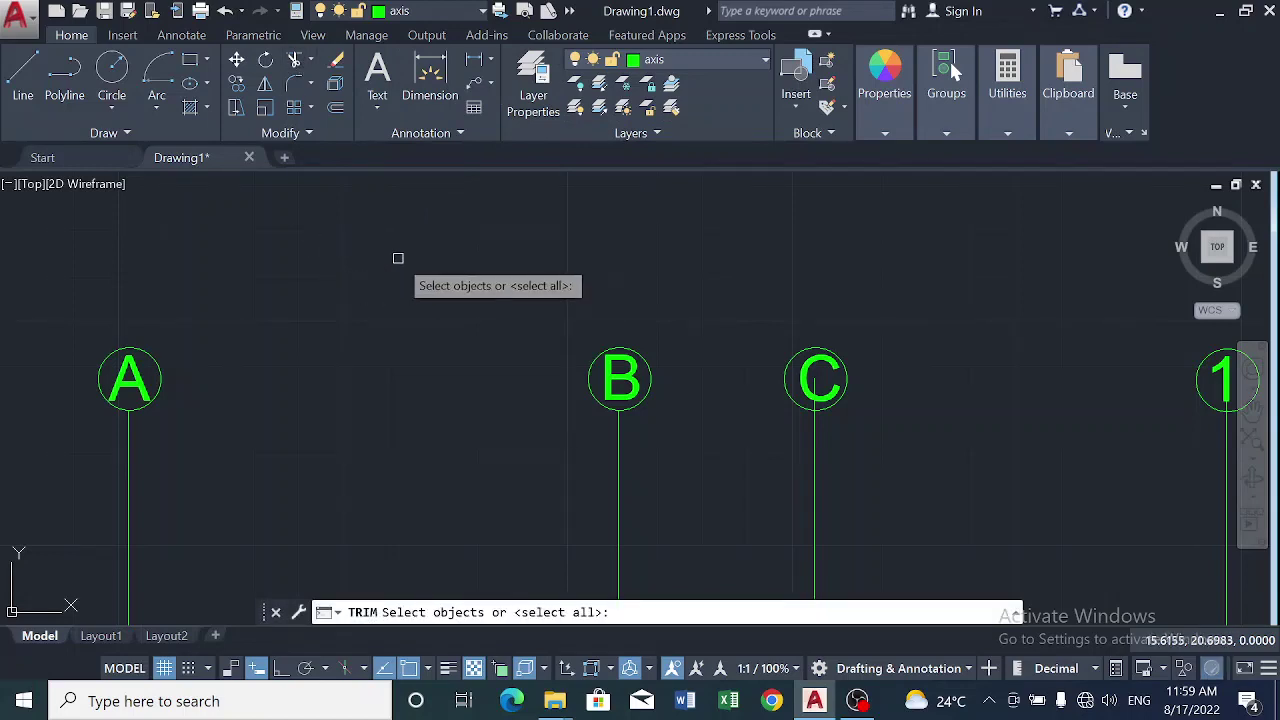
key("Return")
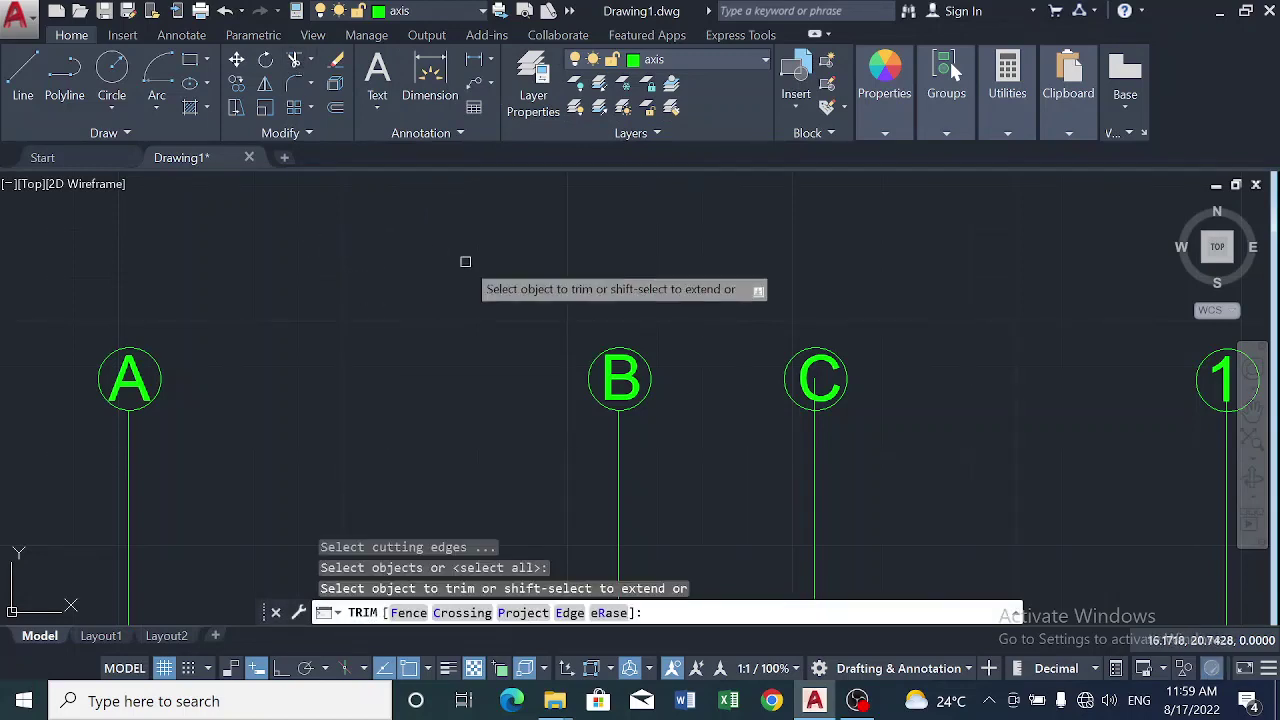
left_click(816, 378)
scroll(997, 345, "down", 4)
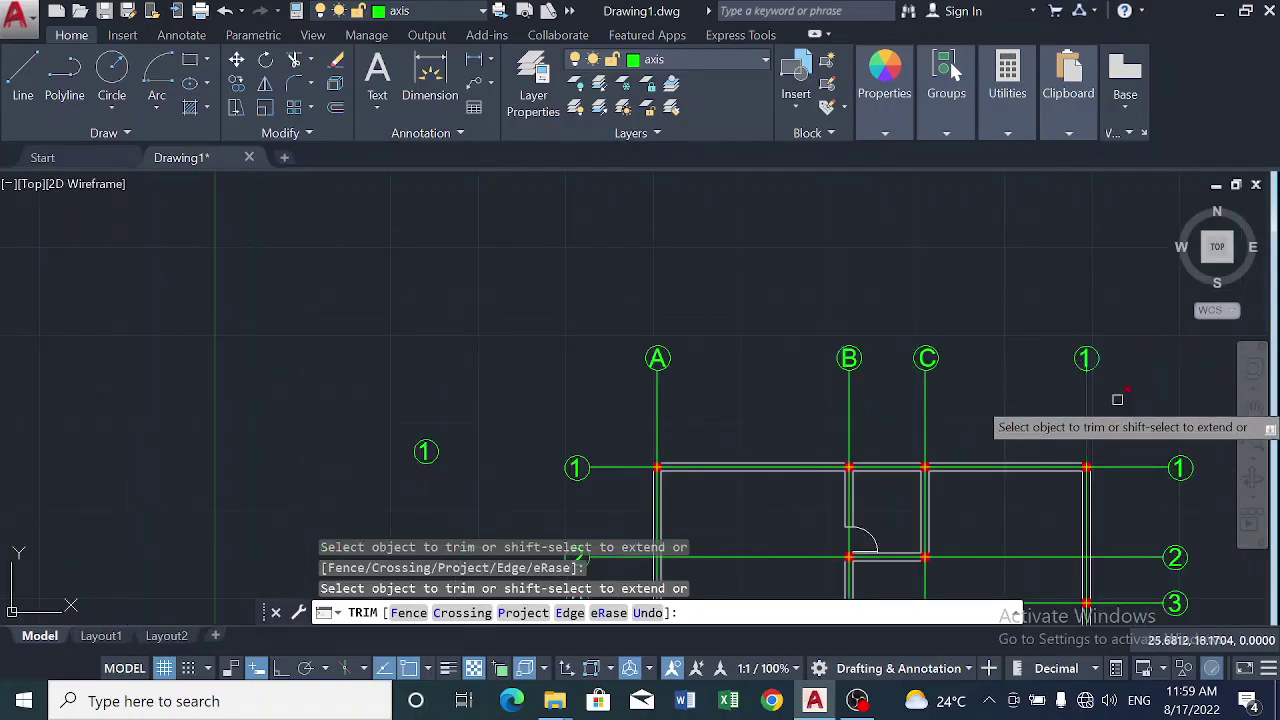
scroll(1115, 357, "up", 4)
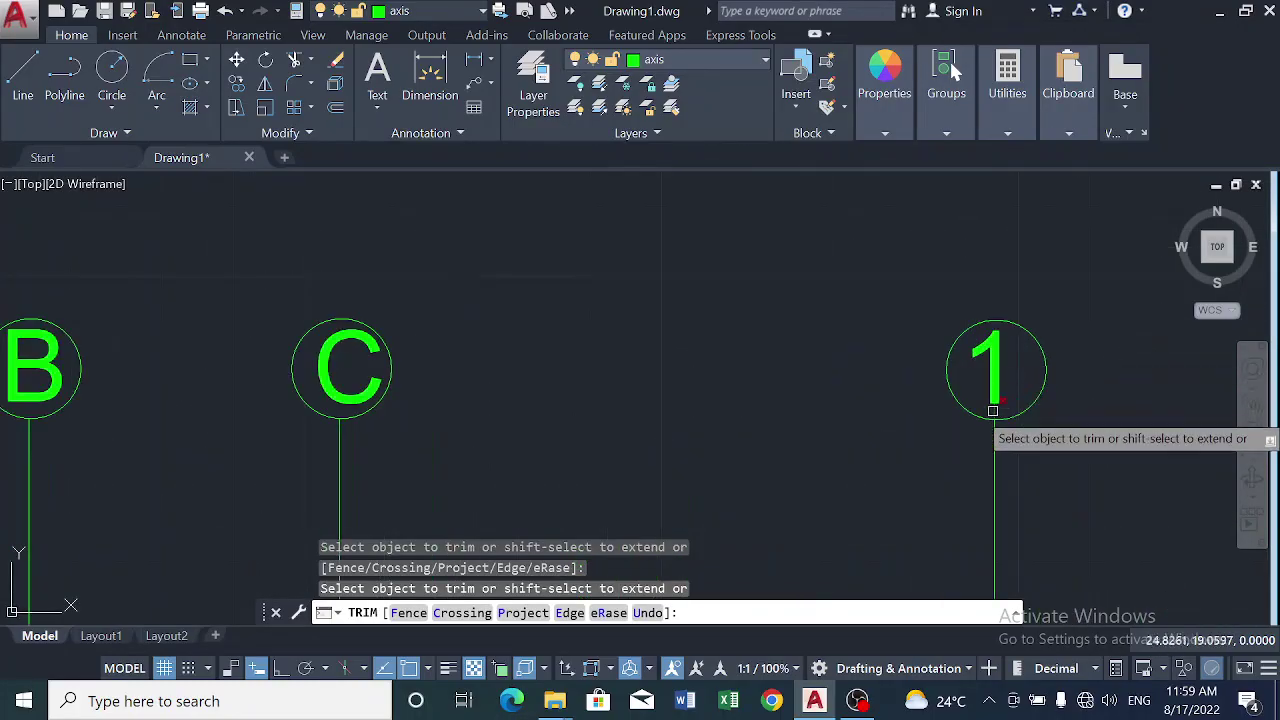
Trim the parts of the four vertical axis lines that lie inside their lower circles, and end the Trim command.
scroll(1115, 341, "down", 5)
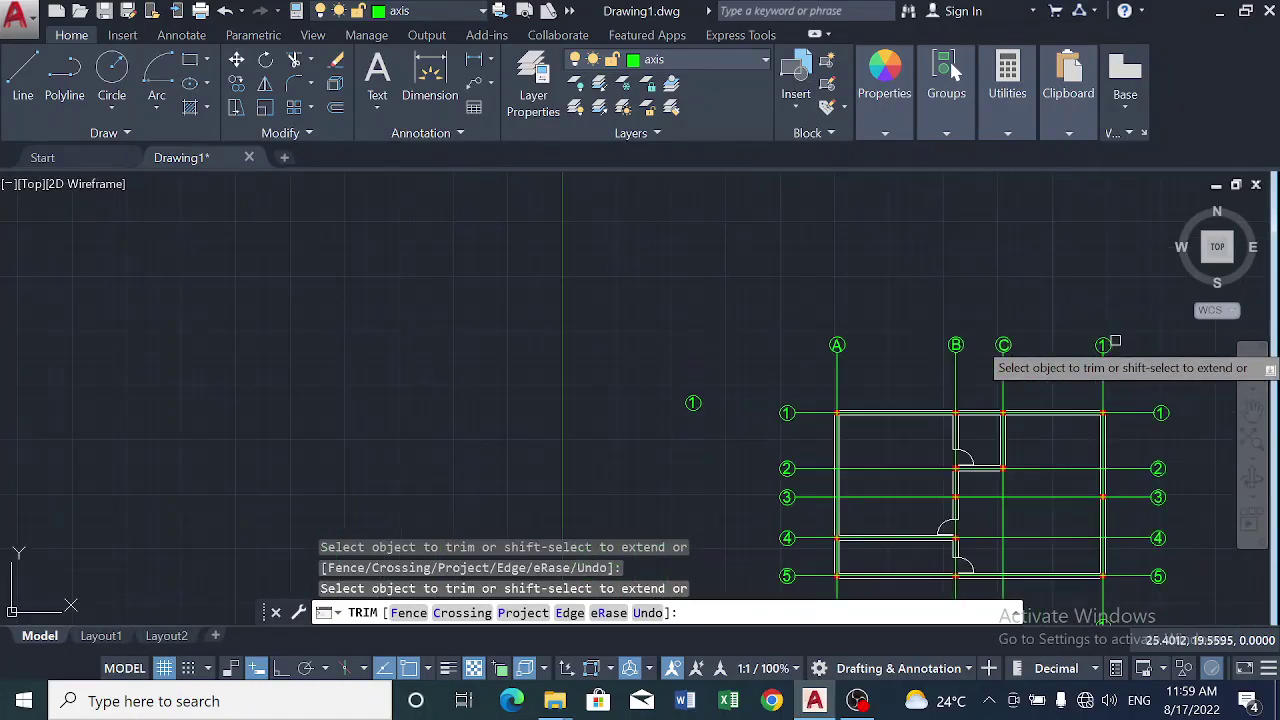
scroll(982, 475, "down", 3)
scroll(990, 460, "up", 8)
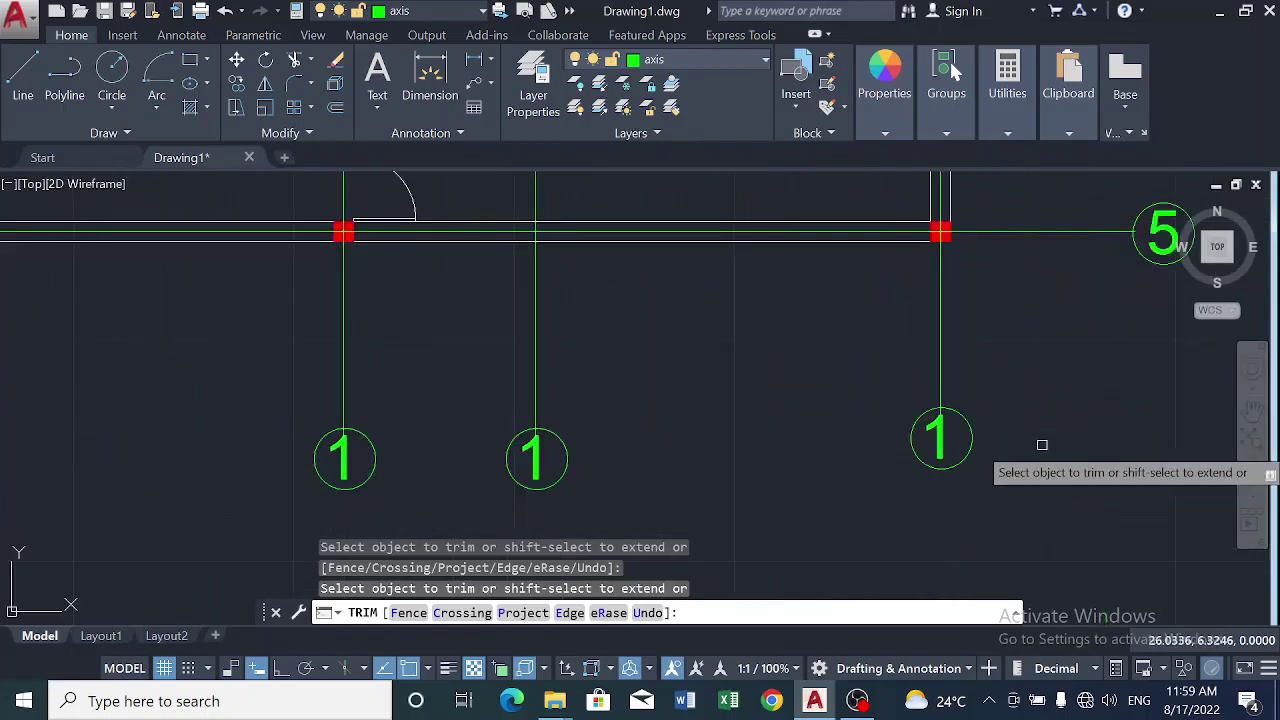
scroll(874, 411, "up", 4)
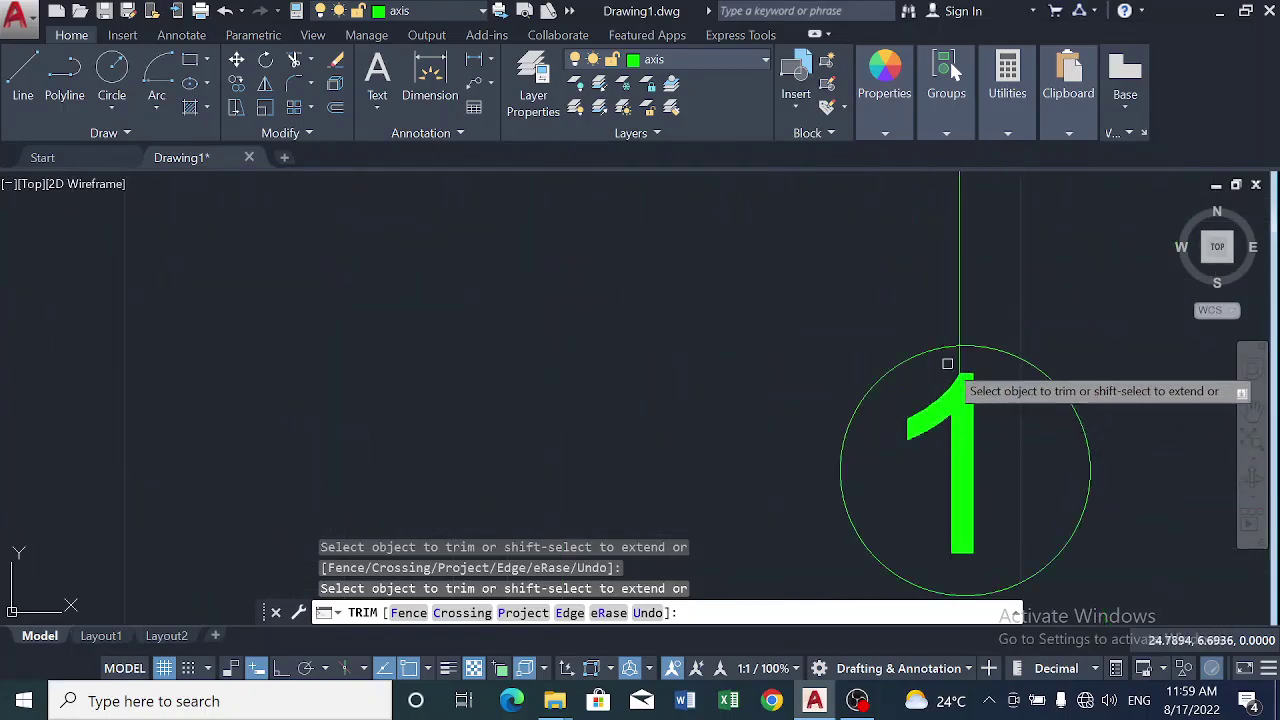
scroll(680, 409, "down", 4)
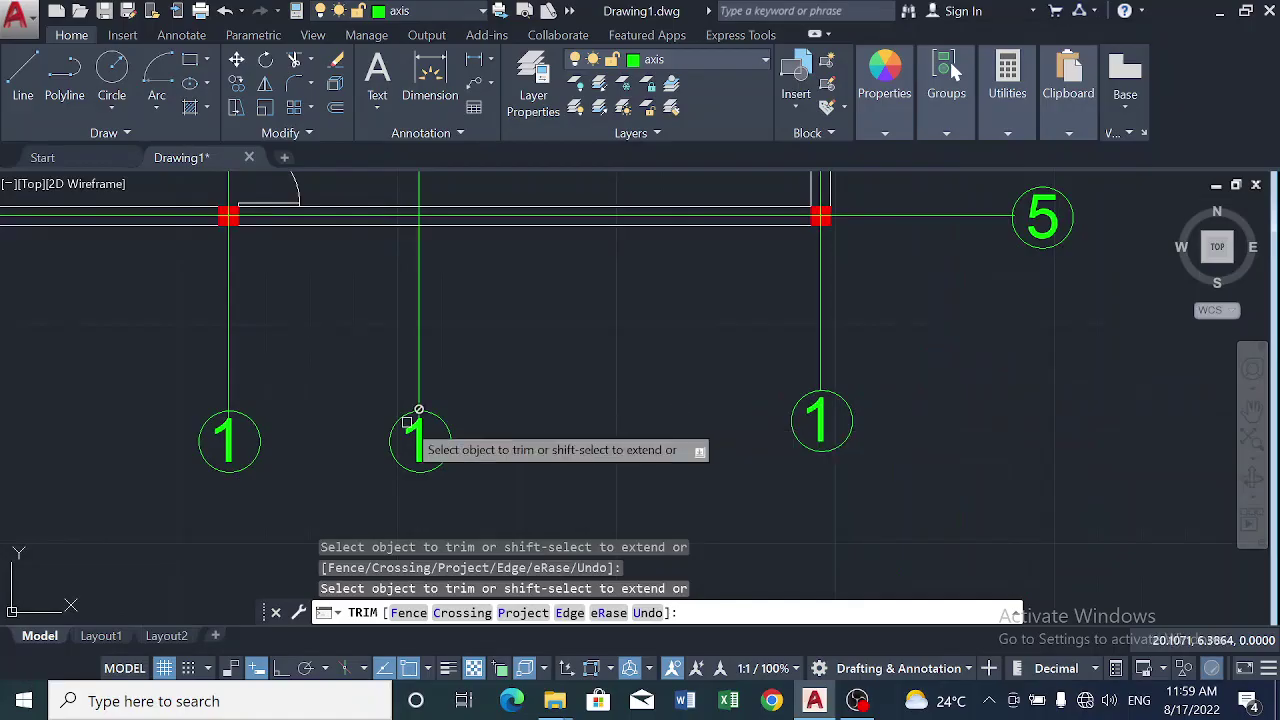
scroll(420, 410, "up", 4)
scroll(337, 420, "down", 5)
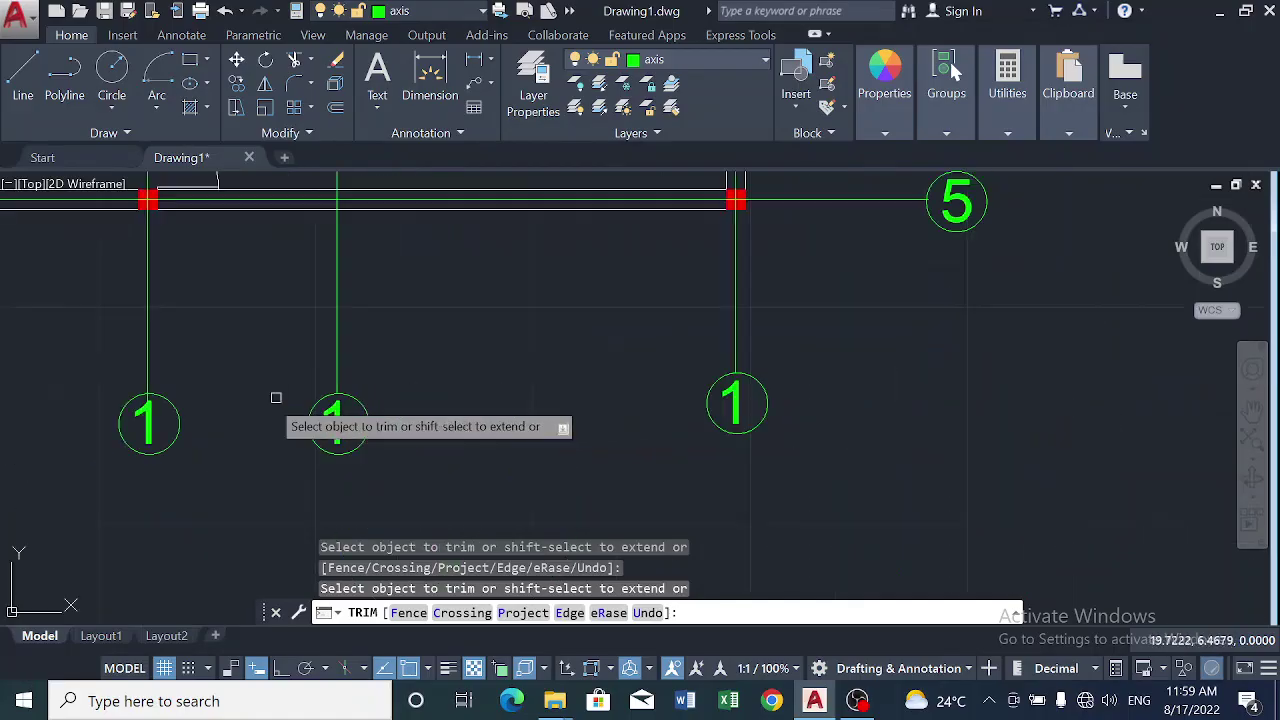
scroll(143, 410, "up", 4)
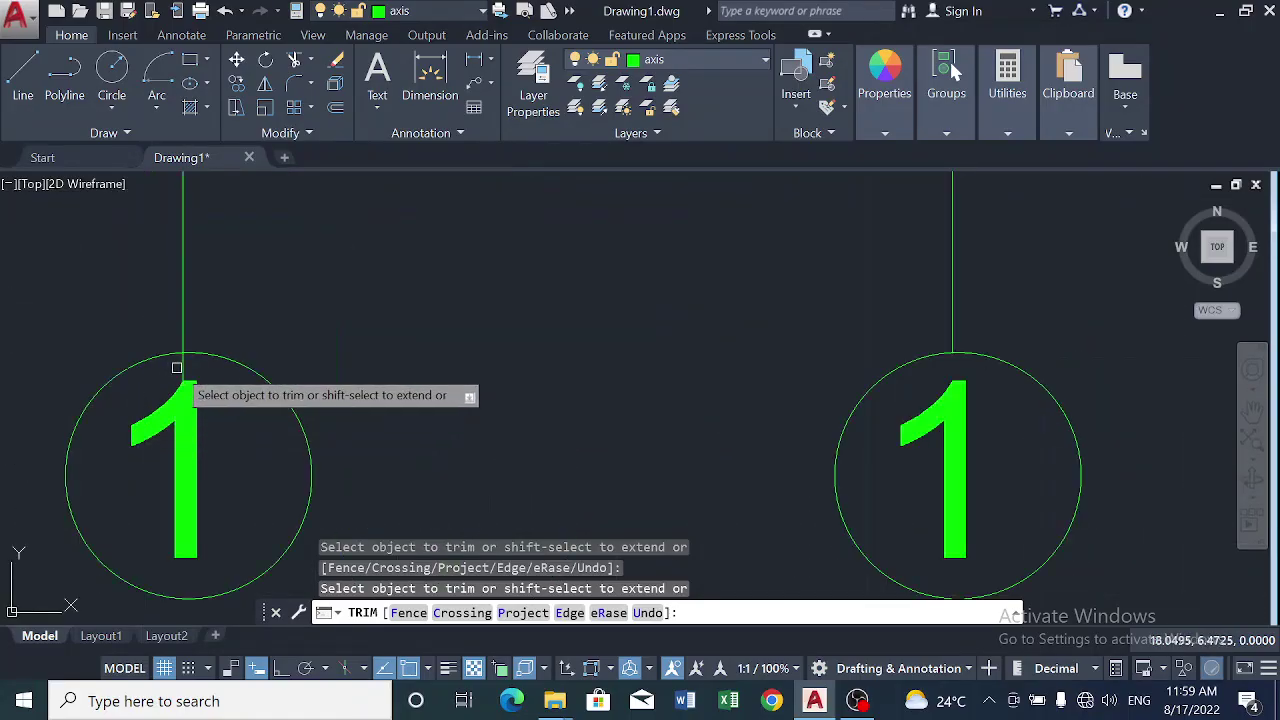
scroll(179, 367, "down", 7)
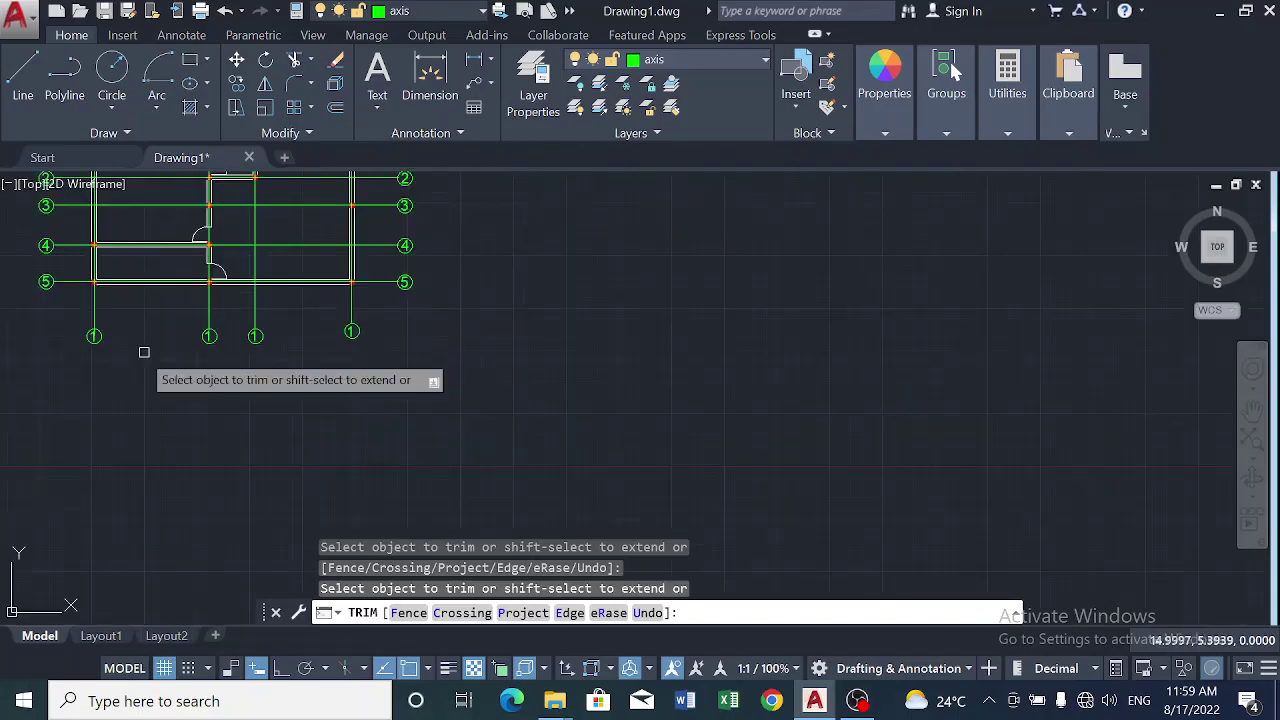
scroll(86, 331, "up", 5)
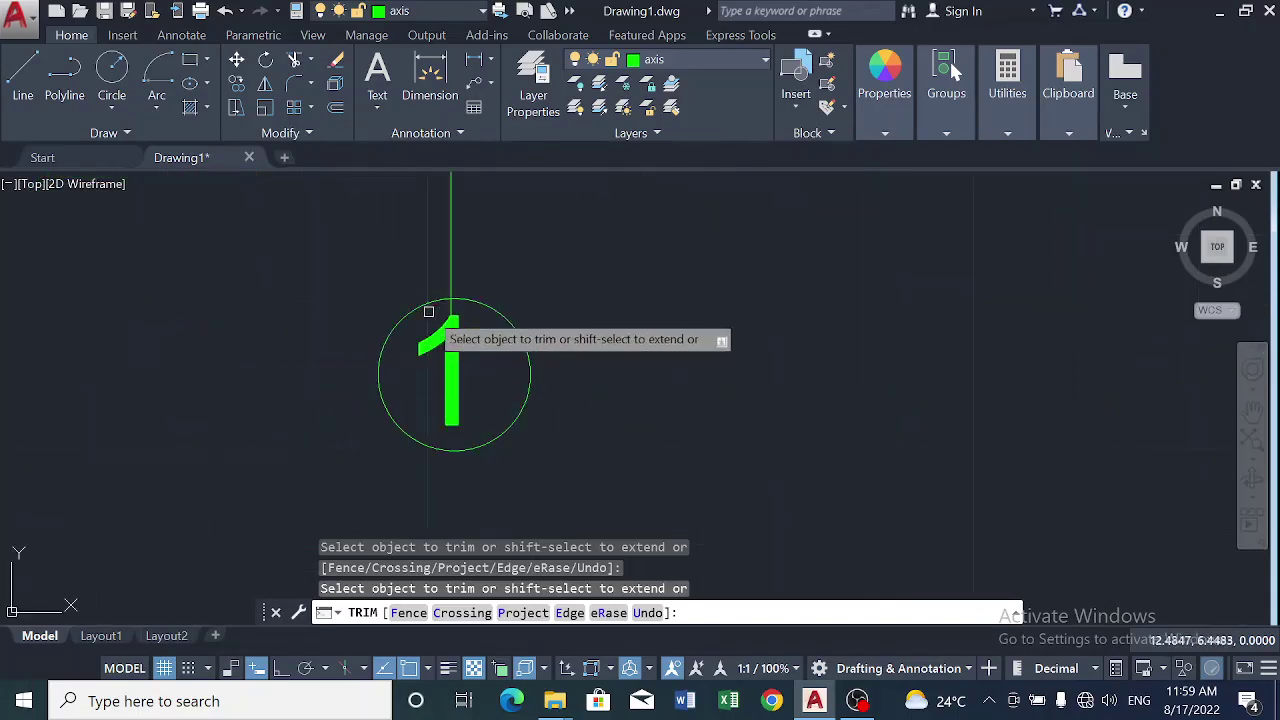
scroll(583, 317, "down", 8)
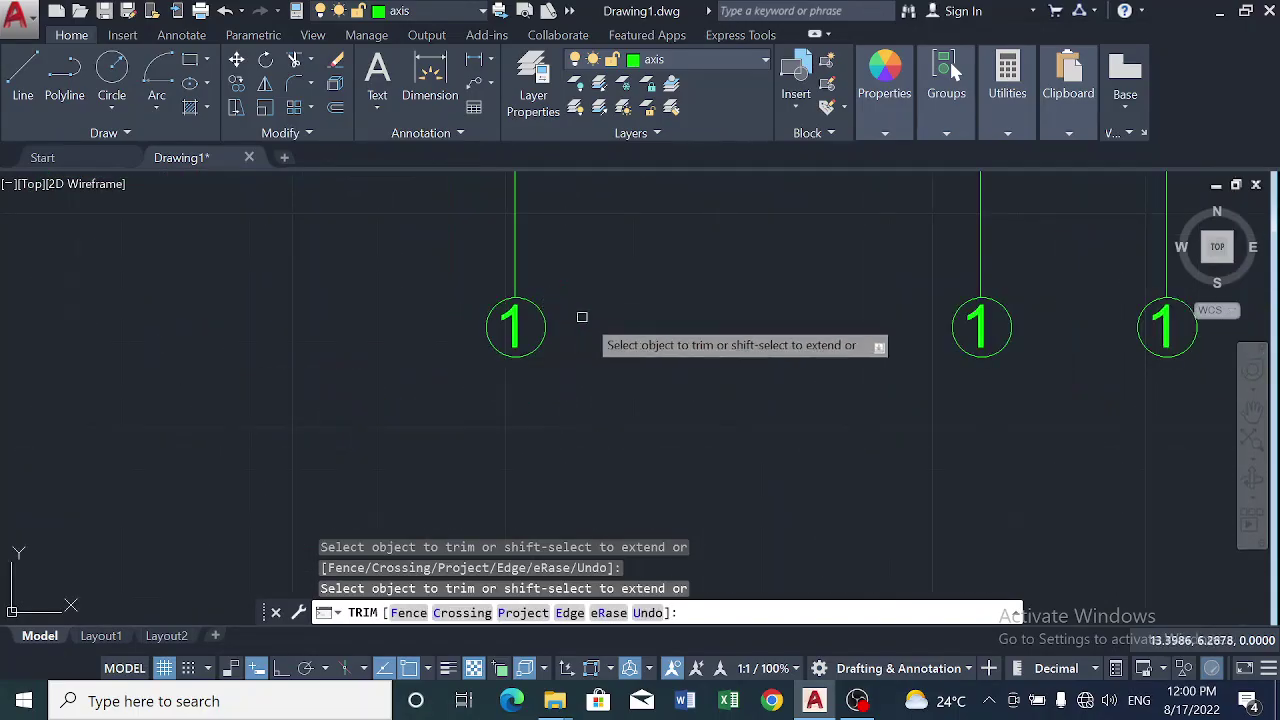
scroll(597, 321, "down", 5)
scroll(640, 240, "up", 5)
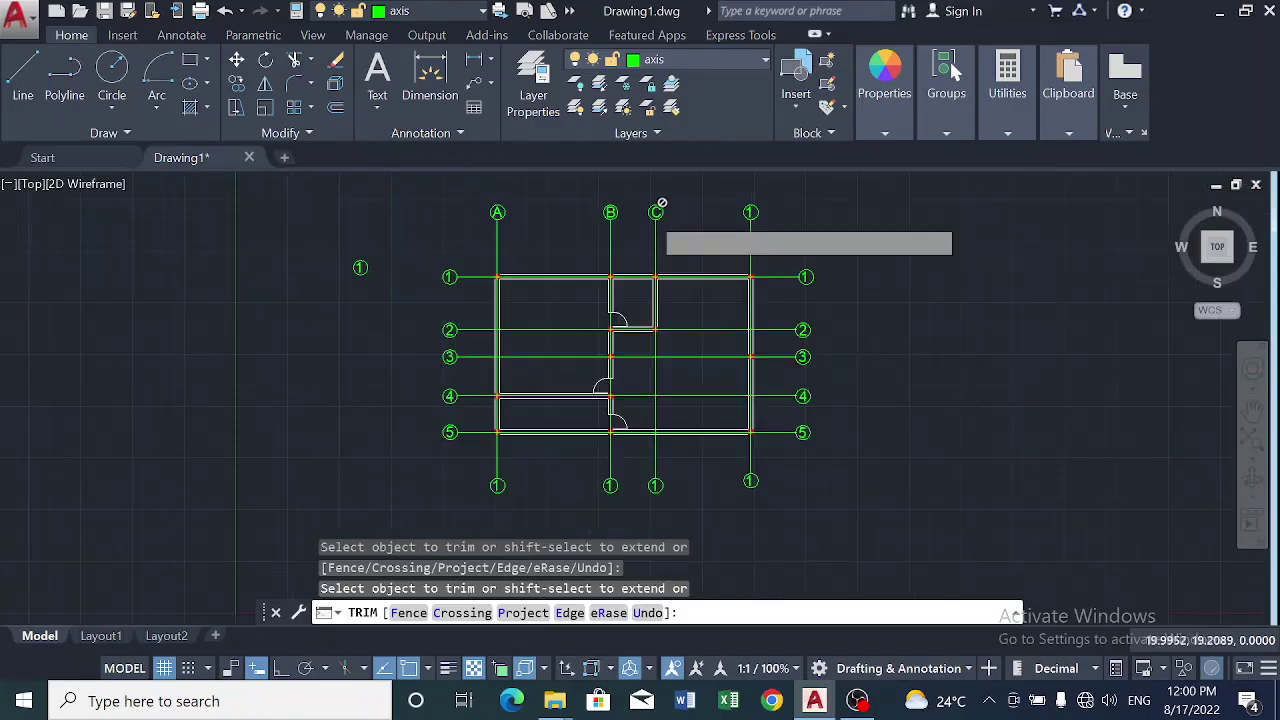
scroll(595, 193, "up", 4)
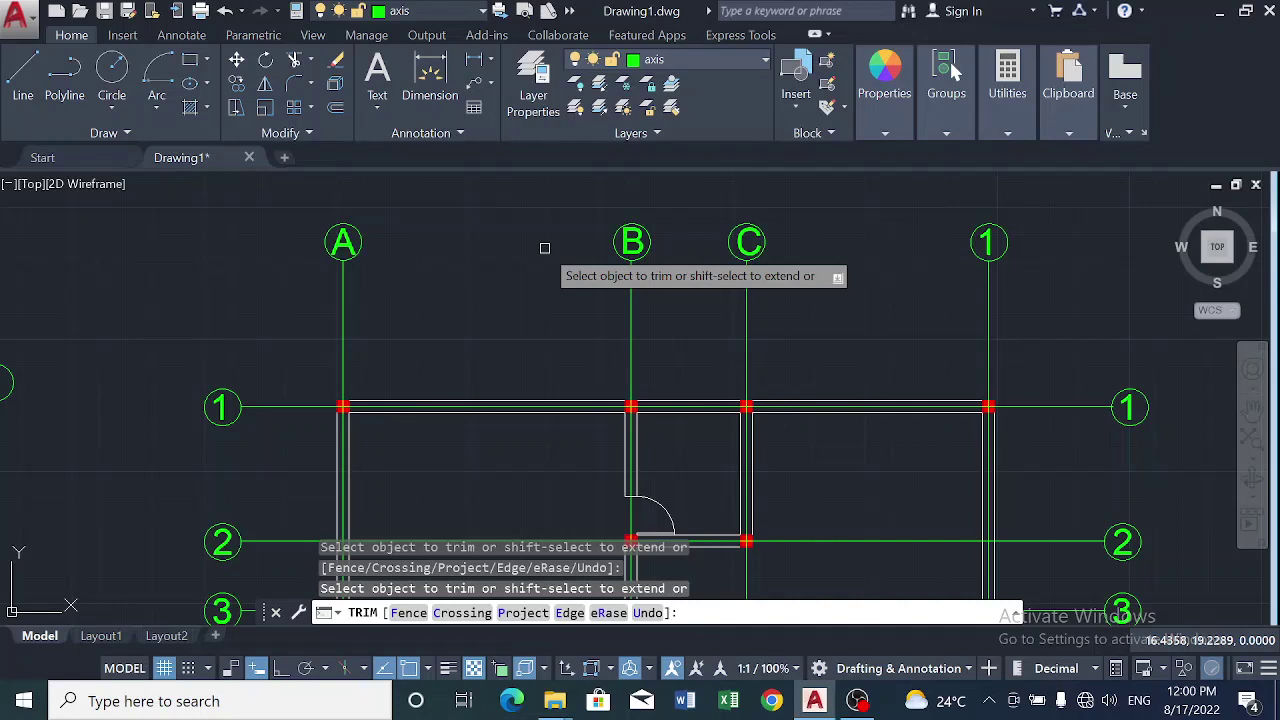
key("Escape")
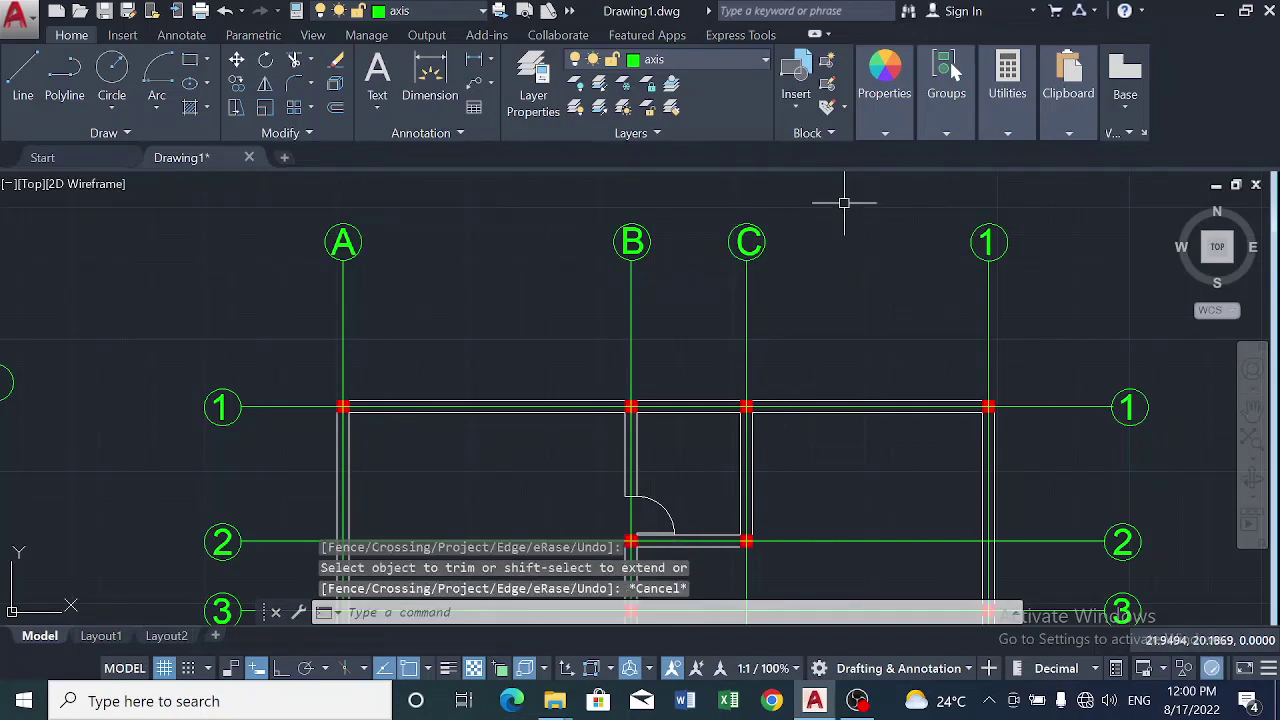
Change the text in the circle above the fourth vertical axis line to D.
double_click(988, 240)
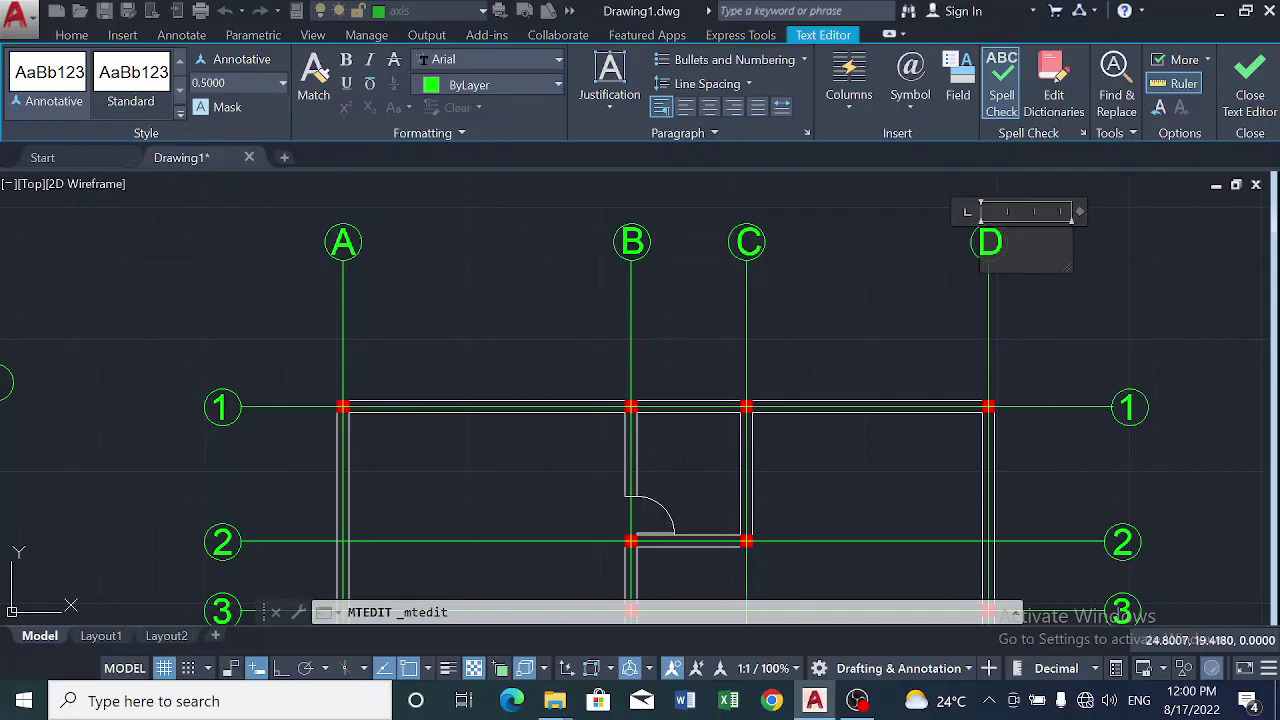
left_click(1044, 307)
scroll(1044, 307, "down", 2)
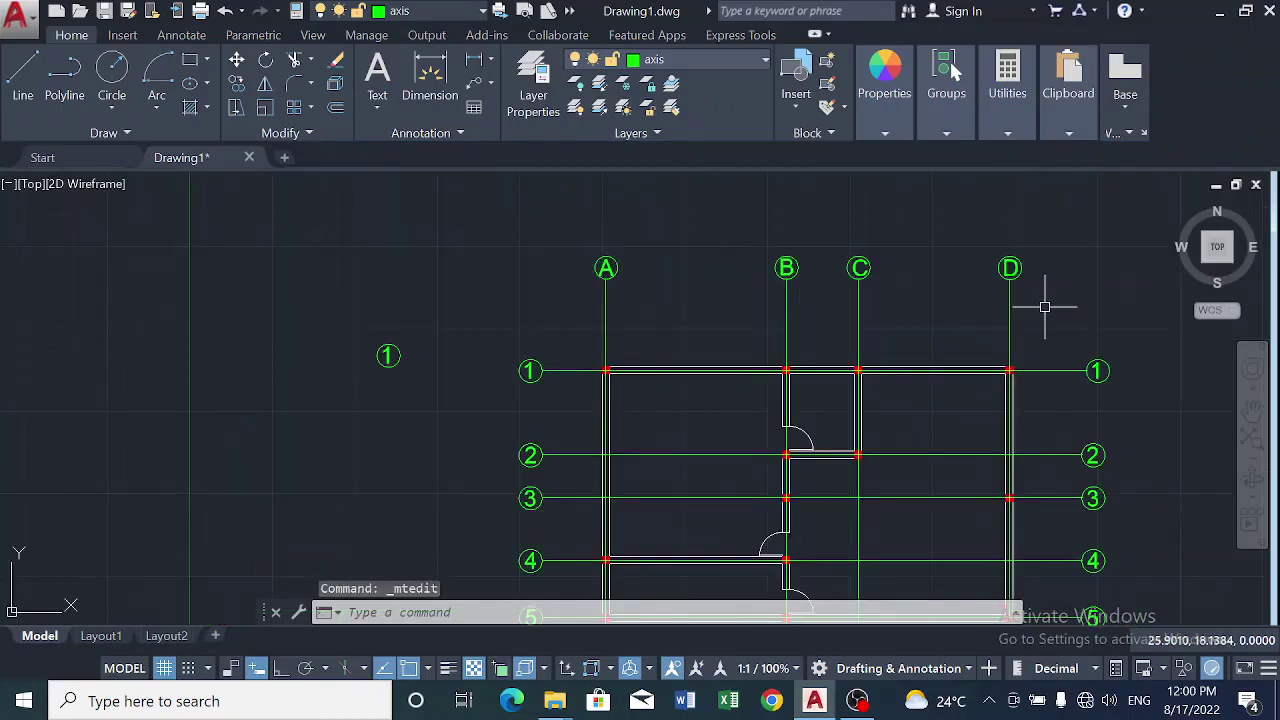
Change the text in the circle below the first vertical axis line to A.
scroll(1043, 307, "down", 3)
scroll(891, 466, "up", 6)
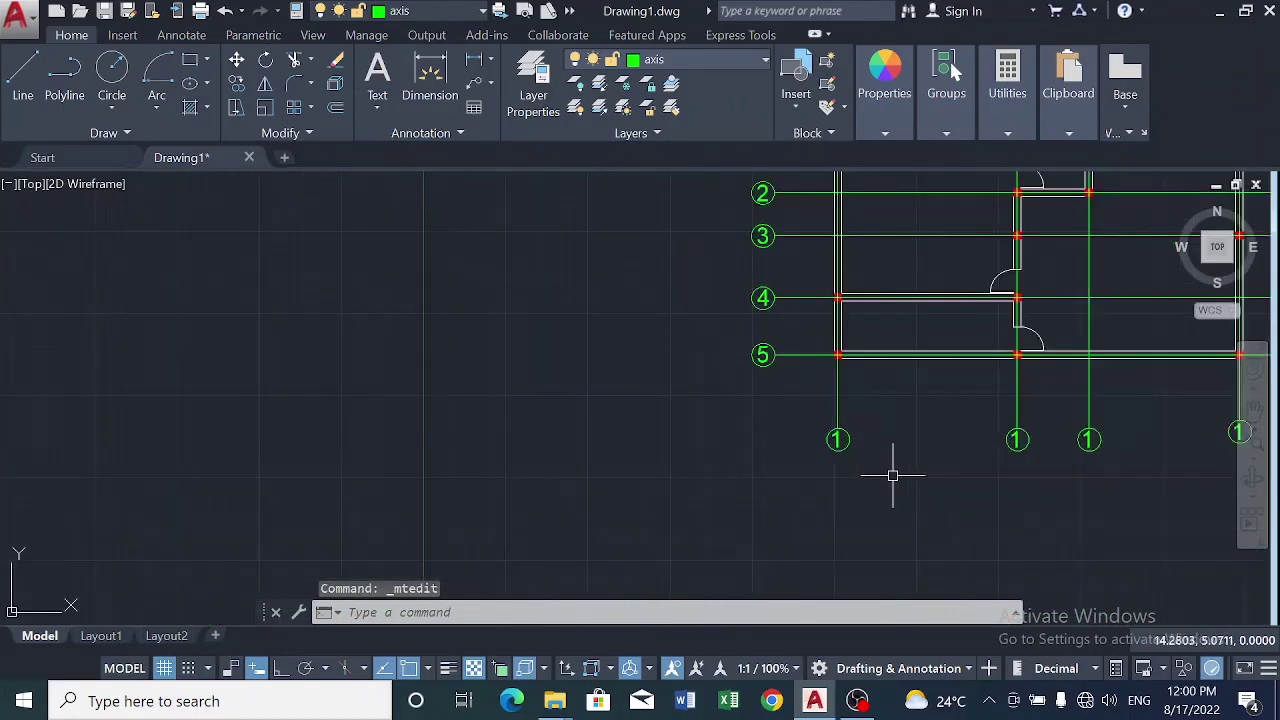
double_click(749, 386)
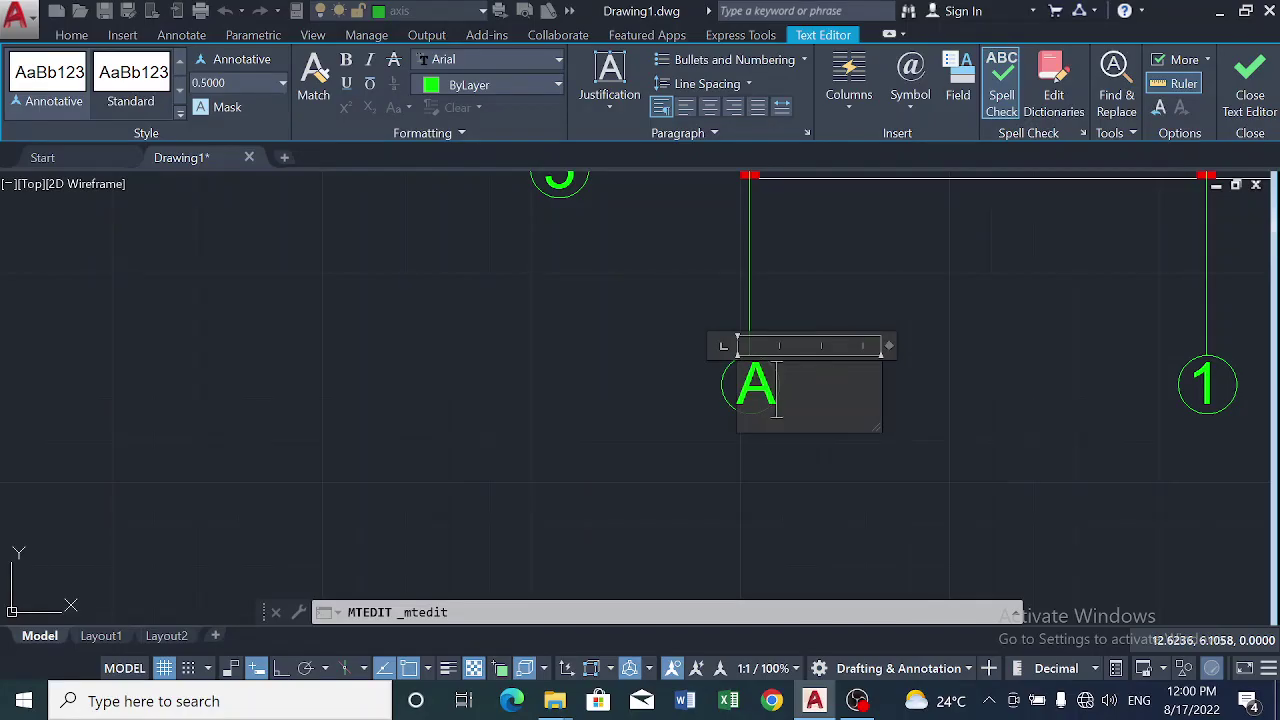
key("Return")
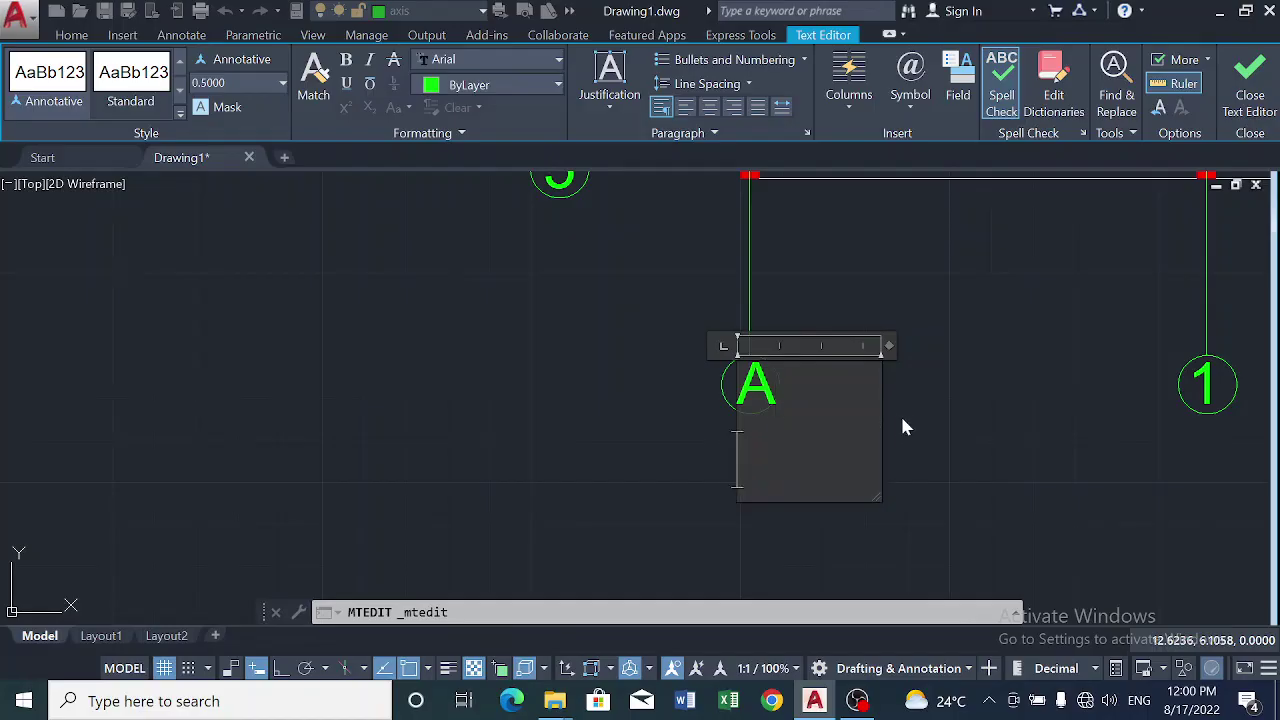
left_click(908, 412)
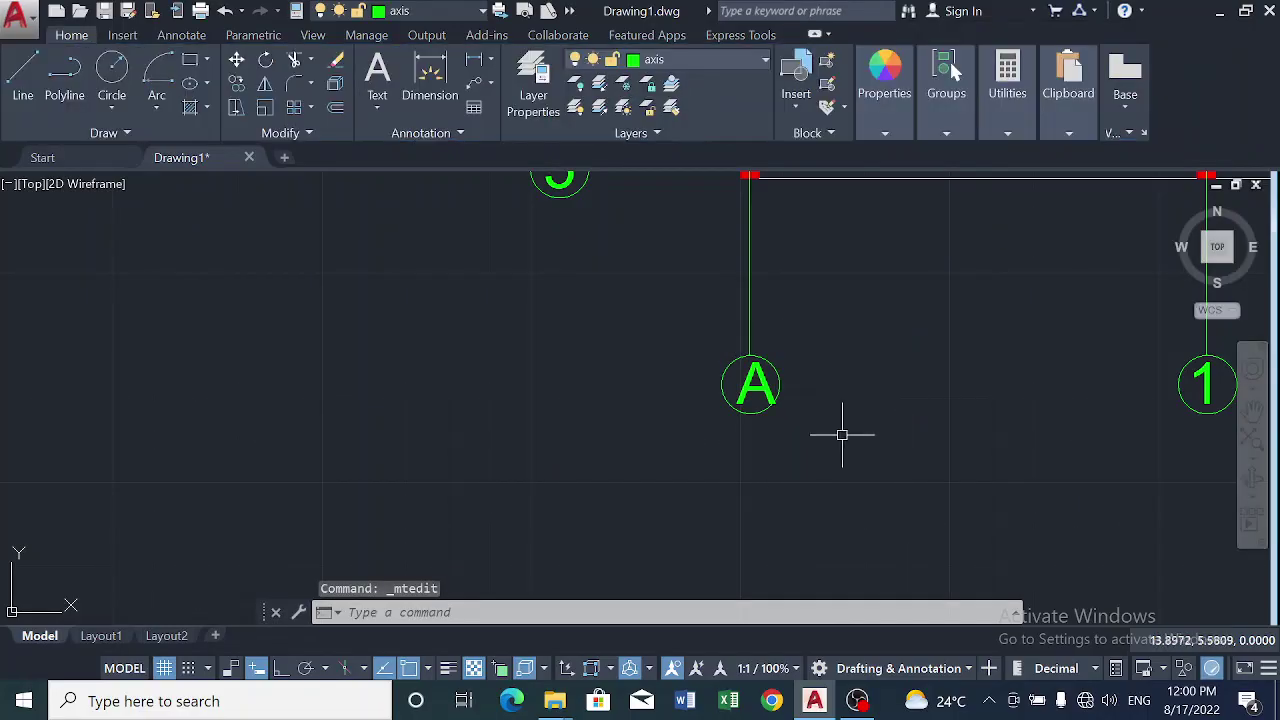
Move the letter A in the lower circle slightly so that it sits centered inside the circle.
left_click(747, 385)
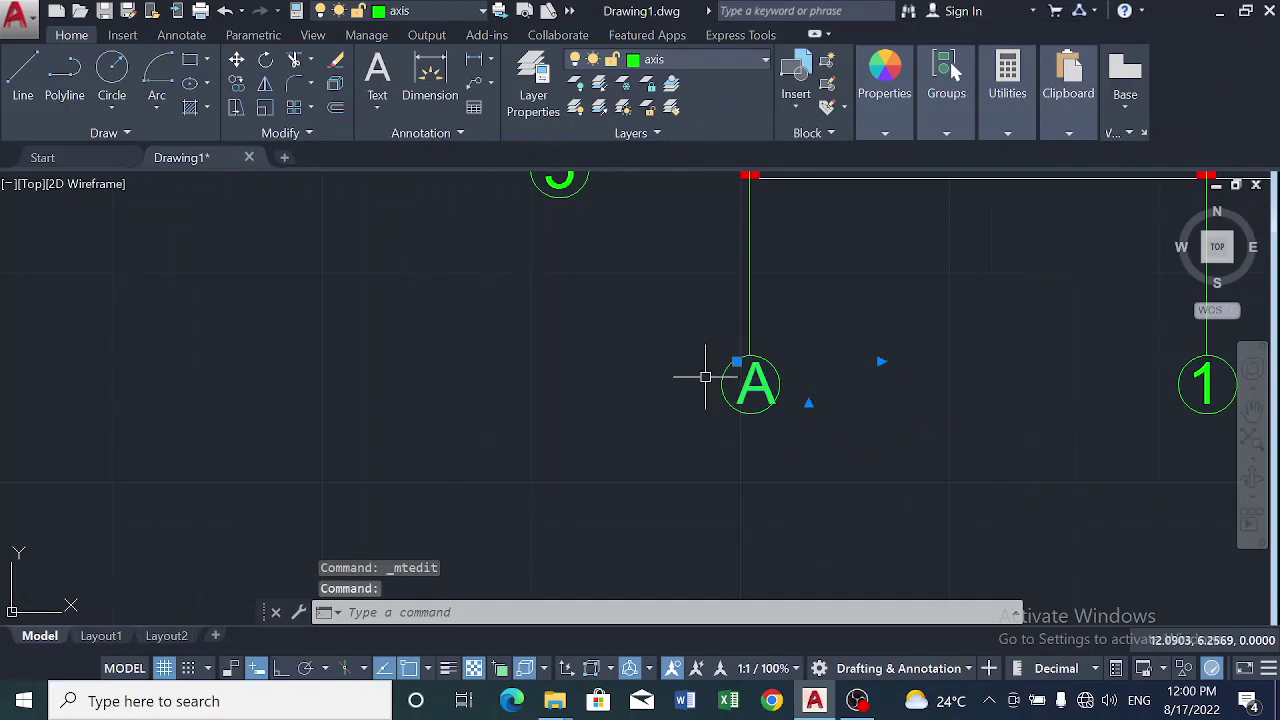
left_click(237, 60)
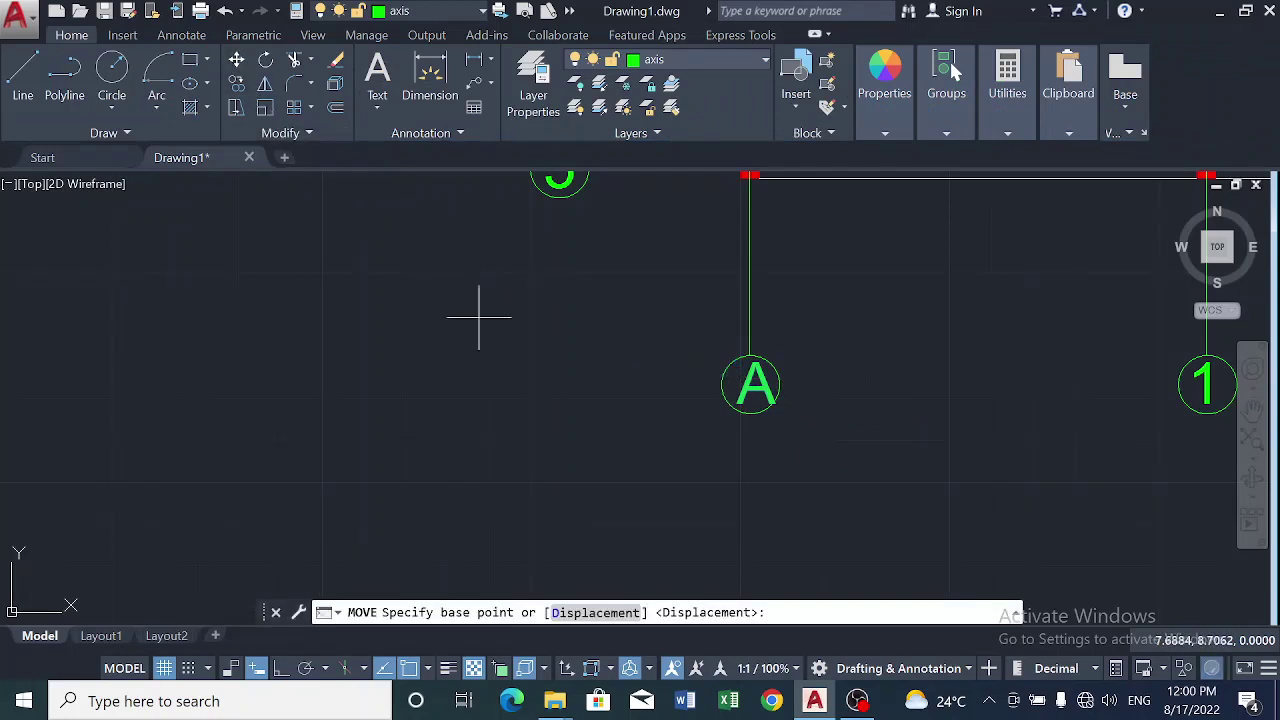
left_click(753, 385)
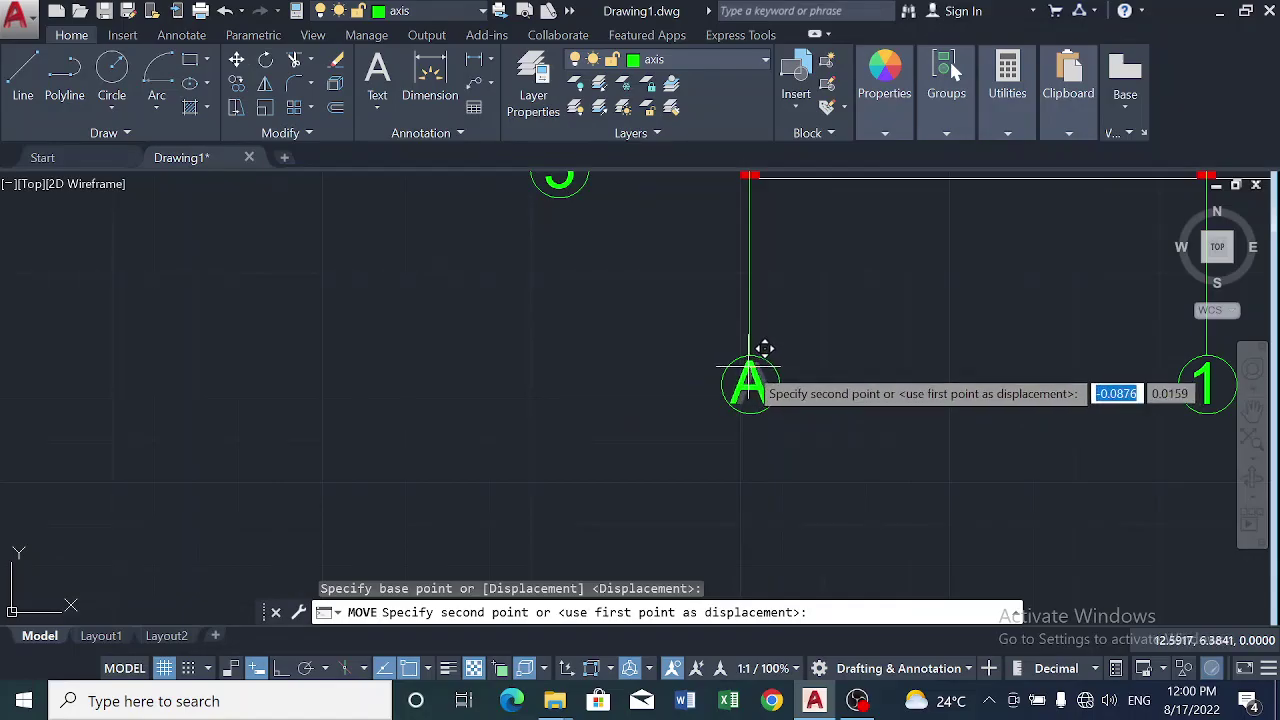
left_click(749, 368)
Change the text in the circle below the second vertical axis line to B.
scroll(845, 405, "down", 2)
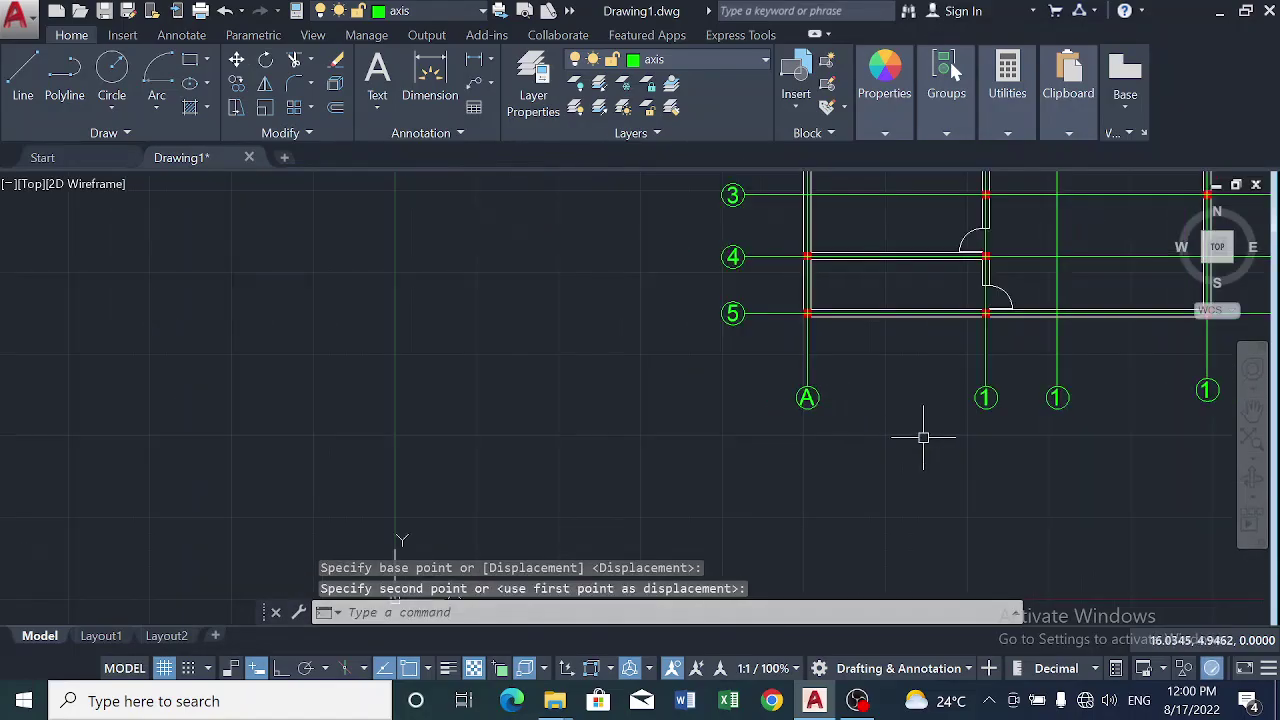
scroll(995, 397, "up", 4)
mouse_move(953, 403)
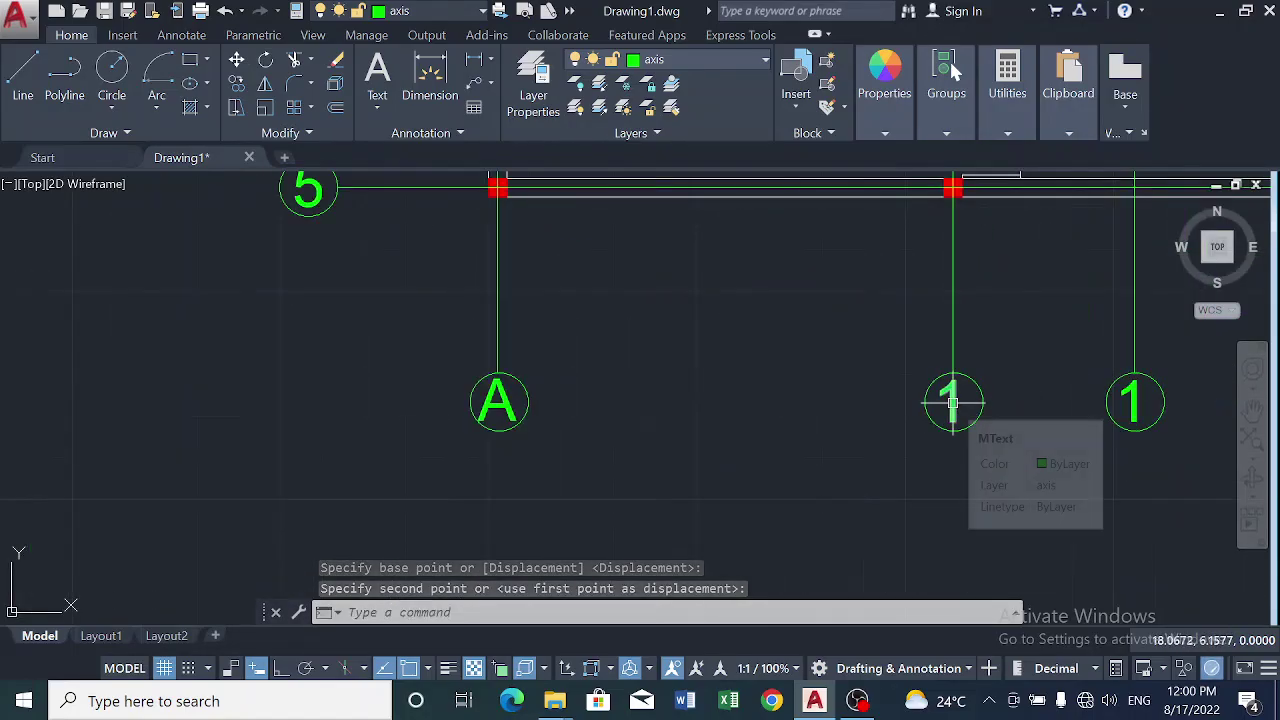
left_click(953, 403)
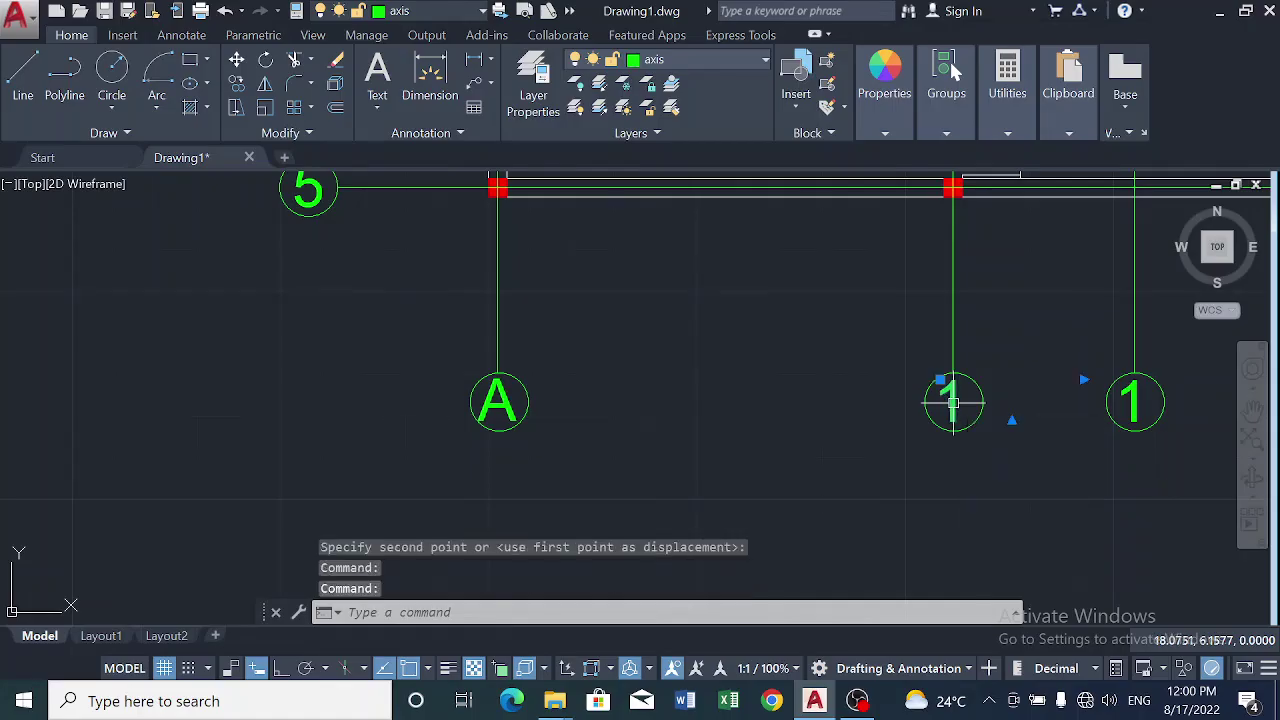
double_click(953, 403)
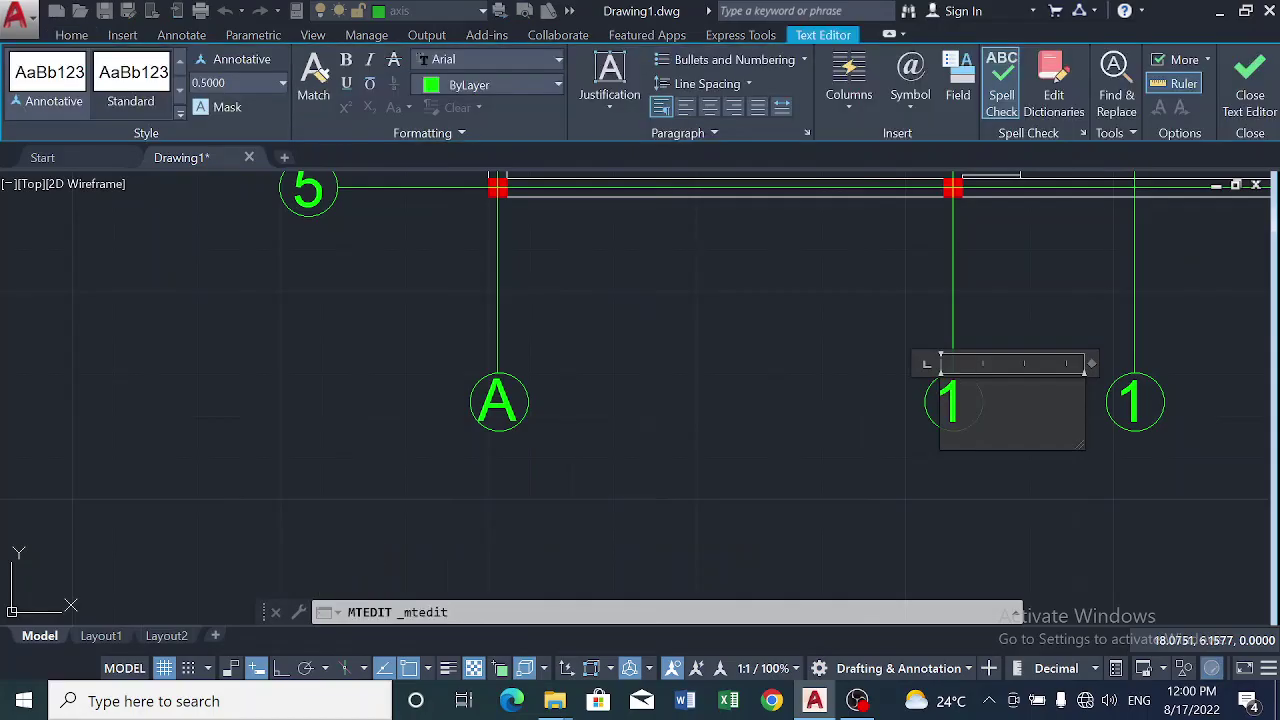
key("BackSpace")
type("B")
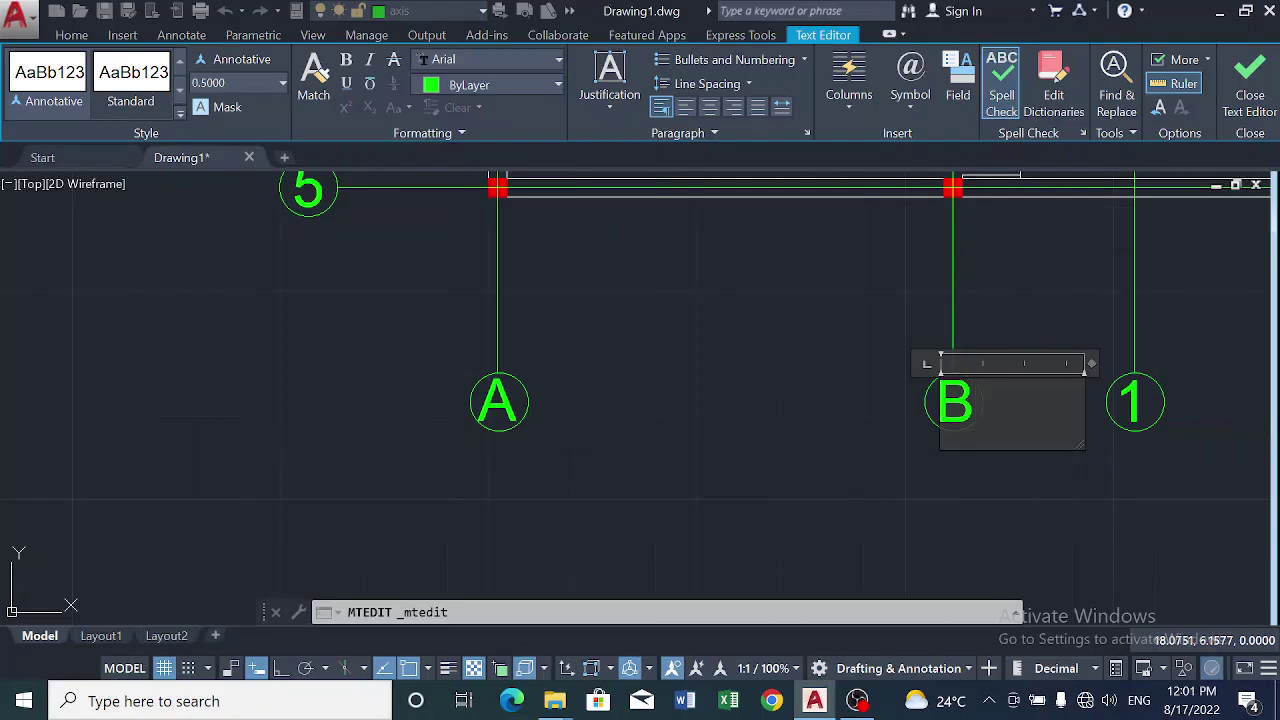
left_click(980, 482)
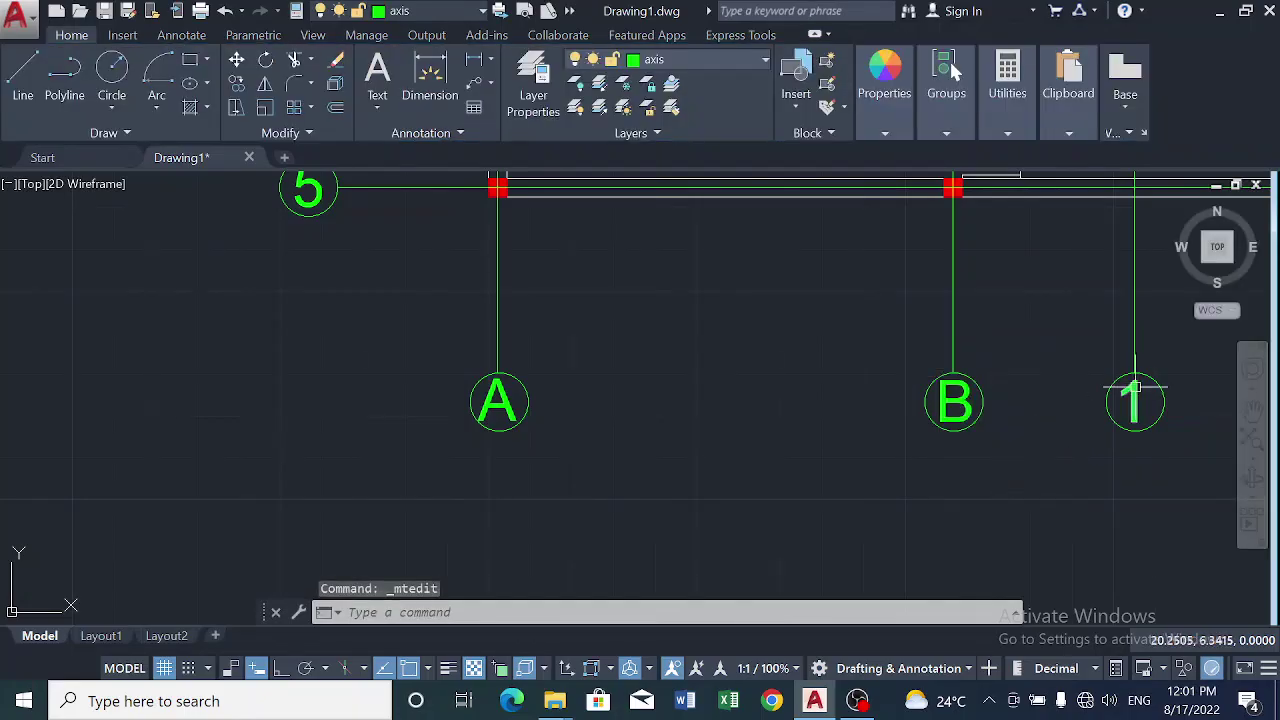
Change the text in the circle below the third vertical axis line to C.
mouse_move(1135, 400)
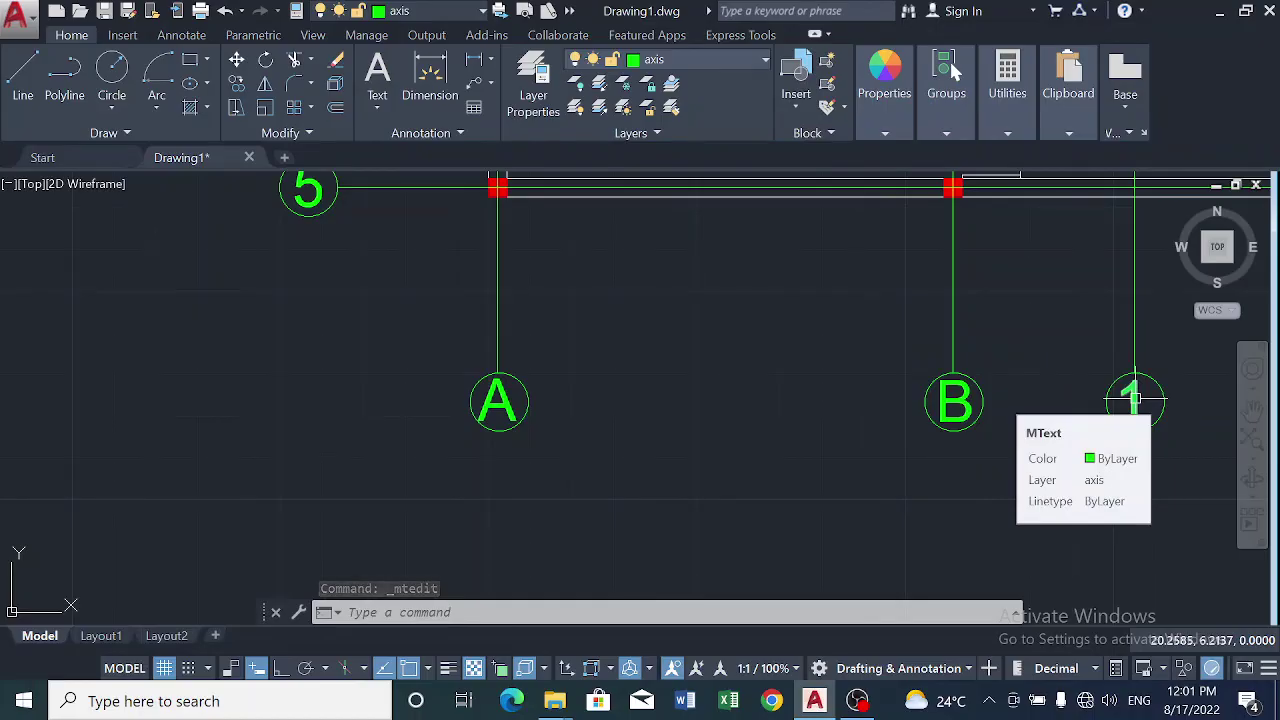
double_click(1135, 400)
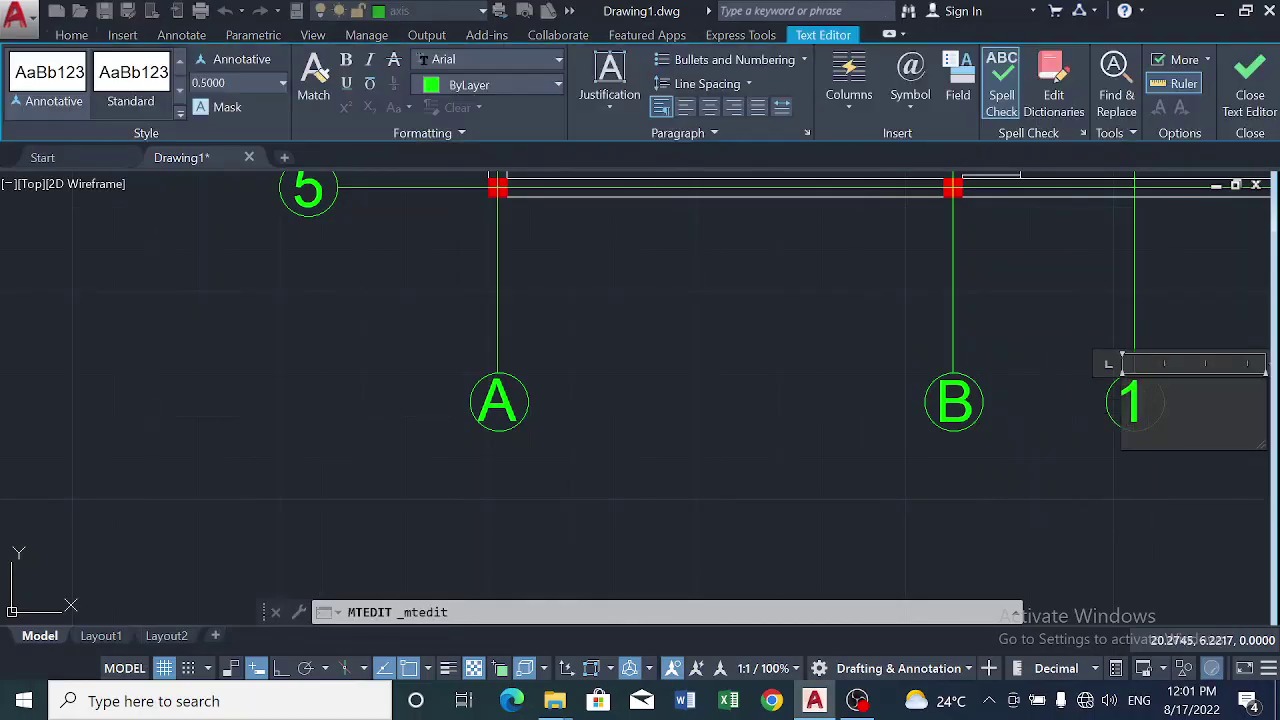
key("BackSpace")
type("C")
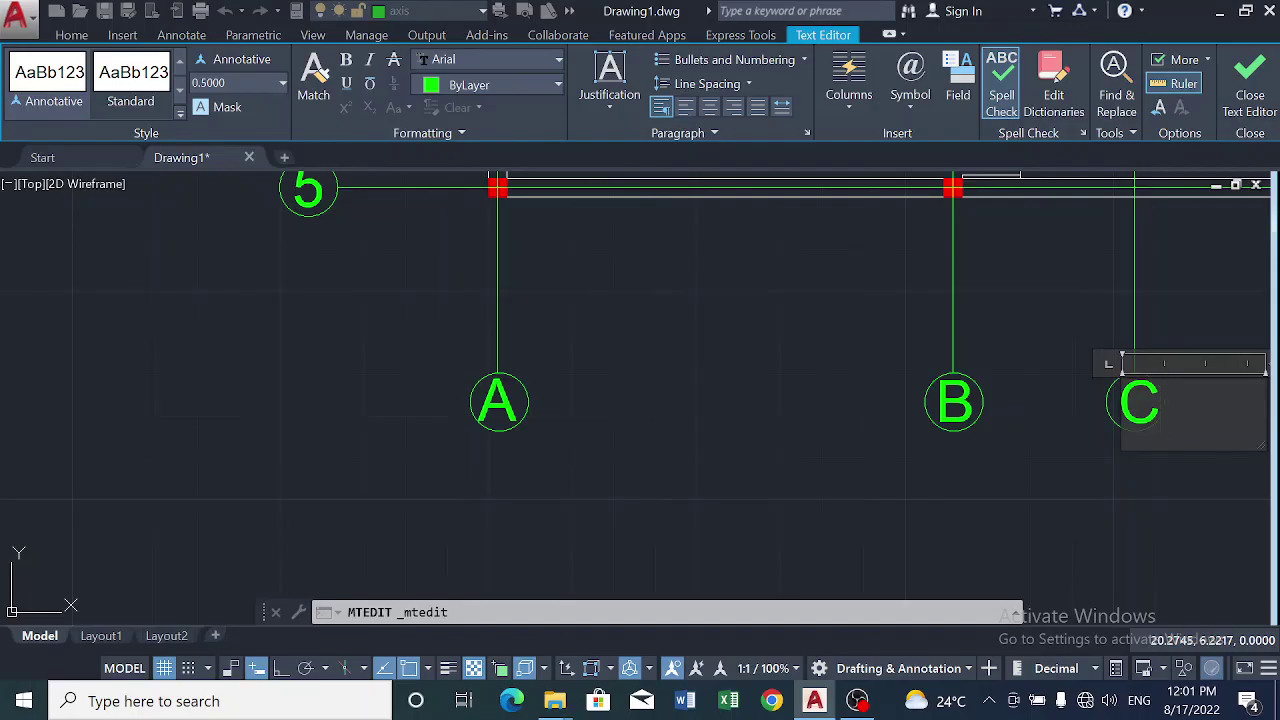
left_click(1110, 432)
Change the text in the circle below the fourth vertical axis line to D.
scroll(1108, 434, "down", 6)
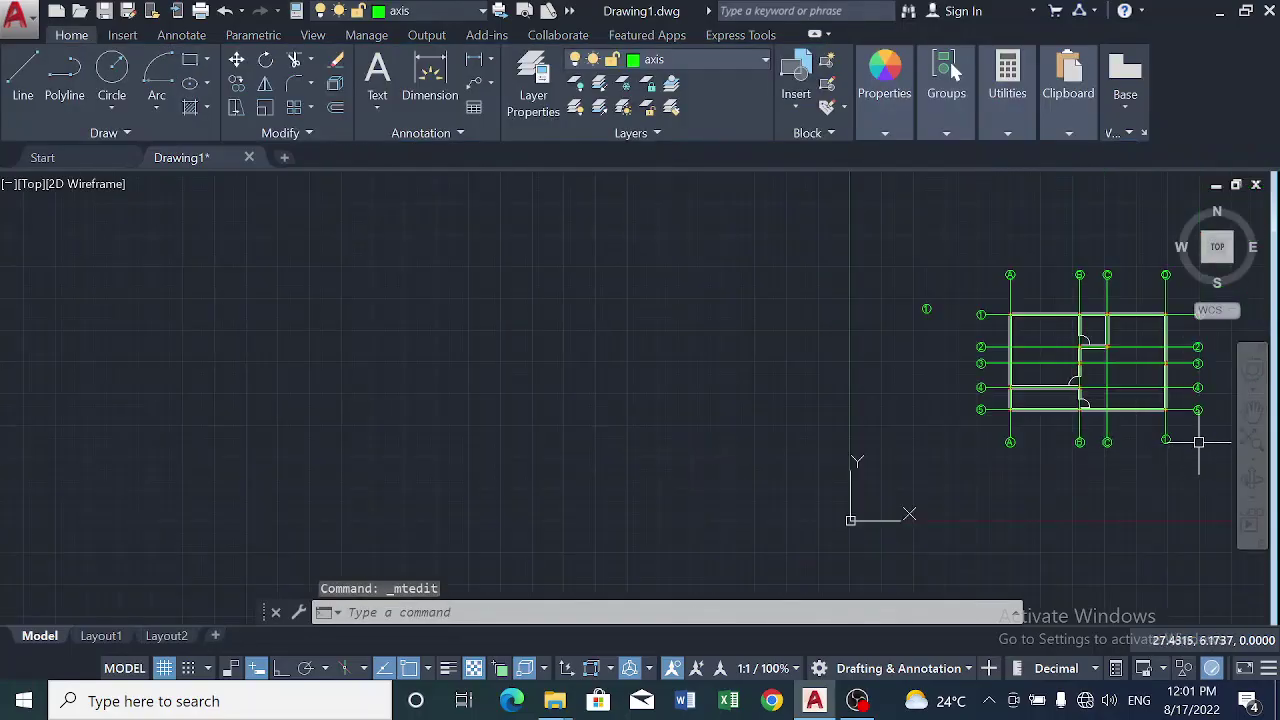
scroll(1197, 440, "up", 1)
scroll(1197, 440, "up", 8)
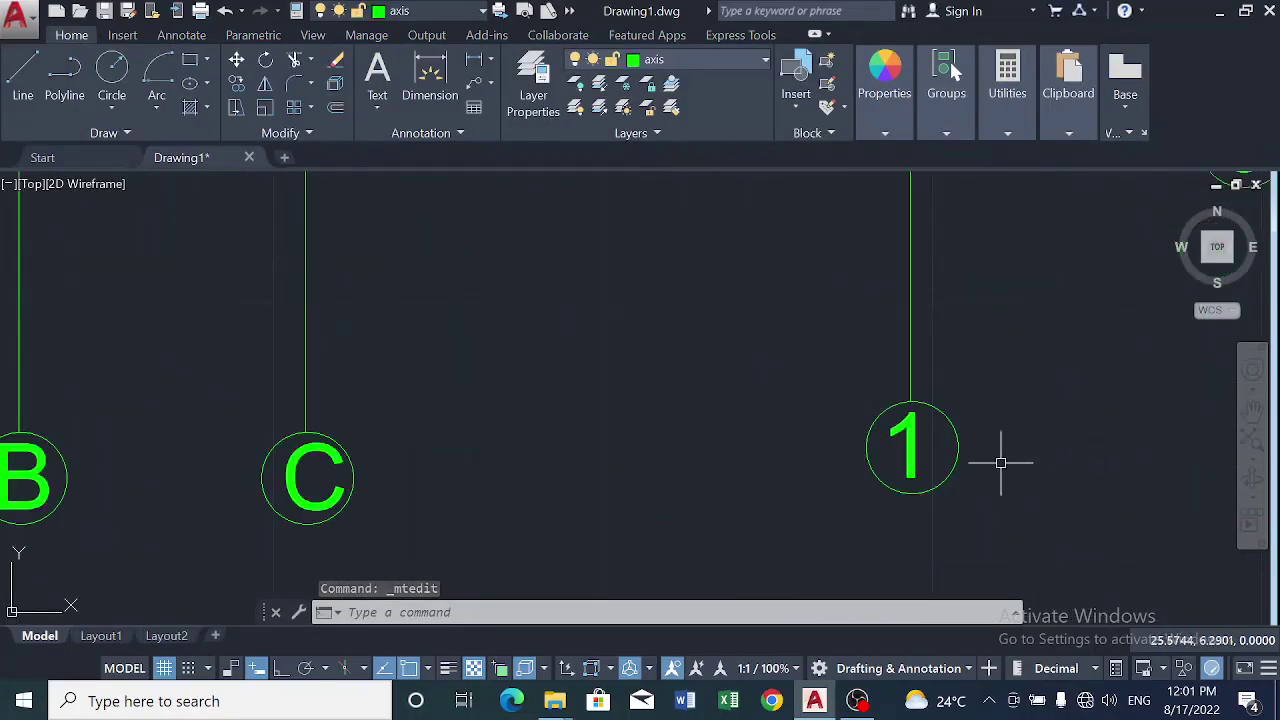
double_click(904, 444)
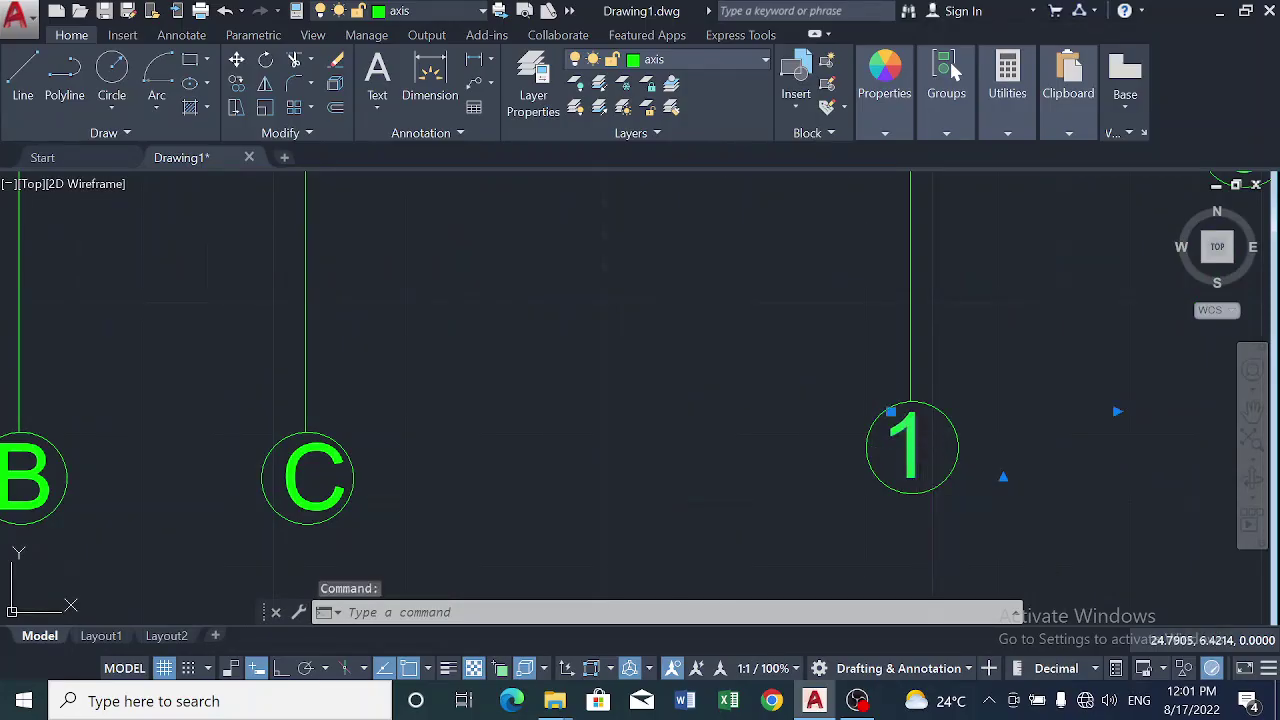
left_click(932, 456)
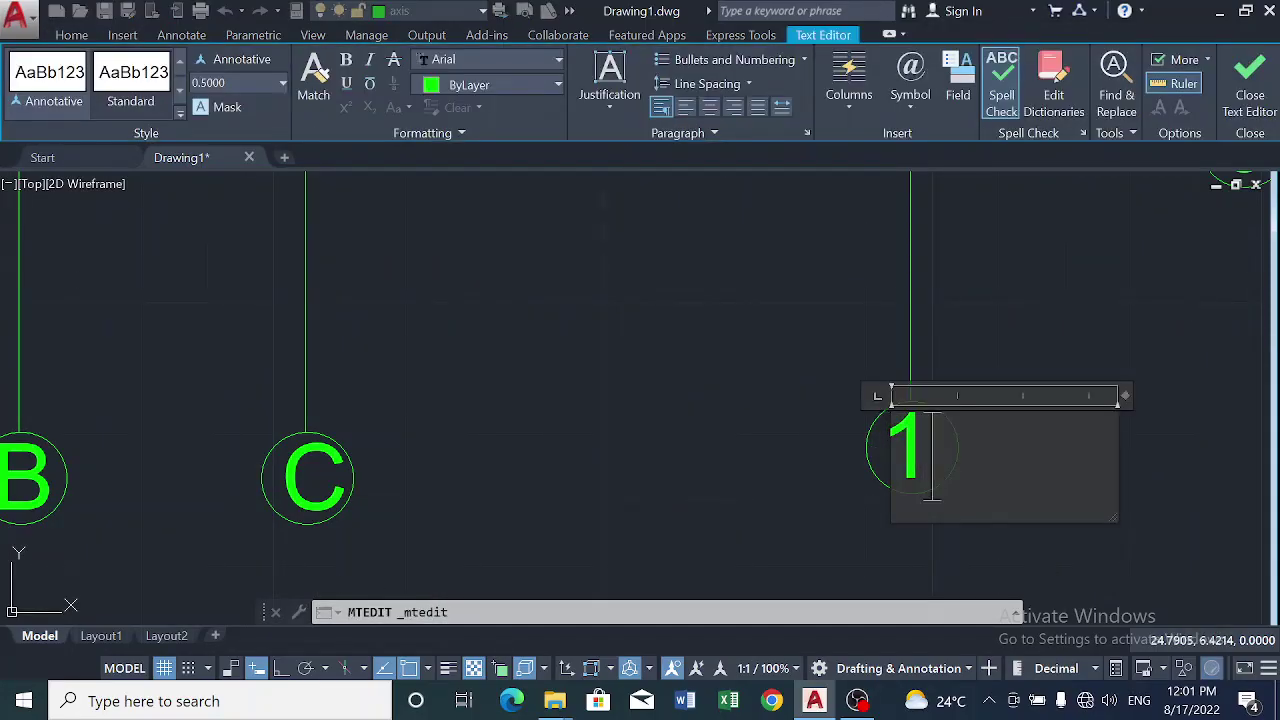
key("BackSpace")
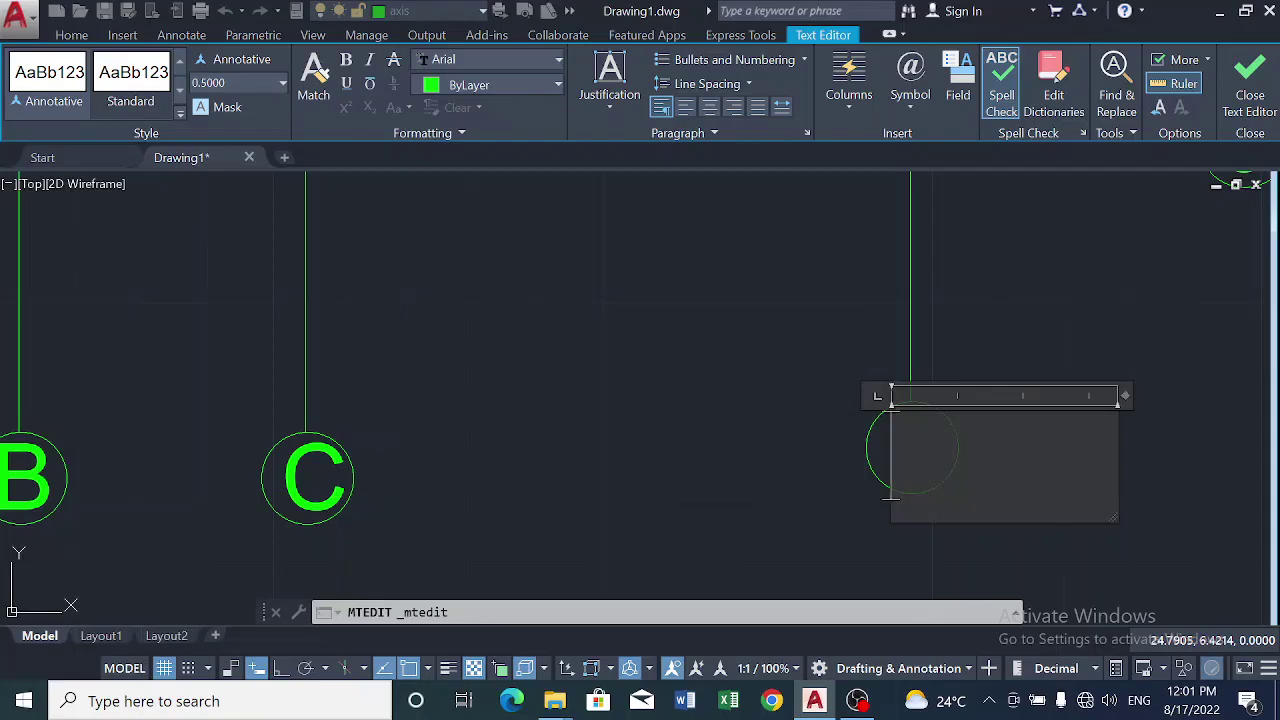
type("D")
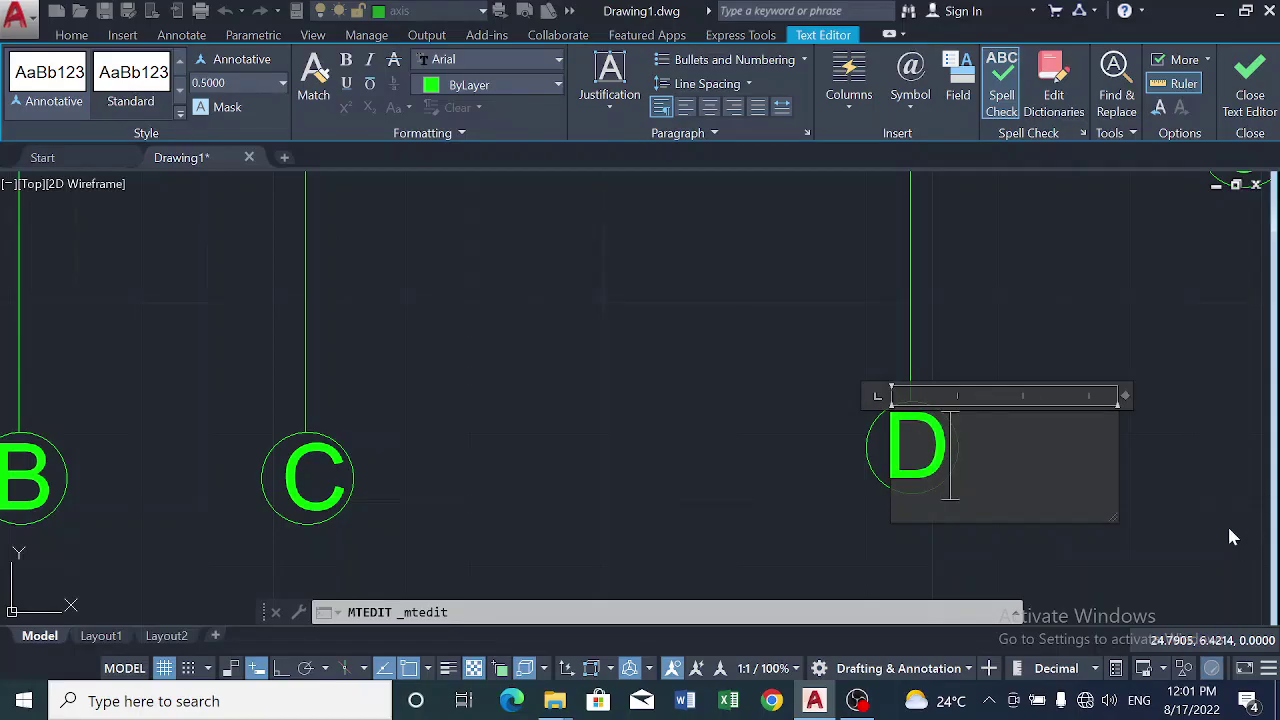
left_click(1192, 476)
Delete the spare circle and its number 1 standing apart from the axis lines beside the floor plan.
scroll(1185, 476, "down", 6)
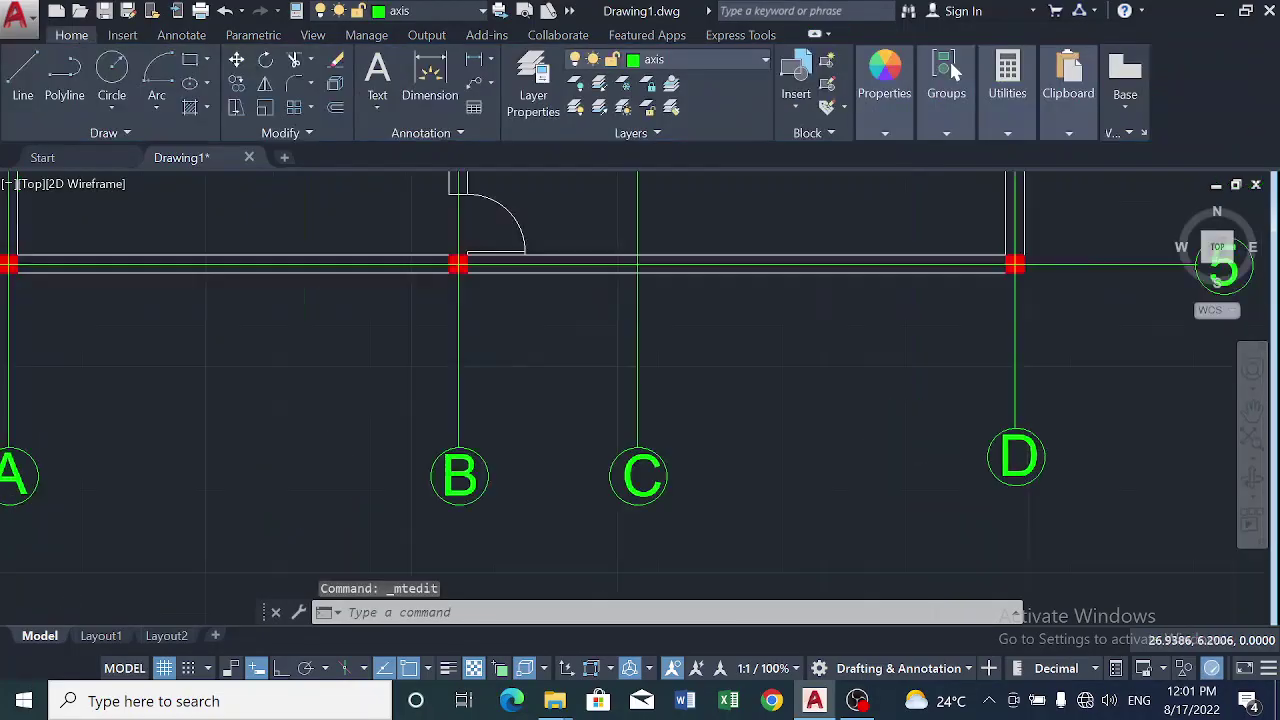
scroll(1185, 476, "down", 3)
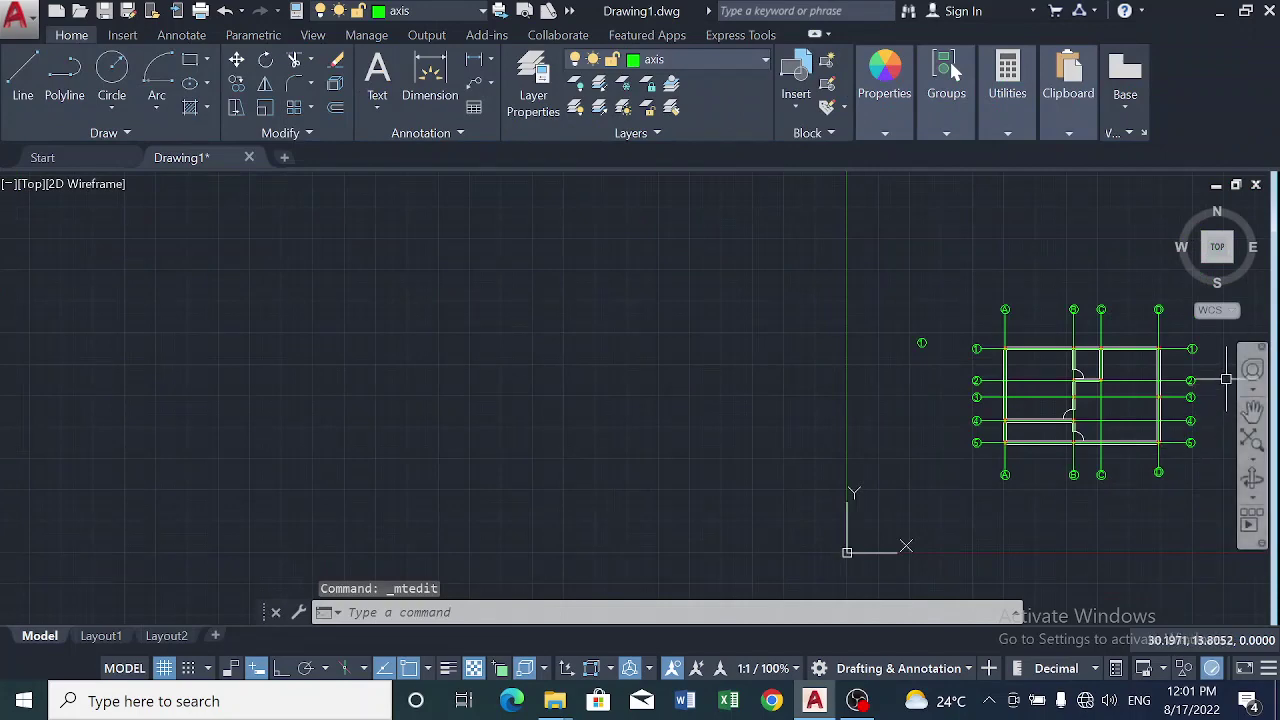
scroll(1223, 371, "up", 3)
scroll(1223, 371, "up", 2)
scroll(1218, 370, "down", 3)
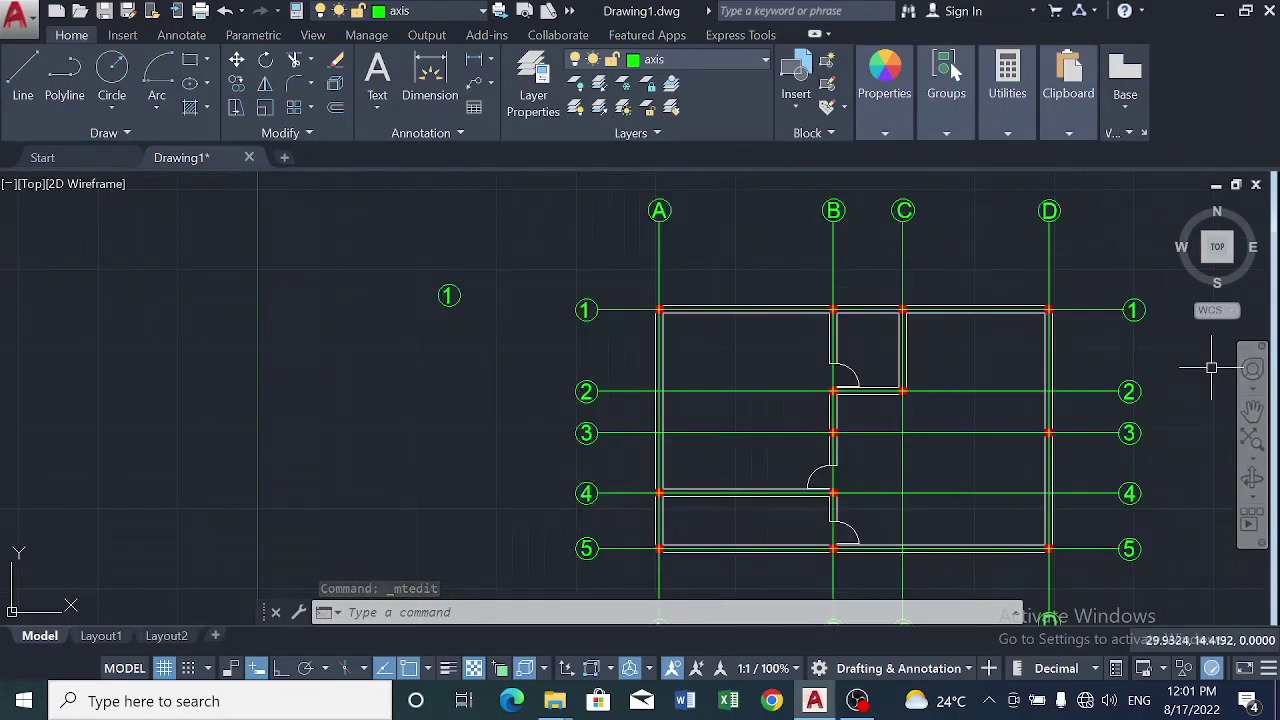
scroll(1208, 368, "down", 2)
left_click(674, 280)
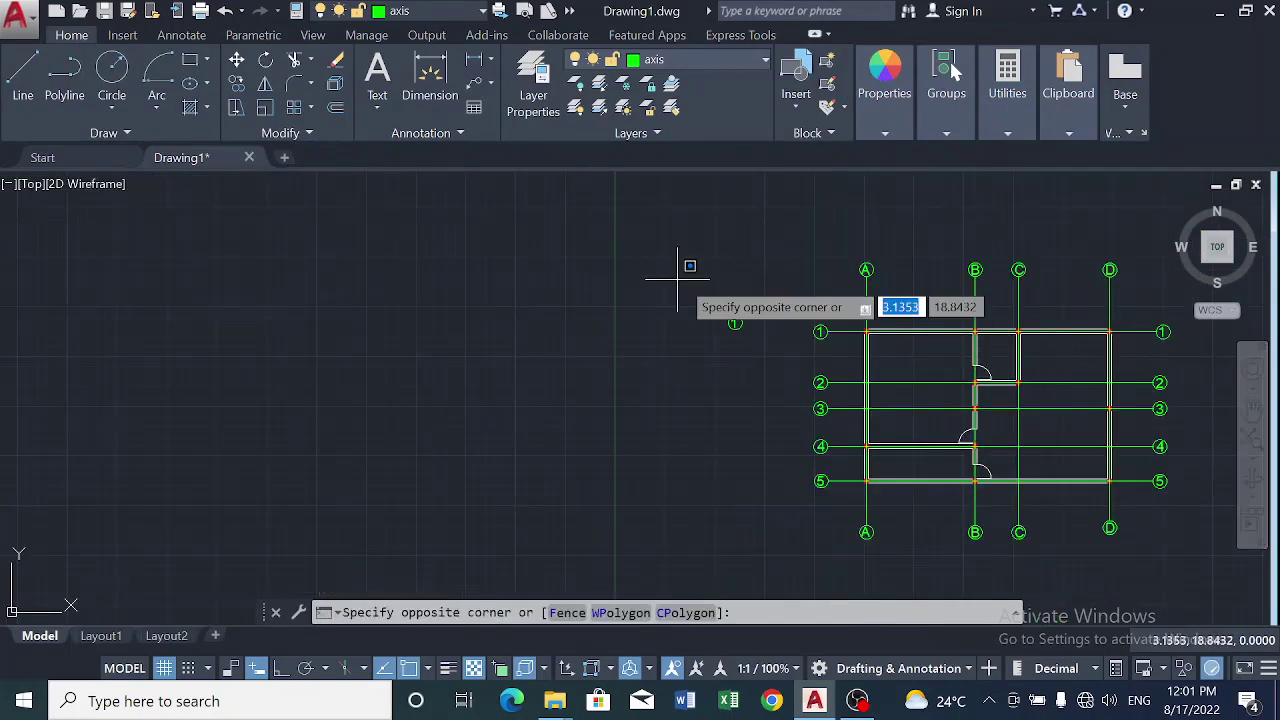
left_click(748, 334)
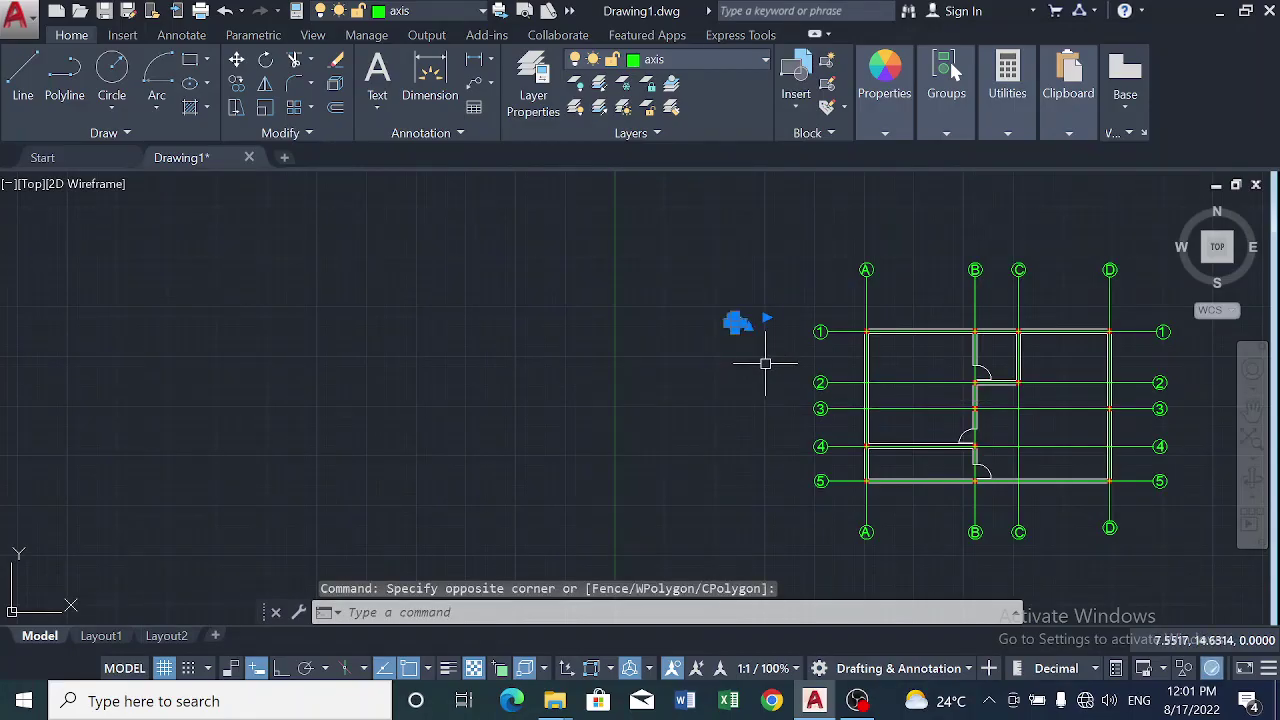
key("Delete")
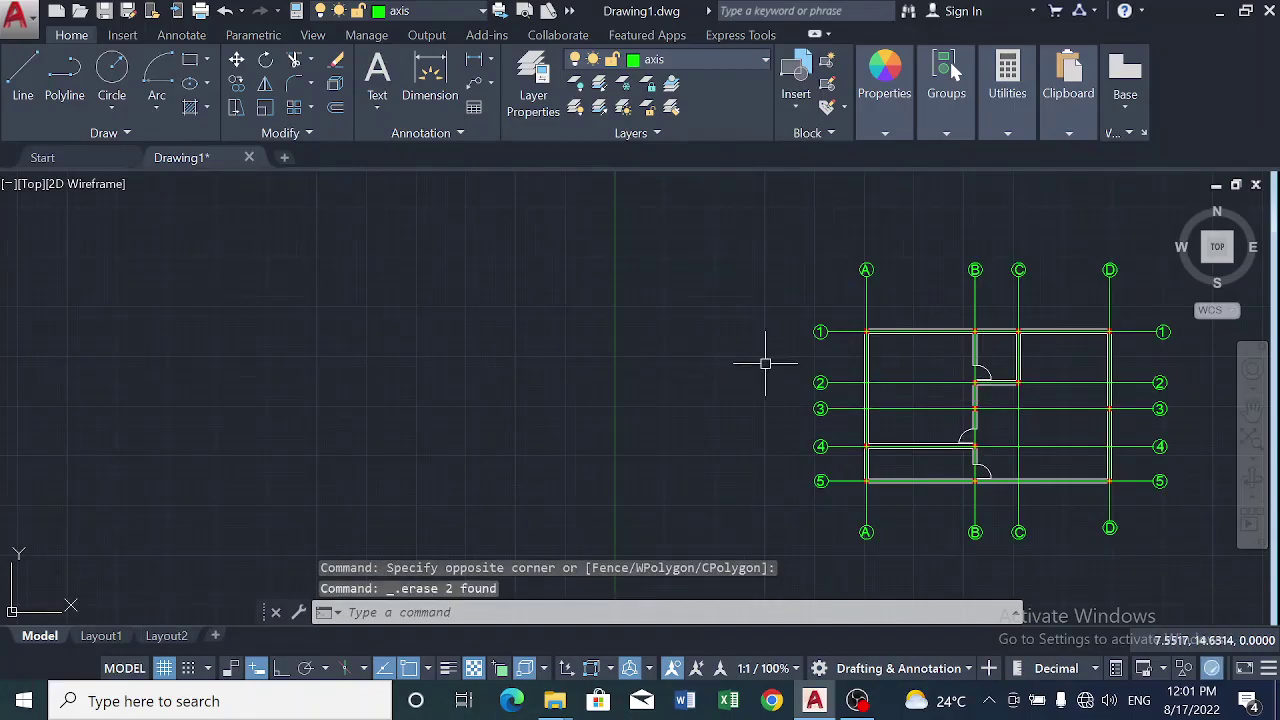